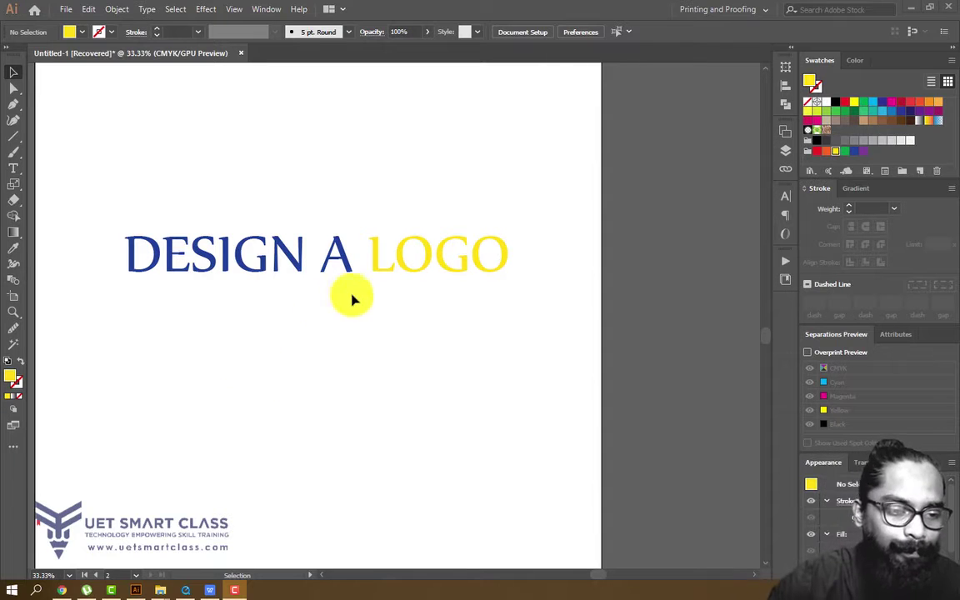
- Look over the beehive reference photos on the first artboard
{"action": "key", "text": "space"}
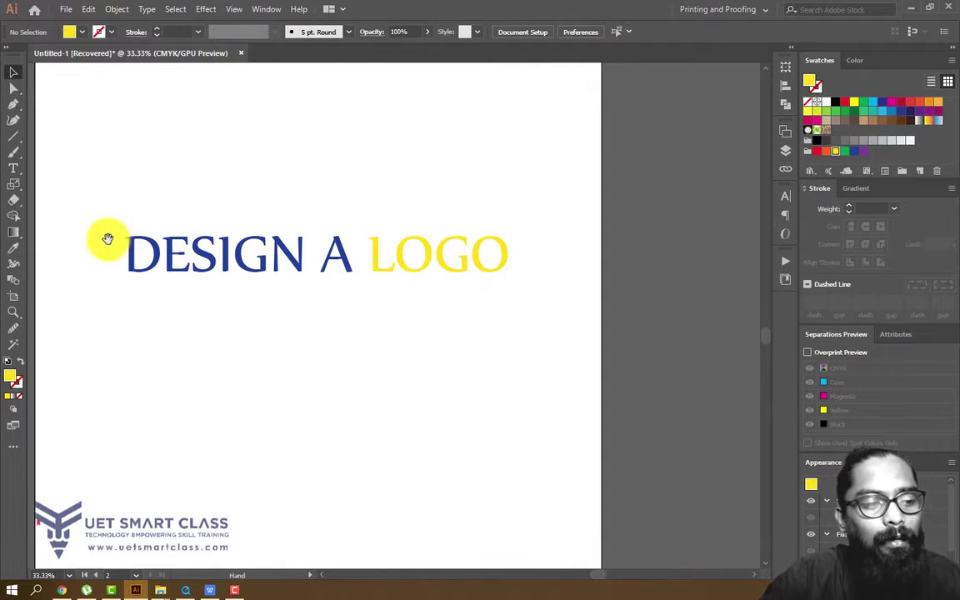
{"action": "left_click_drag", "start_coordinate": [113, 159], "coordinate": [582, 161]}
{"action": "left_click_drag", "start_coordinate": [54, 159], "coordinate": [132, 217]}
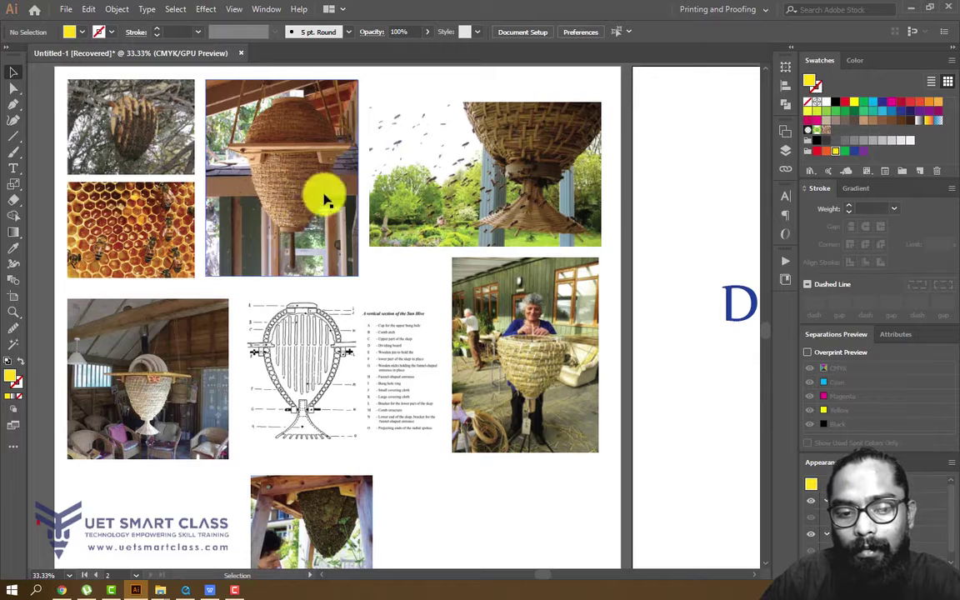
{"action": "scroll", "coordinate": [363, 452], "scroll_direction": "down", "scroll_amount": 2}
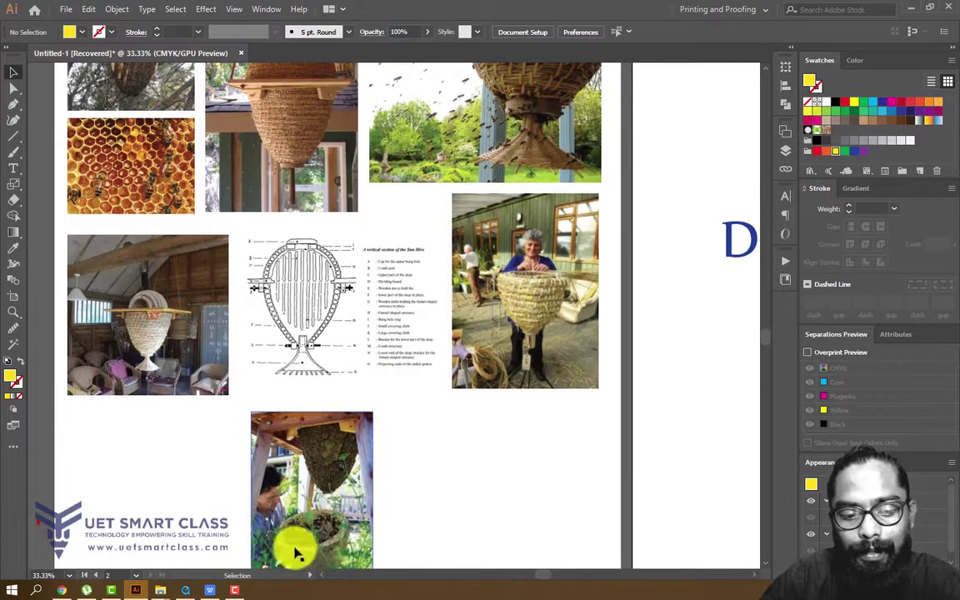
{"action": "scroll", "coordinate": [305, 452], "scroll_direction": "up", "scroll_amount": 2}
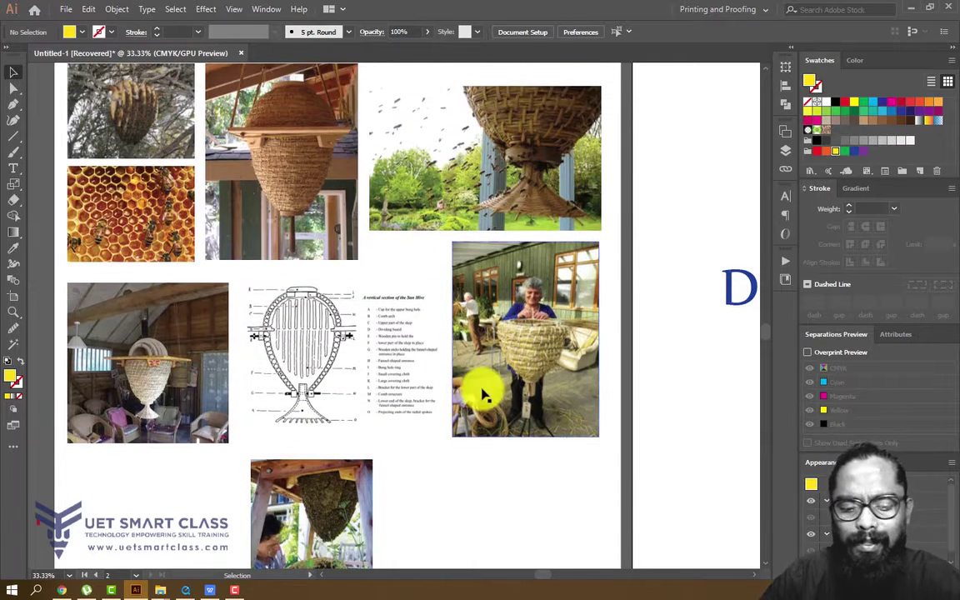
- Examine the labelled vertical section diagram of the Sun Hive up close, from its cap to the funnel-shaped entrance
{"action": "key", "text": "ctrl+plus"}
{"action": "key", "text": "ctrl+plus"}
{"action": "key", "text": "ctrl+plus"}
{"action": "left_click_drag", "start_coordinate": [222, 416], "coordinate": [488, 296]}
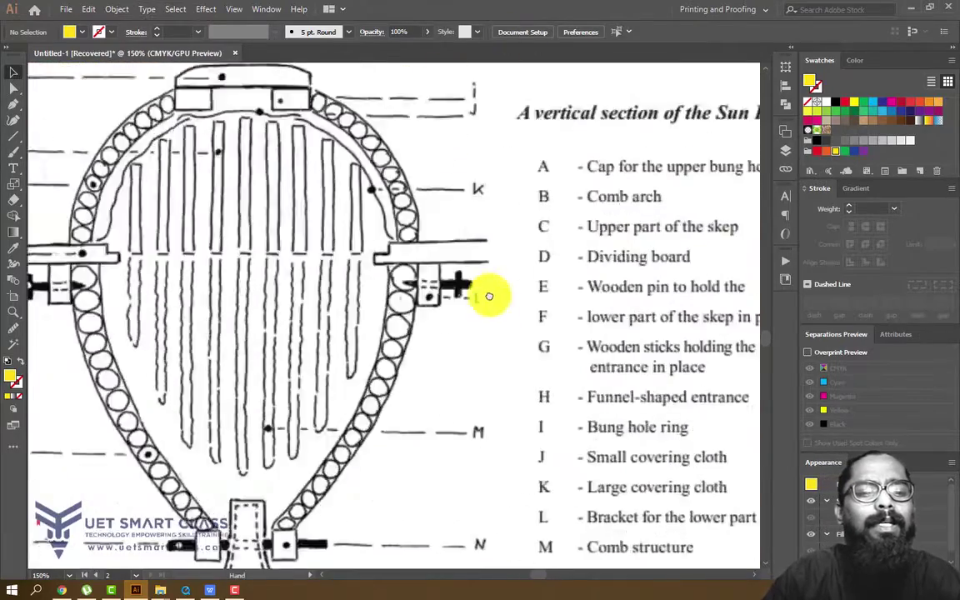
{"action": "left_click_drag", "start_coordinate": [287, 220], "coordinate": [477, 202]}
{"action": "left_click_drag", "start_coordinate": [400, 355], "coordinate": [236, 344]}
{"action": "left_click_drag", "start_coordinate": [424, 259], "coordinate": [383, 382]}
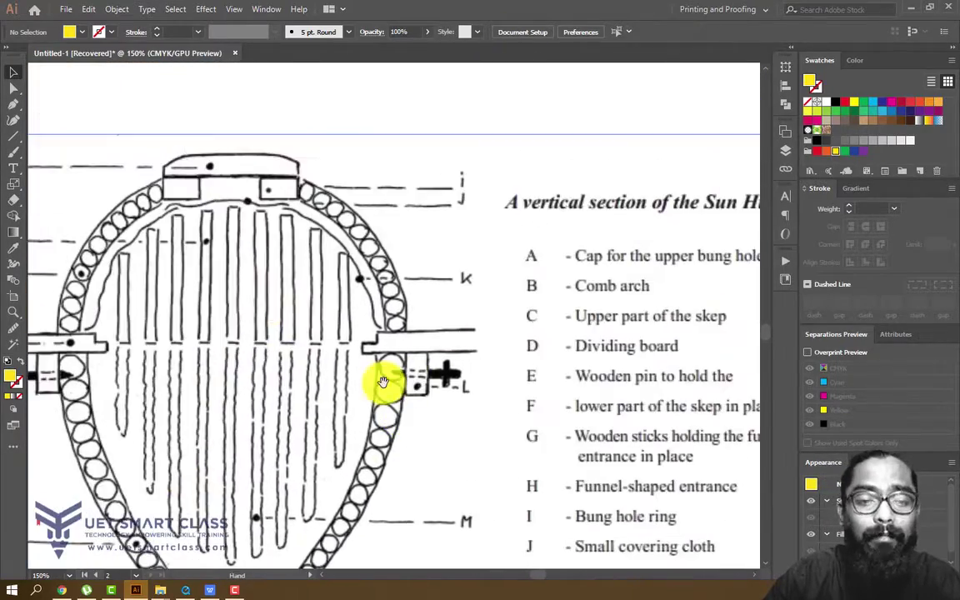
{"action": "left_click_drag", "start_coordinate": [477, 308], "coordinate": [366, 276]}
{"action": "key", "text": "ctrl+minus"}
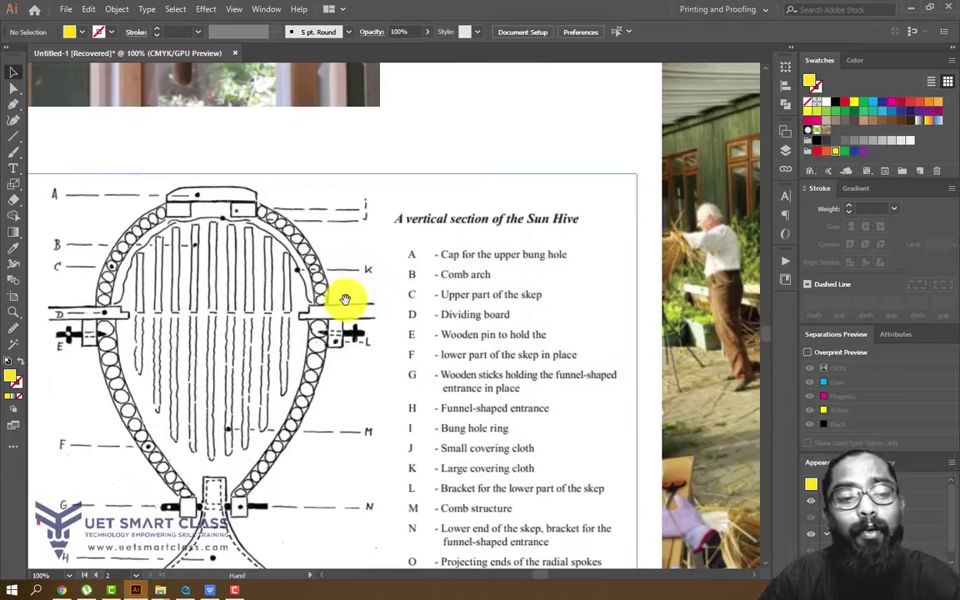
{"action": "left_click_drag", "start_coordinate": [322, 336], "coordinate": [377, 229]}
{"action": "left_click_drag", "start_coordinate": [181, 222], "coordinate": [180, 311]}
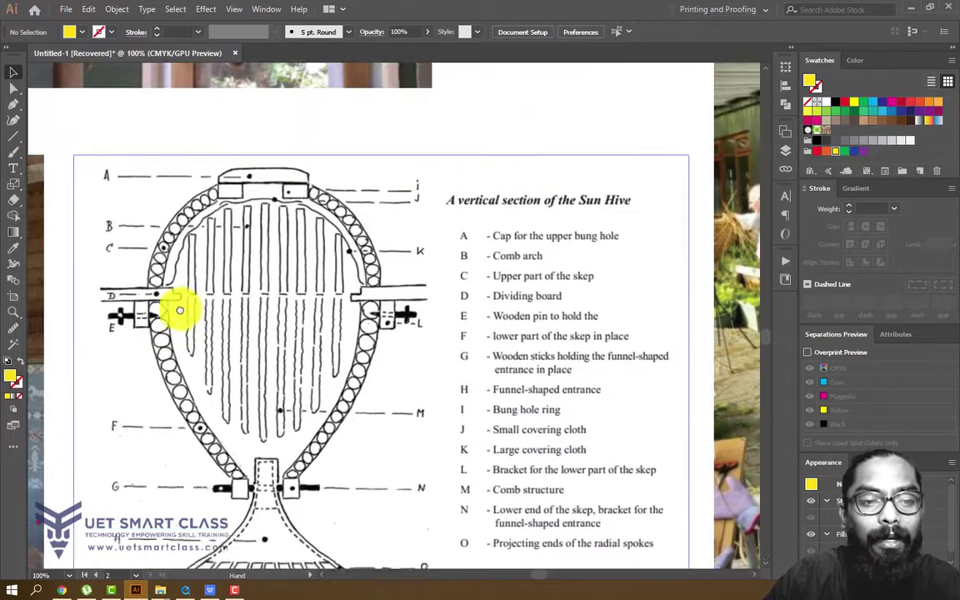
{"action": "left_click_drag", "start_coordinate": [242, 385], "coordinate": [258, 307]}
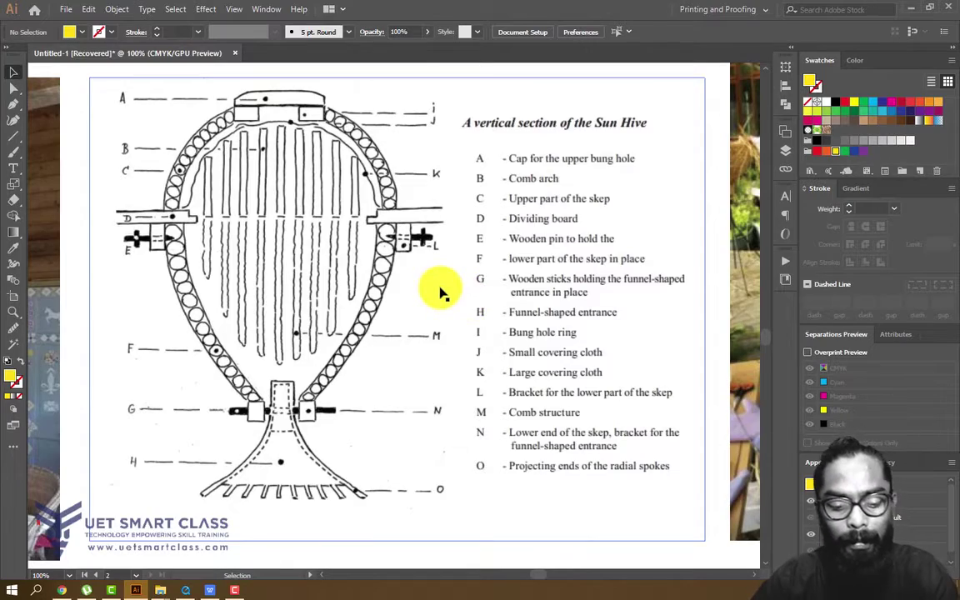
- Examine the hive photos surrounding the diagram, including the woven basket hive and the bee swarm photo below it
{"action": "key", "text": "ctrl+minus"}
{"action": "key", "text": "ctrl+minus"}
{"action": "key", "text": "space"}
{"action": "left_click_drag", "start_coordinate": [342, 230], "coordinate": [348, 304]}
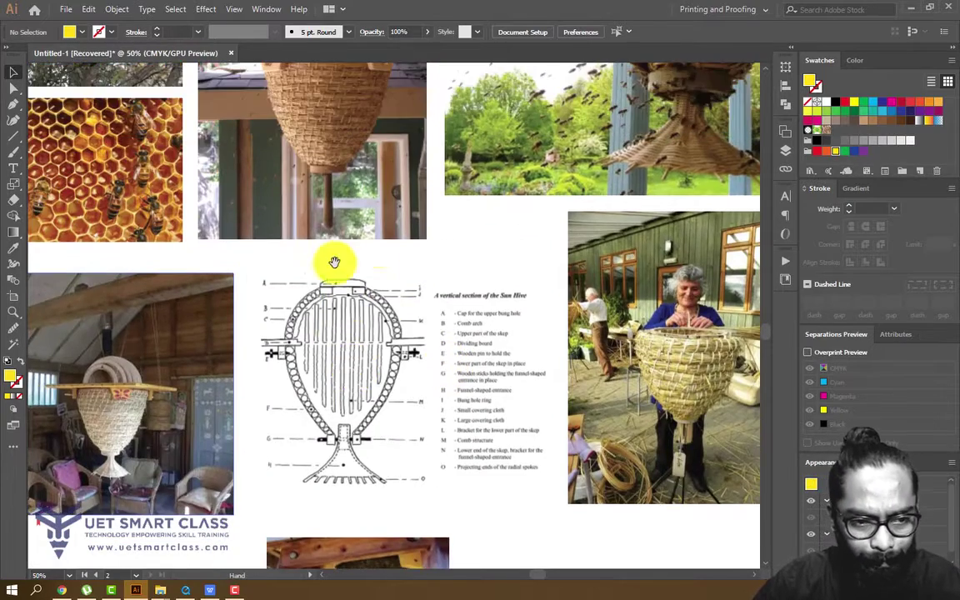
{"action": "left_click_drag", "start_coordinate": [310, 256], "coordinate": [381, 316]}
{"action": "left_click_drag", "start_coordinate": [230, 255], "coordinate": [218, 357]}
{"action": "key", "text": "space"}
{"action": "left_click_drag", "start_coordinate": [516, 494], "coordinate": [429, 377]}
{"action": "left_click_drag", "start_coordinate": [689, 460], "coordinate": [533, 378]}
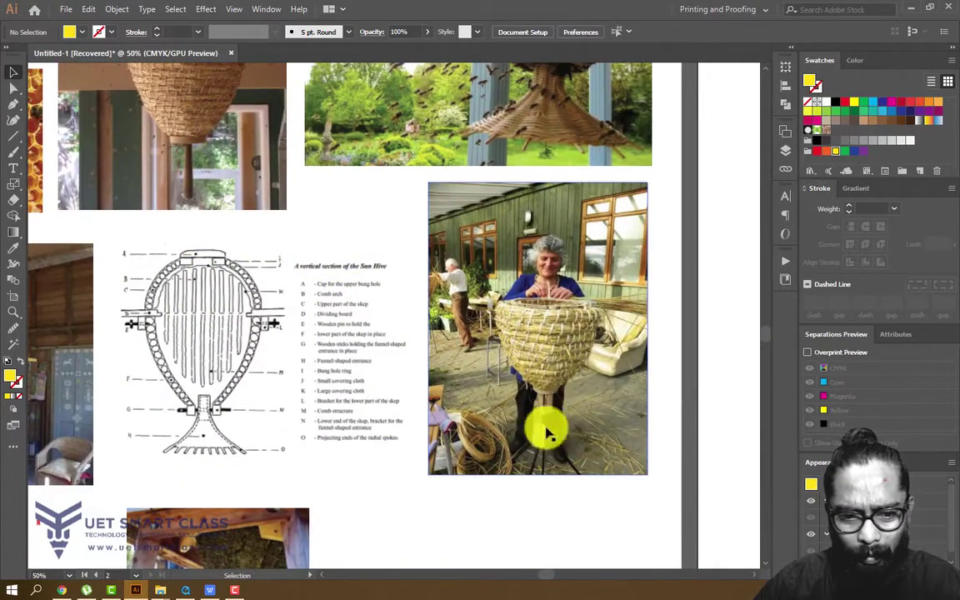
{"action": "left_click_drag", "start_coordinate": [319, 437], "coordinate": [375, 237]}
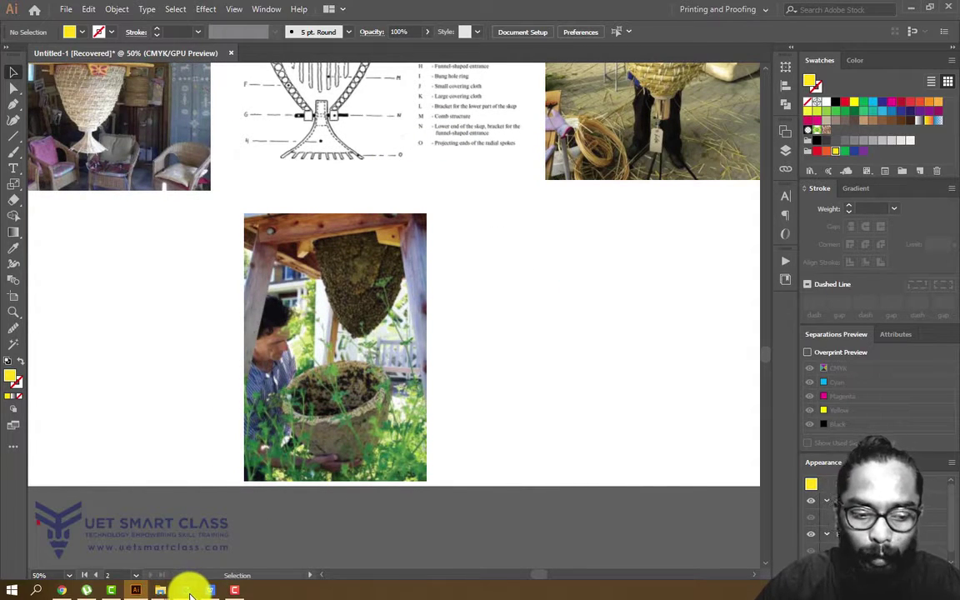
- Switch to the video player and watch the Sun Hive swarm video, skipping ahead to the finished hanging hive and pausing there
{"action": "mouse_move", "coordinate": [190, 592]}
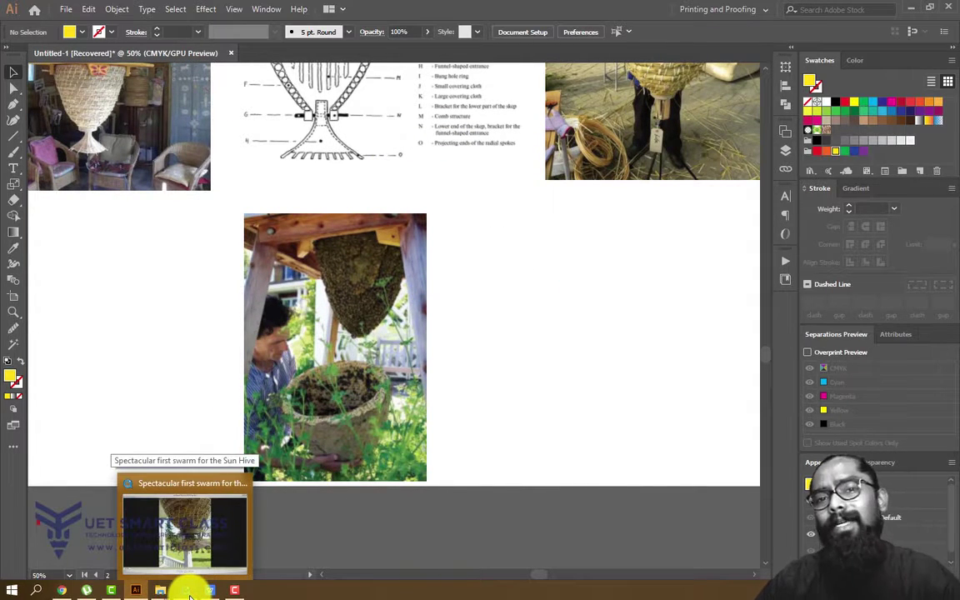
{"action": "left_click", "coordinate": [190, 593]}
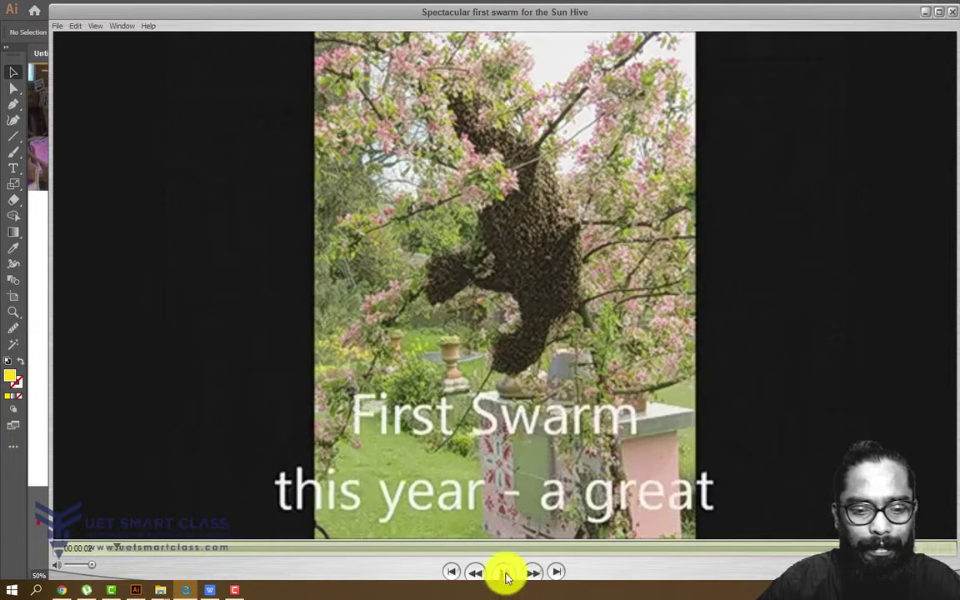
{"action": "left_click", "coordinate": [504, 572]}
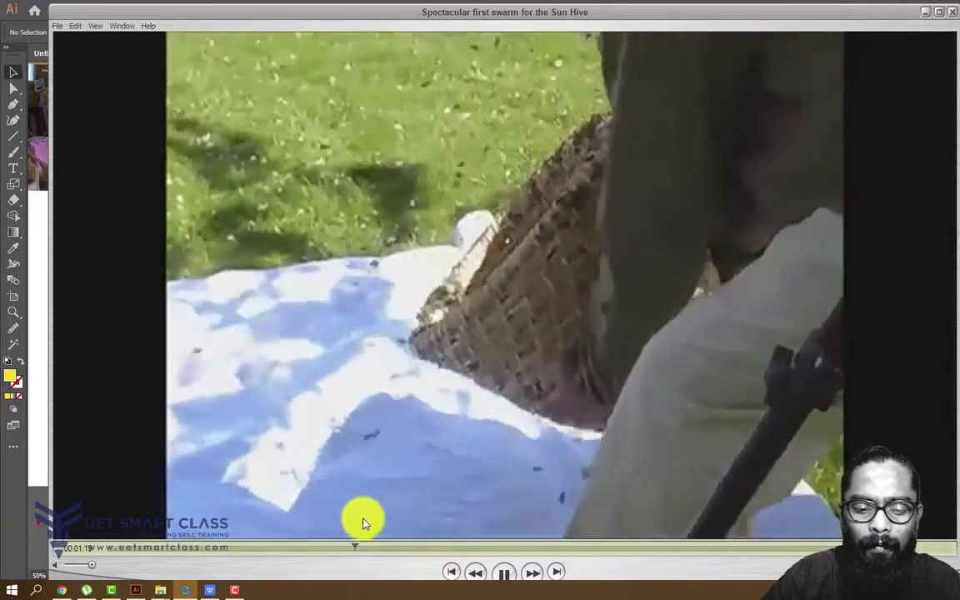
{"action": "left_click", "coordinate": [394, 548]}
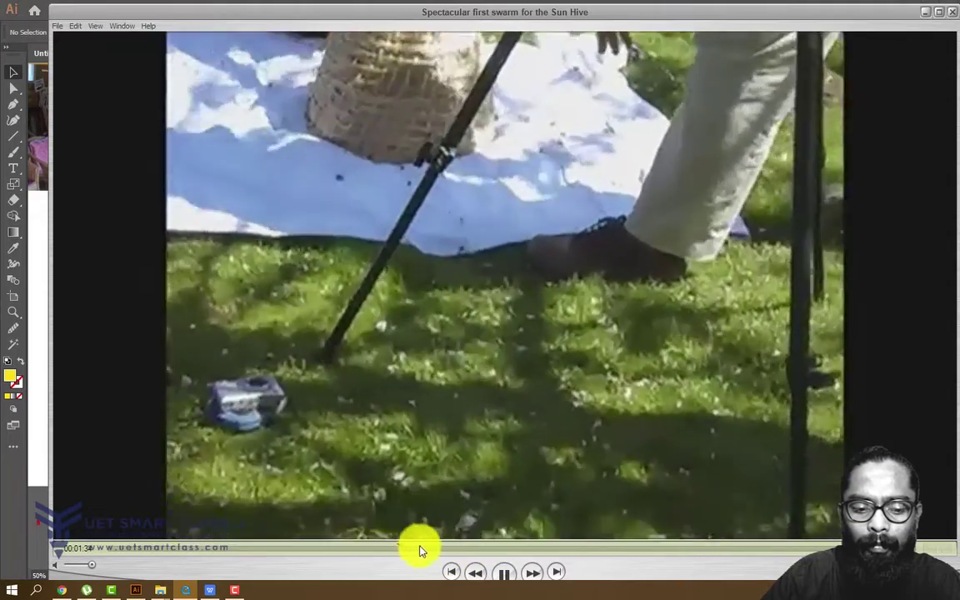
{"action": "left_click", "coordinate": [411, 547]}
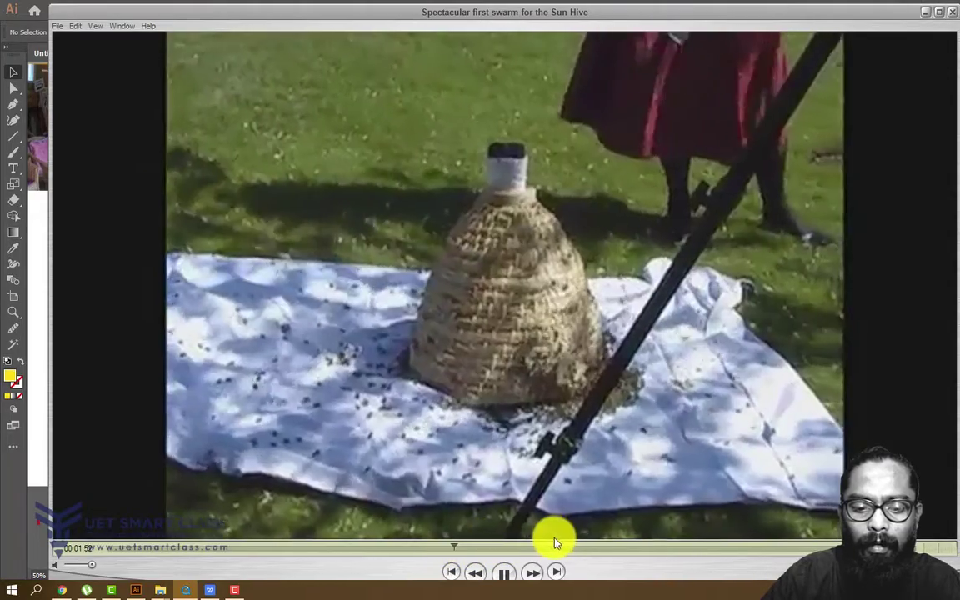
{"action": "left_click", "coordinate": [557, 546]}
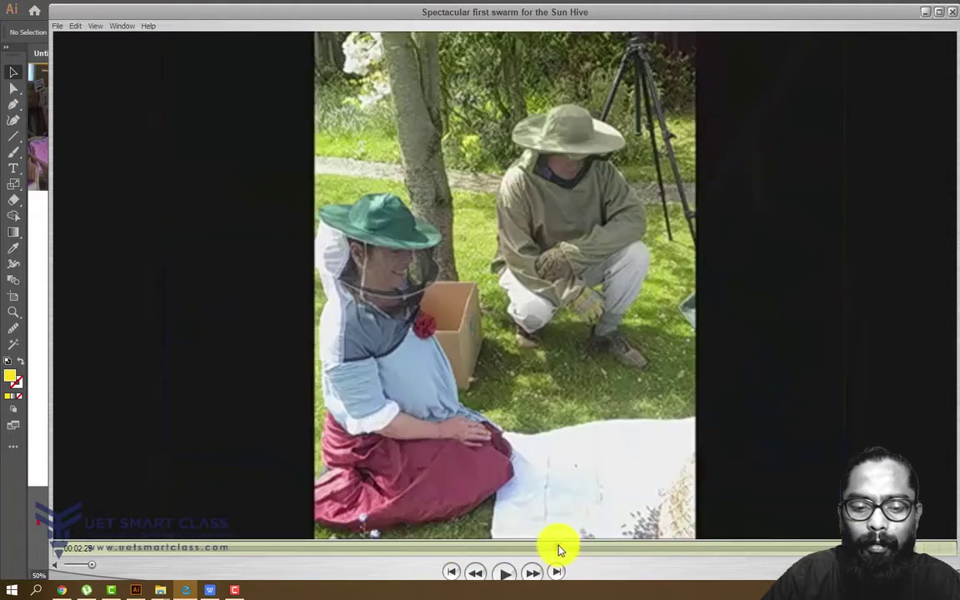
{"action": "left_click", "coordinate": [674, 549]}
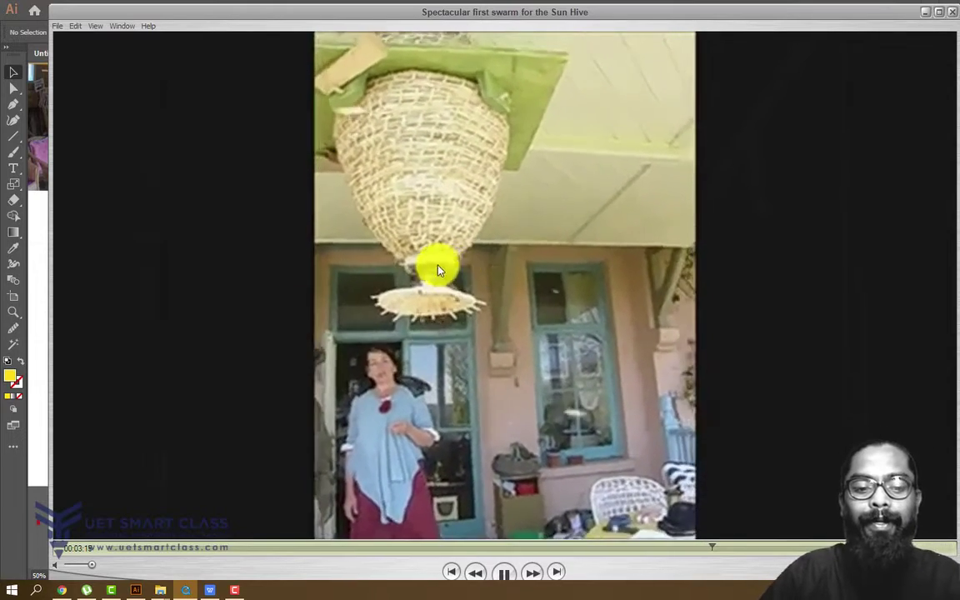
{"action": "left_click", "coordinate": [505, 572]}
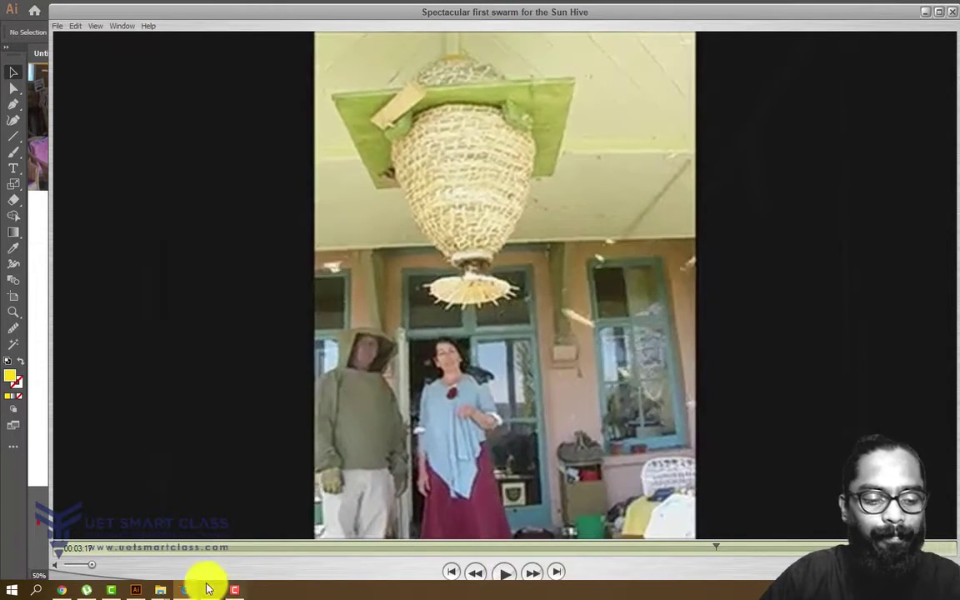
- Switch back to Illustrator and move the DESIGN A LOGO heading above the second artboard, clear of its white area
{"action": "left_click", "coordinate": [135, 589]}
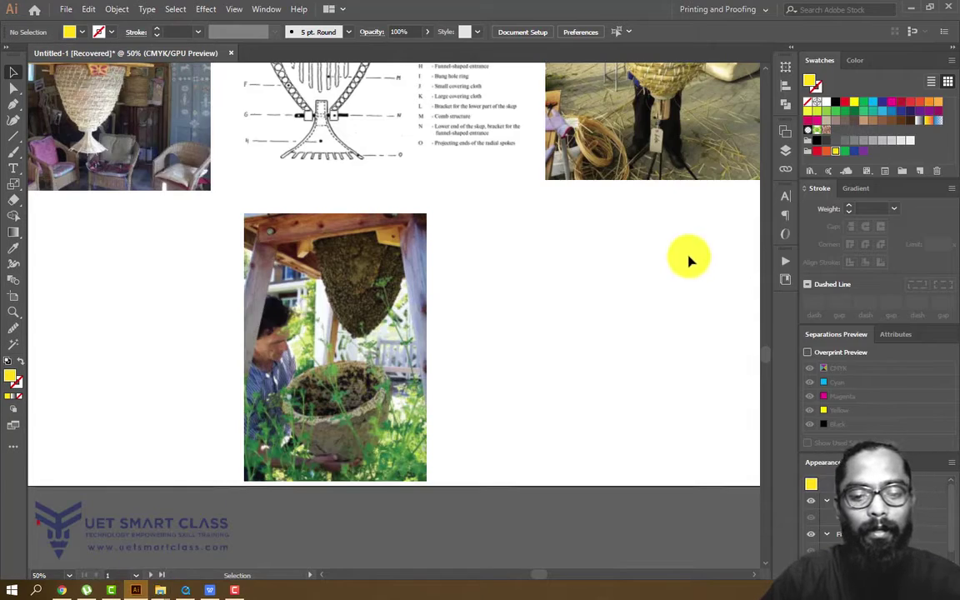
{"action": "key", "text": "ctrl+minus"}
{"action": "key", "text": "ctrl+minus"}
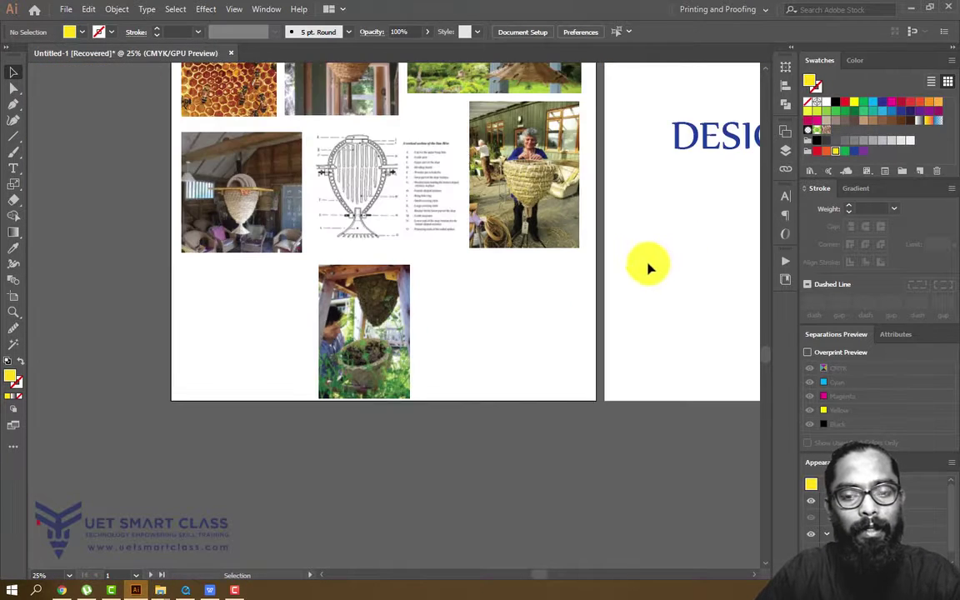
{"action": "left_click_drag", "start_coordinate": [648, 251], "coordinate": [468, 331]}
{"action": "left_click_drag", "start_coordinate": [544, 295], "coordinate": [430, 362]}
{"action": "key", "text": "ctrl+plus"}
{"action": "left_click_drag", "start_coordinate": [466, 291], "coordinate": [482, 94]}
{"action": "left_click_drag", "start_coordinate": [425, 317], "coordinate": [394, 411]}
{"action": "left_click_drag", "start_coordinate": [419, 470], "coordinate": [417, 342]}
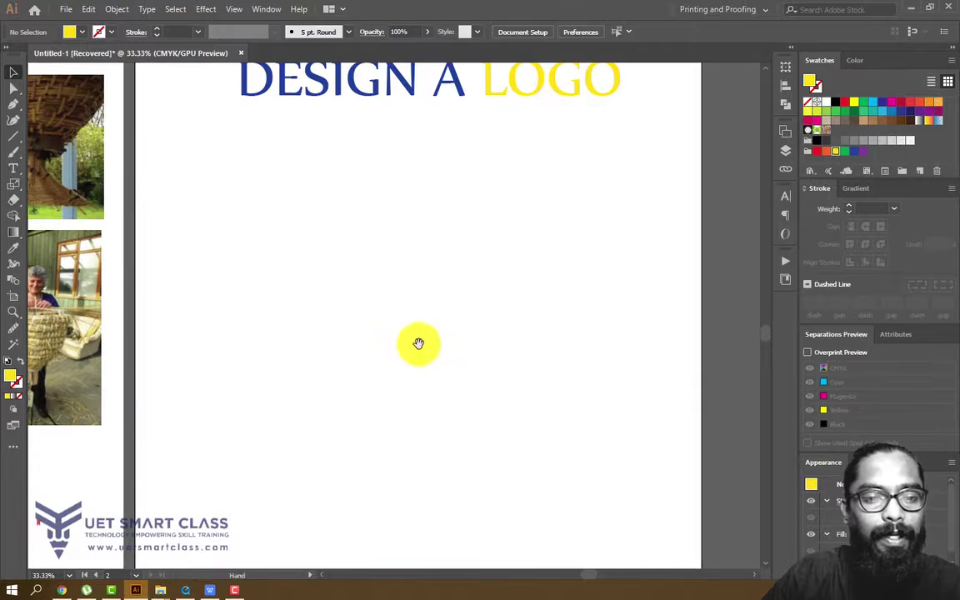
{"action": "scroll", "coordinate": [353, 267], "scroll_direction": "up", "scroll_amount": 3}
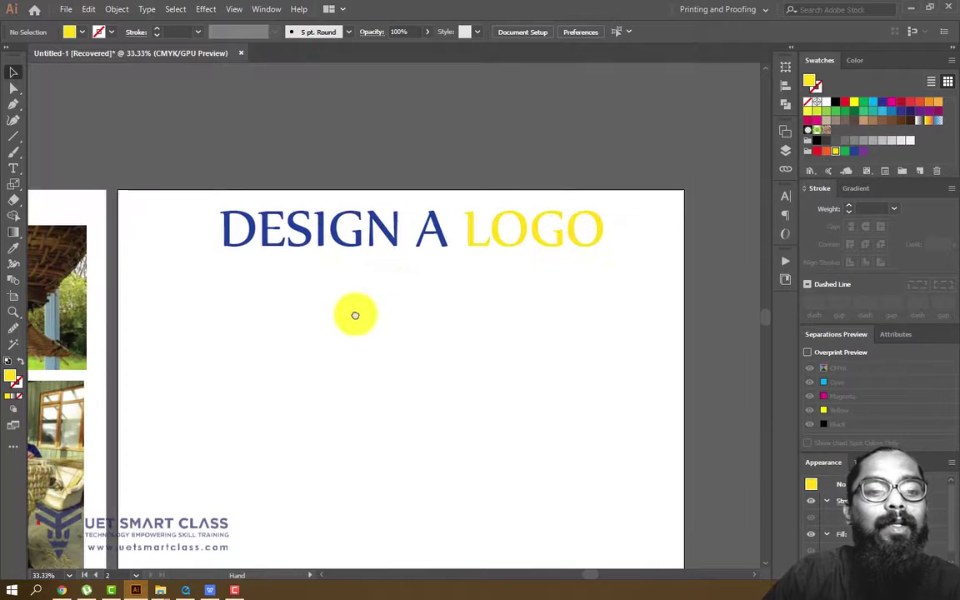
{"action": "left_click_drag", "start_coordinate": [390, 229], "coordinate": [388, 155]}
{"action": "left_click", "coordinate": [400, 316]}
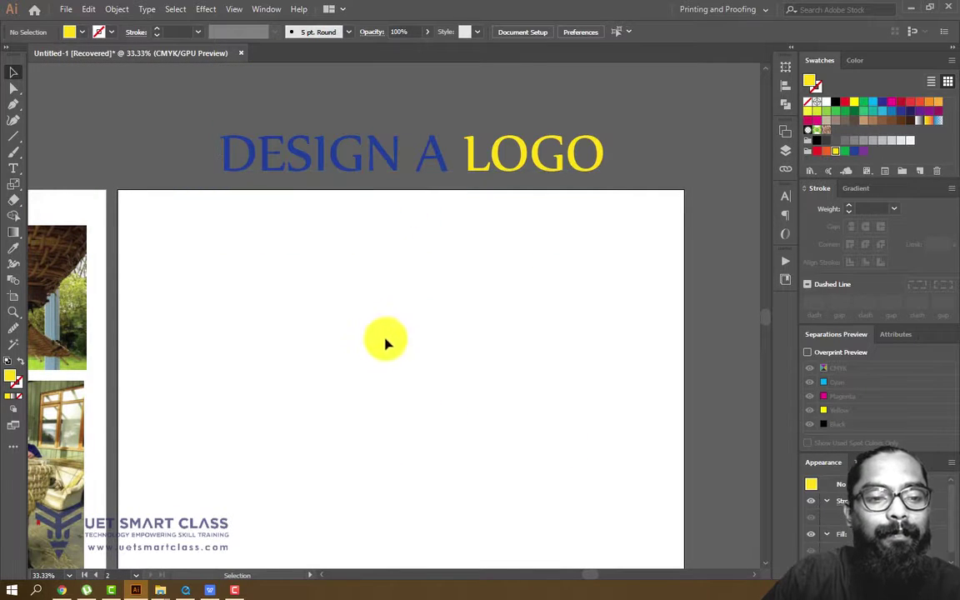
- Recolour the words DESIGN A in the heading white
{"action": "key", "text": "t"}
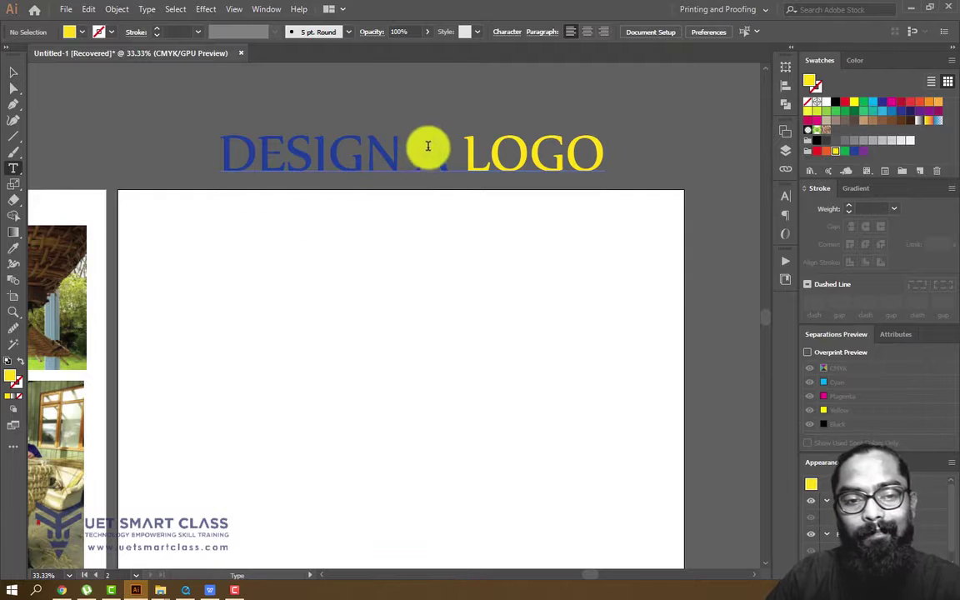
{"action": "left_click_drag", "start_coordinate": [429, 148], "coordinate": [116, 137]}
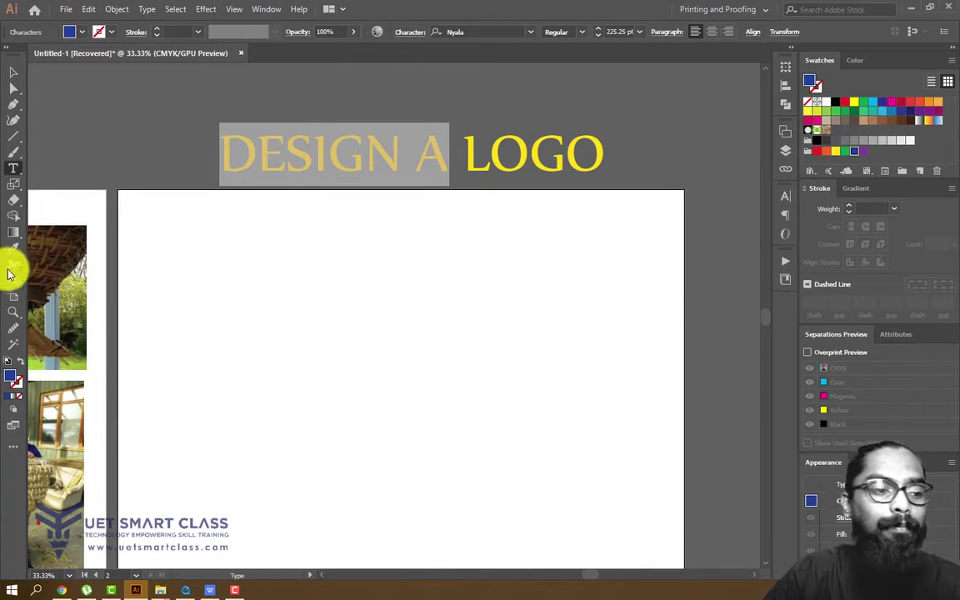
{"action": "left_click", "coordinate": [203, 284]}
{"action": "left_click", "coordinate": [13, 72]}
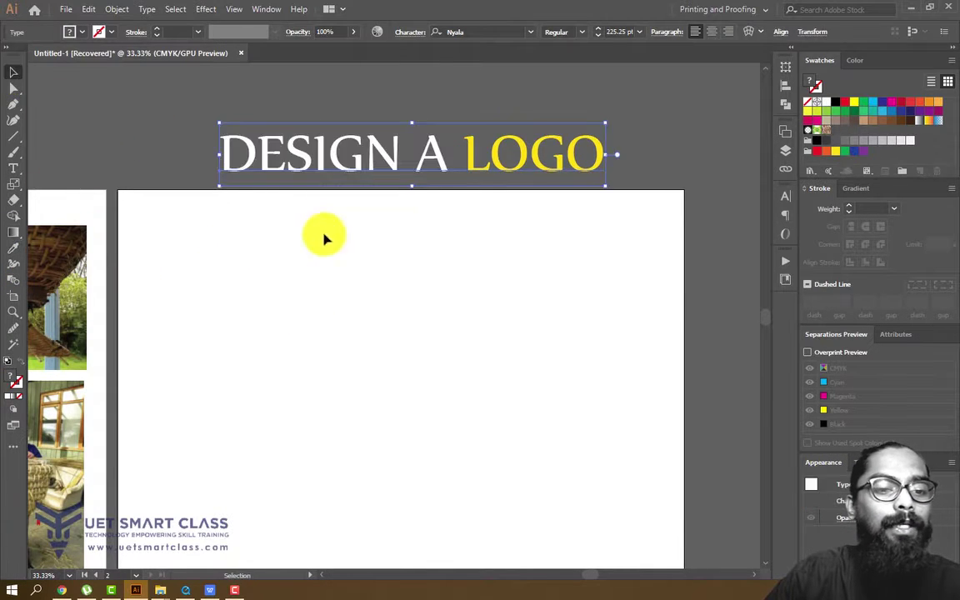
{"action": "left_click", "coordinate": [465, 323]}
- Add the black text BEE SUN HIVE in the upper part of the second artboard
{"action": "key", "text": "space"}
{"action": "left_click_drag", "start_coordinate": [424, 301], "coordinate": [448, 137]}
{"action": "left_click_drag", "start_coordinate": [447, 262], "coordinate": [473, 254]}
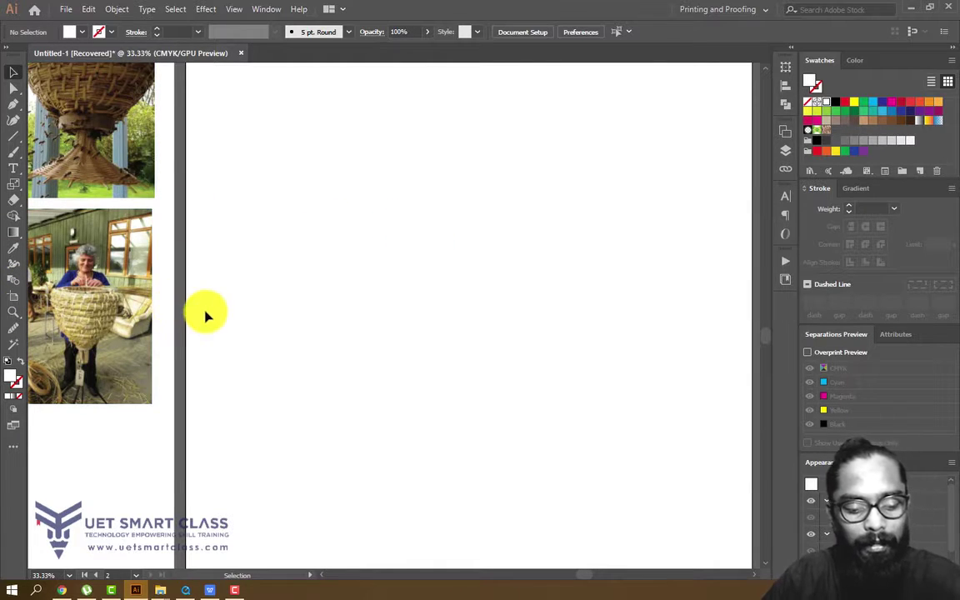
{"action": "key", "text": "t"}
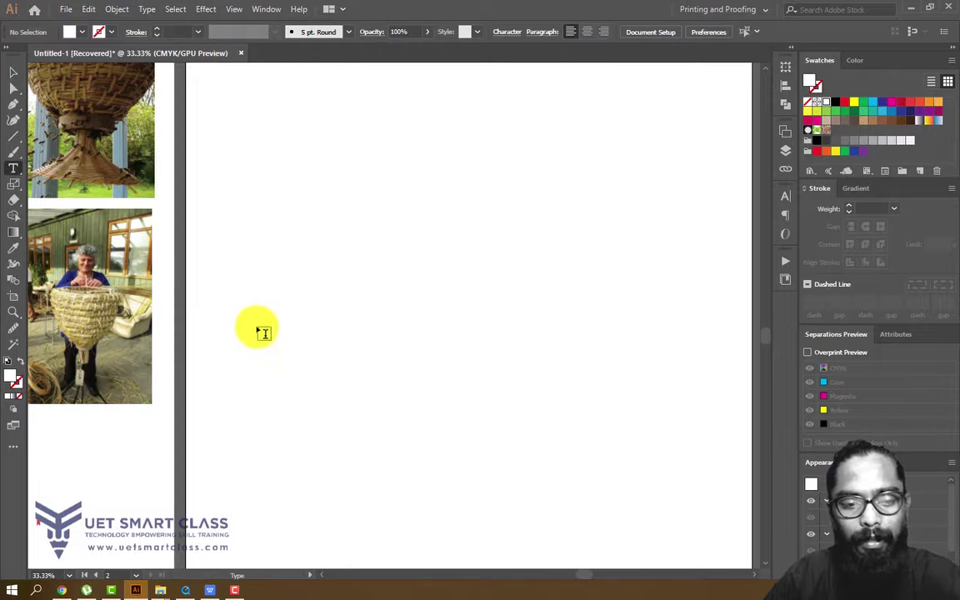
{"action": "left_click", "coordinate": [411, 151]}
{"action": "type", "text": "ba"}
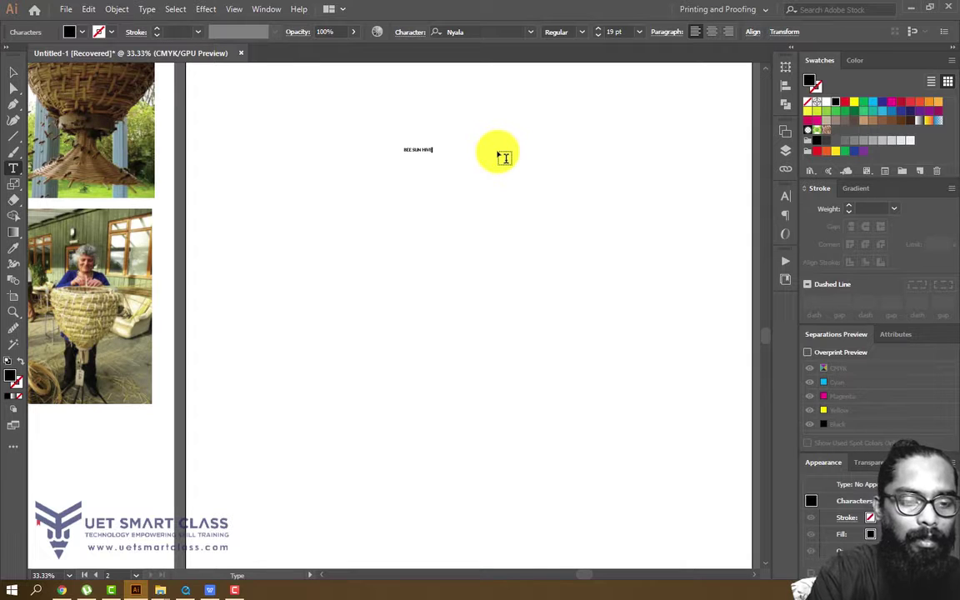
{"action": "left_click", "coordinate": [13, 72]}
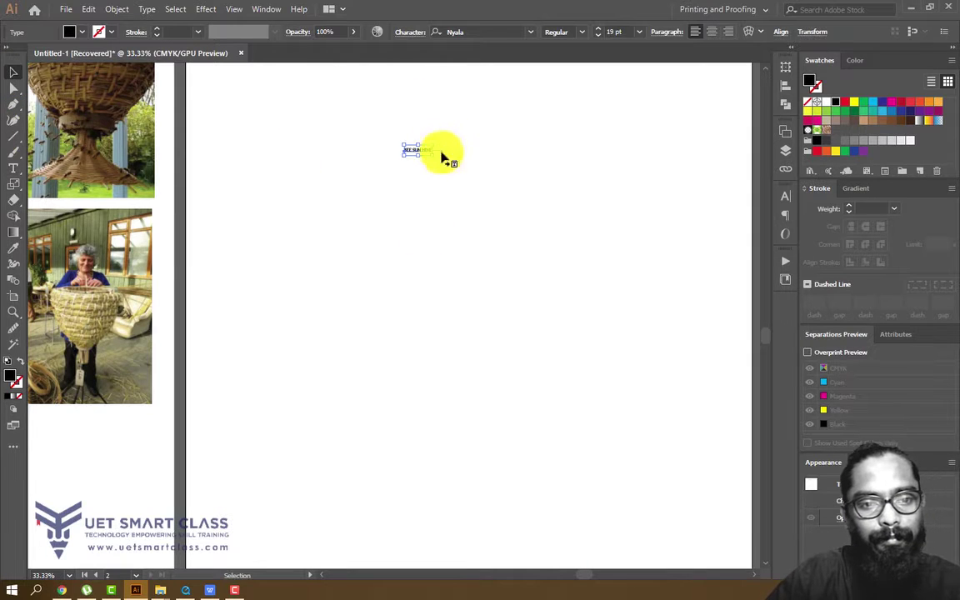
- Enlarge the BEE SUN HIVE text to about 160 pt and move it toward the artboard's upper right
{"action": "left_click_drag", "start_coordinate": [432, 158], "coordinate": [659, 310]}
{"action": "left_click_drag", "start_coordinate": [523, 205], "coordinate": [618, 135]}
{"action": "left_click_drag", "start_coordinate": [455, 196], "coordinate": [501, 200]}
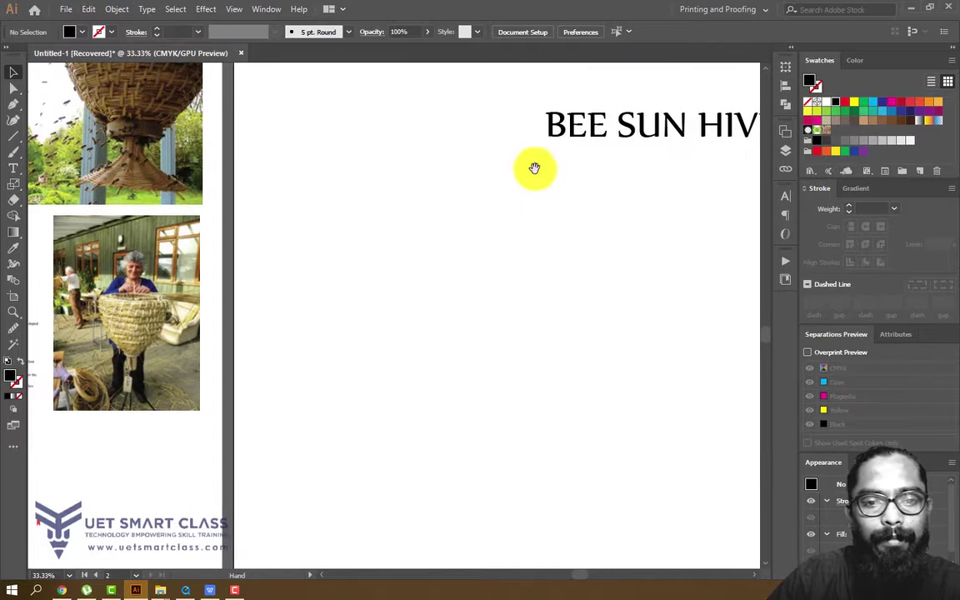
{"action": "left_click_drag", "start_coordinate": [579, 126], "coordinate": [589, 123]}
- Review the beehive reference photos and Sun Hive diagram again as inspiration for the logo
{"action": "scroll", "coordinate": [516, 169], "scroll_direction": "left", "scroll_amount": 8}
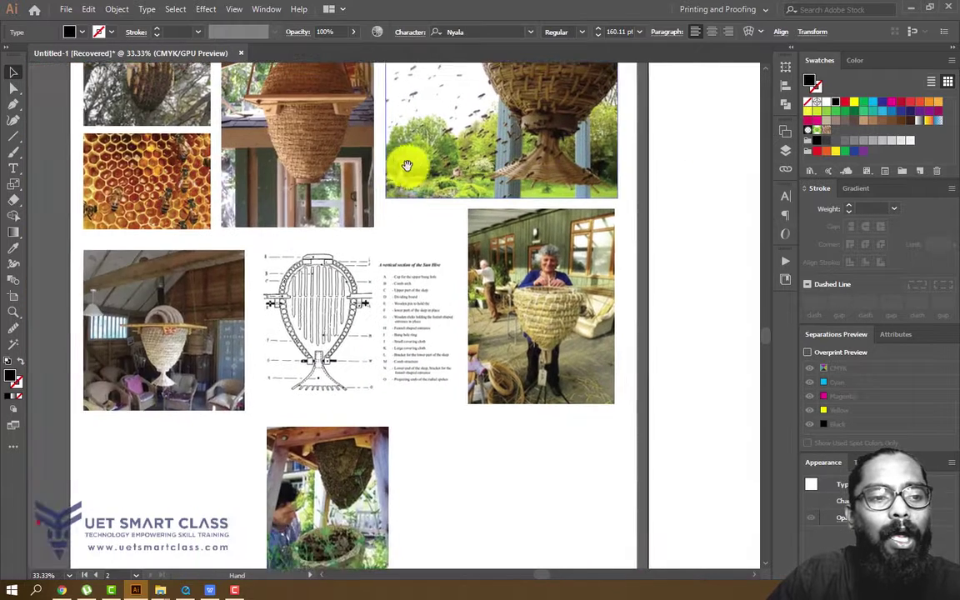
{"action": "scroll", "coordinate": [407, 163], "scroll_direction": "up", "scroll_amount": 2}
{"action": "scroll", "coordinate": [315, 259], "scroll_direction": "down", "scroll_amount": 2}
{"action": "scroll", "coordinate": [283, 217], "scroll_direction": "left", "scroll_amount": 1}
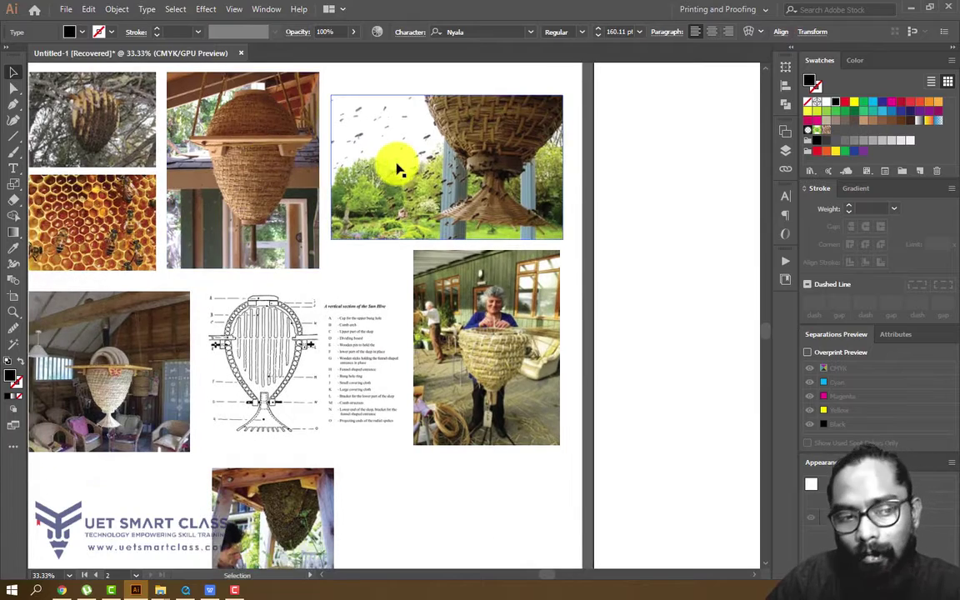
- Ungroup the beehive reference images on the first artboard
{"action": "left_click_drag", "start_coordinate": [301, 239], "coordinate": [226, 268]}
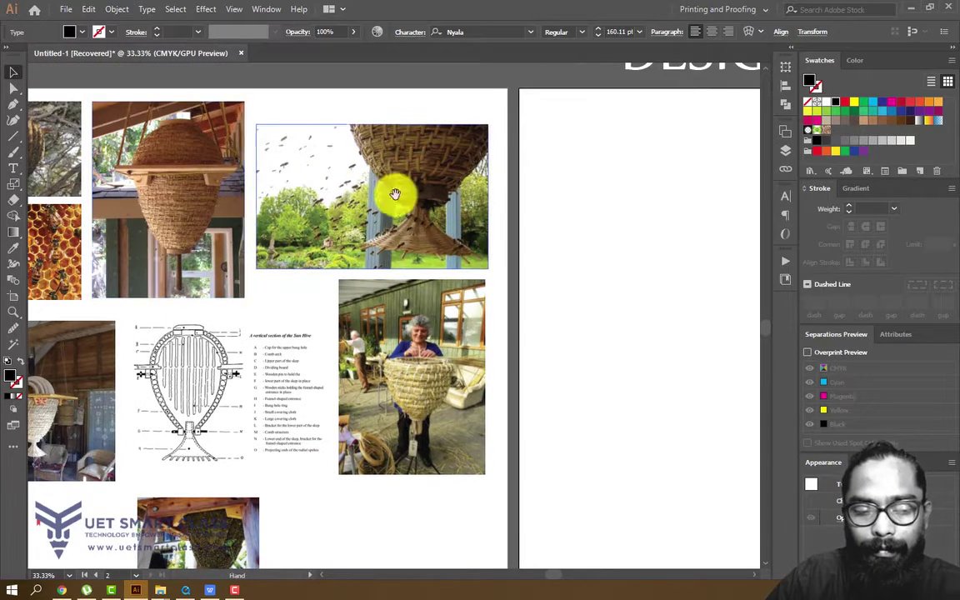
{"action": "left_click_drag", "start_coordinate": [394, 195], "coordinate": [344, 187]}
{"action": "left_click_drag", "start_coordinate": [121, 179], "coordinate": [572, 310]}
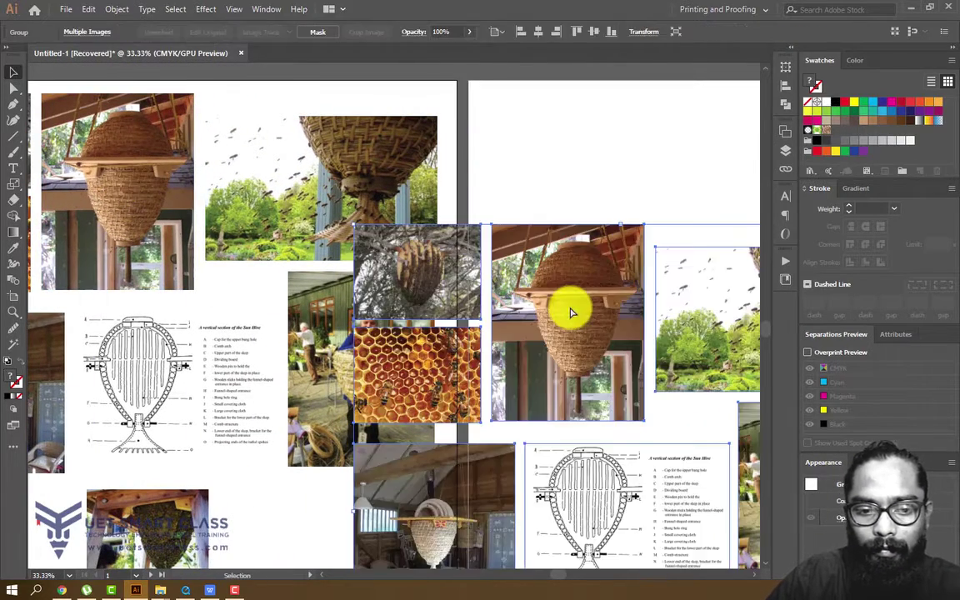
{"action": "key", "text": "ctrl+z"}
{"action": "right_click", "coordinate": [244, 239]}
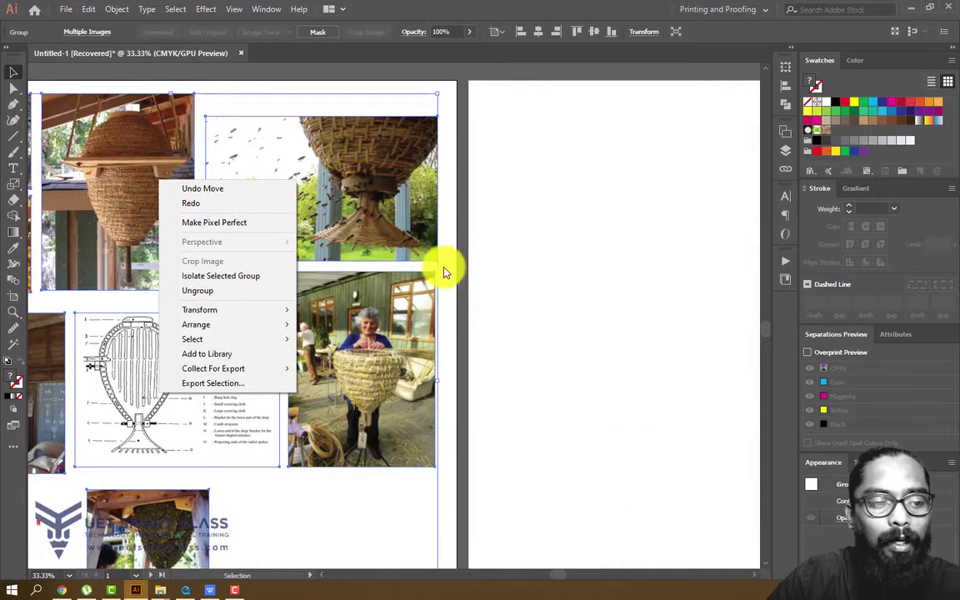
{"action": "left_click", "coordinate": [239, 291]}
{"action": "left_click", "coordinate": [548, 278]}
- Place a copy of the hanging hive photo on the second artboard, beside the BEE SUN HIVE text
{"action": "left_click", "coordinate": [97, 221]}
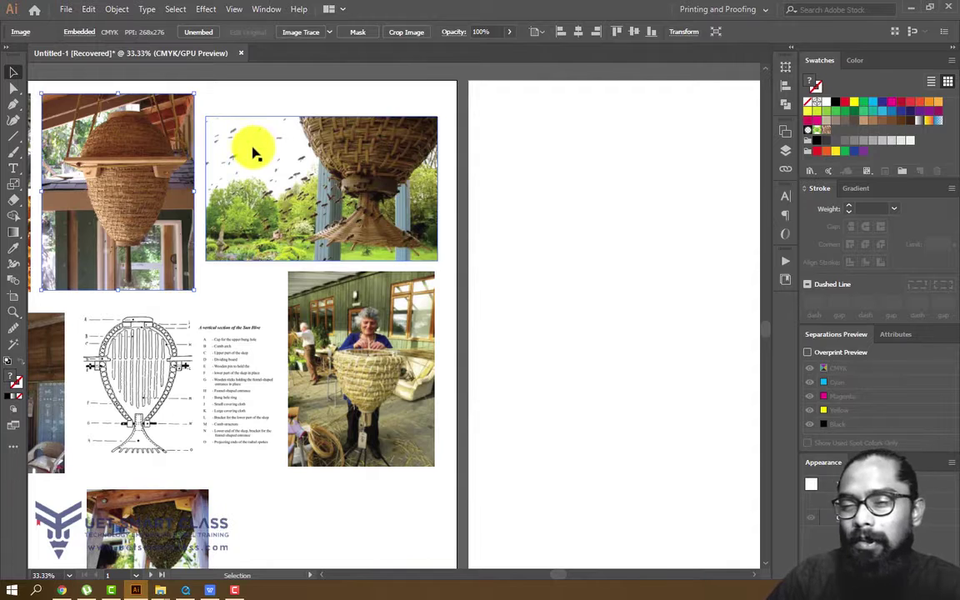
{"action": "left_click_drag", "start_coordinate": [117, 150], "coordinate": [632, 207]}
{"action": "scroll", "coordinate": [603, 214], "scroll_direction": "right", "scroll_amount": 5}
{"action": "scroll", "coordinate": [604, 214], "scroll_direction": "down", "scroll_amount": 1}
{"action": "left_click", "coordinate": [553, 219]}
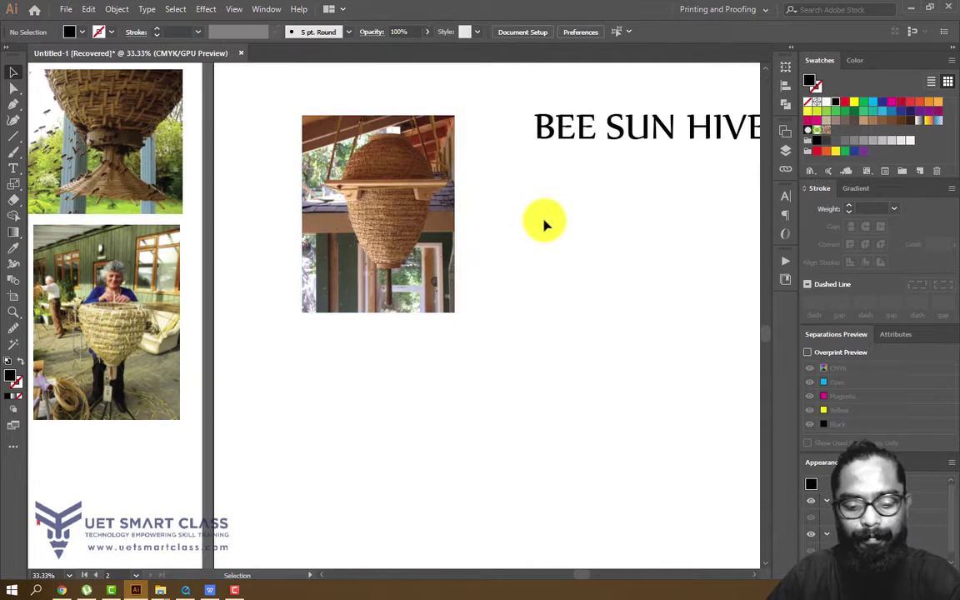
- Move the copied hive photo lower on the second artboard so it sits below the level of the BEE SUN HIVE text
{"action": "key", "text": "ctrl+plus"}
{"action": "scroll", "coordinate": [310, 315], "scroll_direction": "up", "scroll_amount": 2}
{"action": "scroll", "coordinate": [311, 315], "scroll_direction": "right", "scroll_amount": 1}
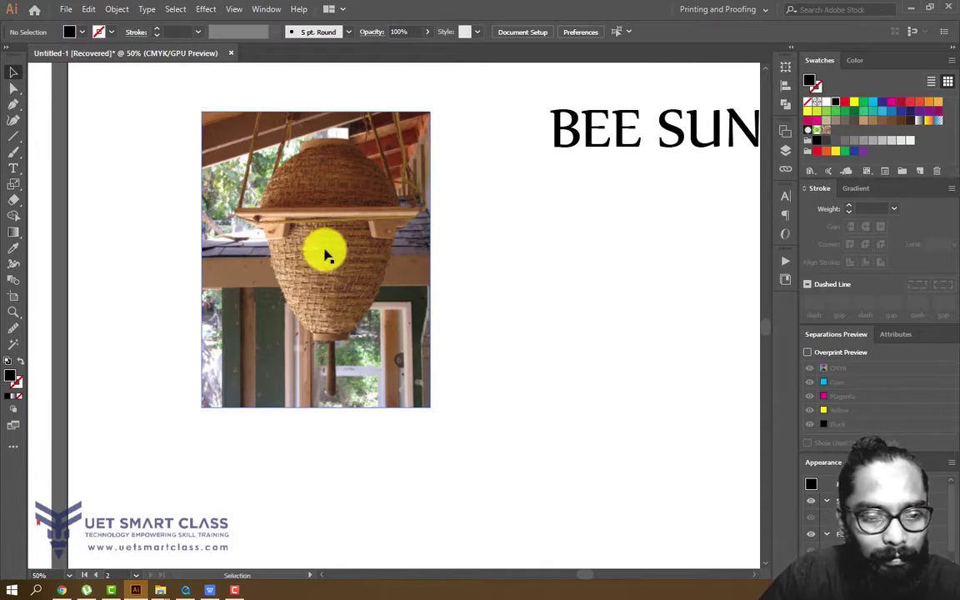
{"action": "left_click_drag", "start_coordinate": [324, 254], "coordinate": [385, 348]}
{"action": "left_click", "coordinate": [541, 324]}
{"action": "key", "text": "ctrl+plus"}
{"action": "key", "text": "ctrl+plus"}
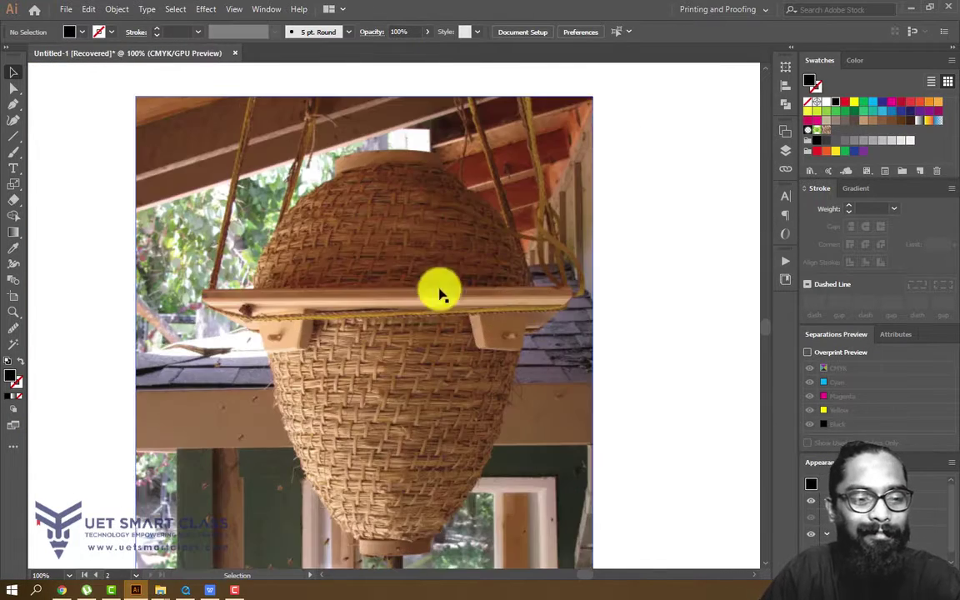
{"action": "left_click_drag", "start_coordinate": [377, 240], "coordinate": [369, 290]}
{"action": "left_click_drag", "start_coordinate": [400, 353], "coordinate": [426, 270]}
{"action": "left_click_drag", "start_coordinate": [439, 337], "coordinate": [304, 318]}
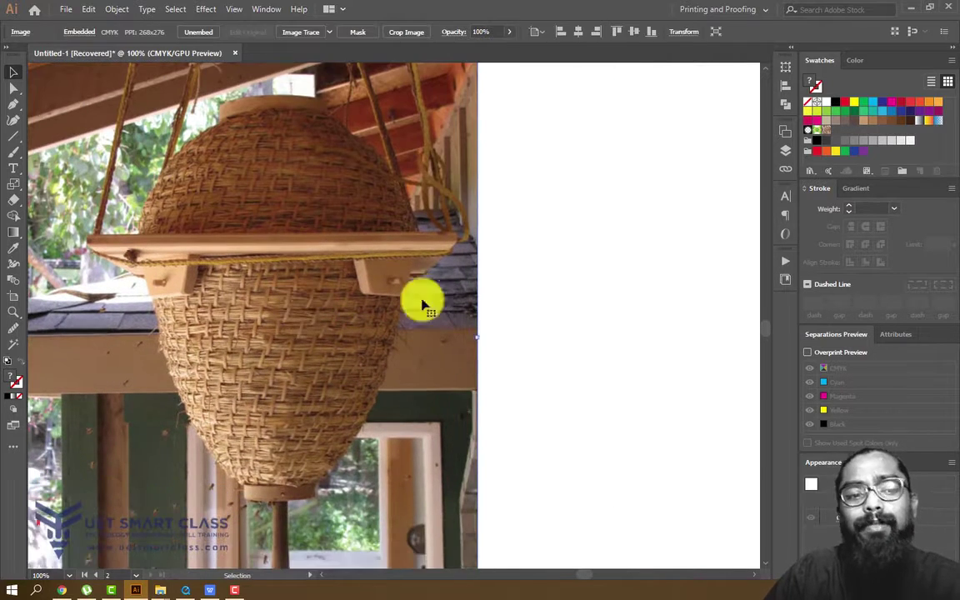
{"action": "left_click", "coordinate": [533, 265]}
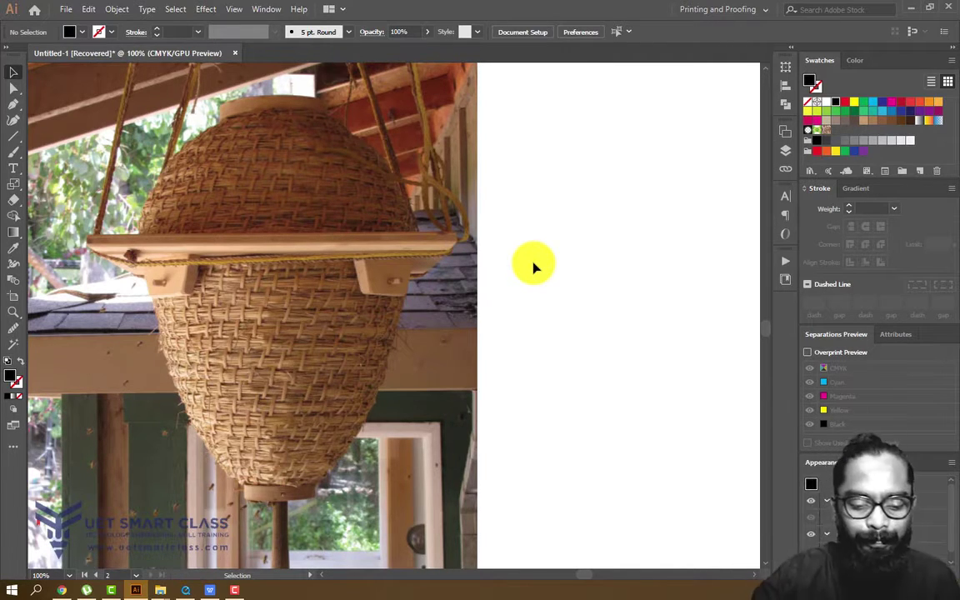
- Examine the copied hive photo against the BEE SUN HIVE text and the overall artboard layout
{"action": "key", "text": "ctrl+minus"}
{"action": "left_click_drag", "start_coordinate": [533, 263], "coordinate": [392, 330]}
{"action": "left_click_drag", "start_coordinate": [600, 146], "coordinate": [459, 278]}
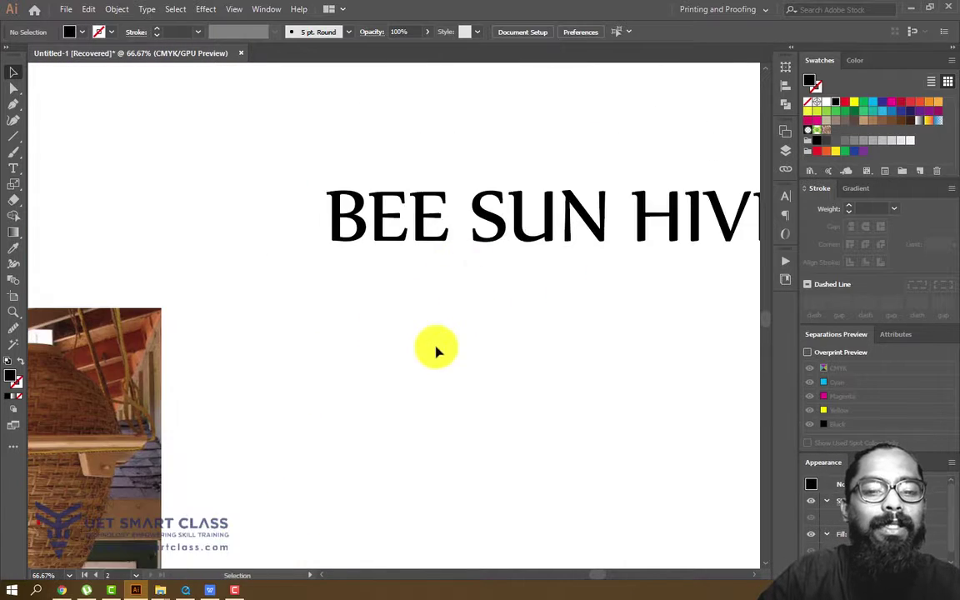
{"action": "left_click_drag", "start_coordinate": [274, 389], "coordinate": [415, 194]}
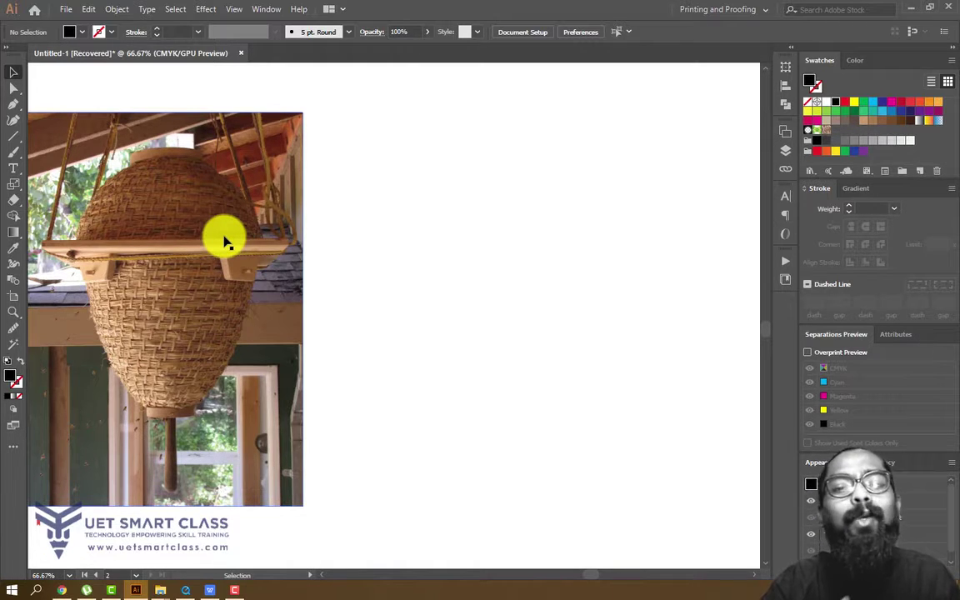
{"action": "scroll", "coordinate": [225, 241], "scroll_direction": "down", "scroll_amount": 2}
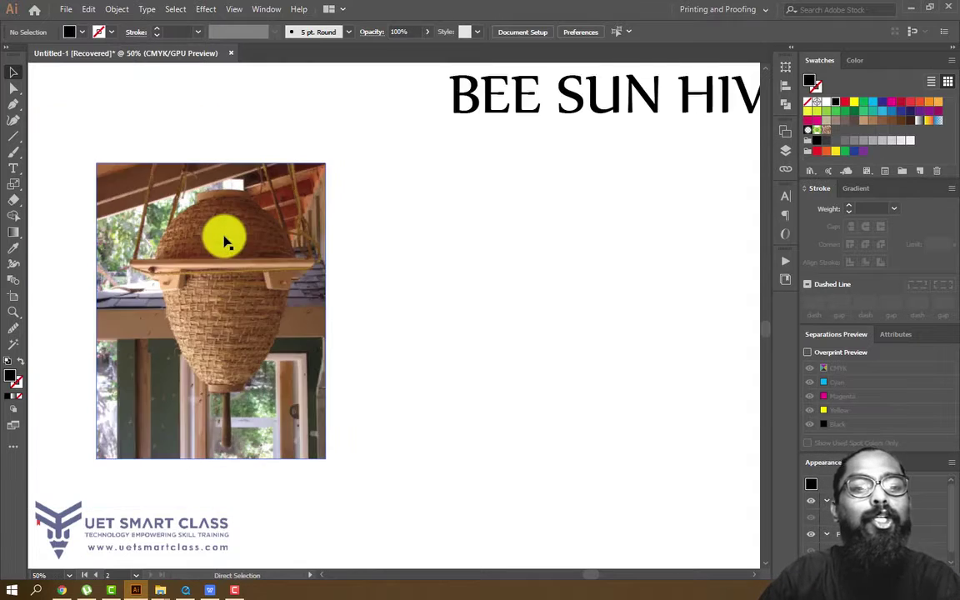
{"action": "scroll", "coordinate": [224, 241], "scroll_direction": "up", "scroll_amount": 1}
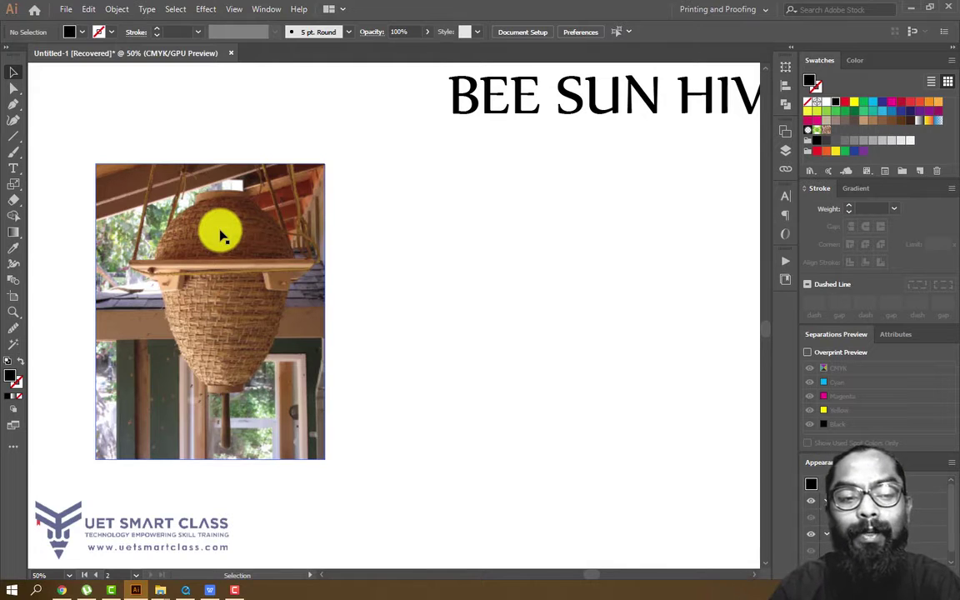
{"action": "key", "text": "ctrl+minus"}
{"action": "key", "text": "ctrl+minus"}
{"action": "key", "text": "ctrl+minus"}
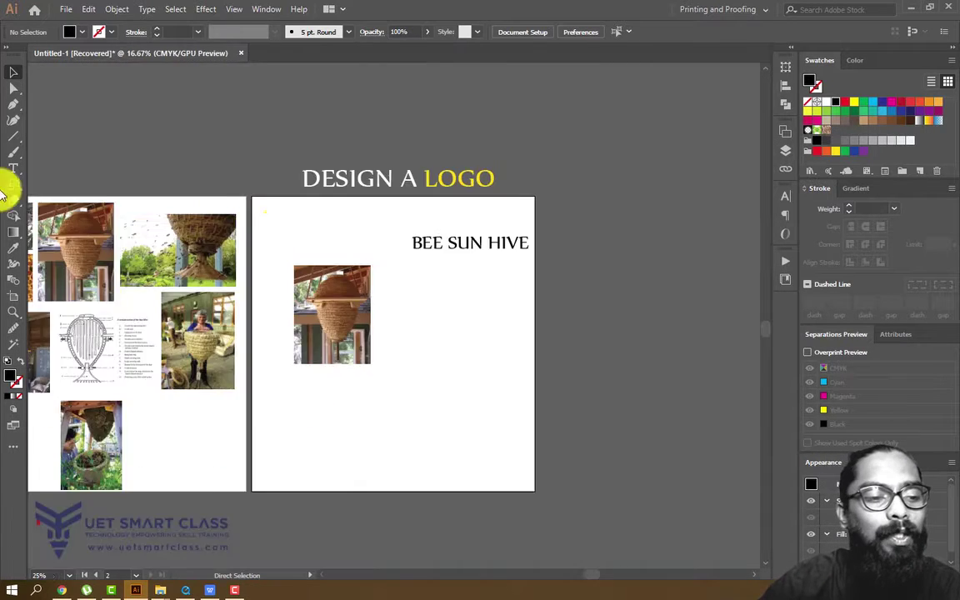
{"action": "key", "text": "ctrl+plus"}
{"action": "key", "text": "ctrl+plus"}
{"action": "scroll", "coordinate": [322, 288], "scroll_direction": "up", "scroll_amount": 1}
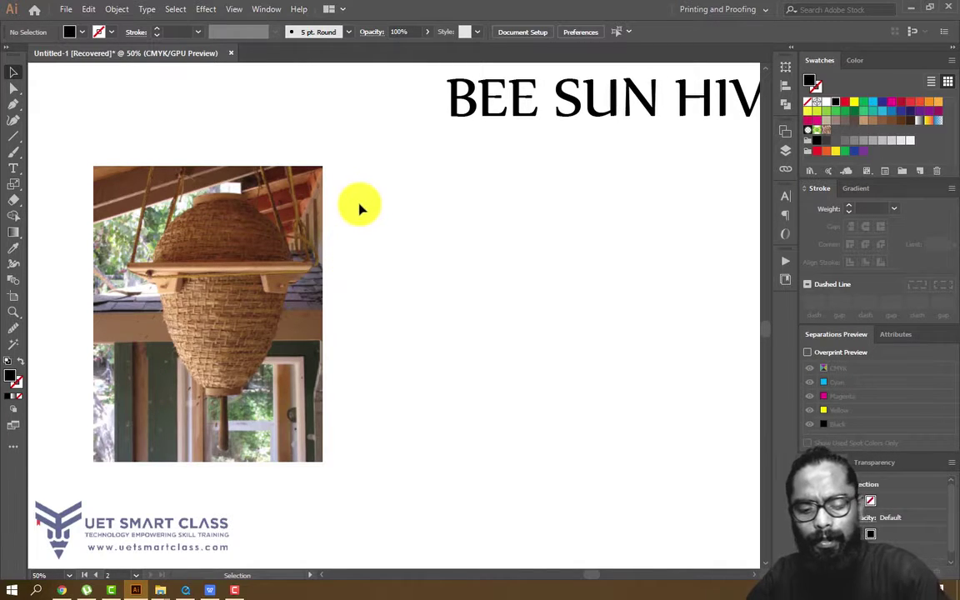
- Trace one half of the hive's lower basket as a closed black shape with the Pen tool, following its curved edge to the base
{"action": "key", "text": "ctrl+equal"}
{"action": "left_click_drag", "start_coordinate": [165, 299], "coordinate": [250, 300]}
{"action": "key", "text": "ctrl+equal"}
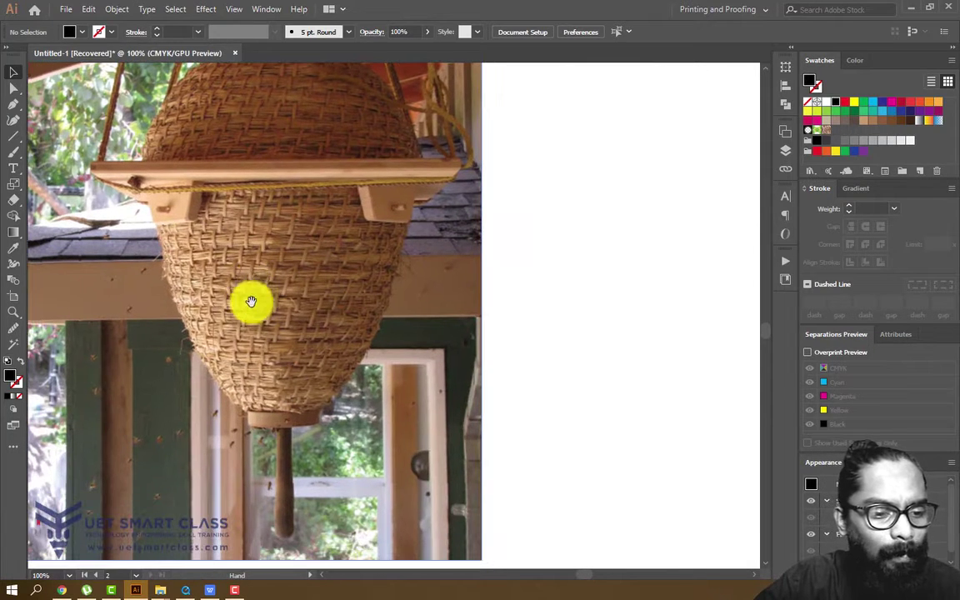
{"action": "key", "text": "p"}
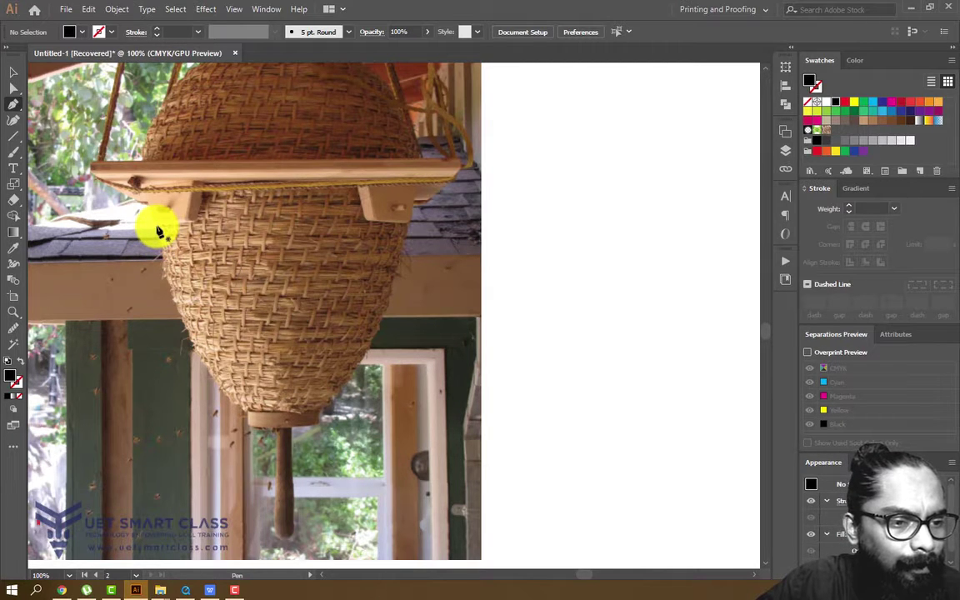
{"action": "left_click", "coordinate": [157, 227]}
{"action": "left_click_drag", "start_coordinate": [245, 411], "coordinate": [323, 467]}
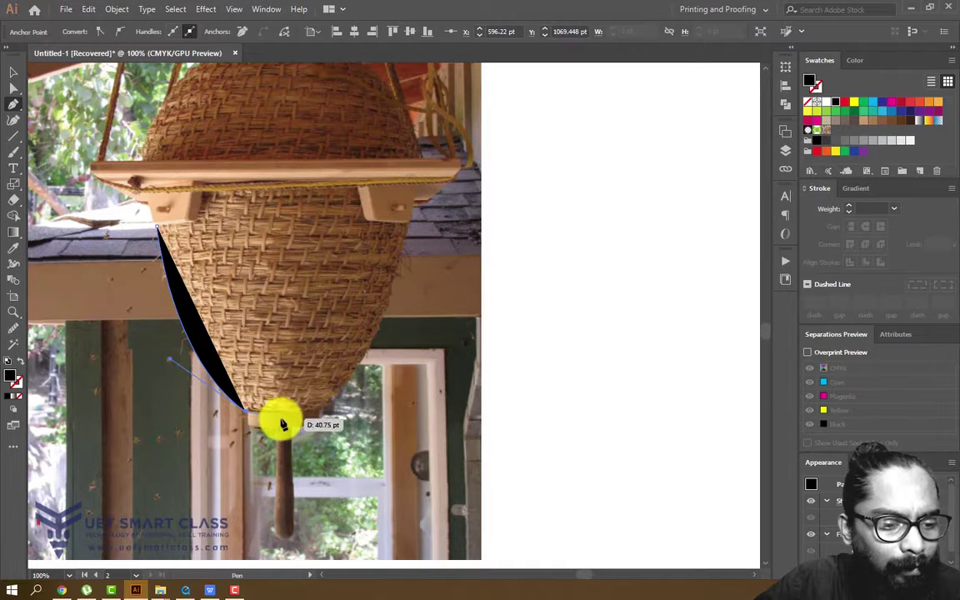
{"action": "key", "text": "ctrl+z"}
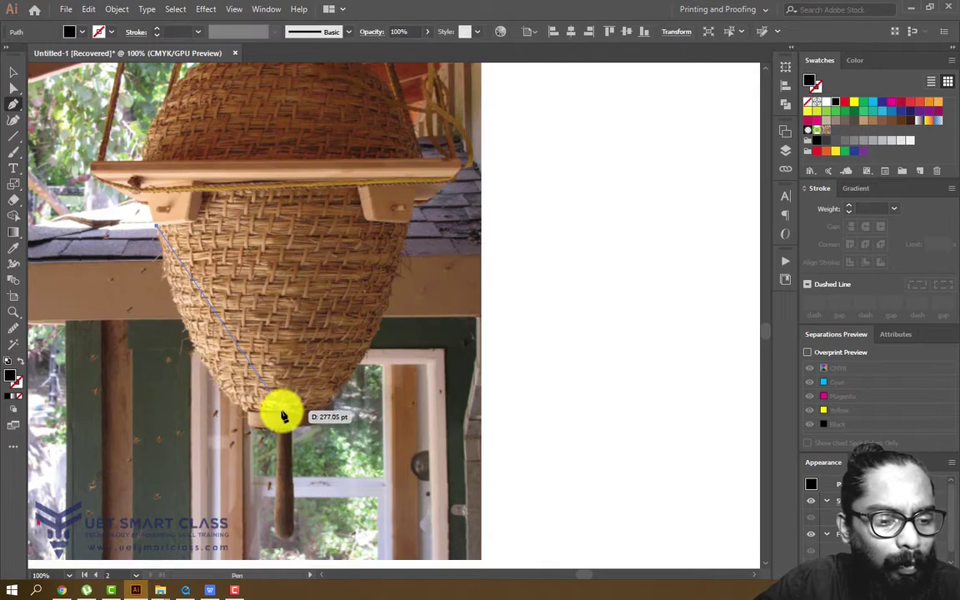
{"action": "left_click_drag", "start_coordinate": [281, 431], "coordinate": [381, 445]}
{"action": "left_click", "coordinate": [279, 431]}
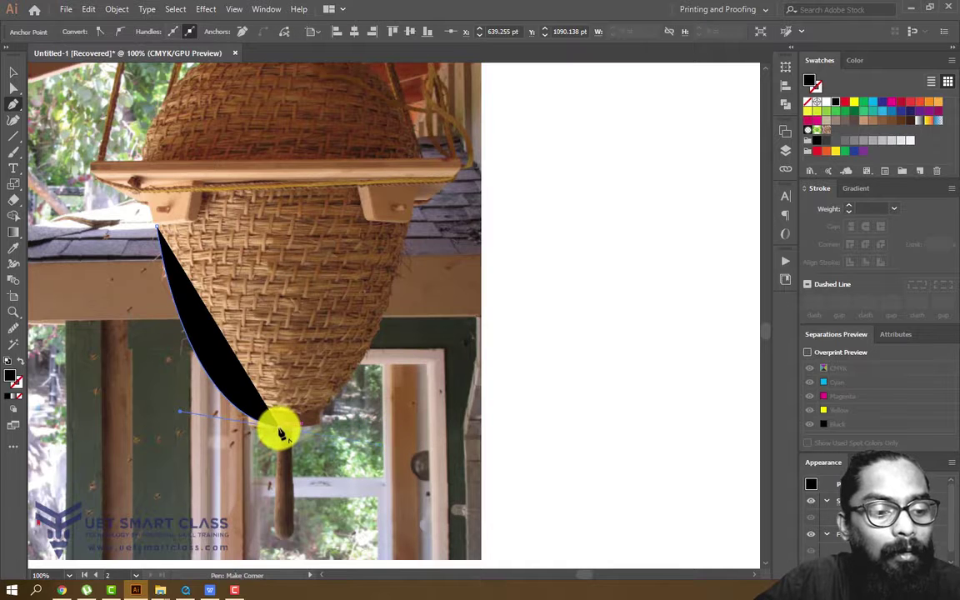
{"action": "left_click", "coordinate": [283, 183], "text": "shift"}
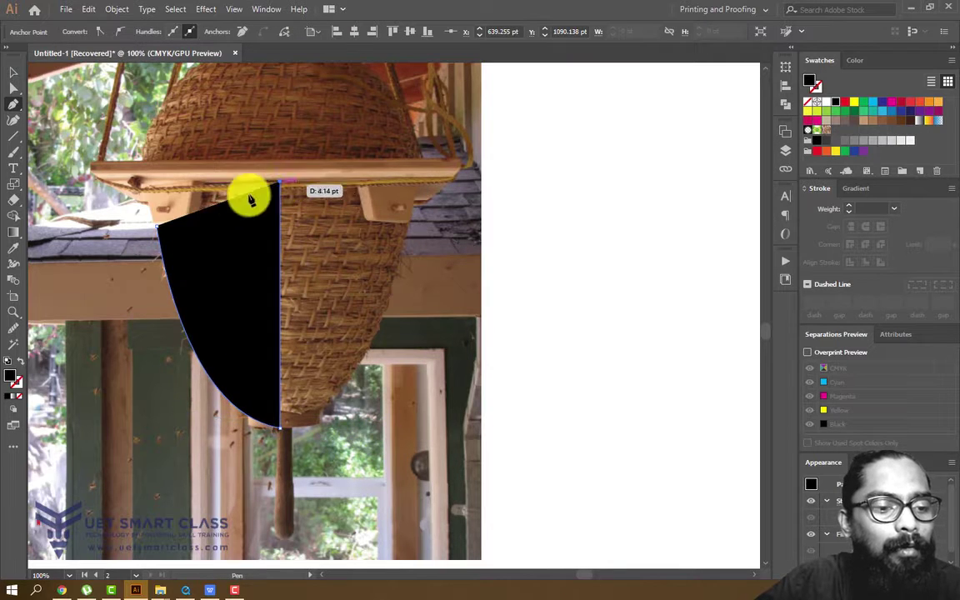
{"action": "left_click", "coordinate": [144, 180], "text": "shift"}
{"action": "left_click_drag", "start_coordinate": [154, 225], "coordinate": [177, 273]}
{"action": "left_click", "coordinate": [15, 73]}
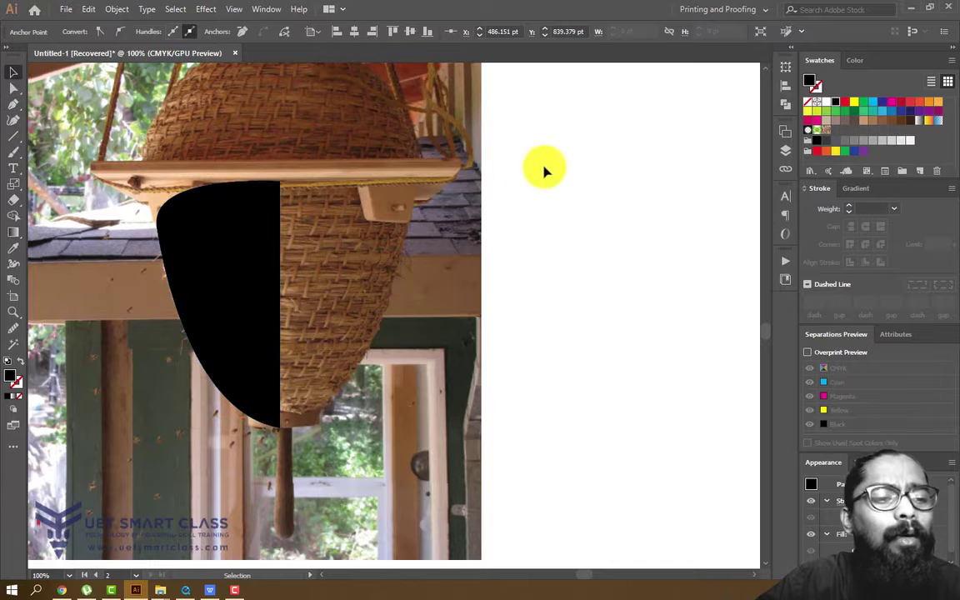
{"action": "left_click", "coordinate": [546, 167]}
- Try to shift the black half shape onto the other half of the basket, and undo the attempt
{"action": "left_click", "coordinate": [263, 273]}
{"action": "left_click_drag", "start_coordinate": [247, 248], "coordinate": [386, 222]}
{"action": "right_click", "coordinate": [451, 220]}
{"action": "left_click", "coordinate": [581, 157]}
{"action": "key", "text": "ctrl+z"}
{"action": "key", "text": "ctrl+z"}
{"action": "key", "text": "v"}
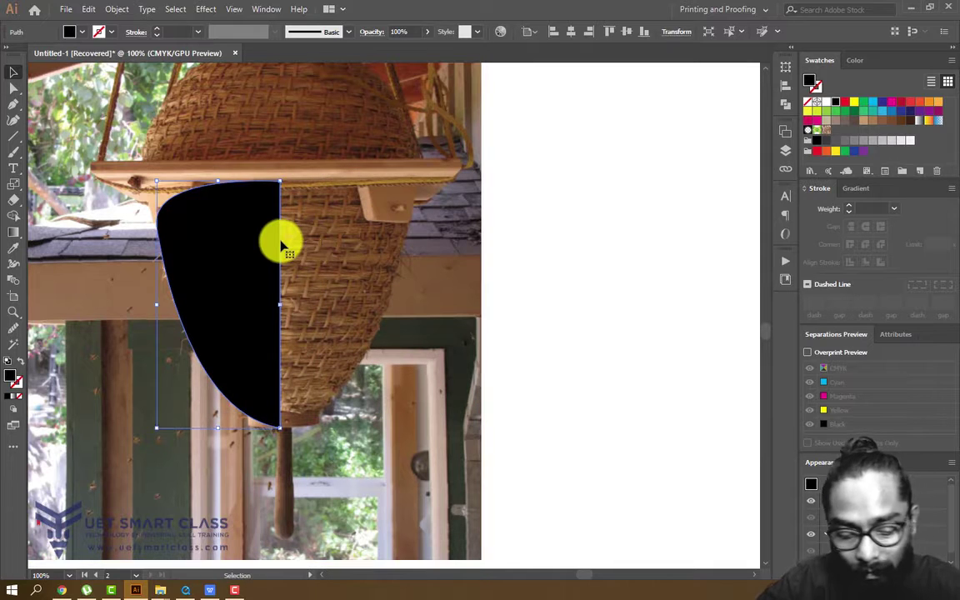
- Delete the black half shape from the hive photo
{"action": "key", "text": "Return"}
{"action": "left_click", "coordinate": [555, 392]}
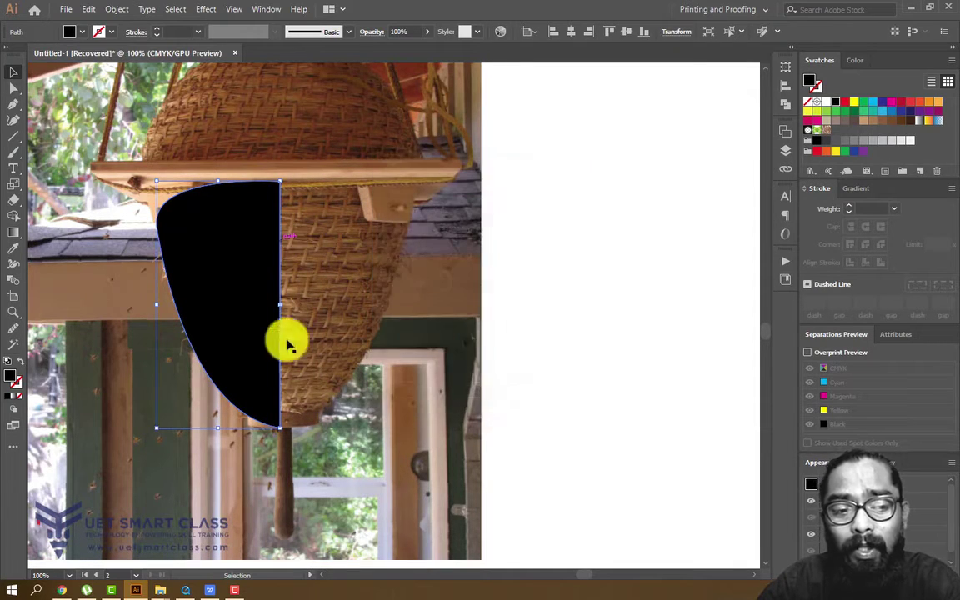
{"action": "key", "text": "Delete"}
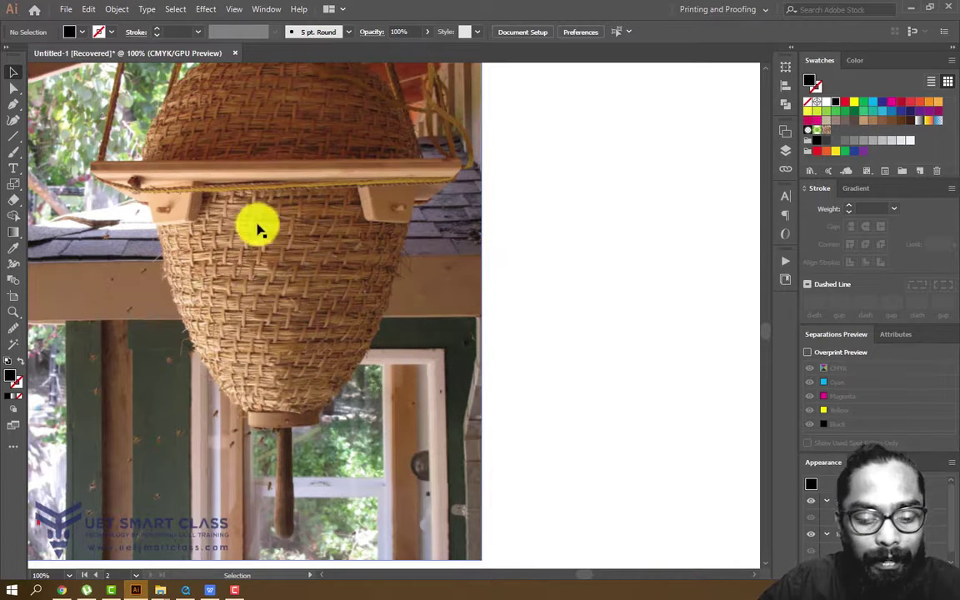
- Outline a rough black-filled patch inside the hive's lower basket with the Pen tool
{"action": "key", "text": "p"}
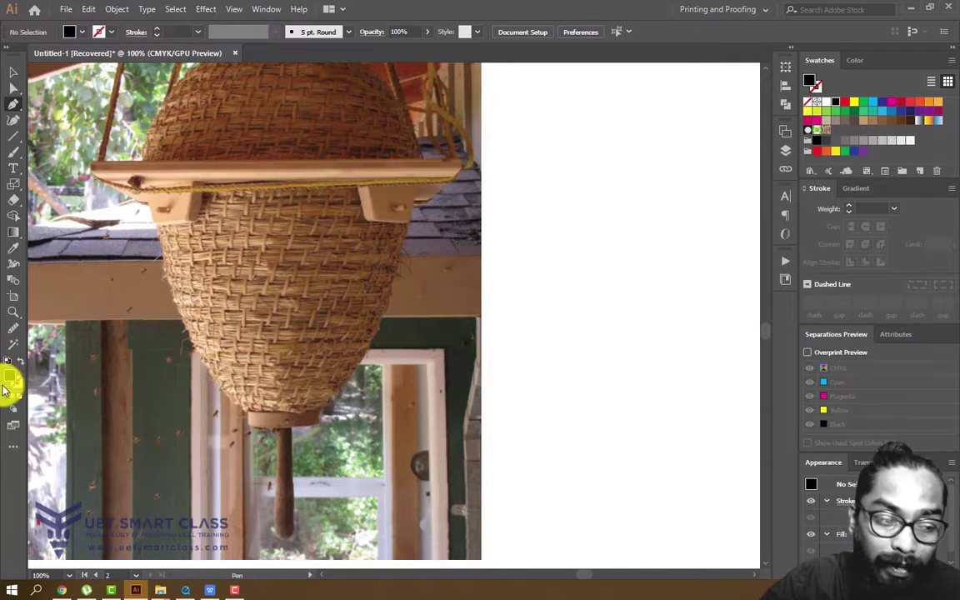
{"action": "left_click", "coordinate": [23, 365]}
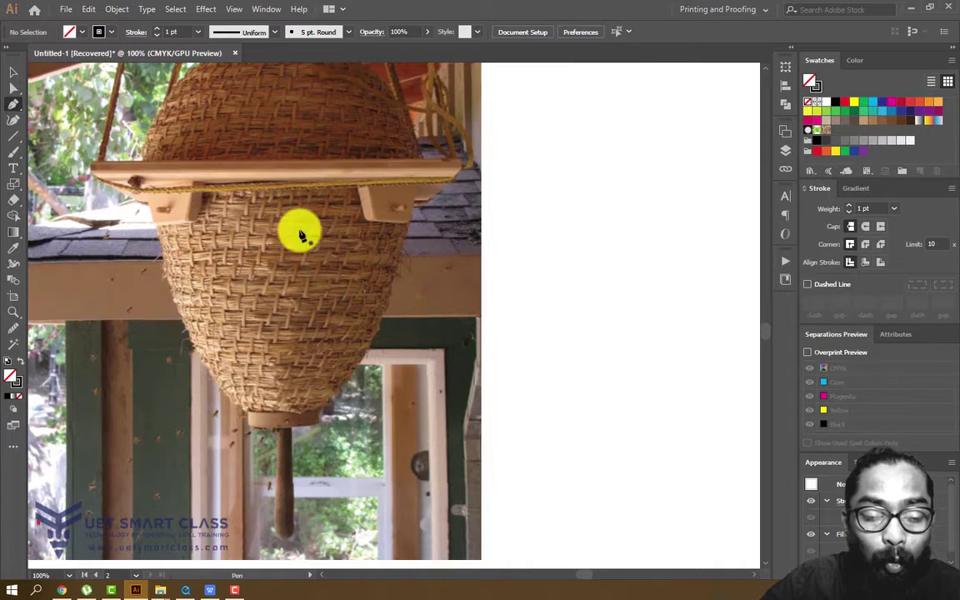
{"action": "left_click", "coordinate": [23, 365]}
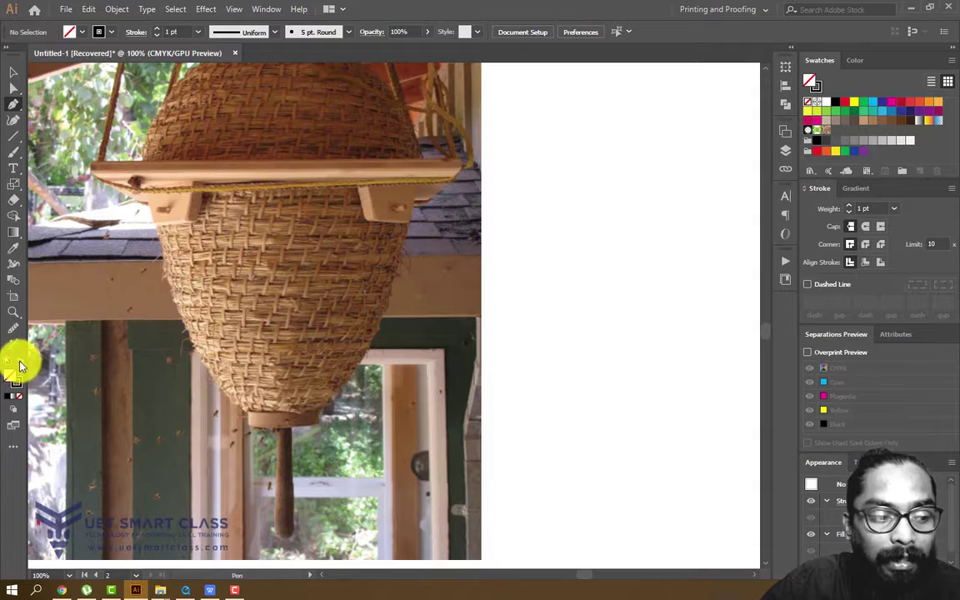
{"action": "left_click", "coordinate": [227, 199]}
{"action": "left_click_drag", "start_coordinate": [189, 235], "coordinate": [199, 288]}
{"action": "left_click", "coordinate": [206, 307]}
{"action": "left_click_drag", "start_coordinate": [222, 336], "coordinate": [240, 340]}
{"action": "left_click", "coordinate": [282, 332]}
{"action": "left_click", "coordinate": [315, 295]}
{"action": "left_click", "coordinate": [325, 231]}
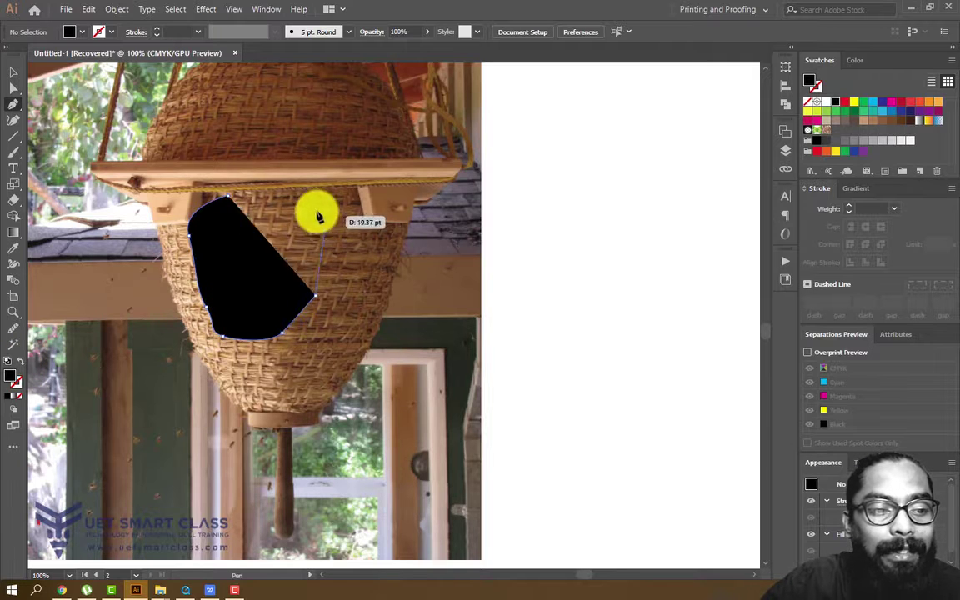
{"action": "left_click", "coordinate": [315, 210]}
{"action": "left_click", "coordinate": [227, 208]}
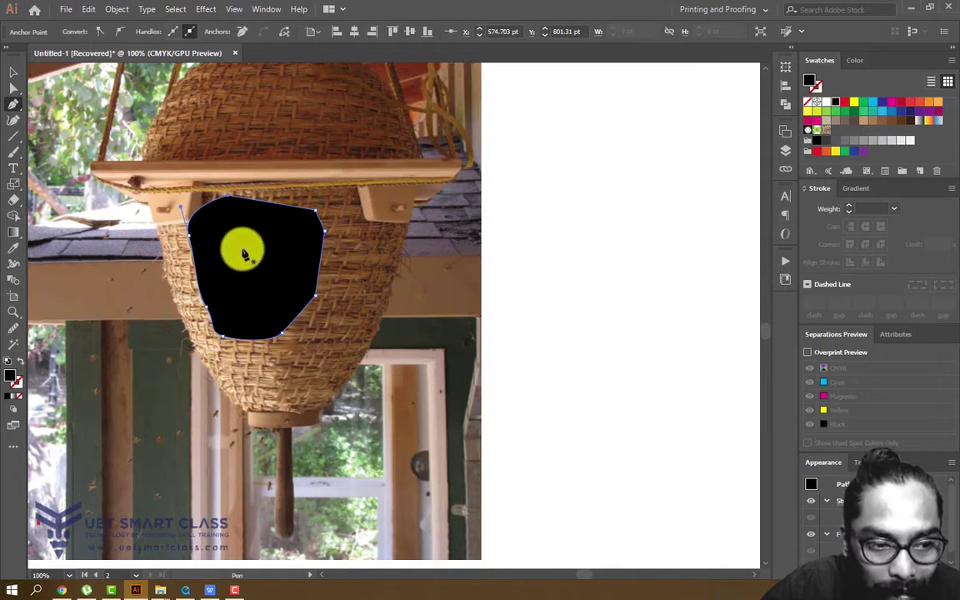
- Undo the rough patch back to its first anchor point
{"action": "key", "text": "ctrl+z"}
{"action": "key", "text": "ctrl+z"}
{"action": "key", "text": "ctrl+z"}
{"action": "key", "text": "ctrl+z"}
{"action": "key", "text": "ctrl+z"}
{"action": "key", "text": "ctrl+z"}
{"action": "key", "text": "ctrl+z"}
{"action": "key", "text": "ctrl+z"}
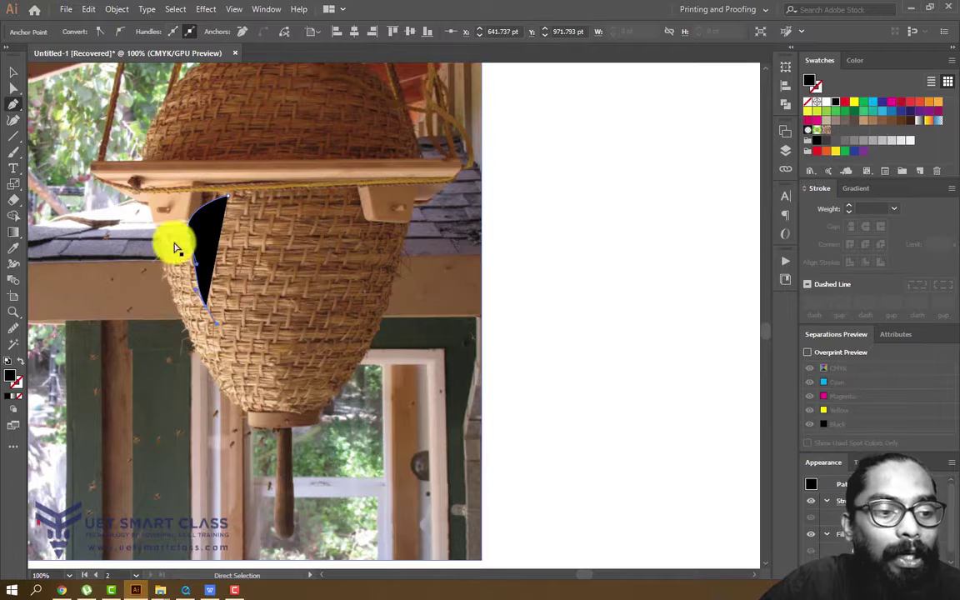
- Trace the hive's lower basket as a black-filled path from the upper left corner, around the base and up the right side
{"action": "left_click", "coordinate": [145, 198]}
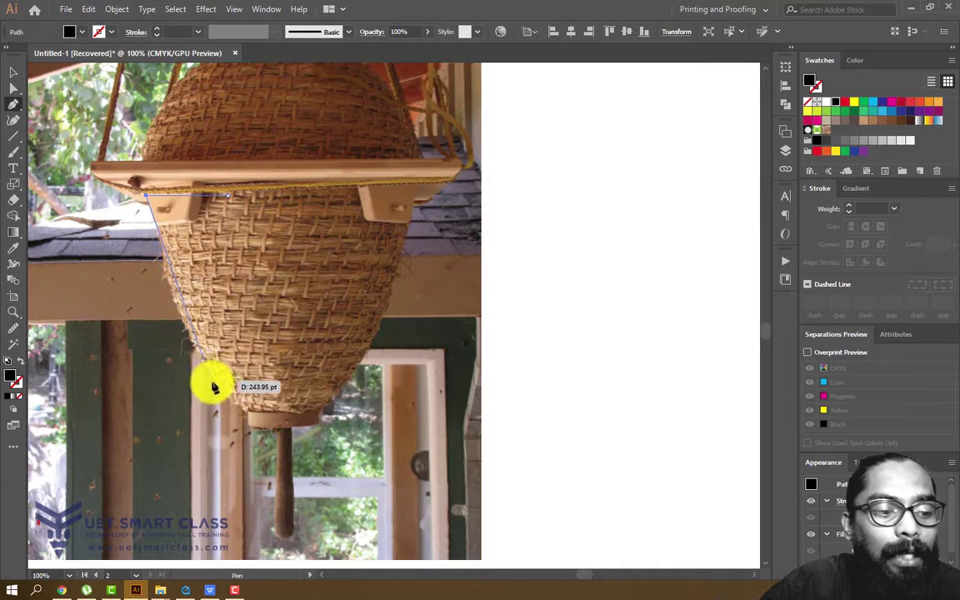
{"action": "left_click_drag", "start_coordinate": [214, 382], "coordinate": [361, 364]}
{"action": "left_click_drag", "start_coordinate": [375, 324], "coordinate": [381, 310]}
{"action": "left_click_drag", "start_coordinate": [404, 247], "coordinate": [419, 202]}
{"action": "left_click_drag", "start_coordinate": [372, 170], "coordinate": [391, 218]}
{"action": "key", "text": "ctrl+z"}
{"action": "key", "text": "ctrl+z"}
{"action": "key", "text": "ctrl+z"}
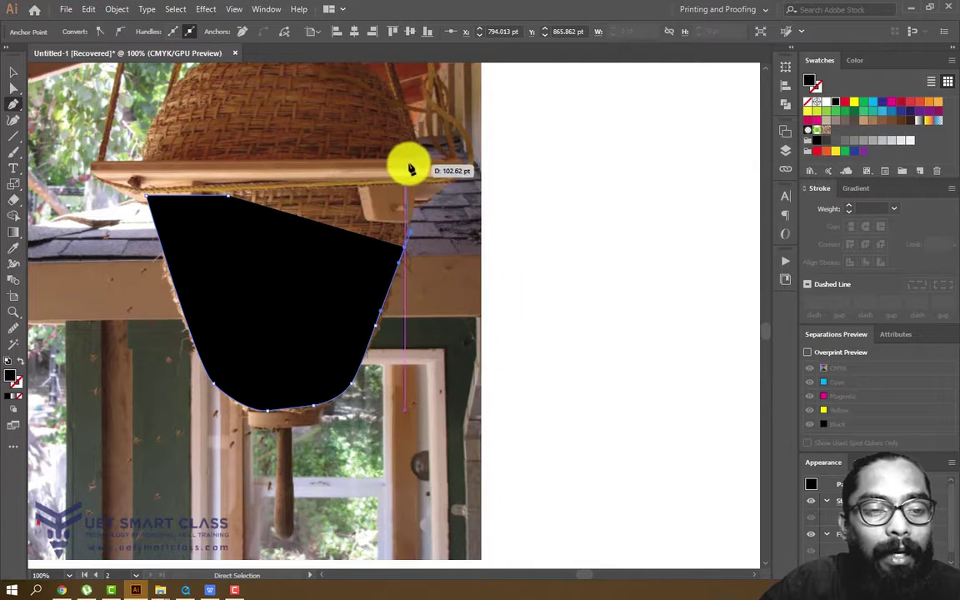
- Try to continue the basket outline around the right wooden bracket, and undo back to the lower right anchor
{"action": "left_click", "coordinate": [360, 177]}
{"action": "left_click", "coordinate": [368, 211]}
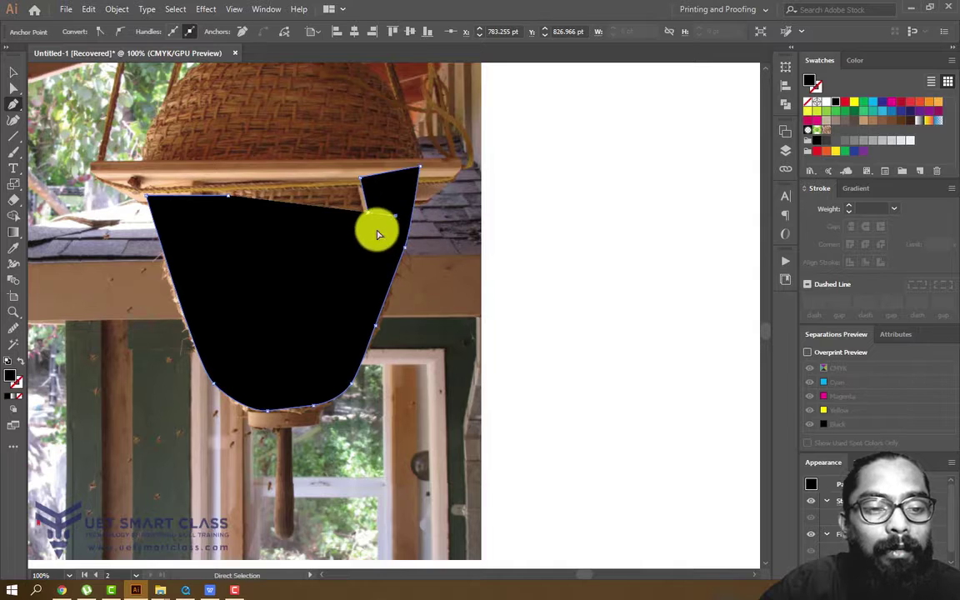
{"action": "key", "text": "ctrl+z"}
{"action": "key", "text": "ctrl+z"}
{"action": "key", "text": "ctrl+z"}
{"action": "key", "text": "ctrl+z"}
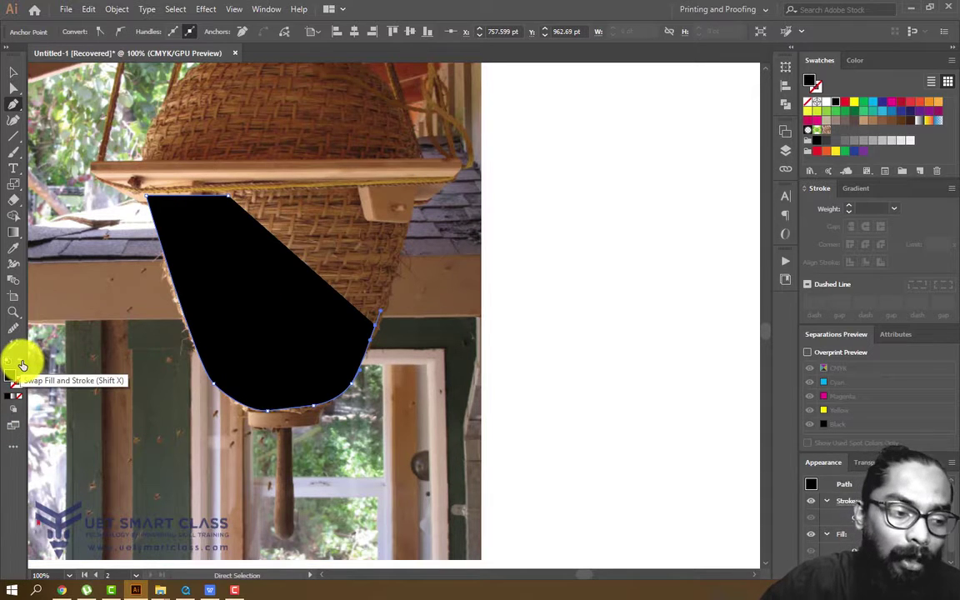
- Swap the basket path's fill and stroke, and undo the whole lower basket trace including its first anchor
{"action": "left_click", "coordinate": [23, 365]}
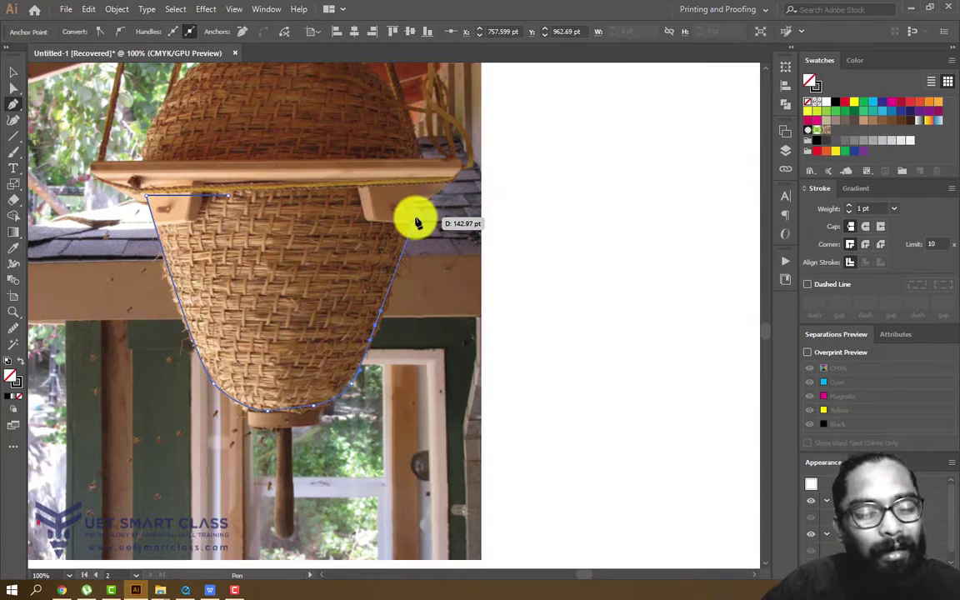
{"action": "key", "text": "ctrl+z"}
{"action": "key", "text": "ctrl+z"}
{"action": "key", "text": "ctrl+z"}
{"action": "key", "text": "ctrl+z"}
{"action": "key", "text": "ctrl+z"}
{"action": "key", "text": "ctrl+z"}
{"action": "key", "text": "ctrl+z"}
{"action": "key", "text": "ctrl+z"}
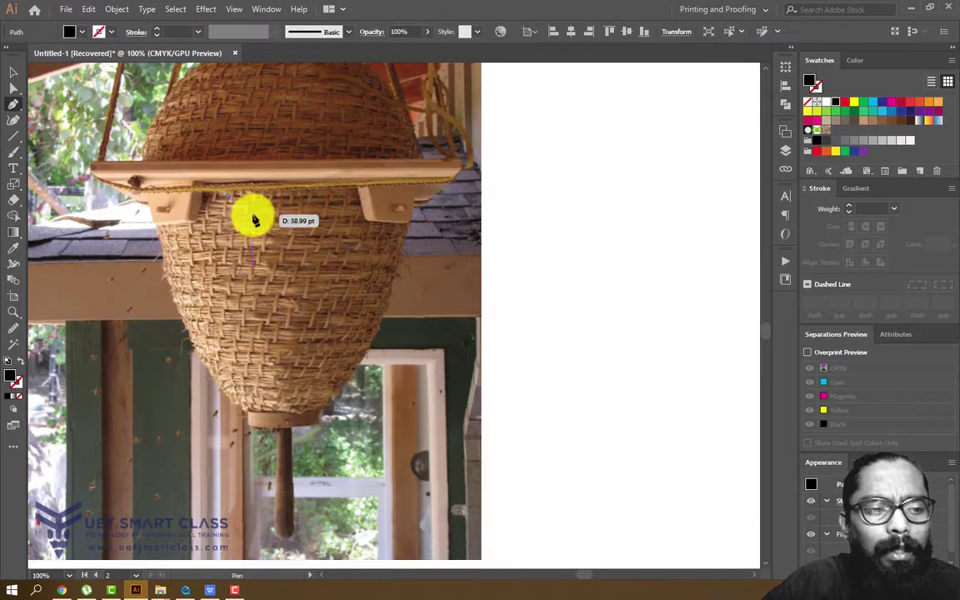
{"action": "key", "text": "ctrl+z"}
- Examine the hive's upper dome, wooden shelf and lower basket in the photo at different zoom levels
{"action": "key", "text": "space"}
{"action": "scroll", "coordinate": [221, 216], "scroll_direction": "up", "scroll_amount": 3}
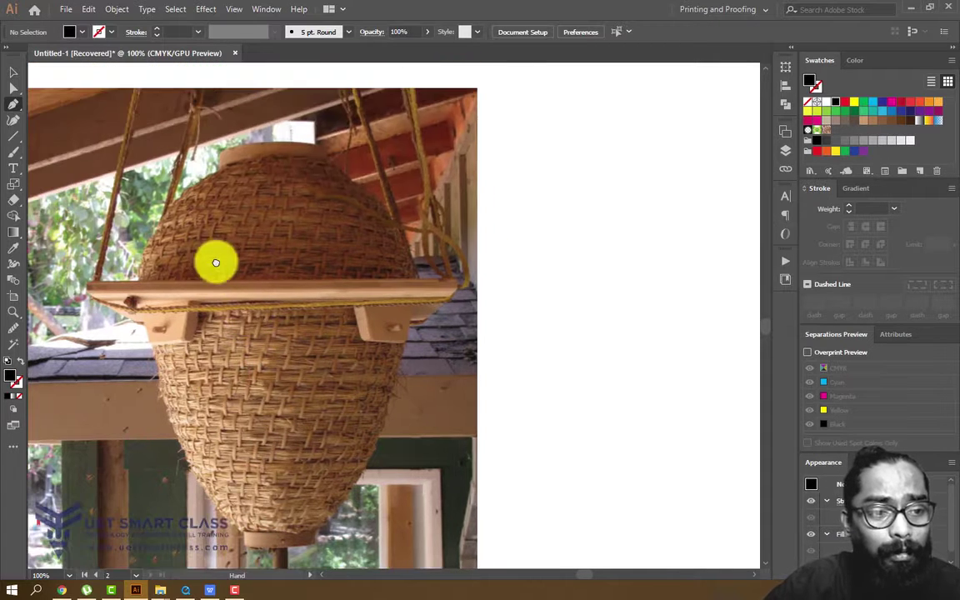
{"action": "scroll", "coordinate": [242, 219], "scroll_direction": "up", "scroll_amount": 2}
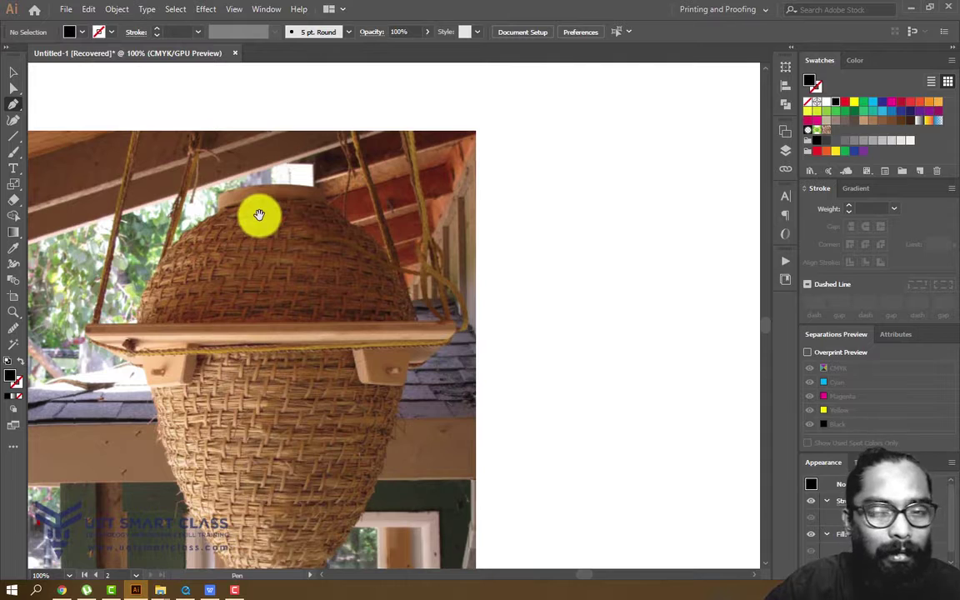
{"action": "scroll", "coordinate": [376, 194], "scroll_direction": "up", "scroll_amount": 1}
{"action": "scroll", "coordinate": [250, 238], "scroll_direction": "up", "scroll_amount": 1}
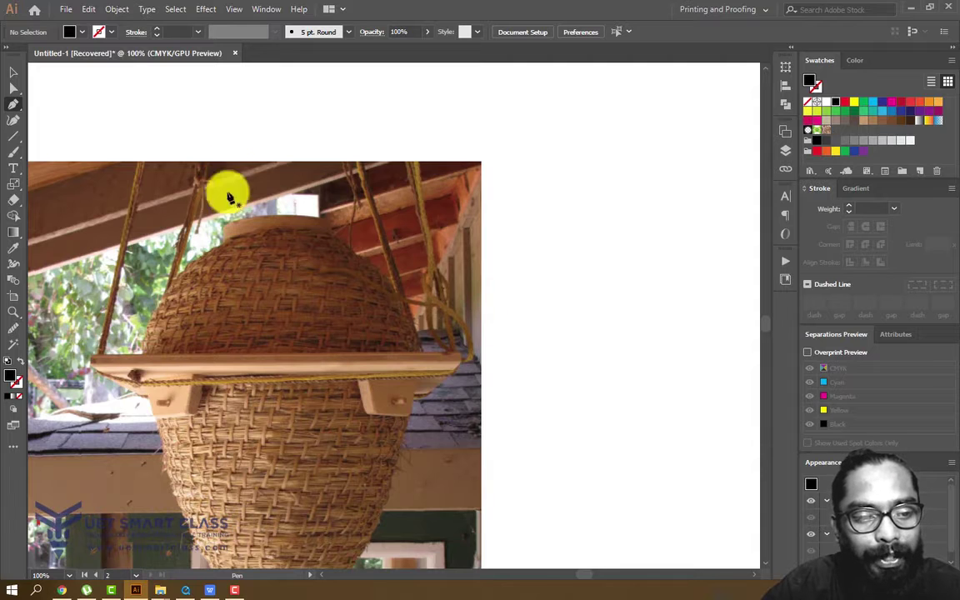
{"action": "left_click_drag", "start_coordinate": [416, 305], "coordinate": [416, 268]}
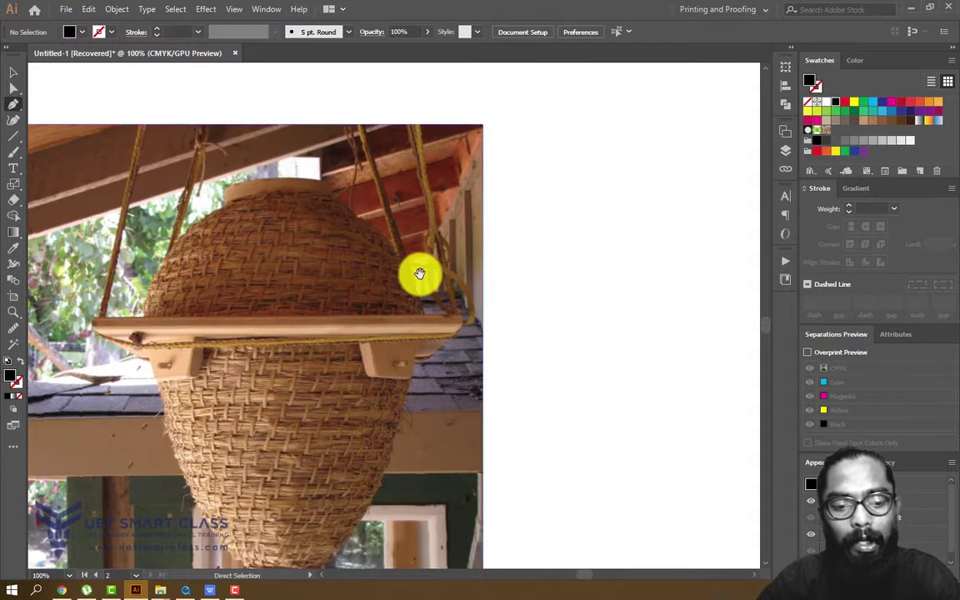
{"action": "key", "text": "ctrl+minus"}
{"action": "key", "text": "ctrl+equal"}
{"action": "left_click_drag", "start_coordinate": [240, 221], "coordinate": [238, 251]}
{"action": "key", "text": "ctrl+minus"}
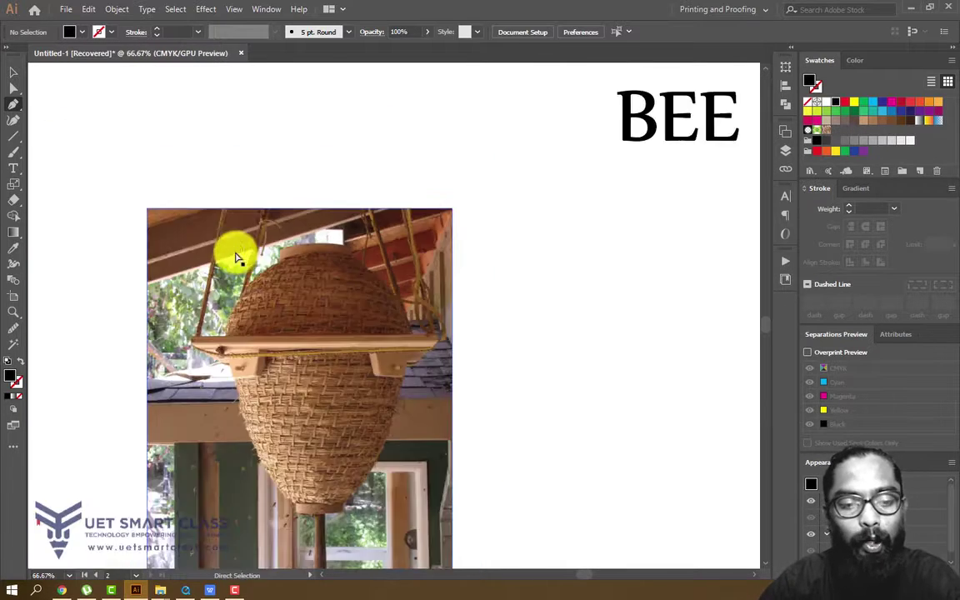
{"action": "key", "text": "ctrl+equal"}
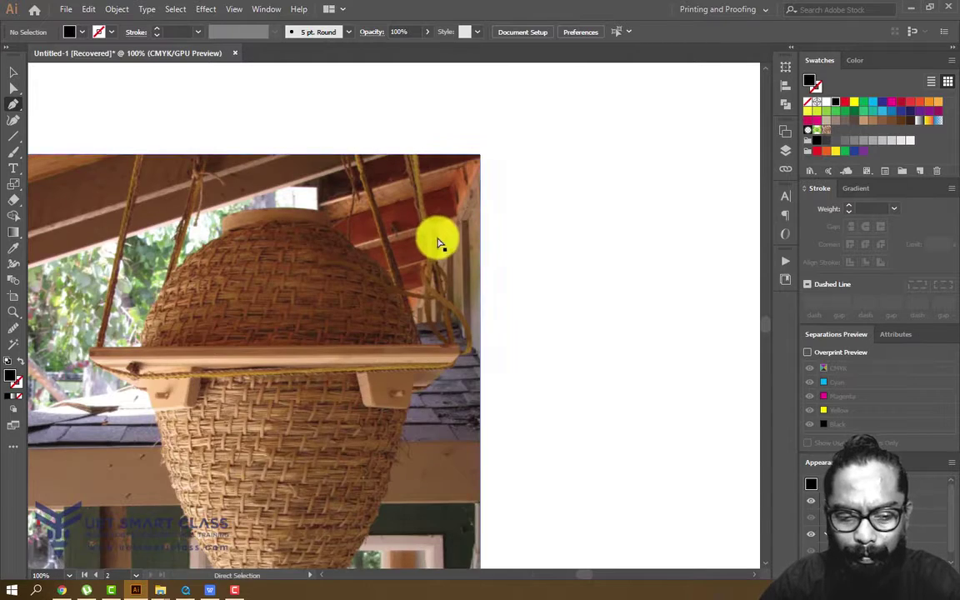
{"action": "key", "text": "ctrl+equal"}
{"action": "left_click_drag", "start_coordinate": [231, 285], "coordinate": [364, 247]}
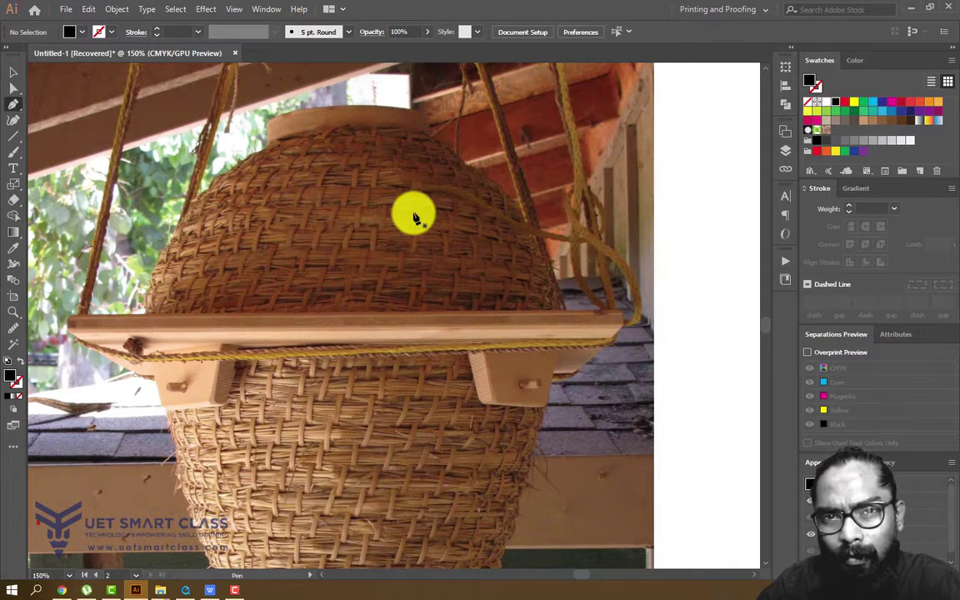
{"action": "key", "text": "ctrl+minus"}
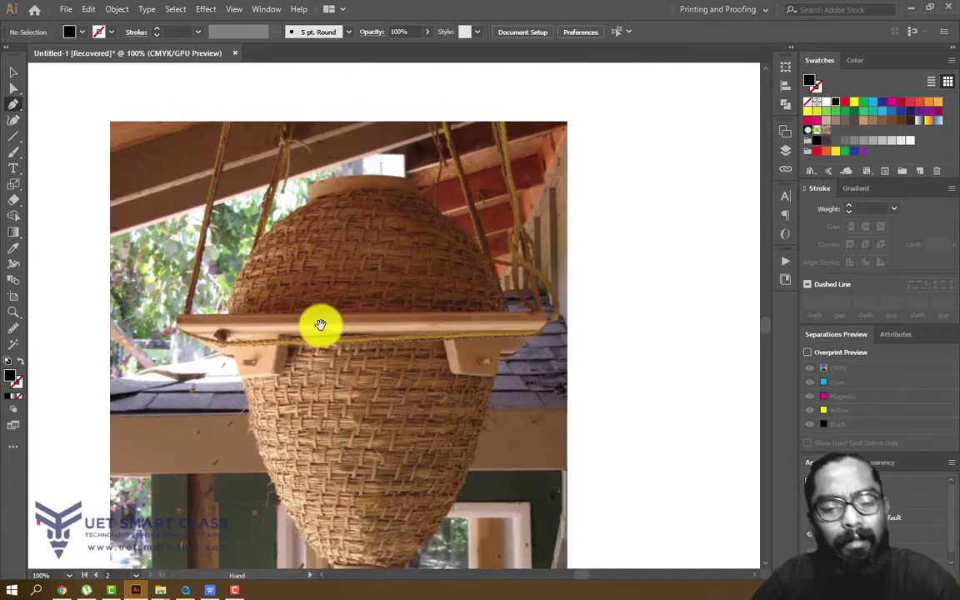
{"action": "left_click_drag", "start_coordinate": [320, 324], "coordinate": [319, 269]}
{"action": "left_click_drag", "start_coordinate": [358, 293], "coordinate": [356, 293]}
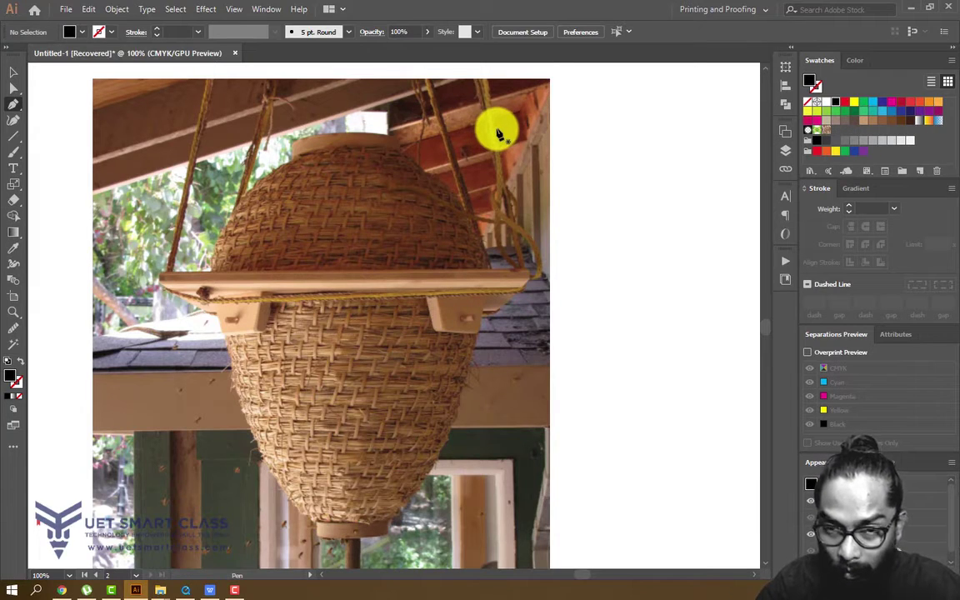
- Start a Pen path at the lower left corner of the hive's upper dome, where it meets the wooden shelf
{"action": "key", "text": "ctrl+plus"}
{"action": "left_click_drag", "start_coordinate": [407, 202], "coordinate": [383, 447]}
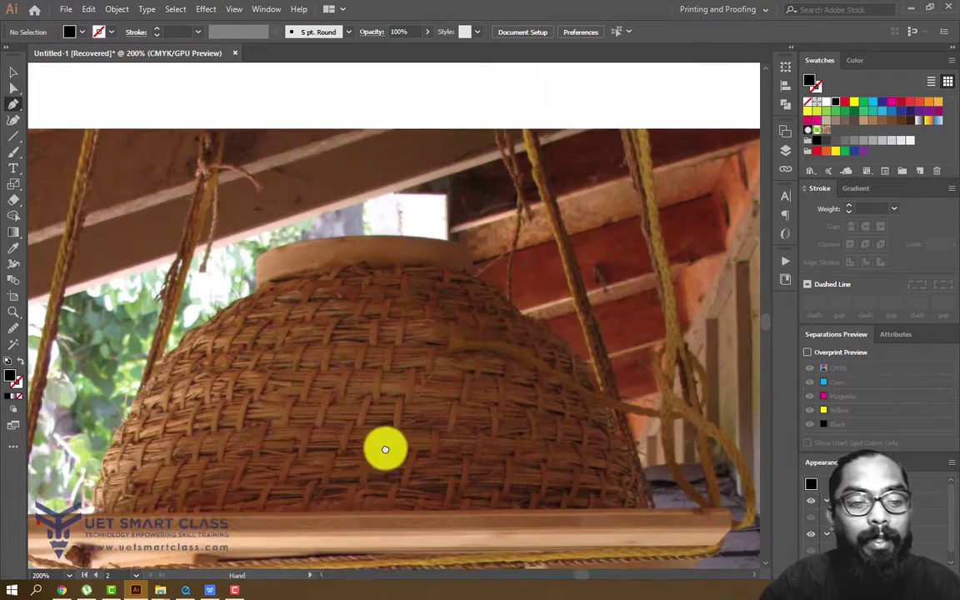
{"action": "left_click", "coordinate": [93, 509]}
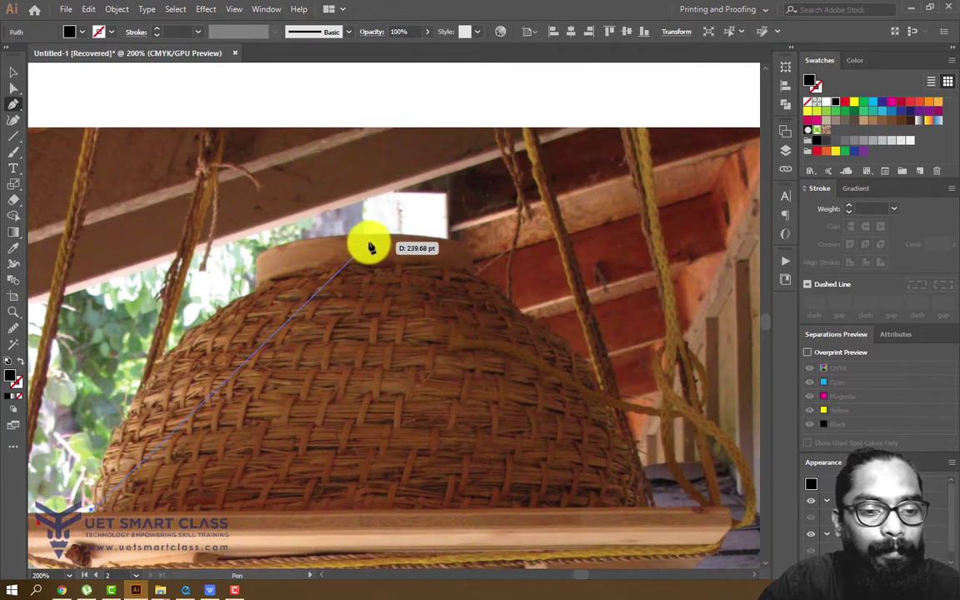
{"action": "scroll", "coordinate": [371, 247], "scroll_direction": "down", "scroll_amount": 2}
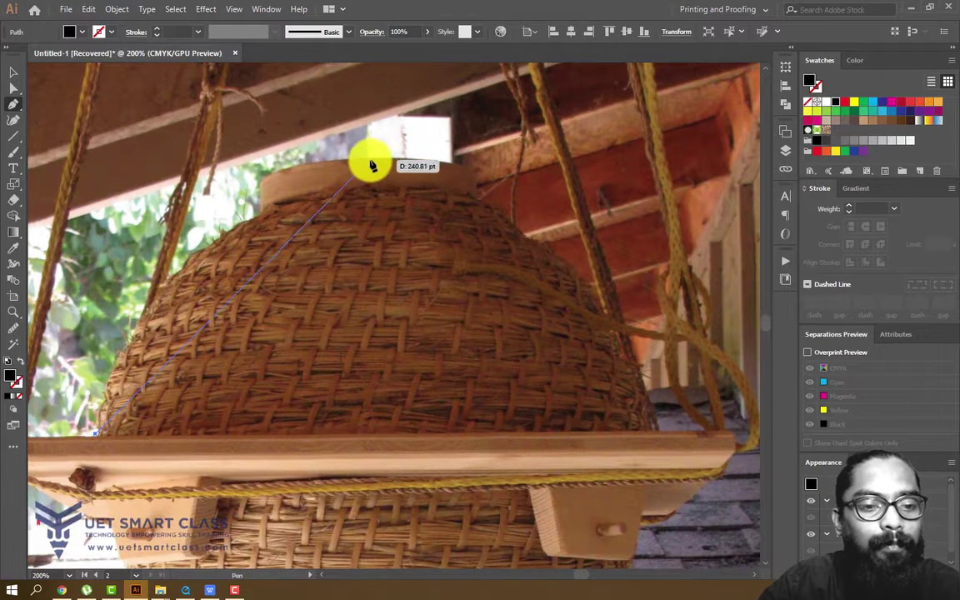
- Try to trace the dome as a stroked curve over its top and down the right side, and undo back to the first anchor
{"action": "left_click_drag", "start_coordinate": [368, 187], "coordinate": [613, 158]}
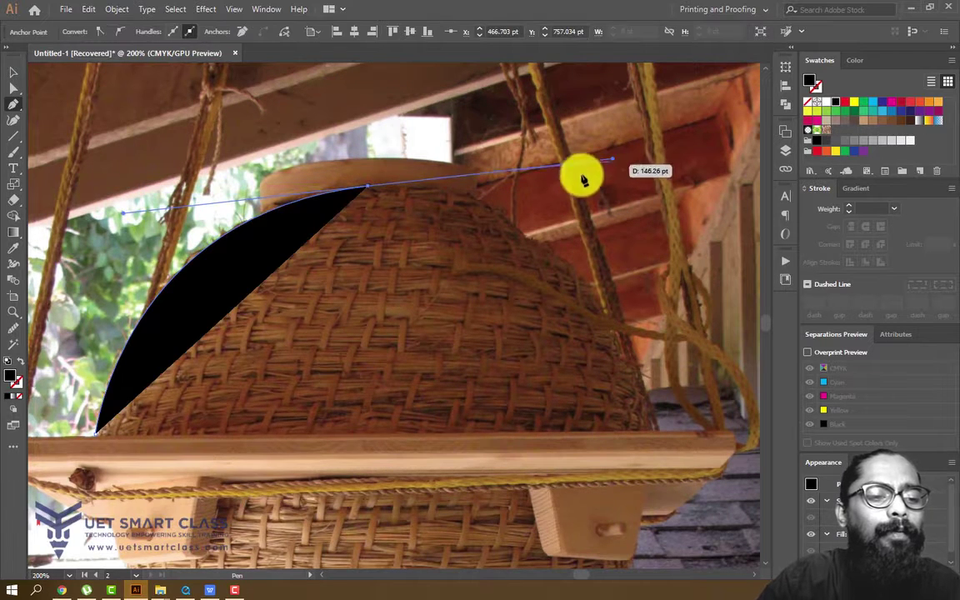
{"action": "left_click", "coordinate": [20, 365]}
{"action": "left_click", "coordinate": [367, 186]}
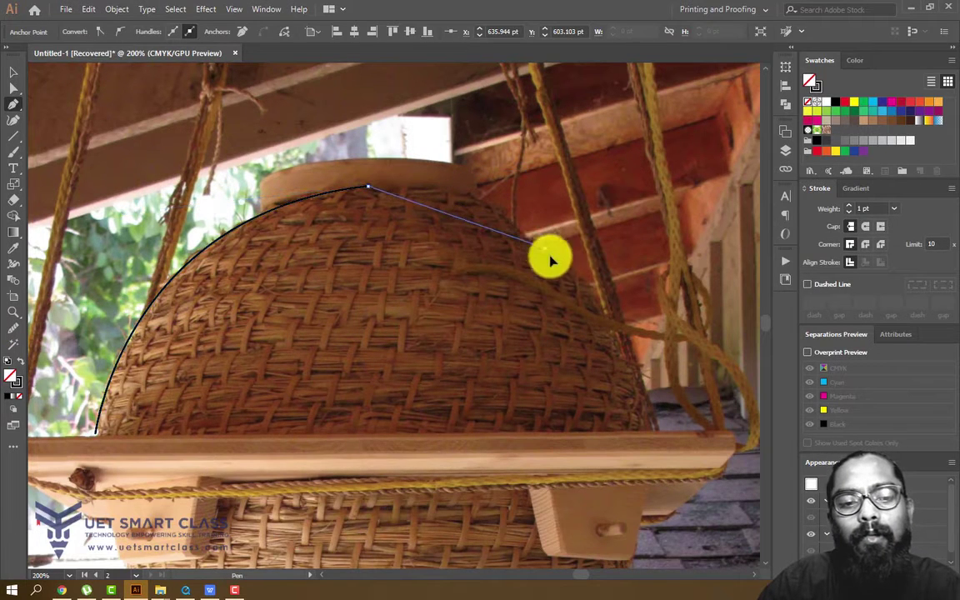
{"action": "left_click_drag", "start_coordinate": [545, 246], "coordinate": [608, 319]}
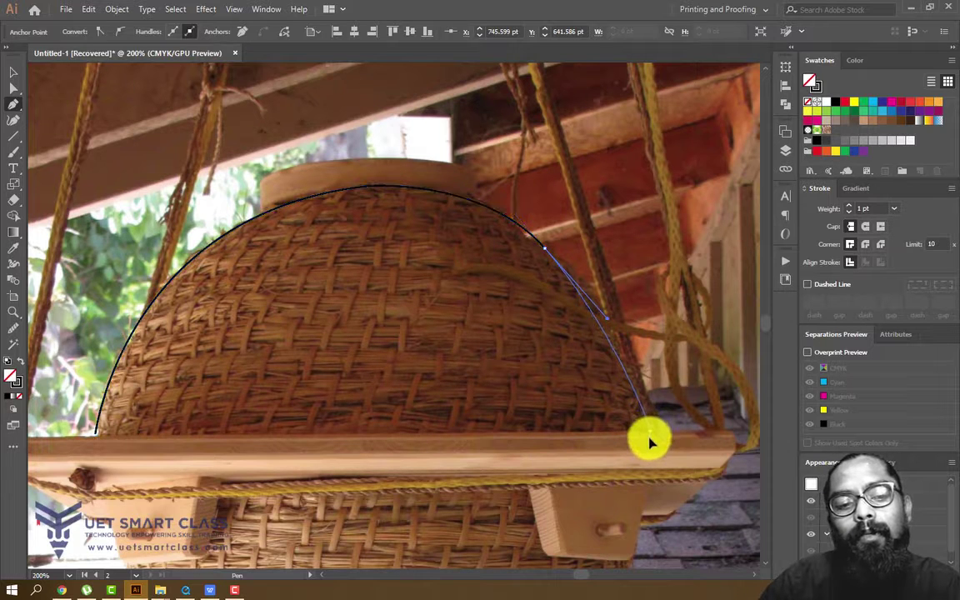
{"action": "left_click_drag", "start_coordinate": [650, 427], "coordinate": [702, 432]}
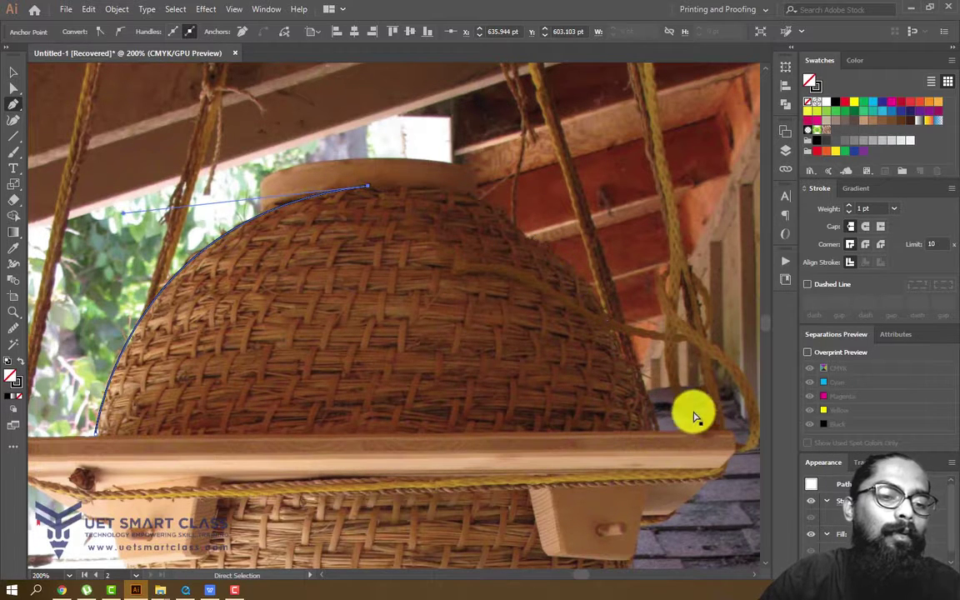
{"action": "left_click_drag", "start_coordinate": [366, 186], "coordinate": [408, 242]}
{"action": "key", "text": "ctrl+z"}
{"action": "key", "text": "ctrl+z"}
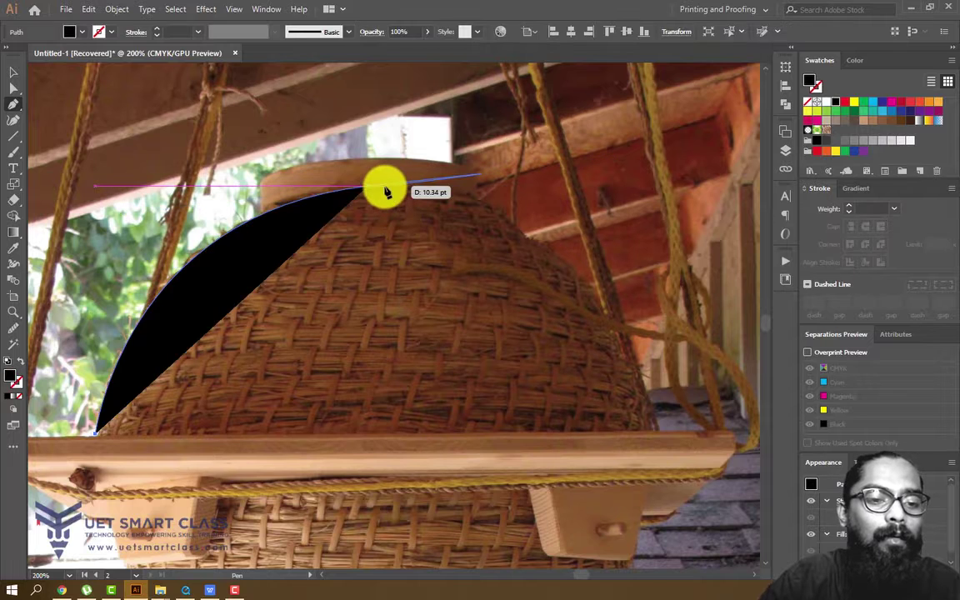
{"action": "key", "text": "ctrl+z"}
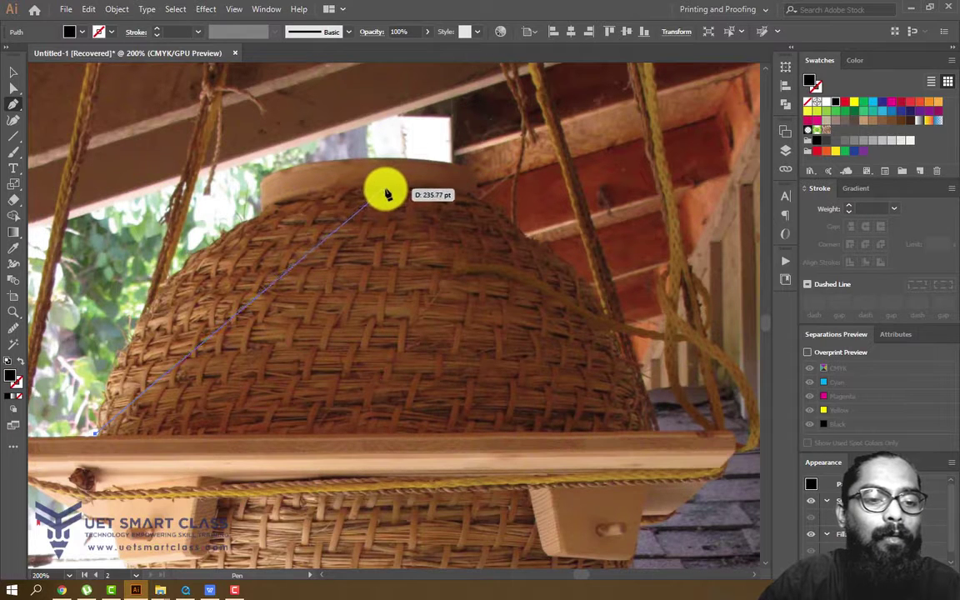
- Trace the dome's left half as a closed black shape, curving to the top centre and running straight down and back along the shelf
{"action": "left_click_drag", "start_coordinate": [400, 196], "coordinate": [381, 189]}
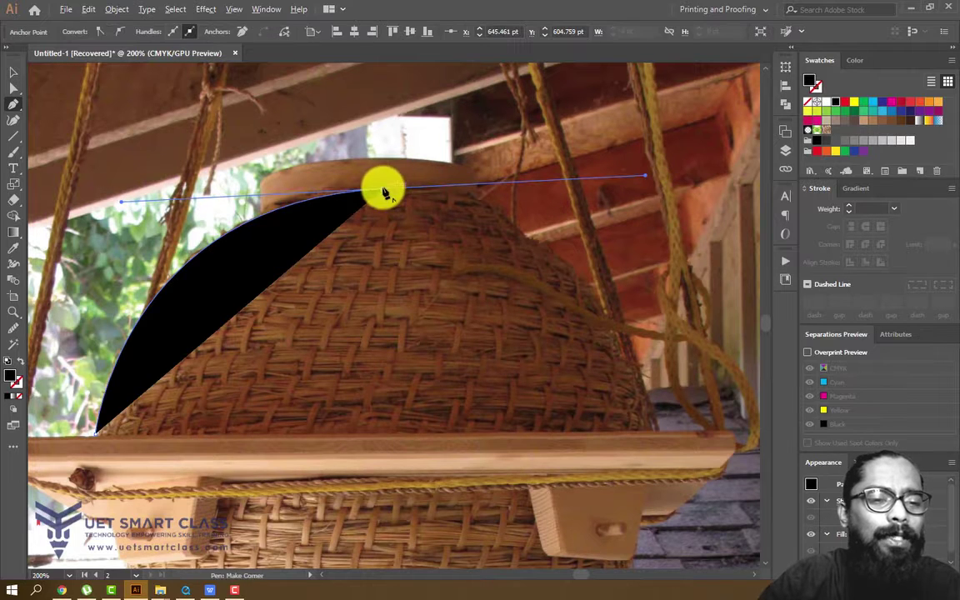
{"action": "left_click", "coordinate": [383, 434]}
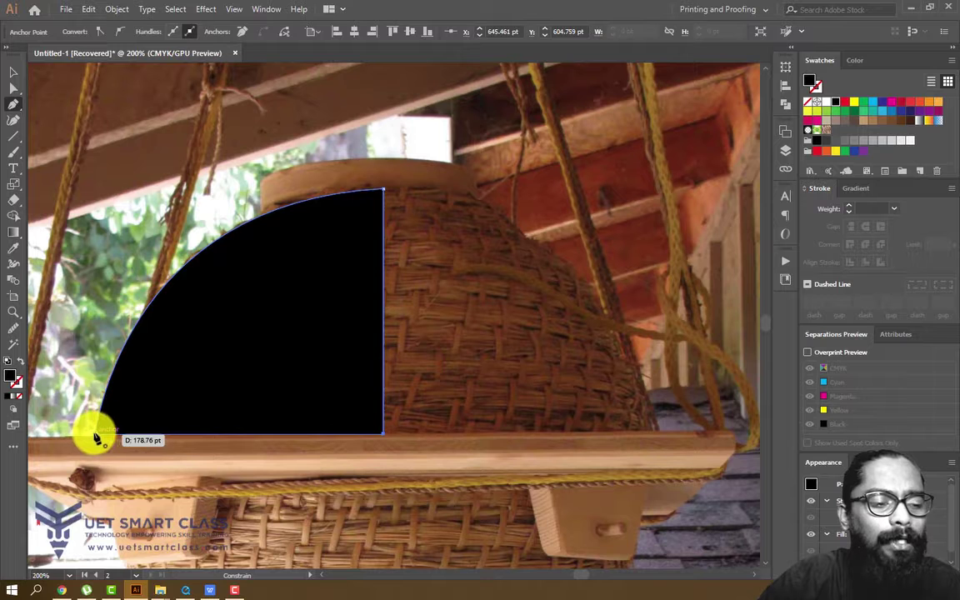
{"action": "left_click", "coordinate": [97, 436]}
- Duplicate the black half-dome shape over the right side of the hive's dome
{"action": "left_click", "coordinate": [13, 72]}
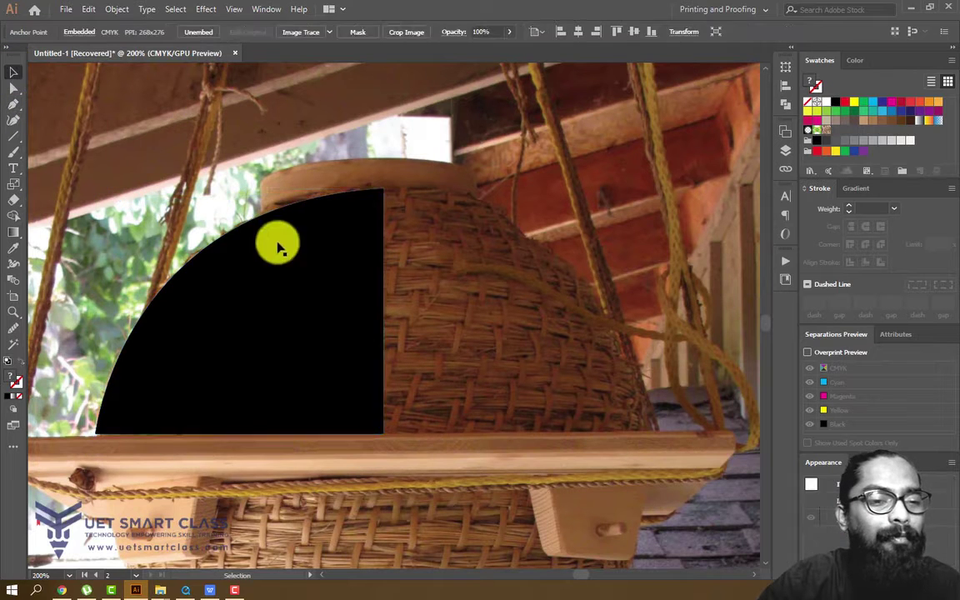
{"action": "left_click", "coordinate": [240, 281]}
{"action": "left_click_drag", "start_coordinate": [240, 280], "coordinate": [593, 269]}
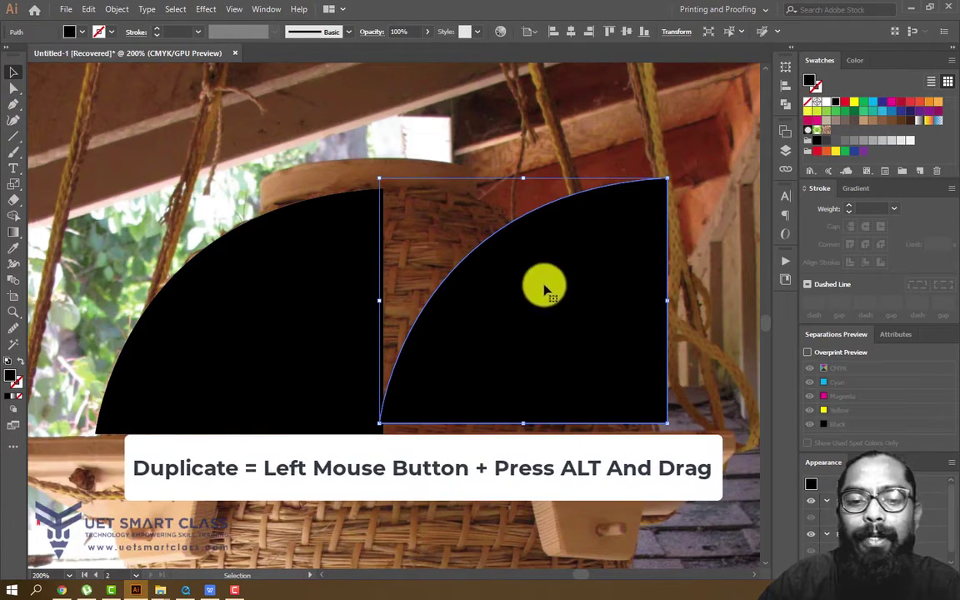
{"action": "left_click", "coordinate": [429, 128]}
{"action": "key", "text": "ctrl+z"}
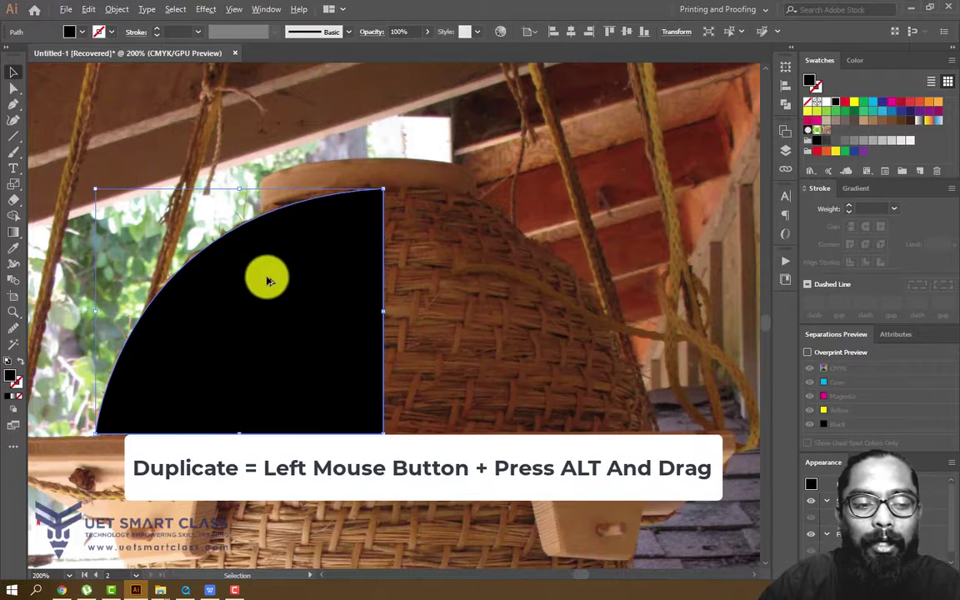
{"action": "left_click_drag", "start_coordinate": [266, 274], "coordinate": [571, 262]}
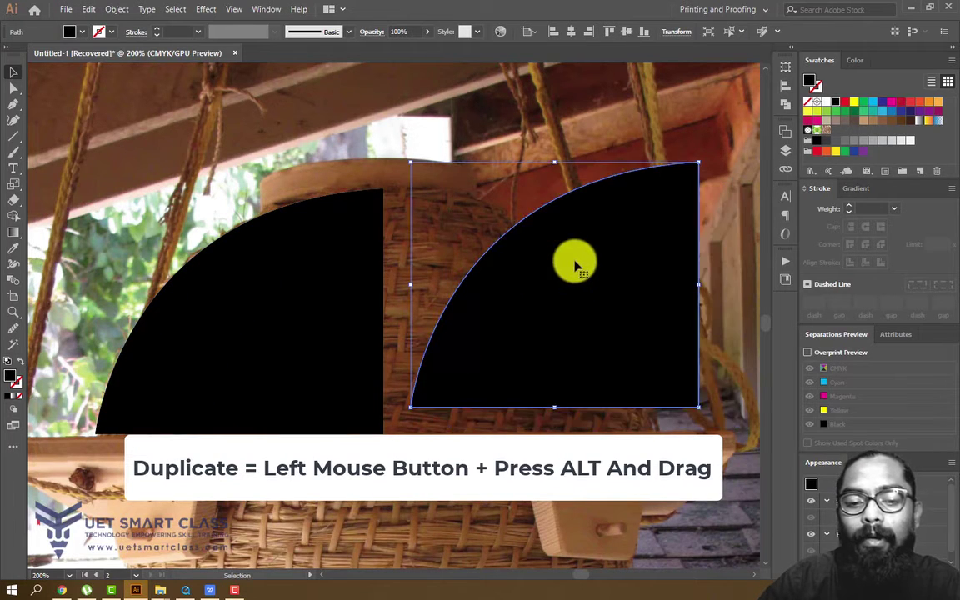
- Reflect the half-dome copy about the vertical axis and move it flush against the left half to complete the dome
{"action": "right_click", "coordinate": [556, 243]}
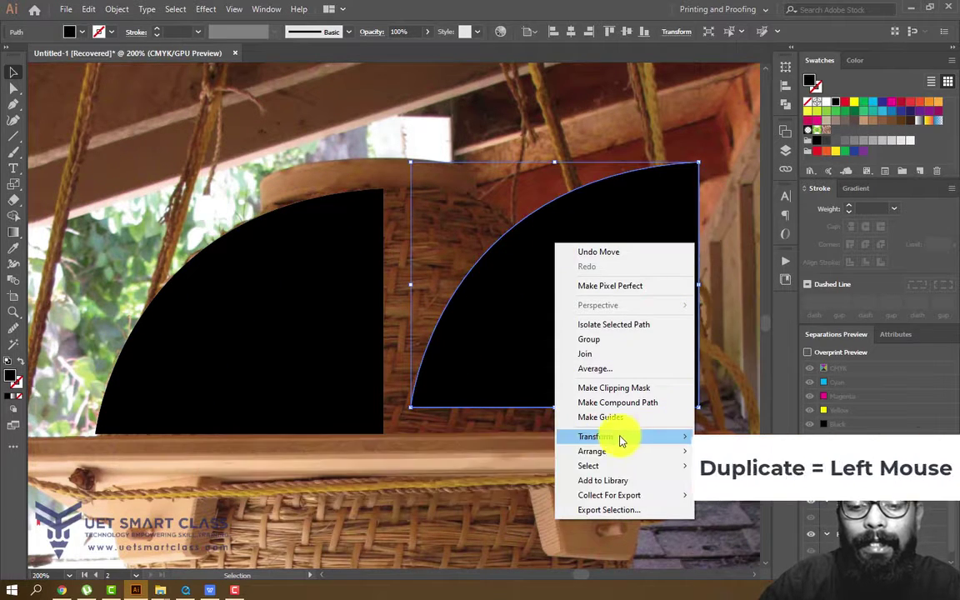
{"action": "mouse_move", "coordinate": [627, 437]}
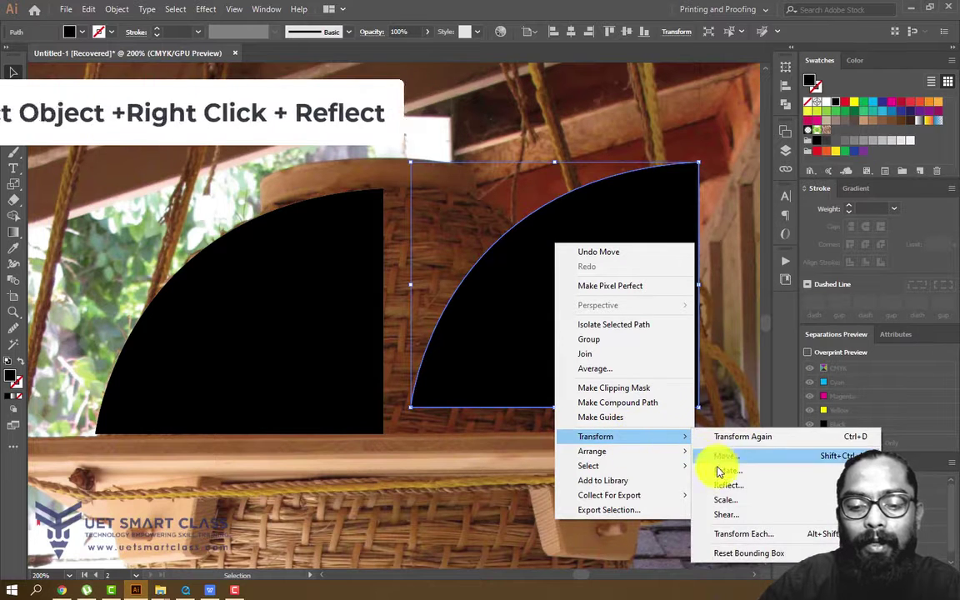
{"action": "left_click", "coordinate": [622, 250]}
{"action": "right_click", "coordinate": [622, 248]}
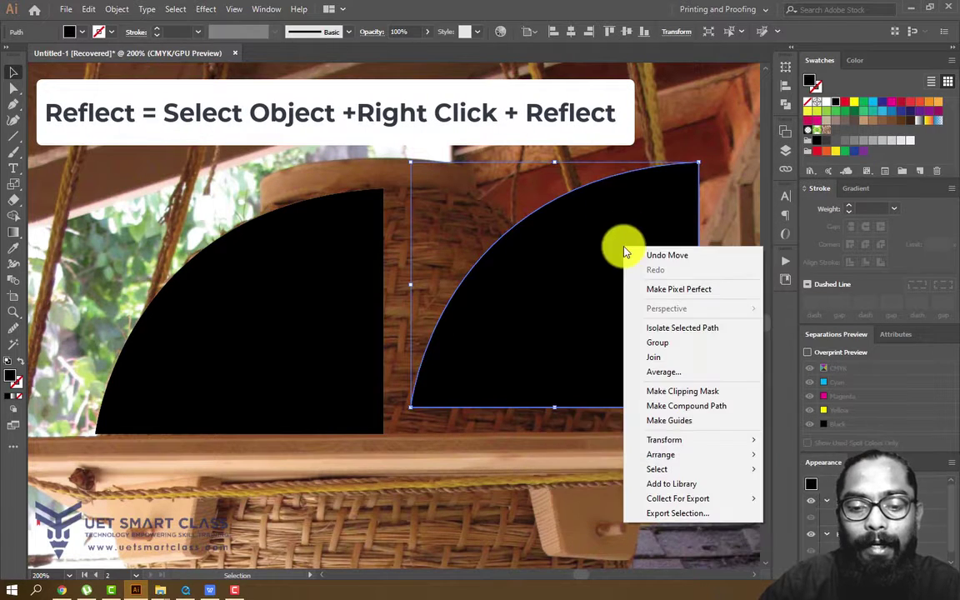
{"action": "mouse_move", "coordinate": [660, 441]}
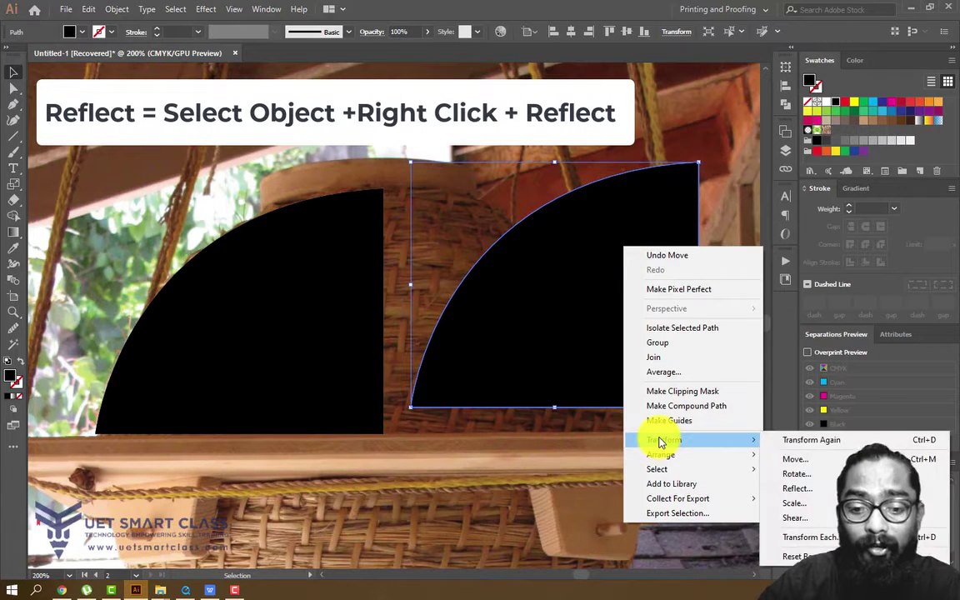
{"action": "left_click", "coordinate": [802, 490]}
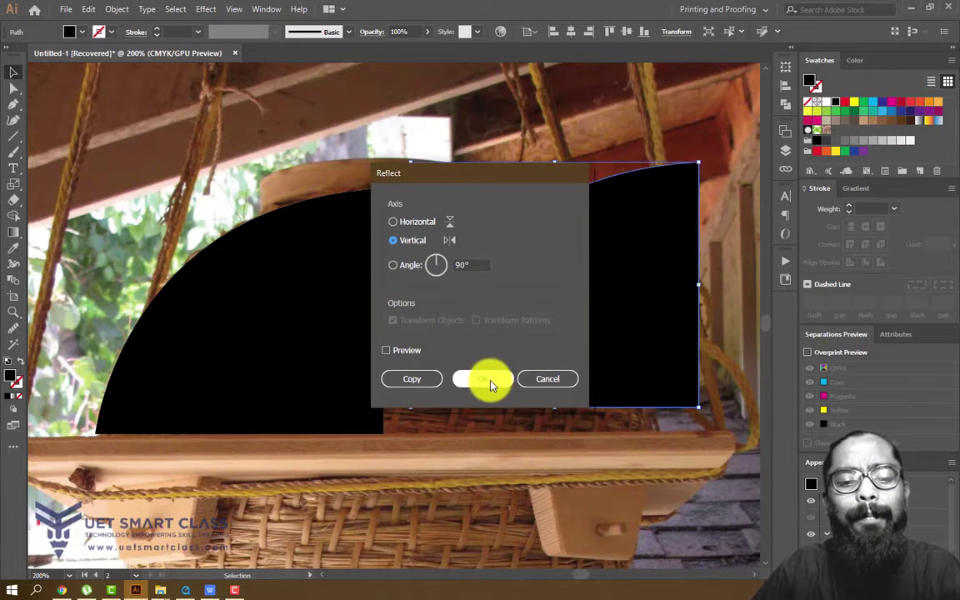
{"action": "left_click", "coordinate": [489, 384]}
{"action": "left_click_drag", "start_coordinate": [545, 268], "coordinate": [491, 322]}
{"action": "left_click", "coordinate": [648, 289]}
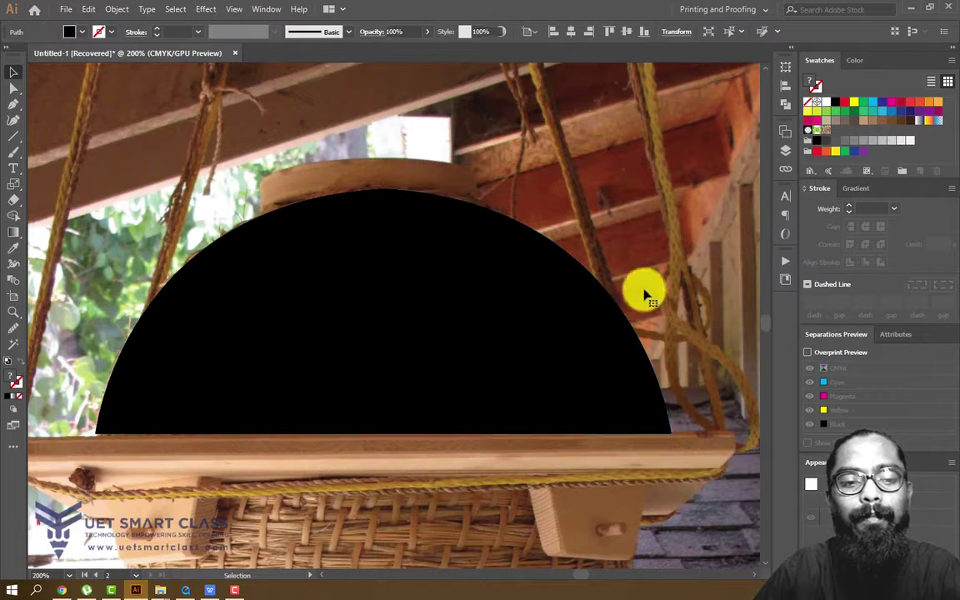
- Group the left and right halves of the black dome, and leave the group deselected
{"action": "left_click", "coordinate": [525, 321]}
{"action": "left_click", "coordinate": [334, 316], "text": "shift"}
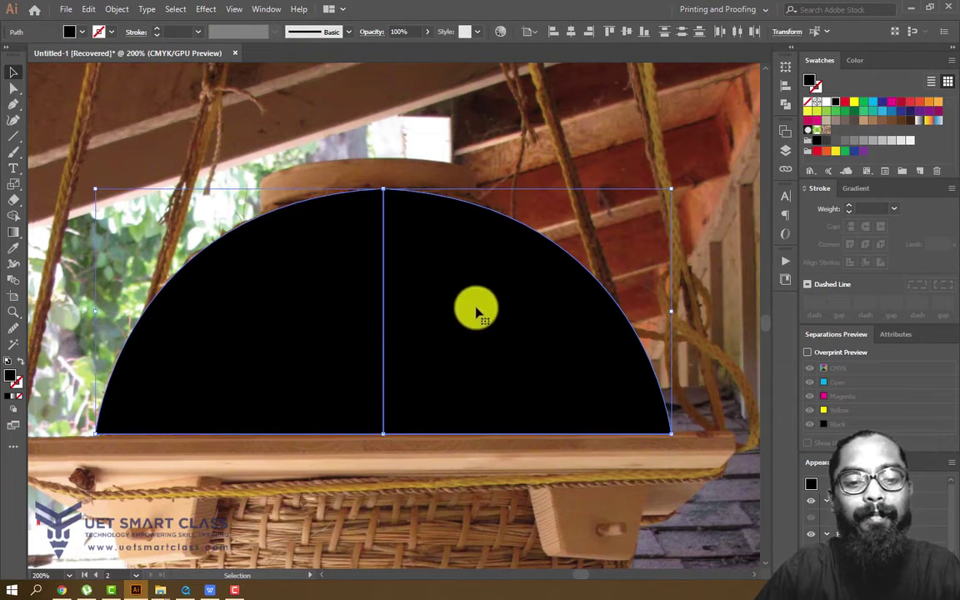
{"action": "right_click", "coordinate": [477, 312]}
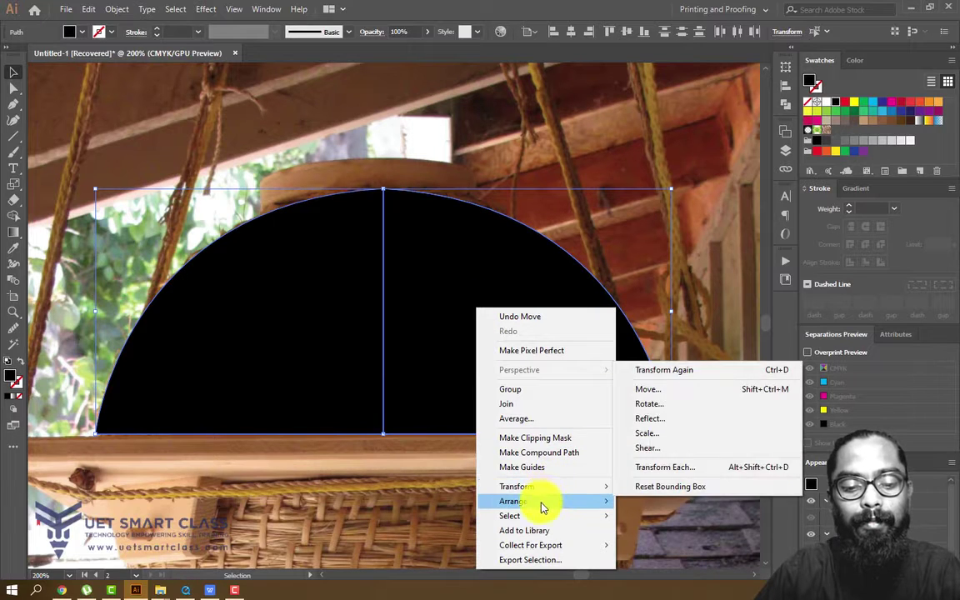
{"action": "left_click", "coordinate": [524, 389]}
{"action": "left_click", "coordinate": [713, 287]}
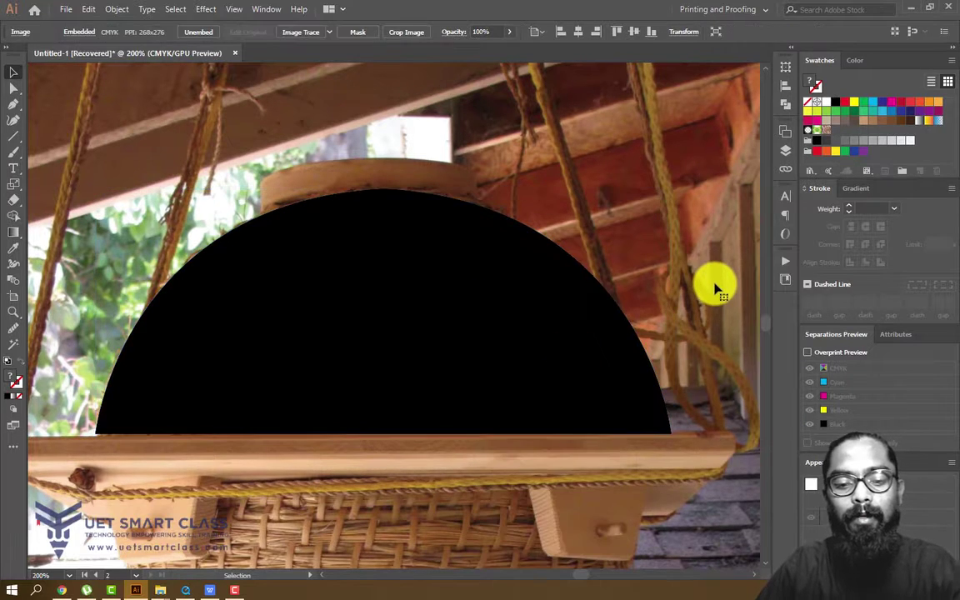
{"action": "key", "text": "ctrl+0"}
{"action": "left_click_drag", "start_coordinate": [340, 239], "coordinate": [479, 240]}
{"action": "key", "text": "ctrl+z"}
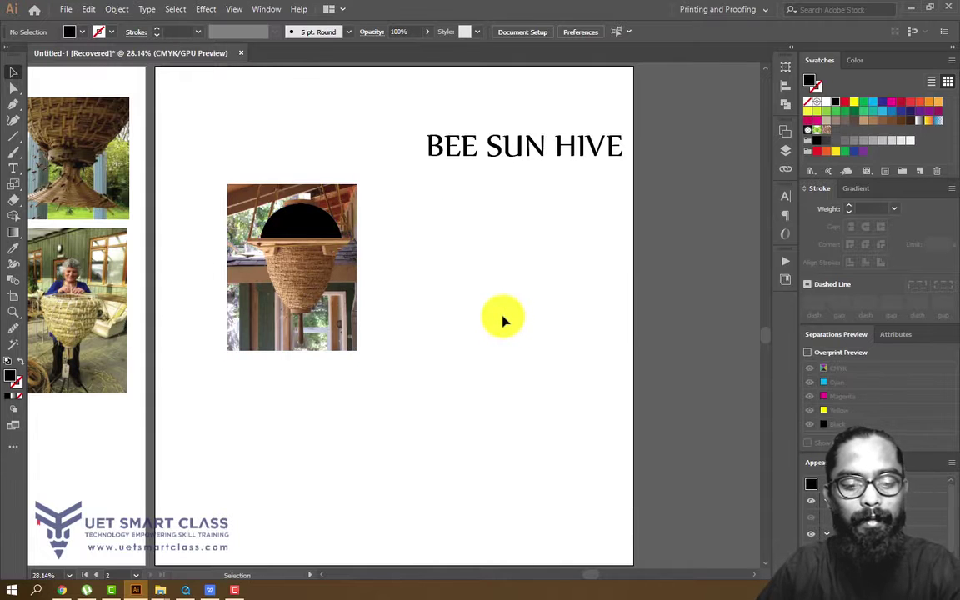
- Trace the hive body's upper left outline with the Pen tool, curving around the left bracket and following the rope to the centre
{"action": "key", "text": "ctrl+equal"}
{"action": "key", "text": "ctrl+equal"}
{"action": "key", "text": "ctrl+equal"}
{"action": "left_click_drag", "start_coordinate": [271, 179], "coordinate": [325, 256]}
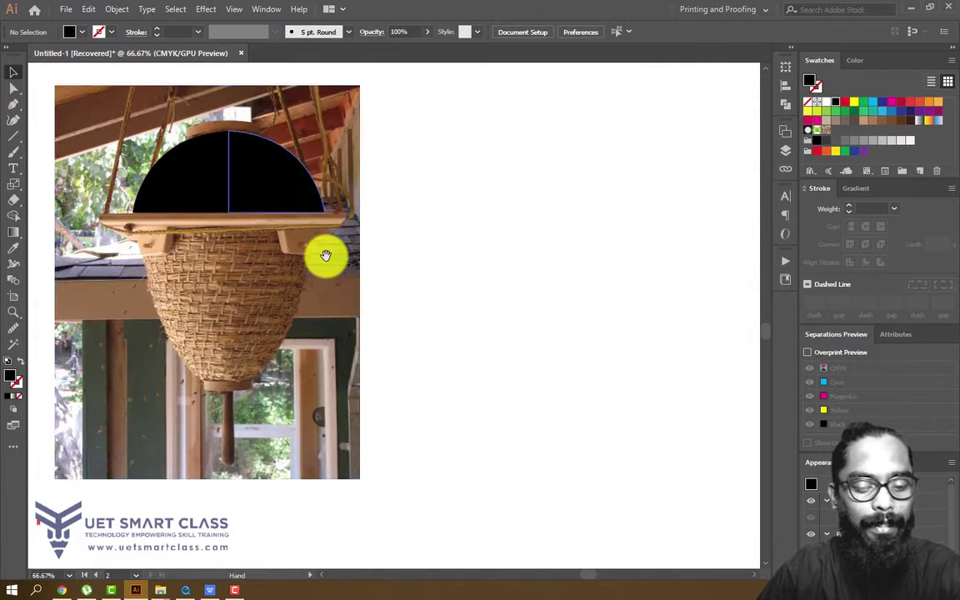
{"action": "key", "text": "ctrl+equal"}
{"action": "left_click_drag", "start_coordinate": [234, 189], "coordinate": [518, 254]}
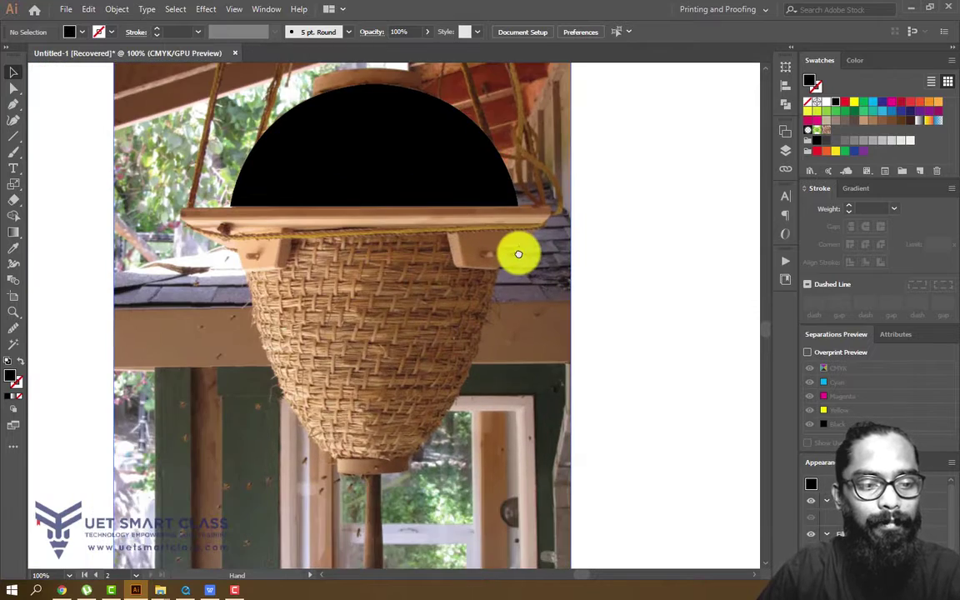
{"action": "key", "text": "ctrl+equal"}
{"action": "left_click_drag", "start_coordinate": [368, 266], "coordinate": [453, 352]}
{"action": "left_click", "coordinate": [441, 263]}
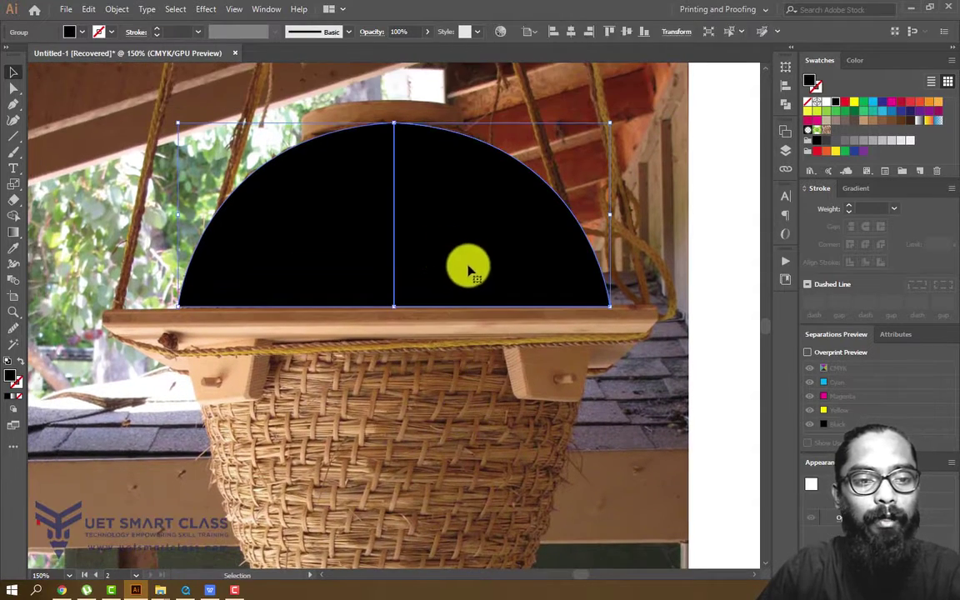
{"action": "scroll", "coordinate": [413, 173], "scroll_direction": "down", "scroll_amount": 3}
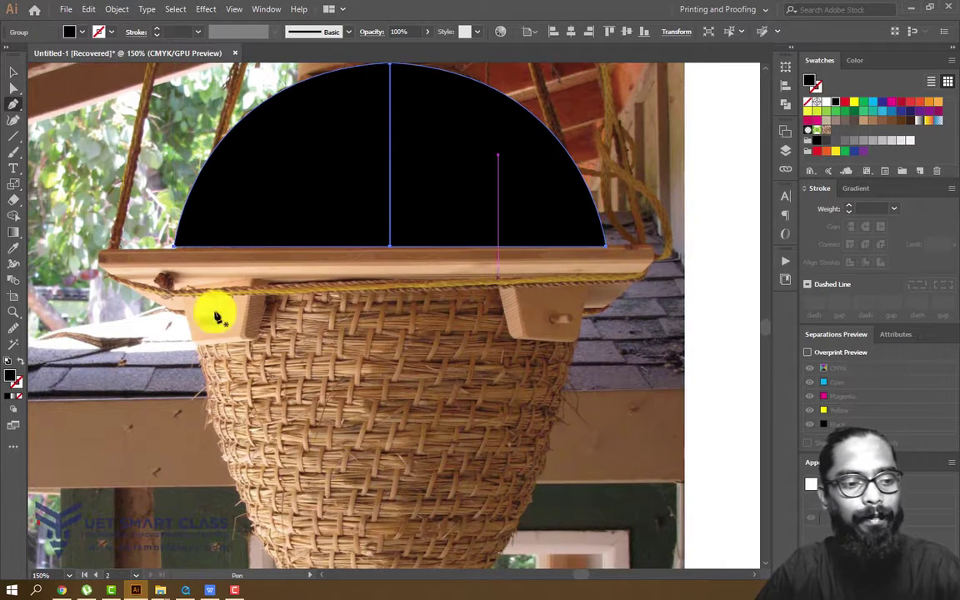
{"action": "key", "text": "p"}
{"action": "left_click_drag", "start_coordinate": [168, 255], "coordinate": [154, 320]}
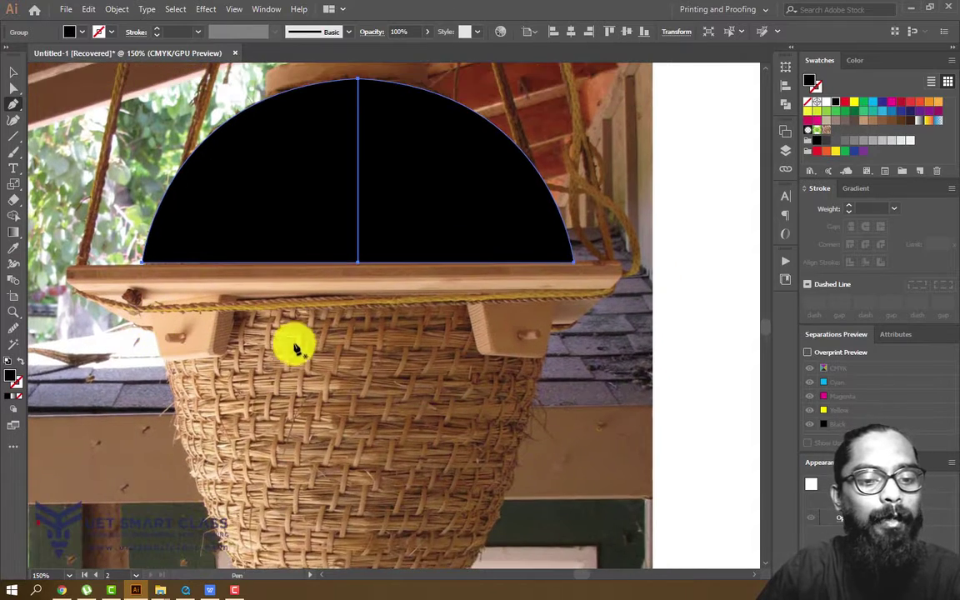
{"action": "left_click_drag", "start_coordinate": [203, 350], "coordinate": [201, 368]}
{"action": "left_click_drag", "start_coordinate": [322, 364], "coordinate": [342, 266]}
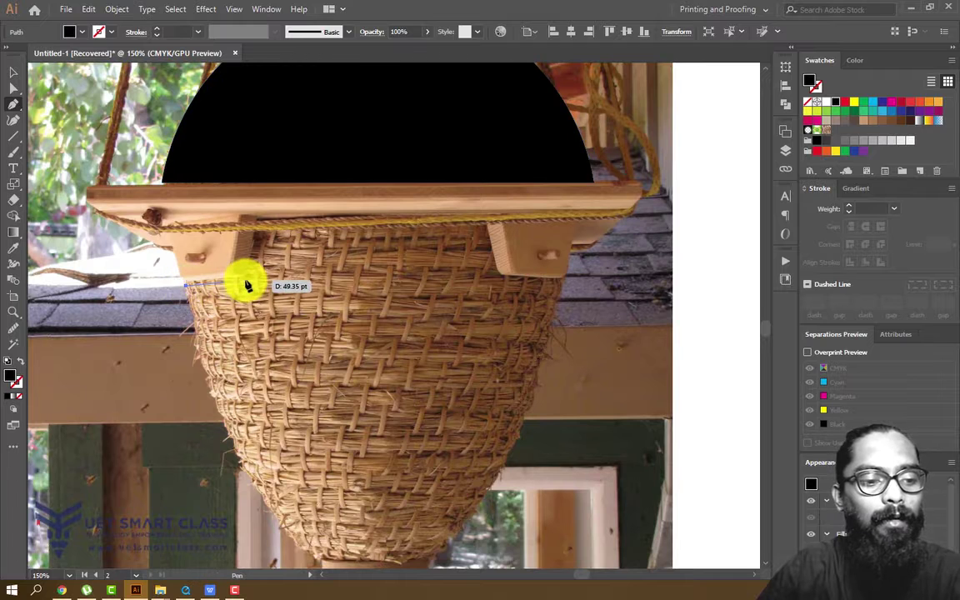
{"action": "mouse_move", "coordinate": [248, 283]}
{"action": "left_mouse_down"}
{"action": "mouse_move", "coordinate": [53, 373]}
{"action": "mouse_move", "coordinate": [22, 363]}
{"action": "mouse_move", "coordinate": [261, 281]}
{"action": "left_mouse_up"}
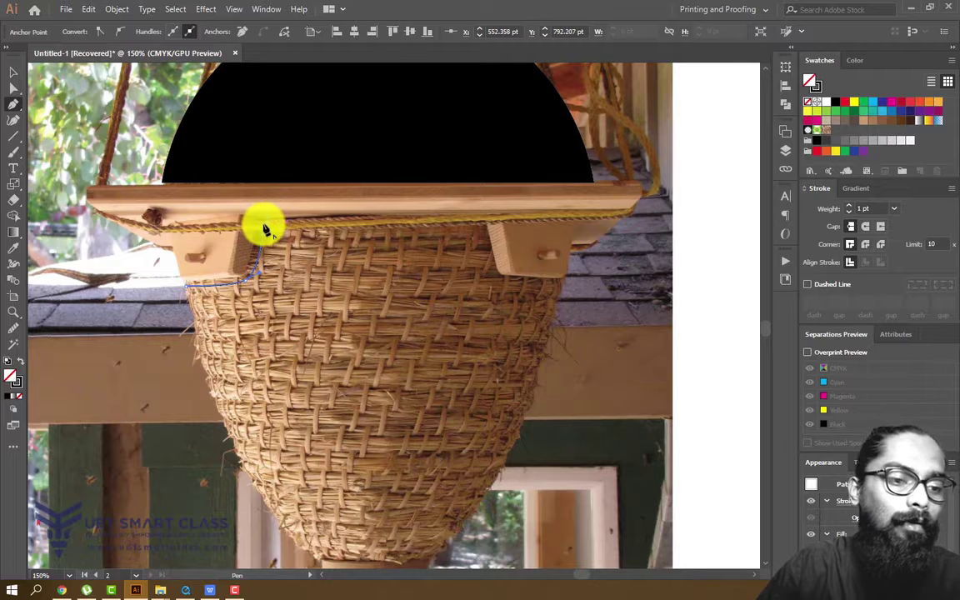
{"action": "left_click_drag", "start_coordinate": [298, 230], "coordinate": [400, 223]}
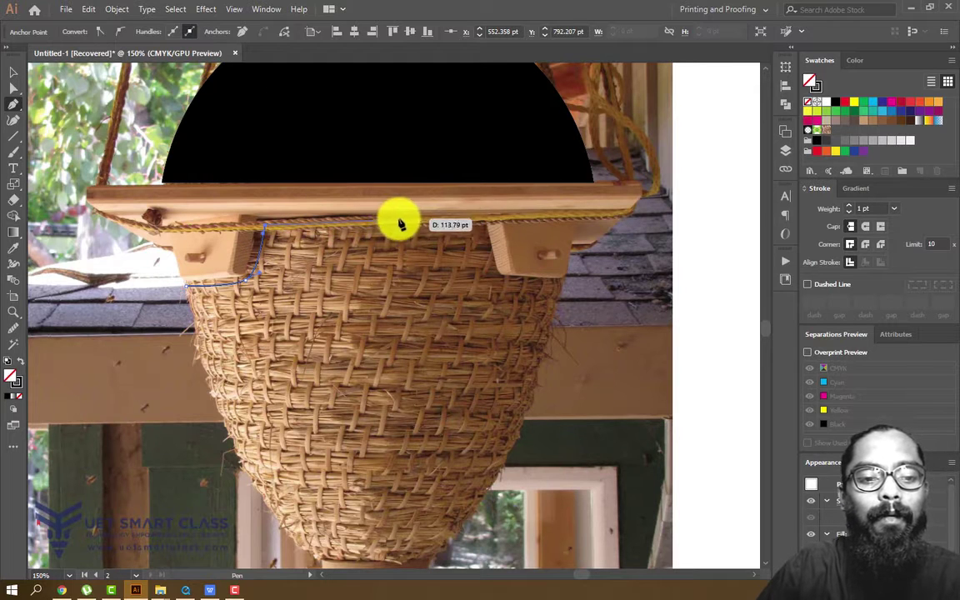
{"action": "left_click", "coordinate": [385, 221]}
- Close the half-body outline down the centre and back up the basket's curved left edge, and swap stroke and fill for a solid black shape
{"action": "left_click_drag", "start_coordinate": [357, 345], "coordinate": [390, 202]}
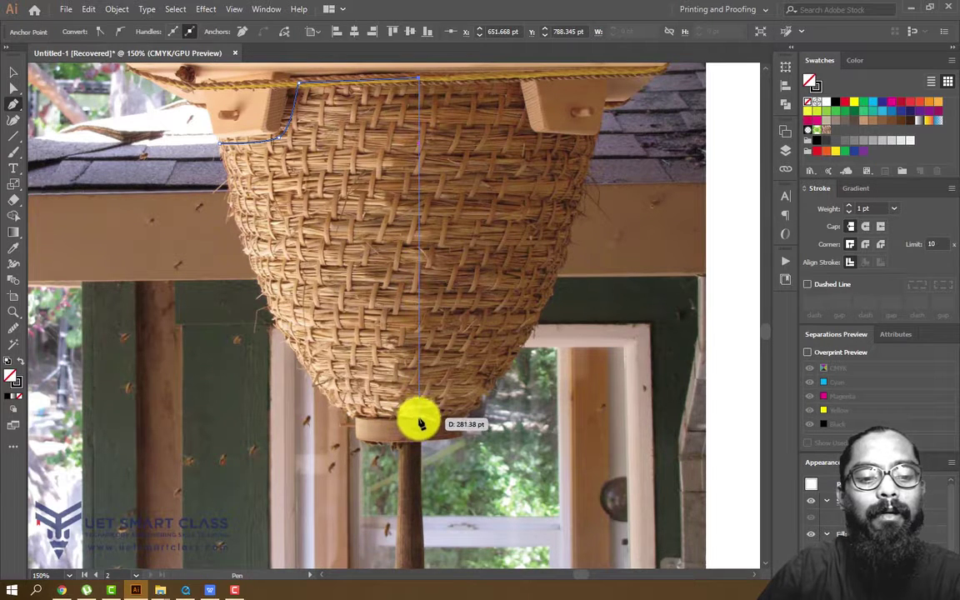
{"action": "left_click_drag", "start_coordinate": [419, 425], "coordinate": [269, 279]}
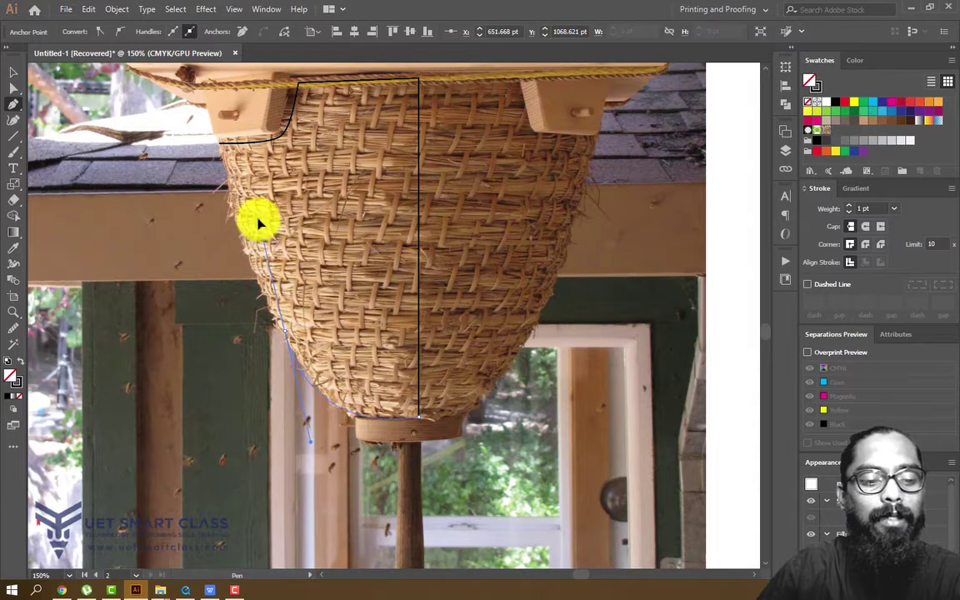
{"action": "left_click_drag", "start_coordinate": [237, 223], "coordinate": [221, 149]}
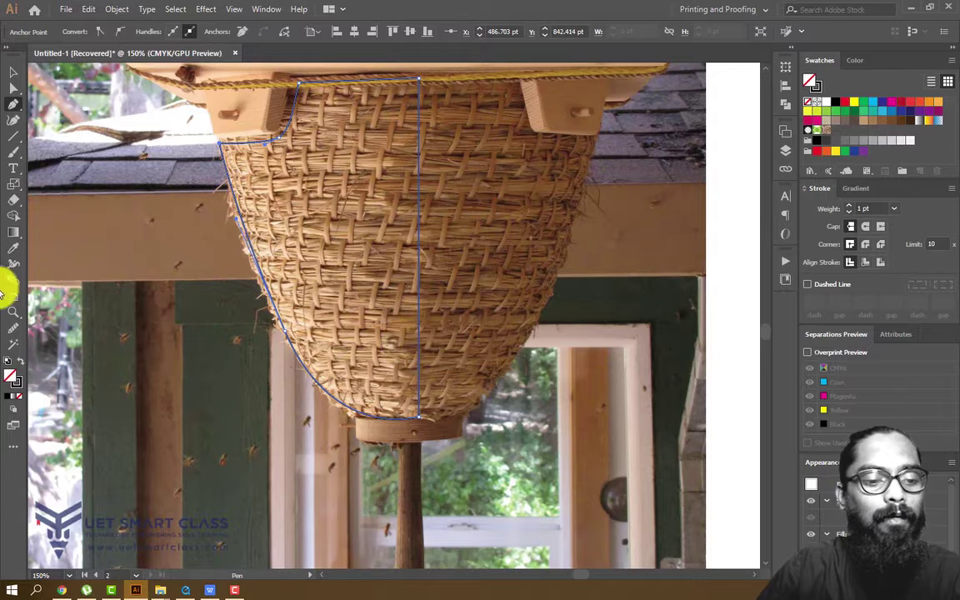
{"action": "left_click", "coordinate": [19, 364]}
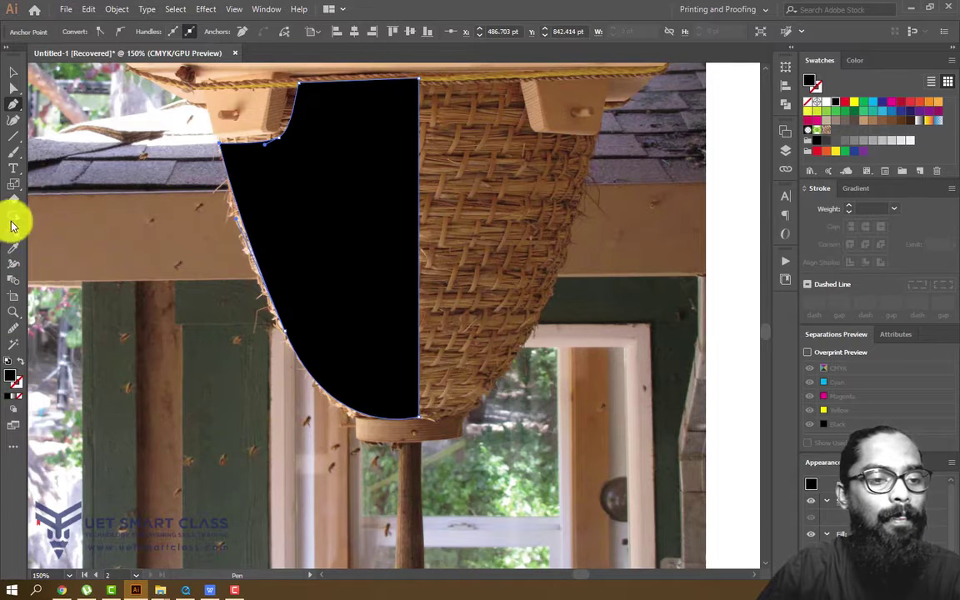
- Duplicate the black half-body shape over the right side of the basket
{"action": "left_click", "coordinate": [13, 73]}
{"action": "left_click", "coordinate": [547, 240]}
{"action": "left_click_drag", "start_coordinate": [529, 254], "coordinate": [497, 337]}
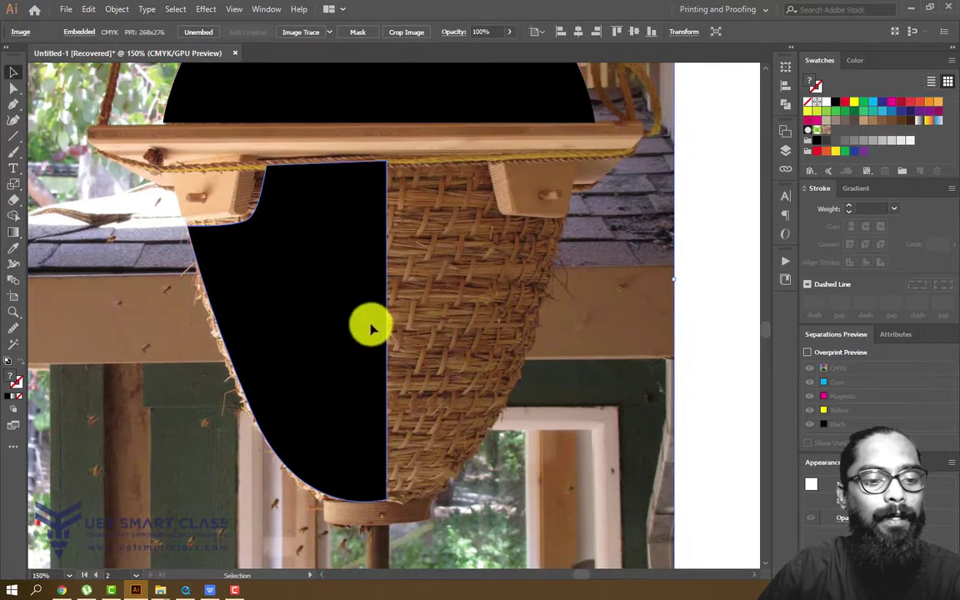
{"action": "left_click", "coordinate": [301, 293]}
{"action": "left_click_drag", "start_coordinate": [296, 288], "coordinate": [440, 286]}
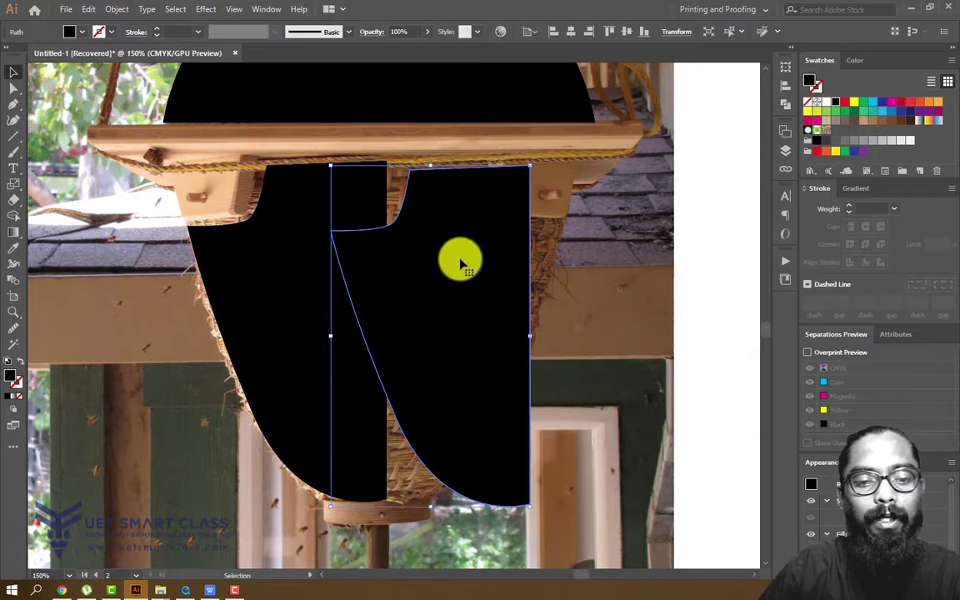
- Reflect the half-body copy about the vertical axis and position it overlapping the left half at the centre, aligned at the base
{"action": "right_click", "coordinate": [460, 260]}
{"action": "mouse_move", "coordinate": [587, 458]}
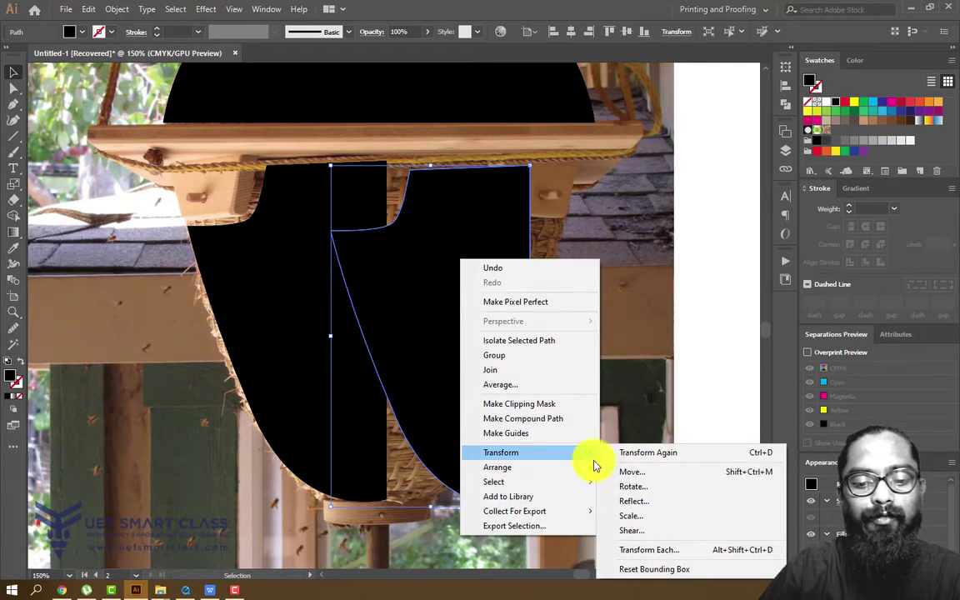
{"action": "left_click", "coordinate": [657, 502]}
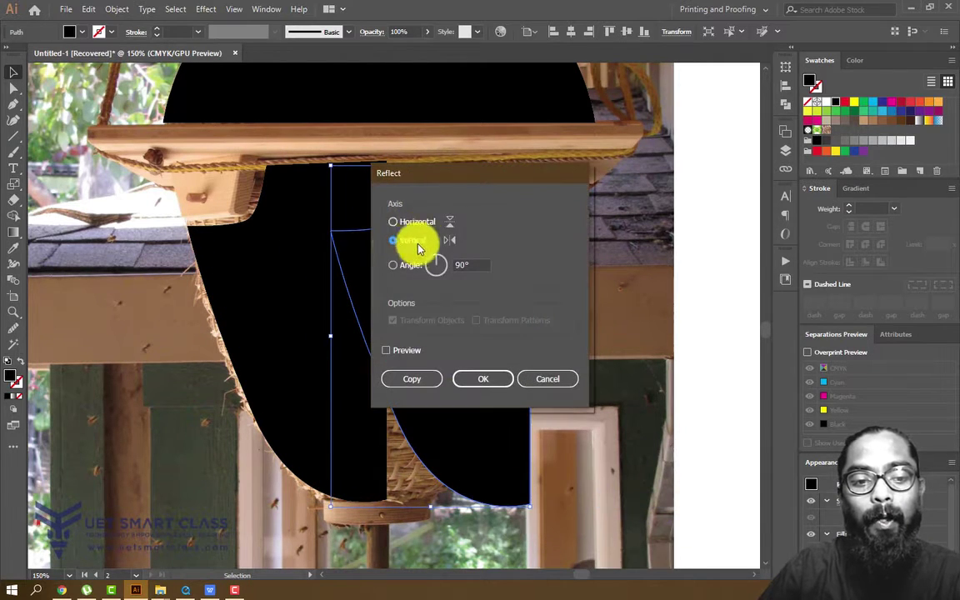
{"action": "left_click", "coordinate": [498, 385]}
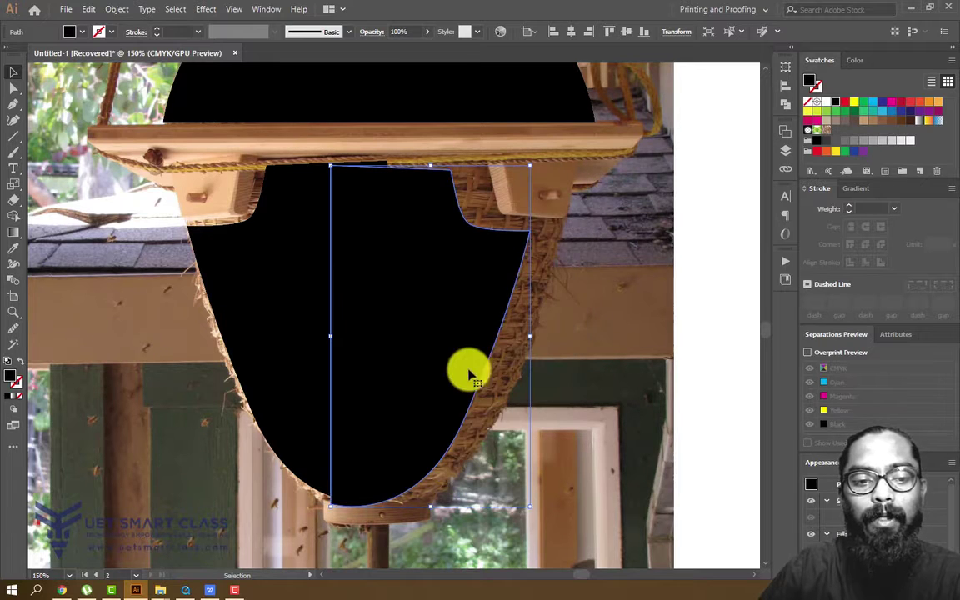
{"action": "left_click_drag", "start_coordinate": [437, 347], "coordinate": [478, 342]}
{"action": "left_click", "coordinate": [368, 514]}
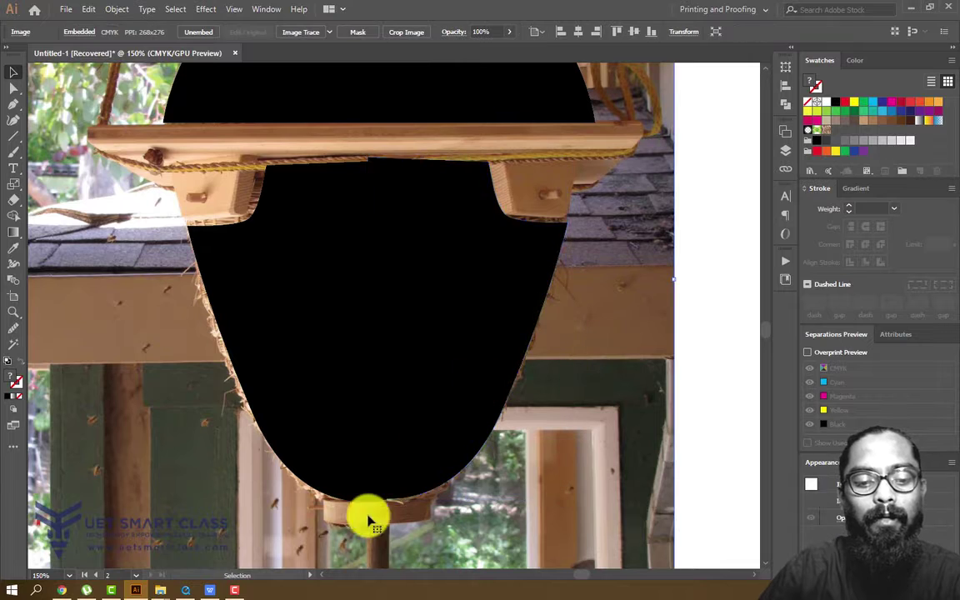
{"action": "left_click_drag", "start_coordinate": [425, 419], "coordinate": [407, 424]}
{"action": "left_click", "coordinate": [624, 366]}
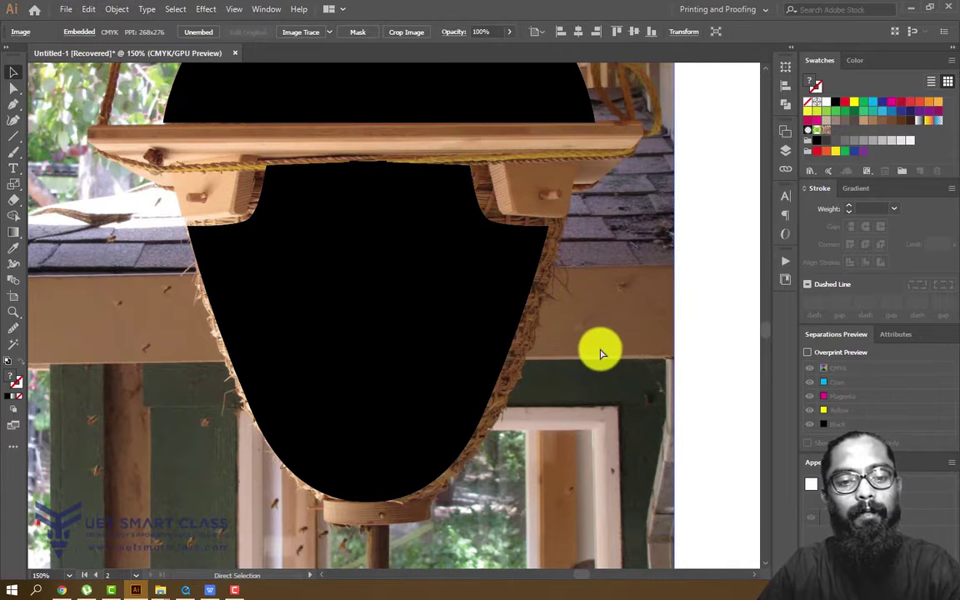
- Move the black dome and both hive body halves off the photo onto the blank area of the artboard
{"action": "key", "text": "ctrl+minus"}
{"action": "key", "text": "ctrl+minus"}
{"action": "left_click", "coordinate": [446, 248]}
{"action": "left_click", "coordinate": [420, 331], "text": "shift"}
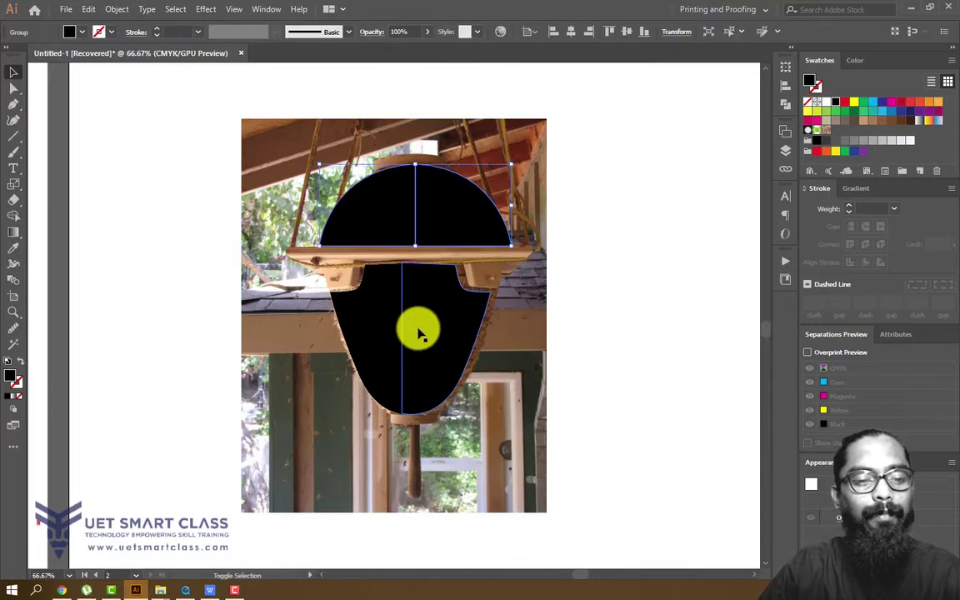
{"action": "scroll", "coordinate": [578, 321], "scroll_direction": "right", "scroll_amount": 3}
{"action": "left_click_drag", "start_coordinate": [253, 299], "coordinate": [626, 317]}
{"action": "left_click", "coordinate": [696, 364]}
- Group the two overlapping halves of the hive body and leave the group deselected
{"action": "scroll", "coordinate": [697, 364], "scroll_direction": "up", "scroll_amount": 2}
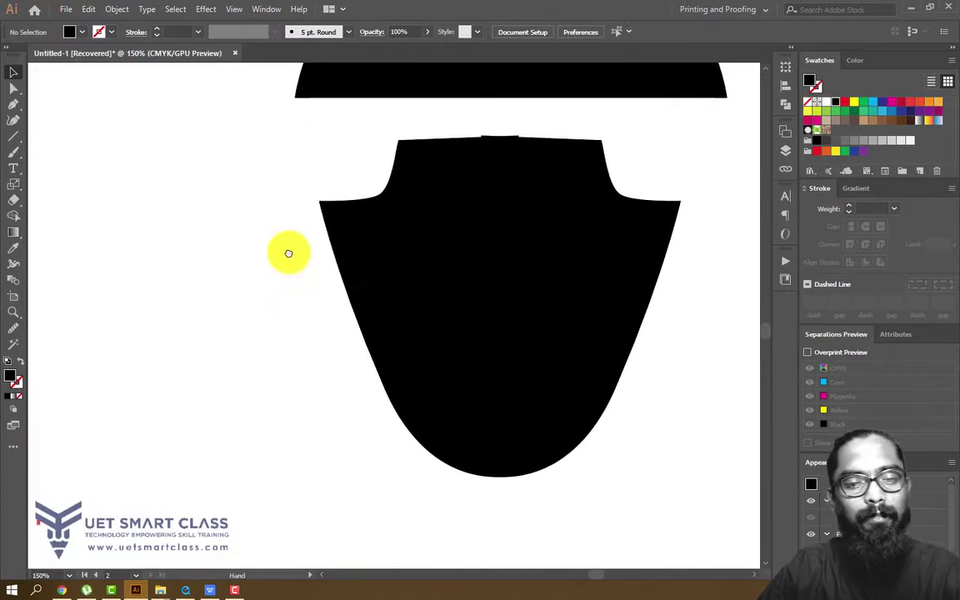
{"action": "left_click_drag", "start_coordinate": [715, 252], "coordinate": [402, 382]}
{"action": "right_click", "coordinate": [545, 314]}
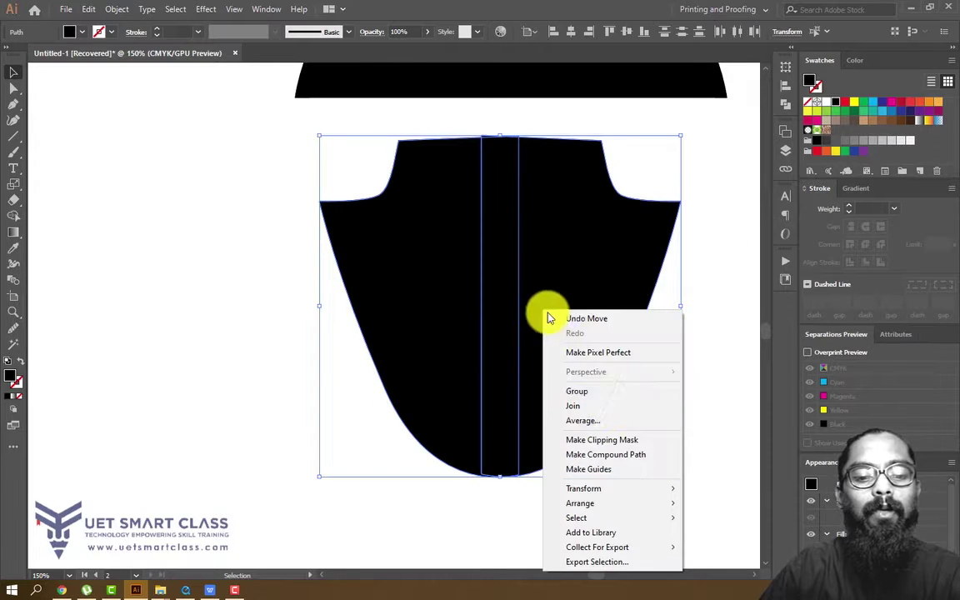
{"action": "left_click", "coordinate": [598, 391]}
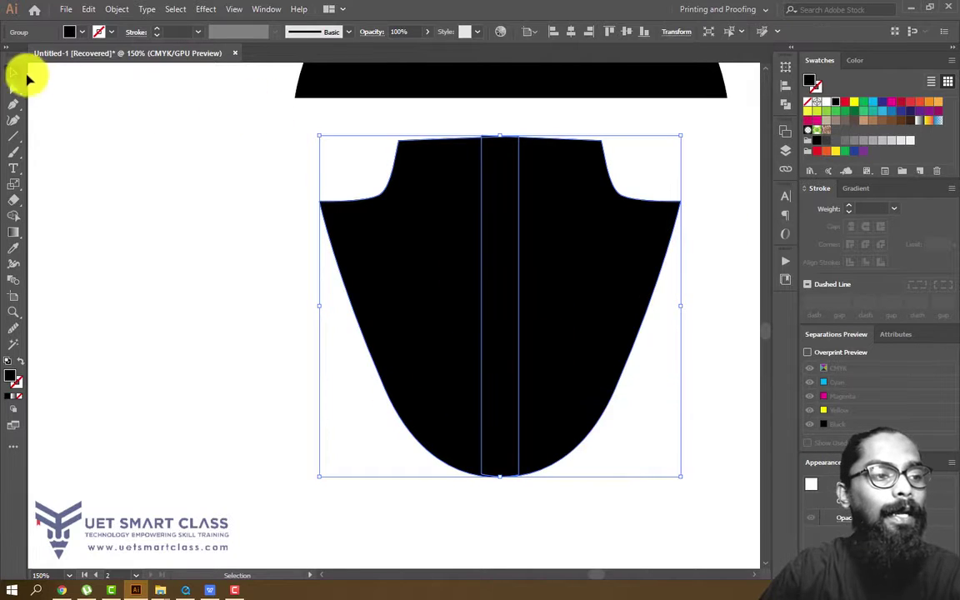
{"action": "left_click", "coordinate": [450, 113]}
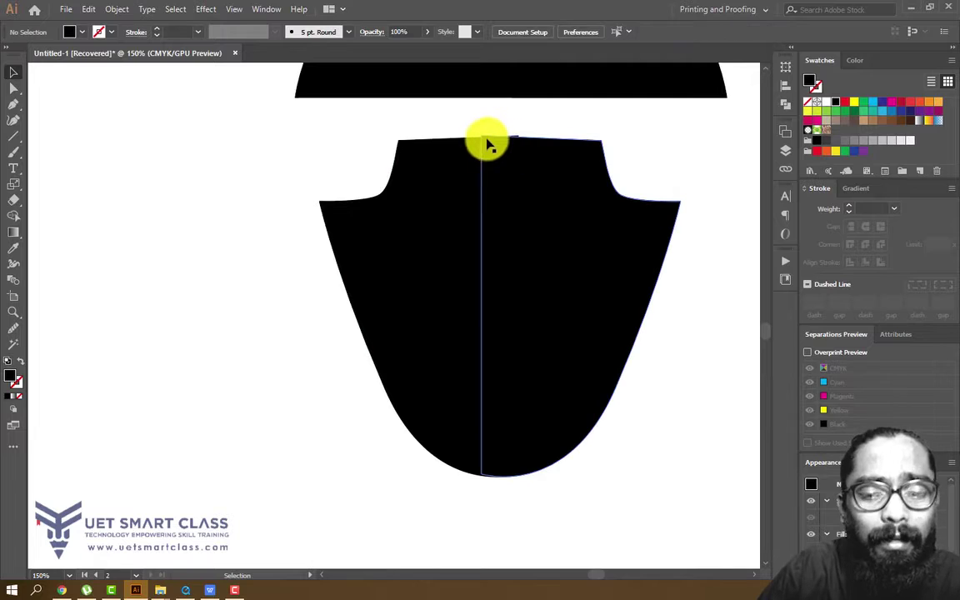
- Even out the body's stepped top edge by moving each half's inner top anchor point to the opposite half's outer top corner
{"action": "key", "text": "ctrl+plus"}
{"action": "key", "text": "ctrl+plus"}
{"action": "left_click_drag", "start_coordinate": [476, 111], "coordinate": [422, 289]}
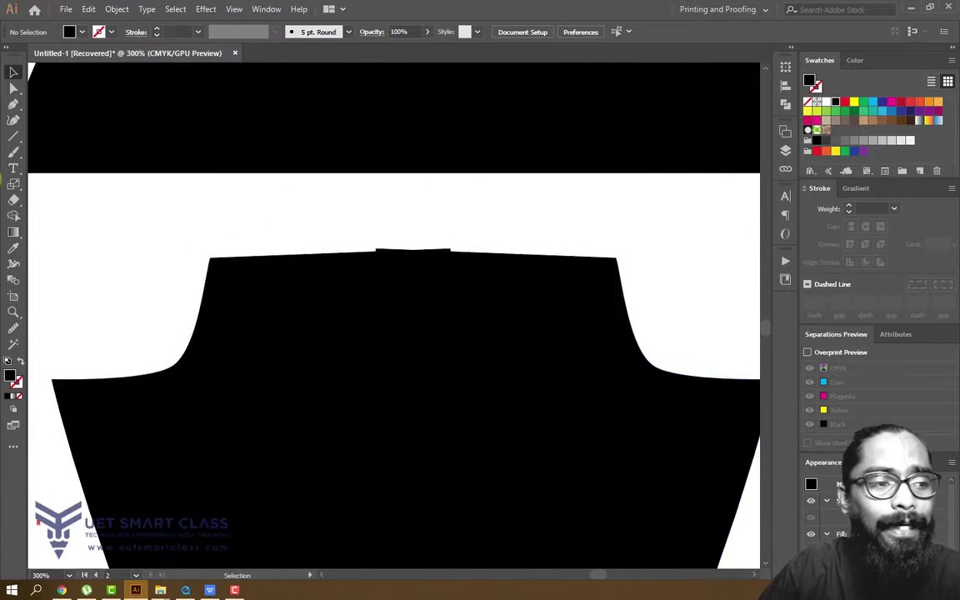
{"action": "left_click", "coordinate": [13, 88]}
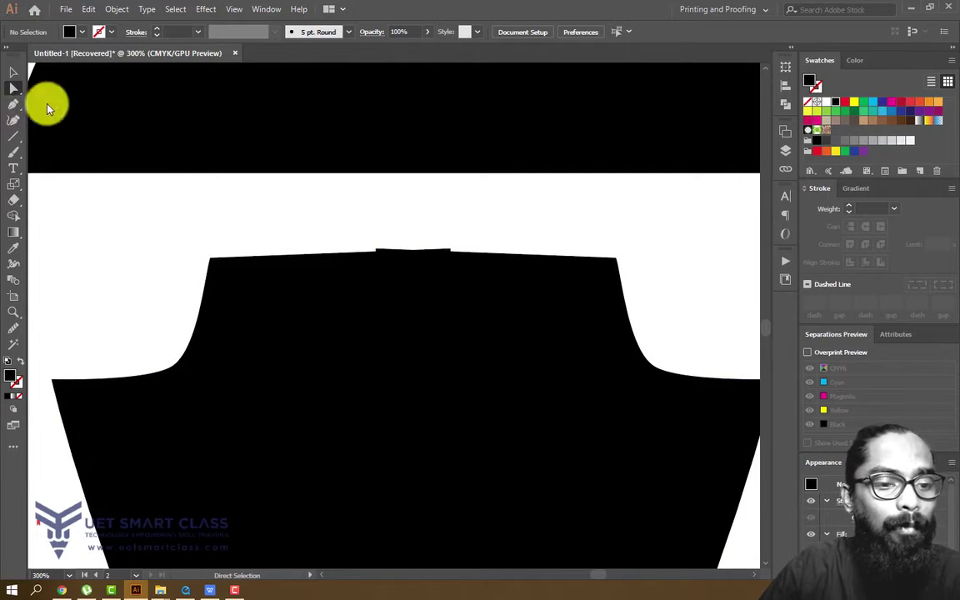
{"action": "left_click", "coordinate": [377, 254]}
{"action": "left_click_drag", "start_coordinate": [377, 254], "coordinate": [617, 255]}
{"action": "left_click", "coordinate": [679, 253]}
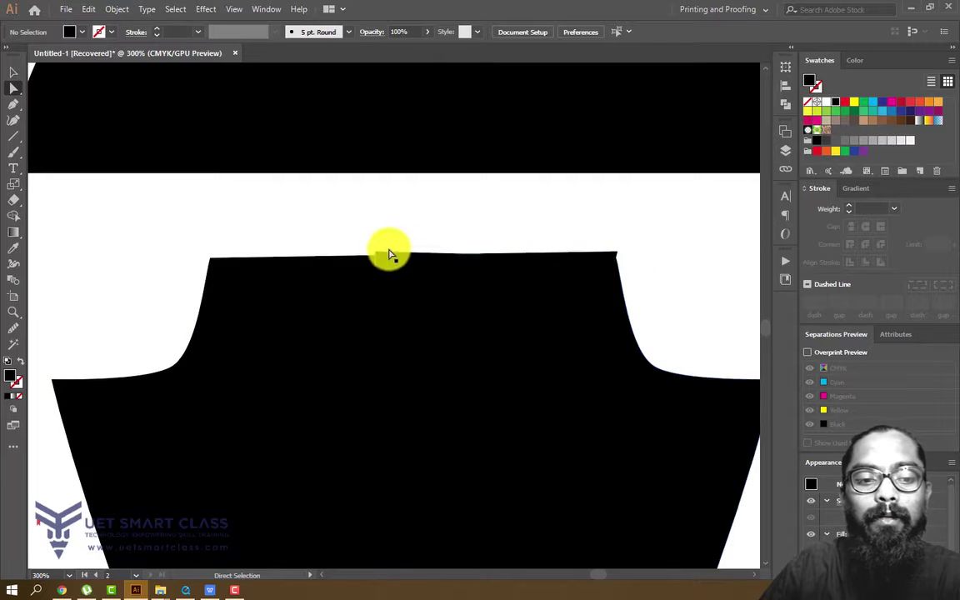
{"action": "left_click_drag", "start_coordinate": [375, 254], "coordinate": [215, 263]}
{"action": "left_click", "coordinate": [554, 196]}
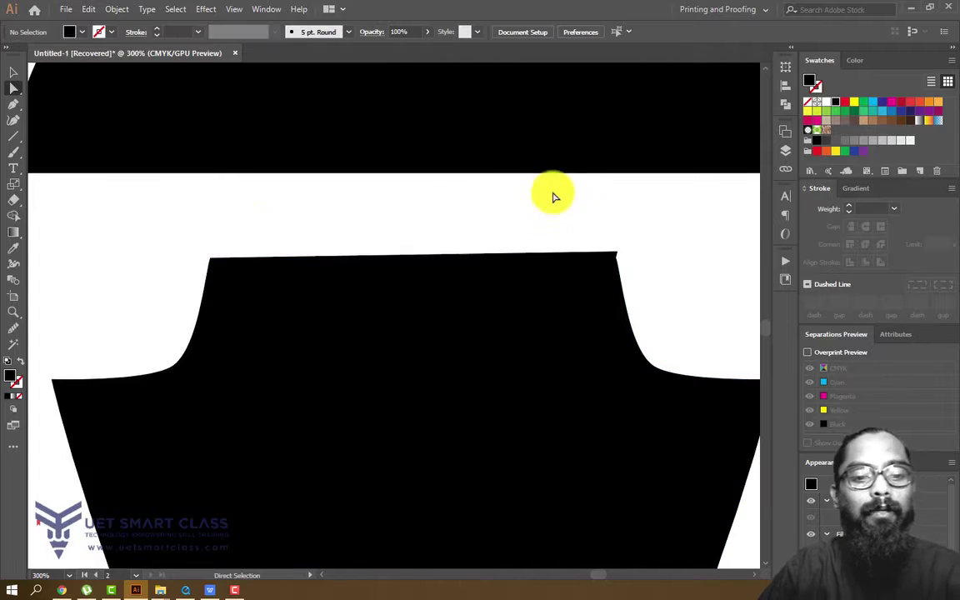
- Examine the hive body's overlapping halves together with the dome for an even overall silhouette
{"action": "key", "text": "ctrl+minus"}
{"action": "key", "text": "ctrl+minus"}
{"action": "key", "text": "ctrl+minus"}
{"action": "key", "text": "ctrl+minus"}
{"action": "key", "text": "ctrl+plus"}
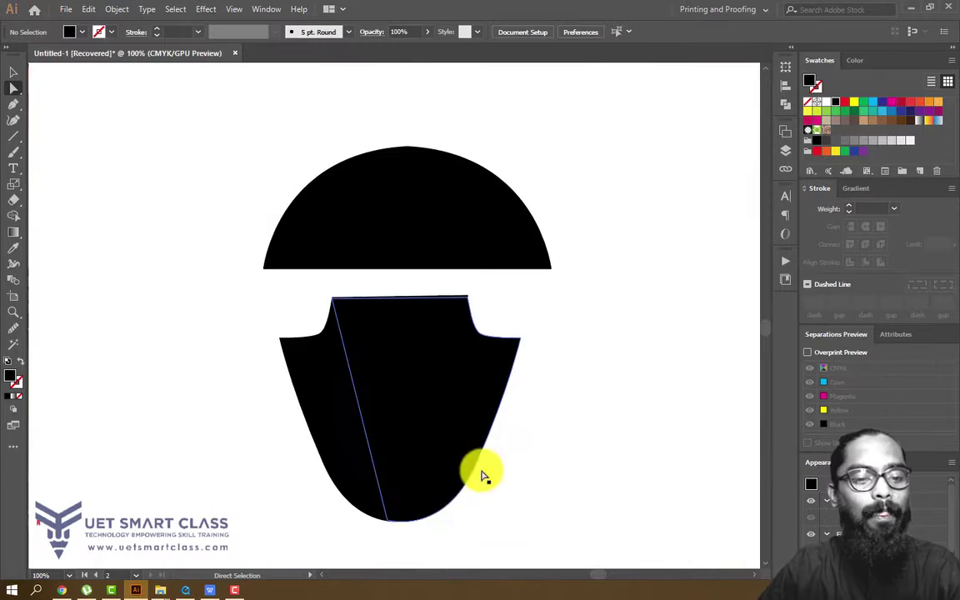
{"action": "scroll", "coordinate": [516, 391], "scroll_direction": "down", "scroll_amount": 3}
{"action": "left_click_drag", "start_coordinate": [186, 501], "coordinate": [560, 205]}
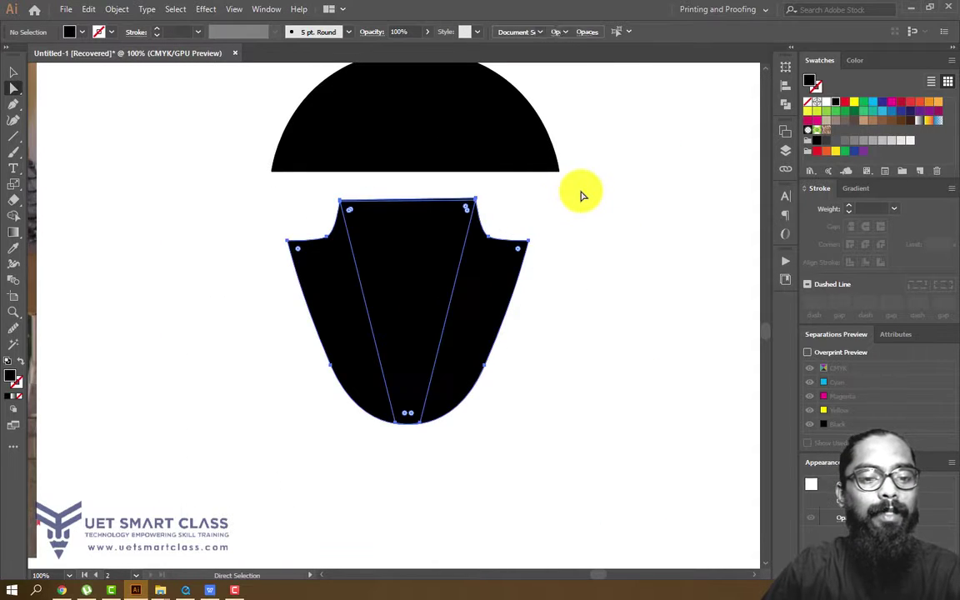
{"action": "key", "text": "v"}
{"action": "left_click", "coordinate": [13, 71]}
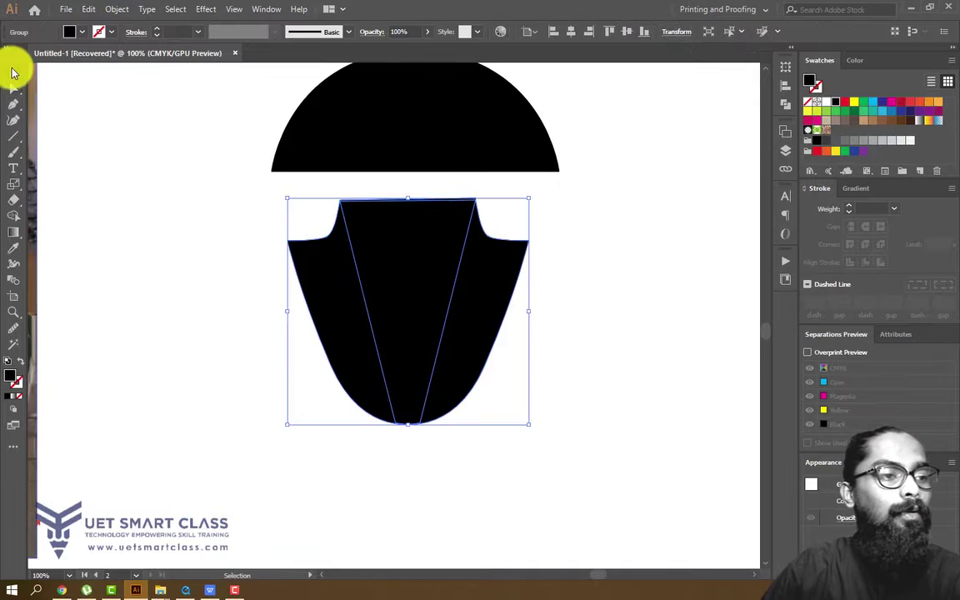
{"action": "left_click", "coordinate": [218, 143]}
{"action": "left_click_drag", "start_coordinate": [227, 143], "coordinate": [174, 227]}
- Reposition the dome closer above the hive body with a slight counterclockwise tilt, and narrow it evenly from both sides
{"action": "left_click", "coordinate": [354, 208]}
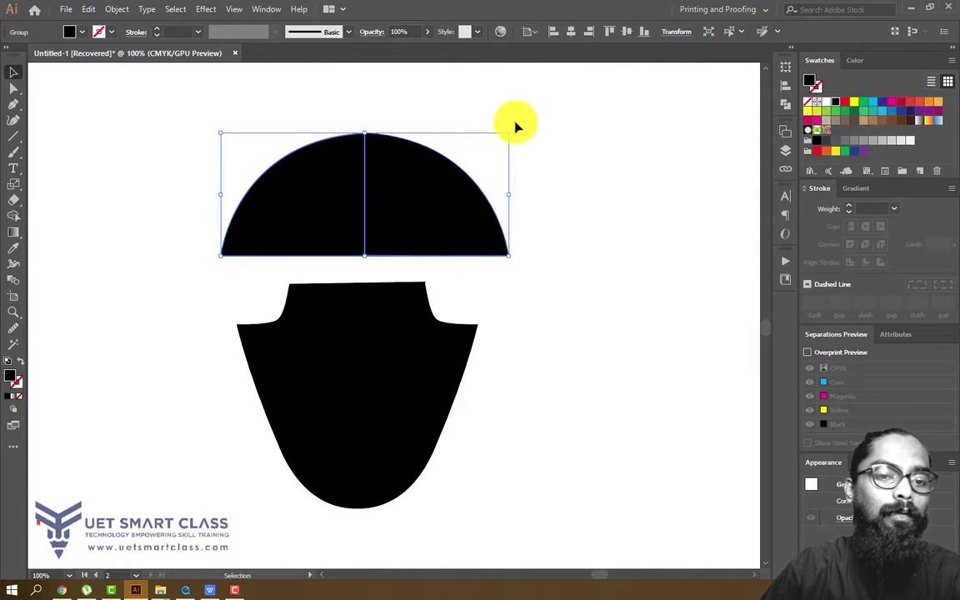
{"action": "left_click_drag", "start_coordinate": [516, 126], "coordinate": [517, 118]}
{"action": "left_click_drag", "start_coordinate": [431, 192], "coordinate": [424, 204]}
{"action": "left_click_drag", "start_coordinate": [514, 137], "coordinate": [512, 140]}
{"action": "left_click", "coordinate": [548, 150]}
{"action": "left_click", "coordinate": [392, 264]}
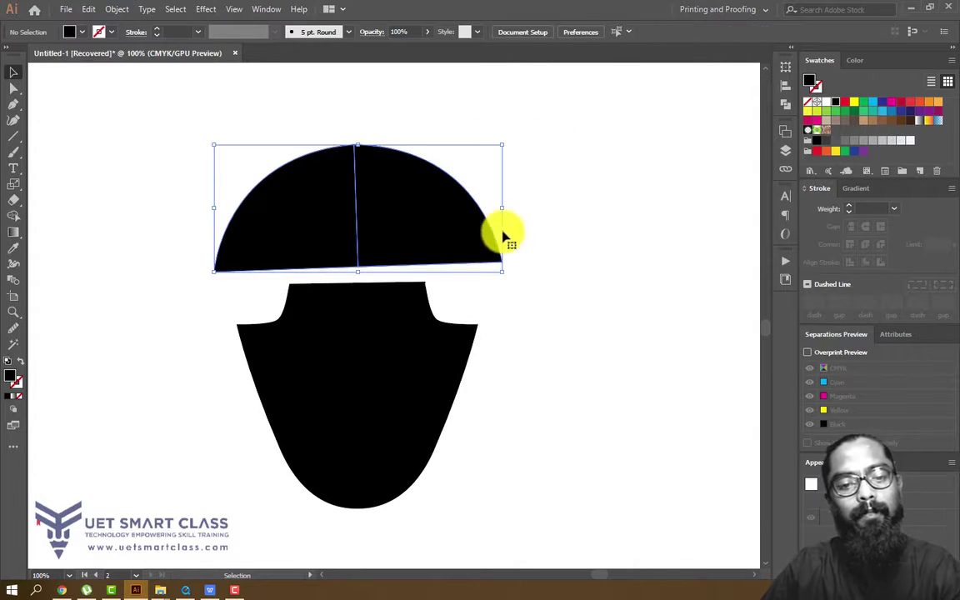
{"action": "left_click_drag", "start_coordinate": [504, 209], "coordinate": [490, 209]}
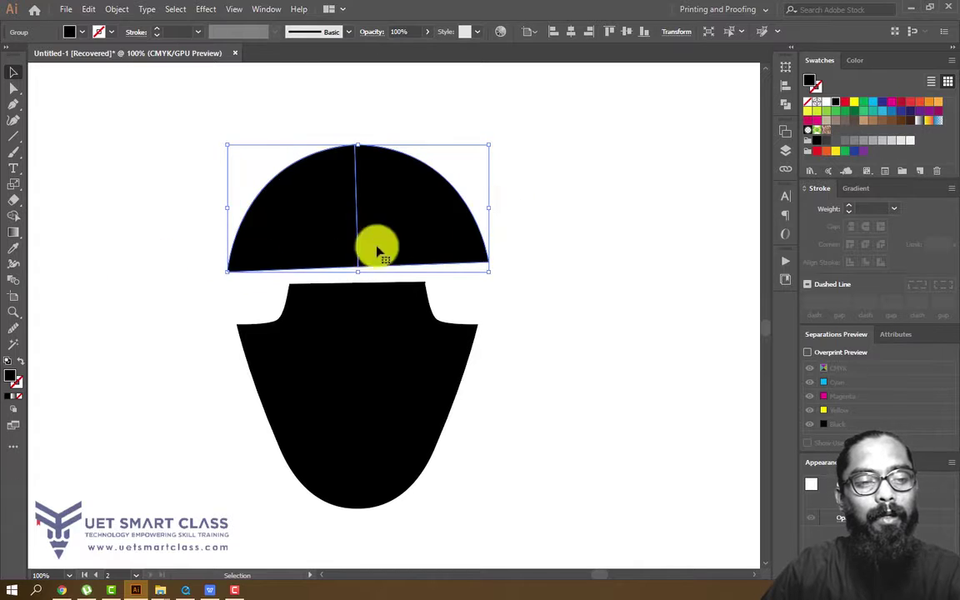
- Rotate the dome slightly clockwise to reduce its tilt, and leave it deselected
{"action": "left_click_drag", "start_coordinate": [493, 275], "coordinate": [495, 276]}
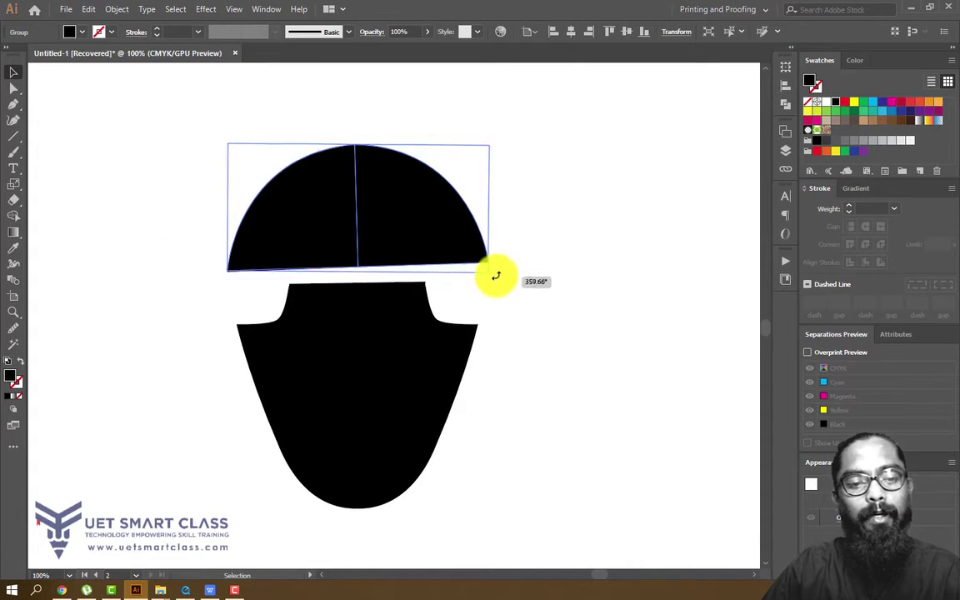
{"action": "key", "text": "Return"}
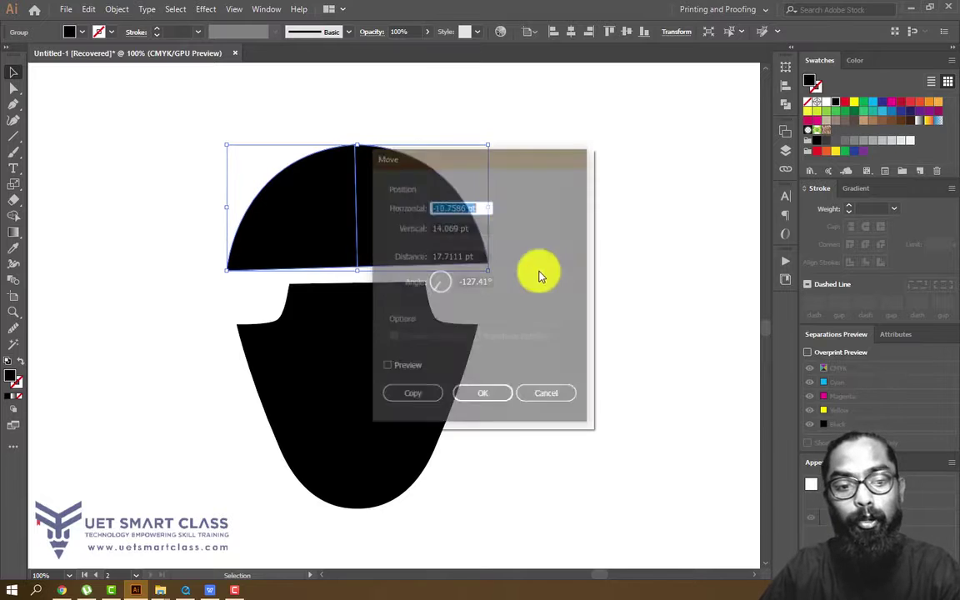
{"action": "left_click", "coordinate": [556, 404]}
{"action": "left_click", "coordinate": [572, 306]}
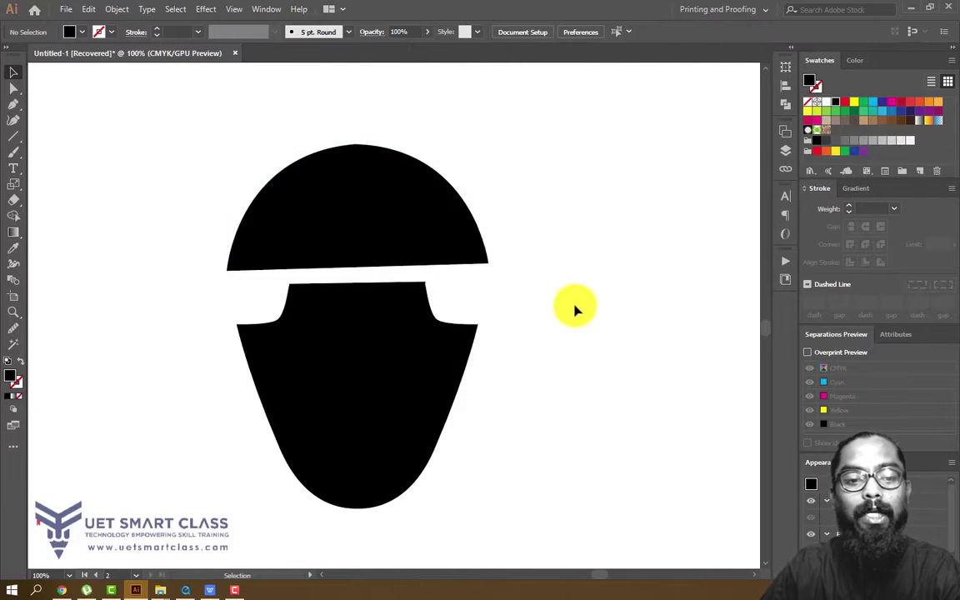
- Rotate the hive body slightly counterclockwise so its top edge follows the dome's tilted base, and leave it deselected
{"action": "key", "text": "ctrl+minus"}
{"action": "key", "text": "ctrl+minus"}
{"action": "key", "text": "ctrl+minus"}
{"action": "key", "text": "ctrl+minus"}
{"action": "key", "text": "ctrl+plus"}
{"action": "key", "text": "ctrl+plus"}
{"action": "key", "text": "ctrl+plus"}
{"action": "left_click", "coordinate": [406, 364]}
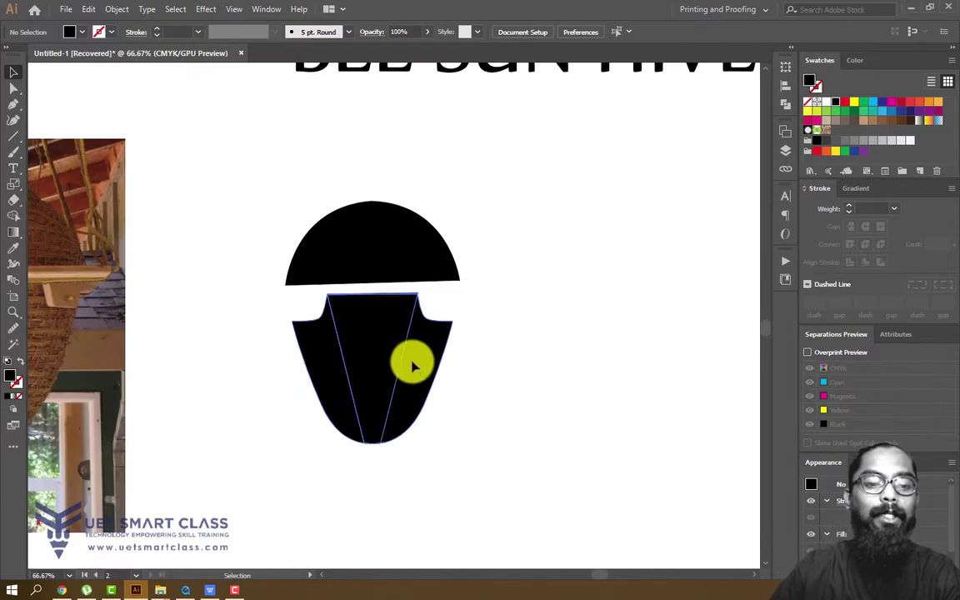
{"action": "left_click", "coordinate": [456, 452]}
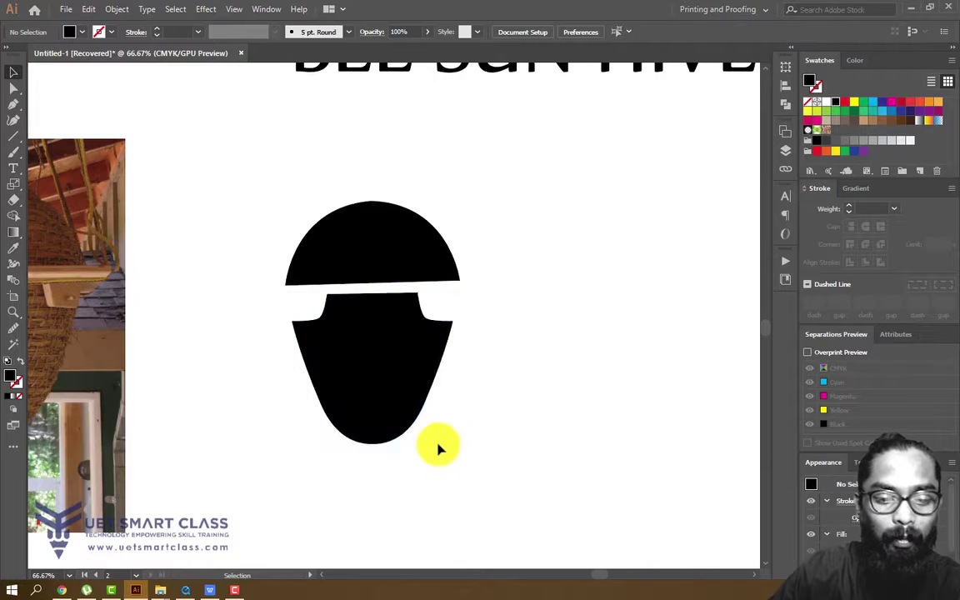
{"action": "left_click", "coordinate": [392, 409]}
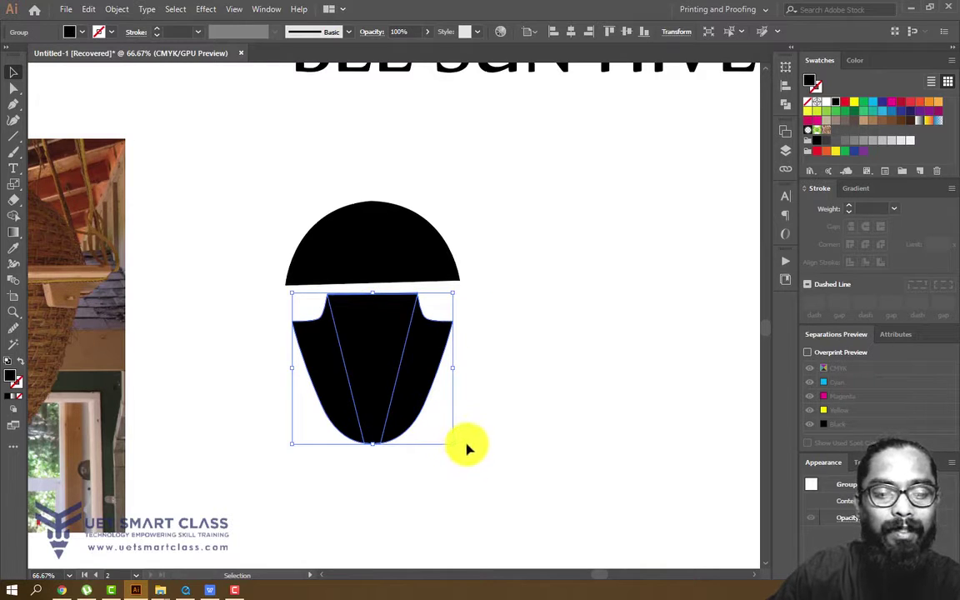
{"action": "left_click", "coordinate": [422, 469]}
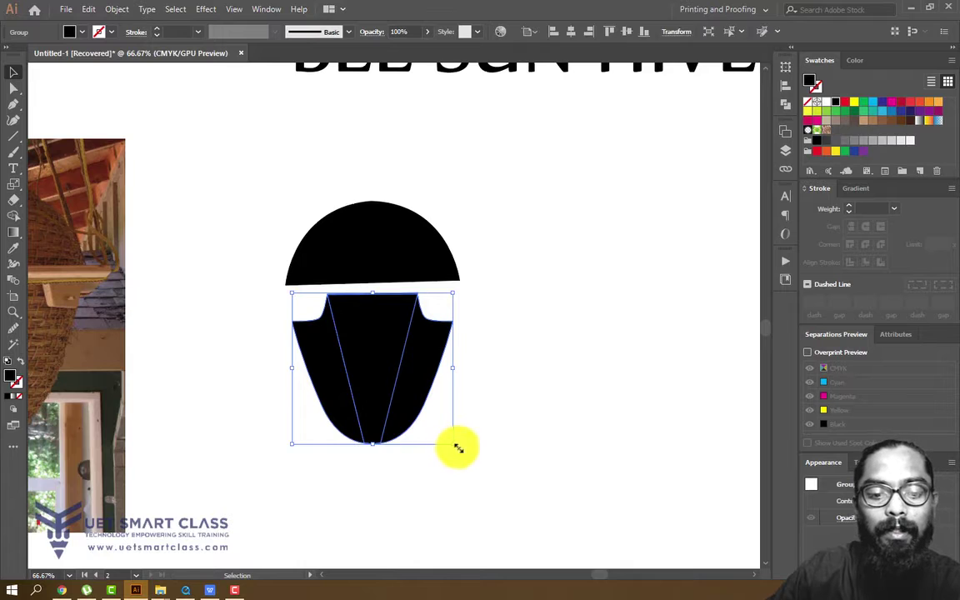
{"action": "left_click", "coordinate": [495, 402]}
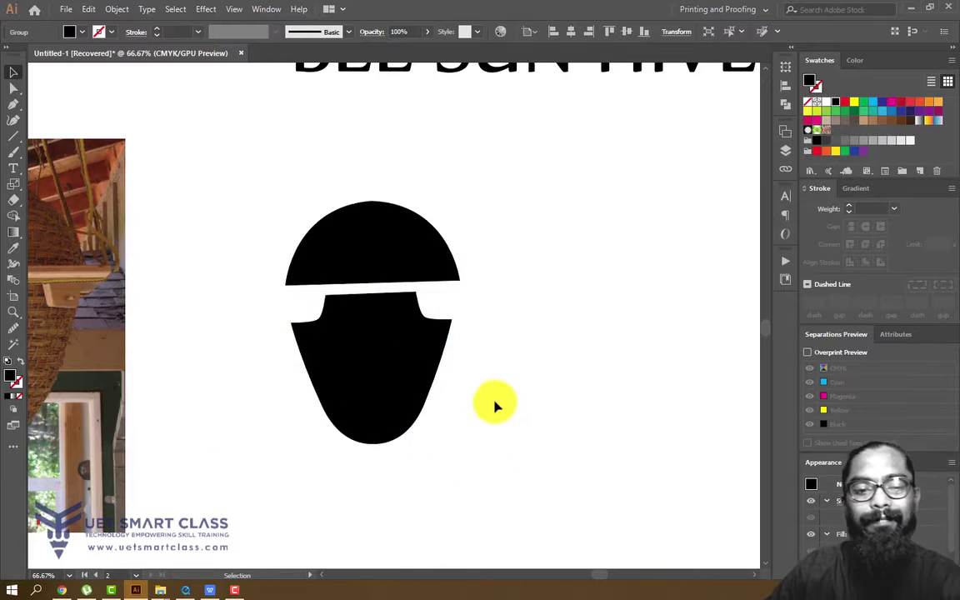
- Examine the tilted dome and body close up and at artboard scale, next to the reference photo
{"action": "left_click", "coordinate": [423, 247]}
{"action": "left_click", "coordinate": [535, 240]}
{"action": "key", "text": "ctrl+minus"}
{"action": "key", "text": "ctrl+minus"}
{"action": "key", "text": "ctrl+minus"}
{"action": "key", "text": "ctrl+minus"}
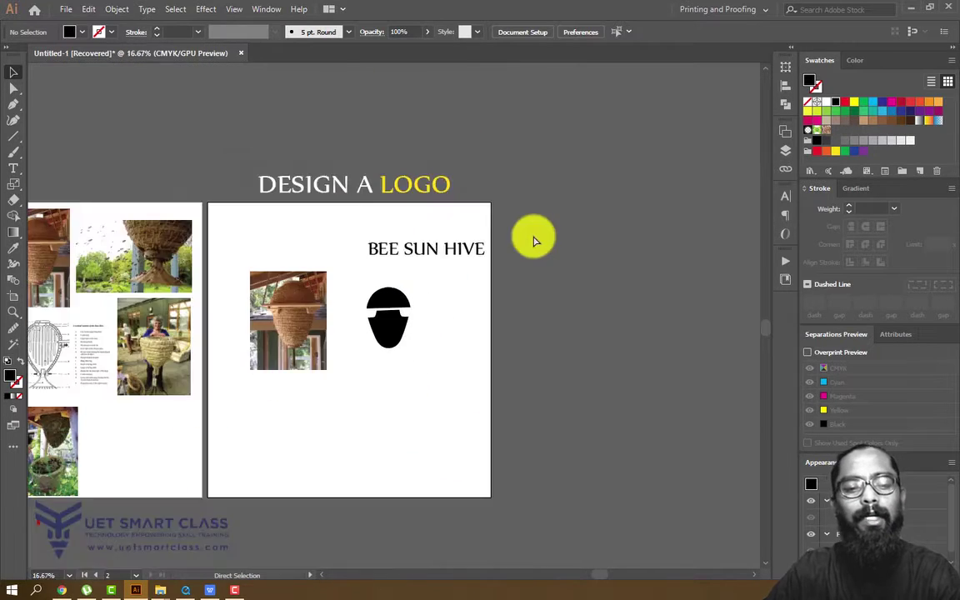
{"action": "key", "text": "ctrl+equal"}
{"action": "key", "text": "ctrl+equal"}
{"action": "key", "text": "ctrl+equal"}
{"action": "key", "text": "ctrl+equal"}
{"action": "key", "text": "ctrl+equal"}
{"action": "scroll", "coordinate": [500, 350], "scroll_direction": "up", "scroll_amount": 3}
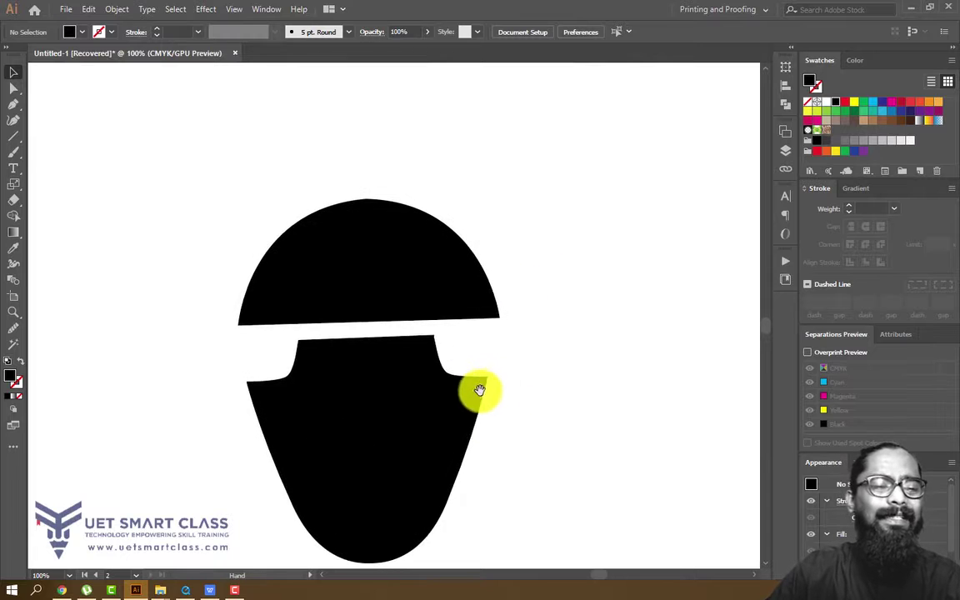
{"action": "scroll", "coordinate": [351, 336], "scroll_direction": "left", "scroll_amount": 3}
{"action": "key", "text": "ctrl+minus"}
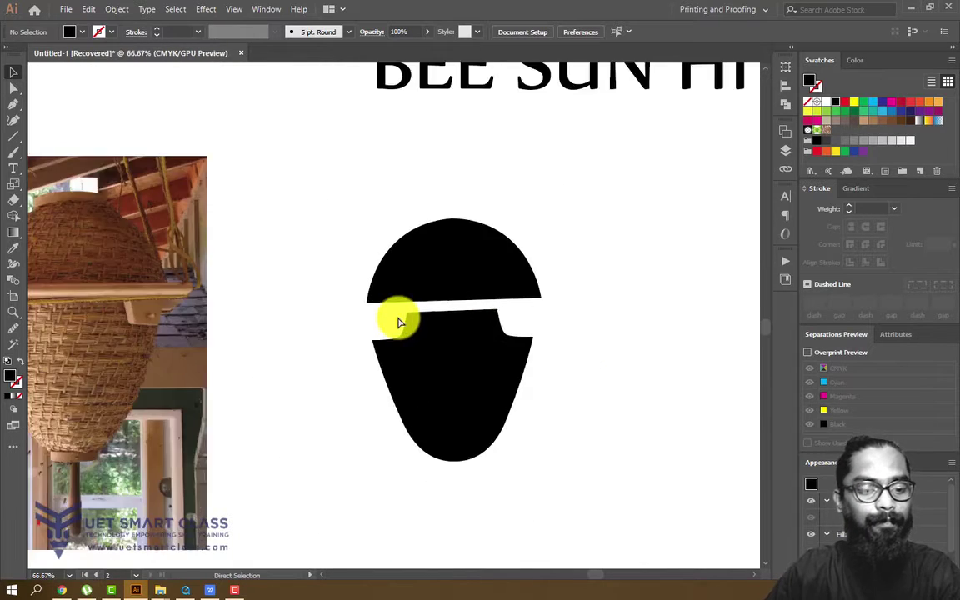
- Draw a closed five-sided tapered ray shape with the Pen tool beside the dome's left edge in the hive photo
{"action": "left_click_drag", "start_coordinate": [134, 327], "coordinate": [342, 325]}
{"action": "key", "text": "ctrl+equal"}
{"action": "key", "text": "ctrl+equal"}
{"action": "left_click_drag", "start_coordinate": [293, 292], "coordinate": [503, 293]}
{"action": "key", "text": "p"}
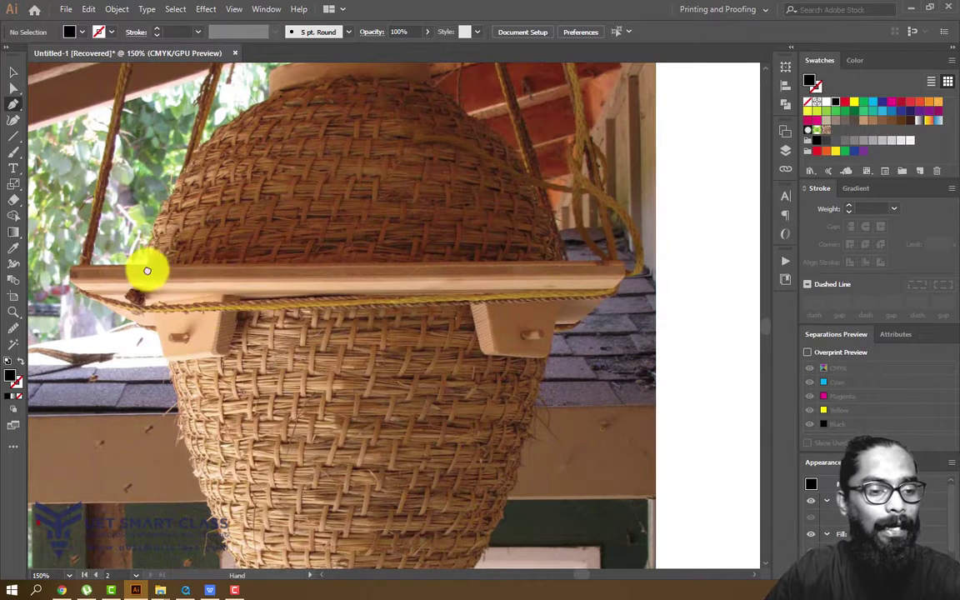
{"action": "left_click_drag", "start_coordinate": [148, 270], "coordinate": [183, 315]}
{"action": "scroll", "coordinate": [186, 312], "scroll_direction": "up", "scroll_amount": 3}
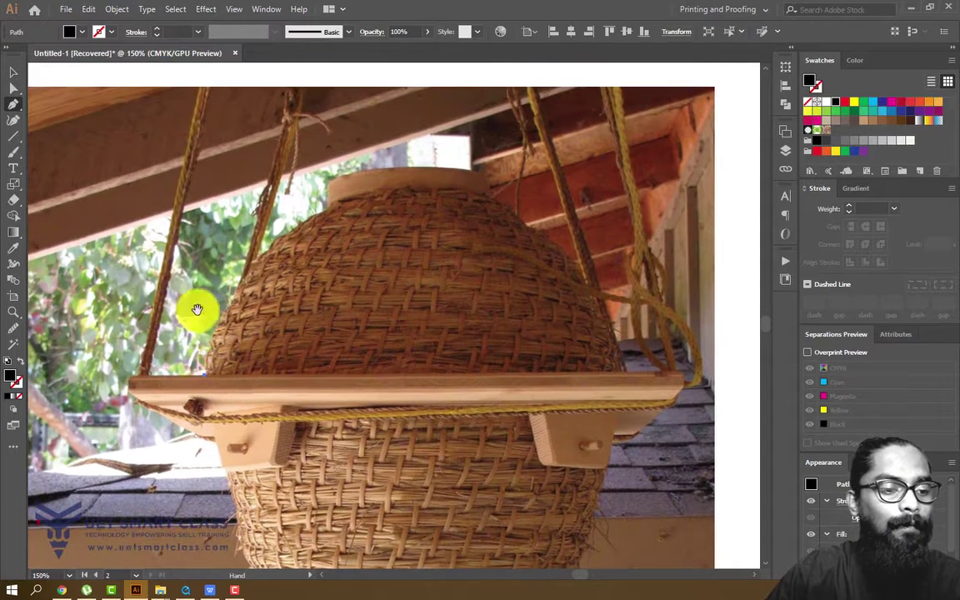
{"action": "left_click_drag", "start_coordinate": [202, 373], "coordinate": [190, 232]}
{"action": "left_click", "coordinate": [180, 217]}
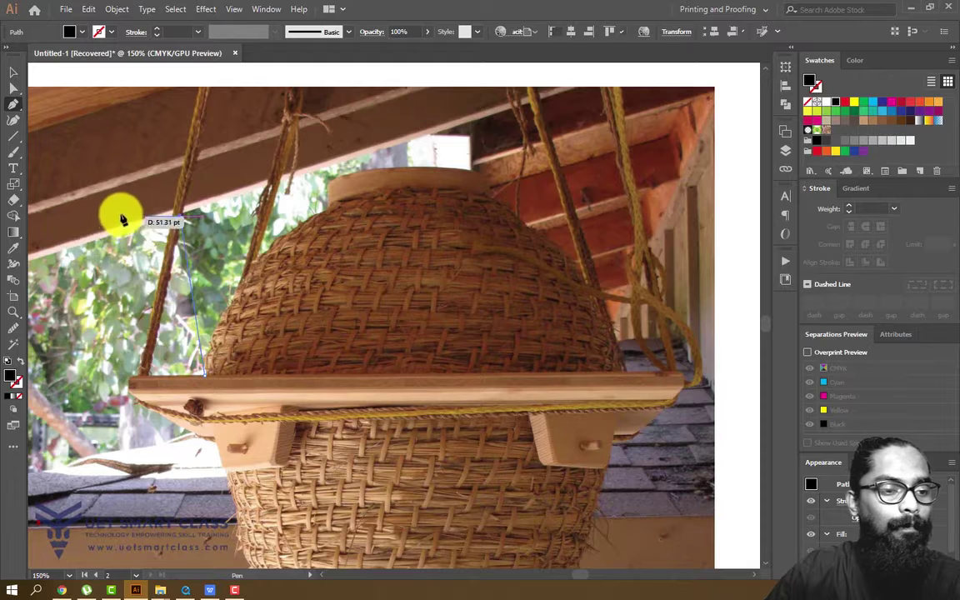
{"action": "left_click", "coordinate": [93, 220]}
{"action": "left_click_drag", "start_coordinate": [92, 264], "coordinate": [217, 300]}
{"action": "left_click", "coordinate": [204, 378]}
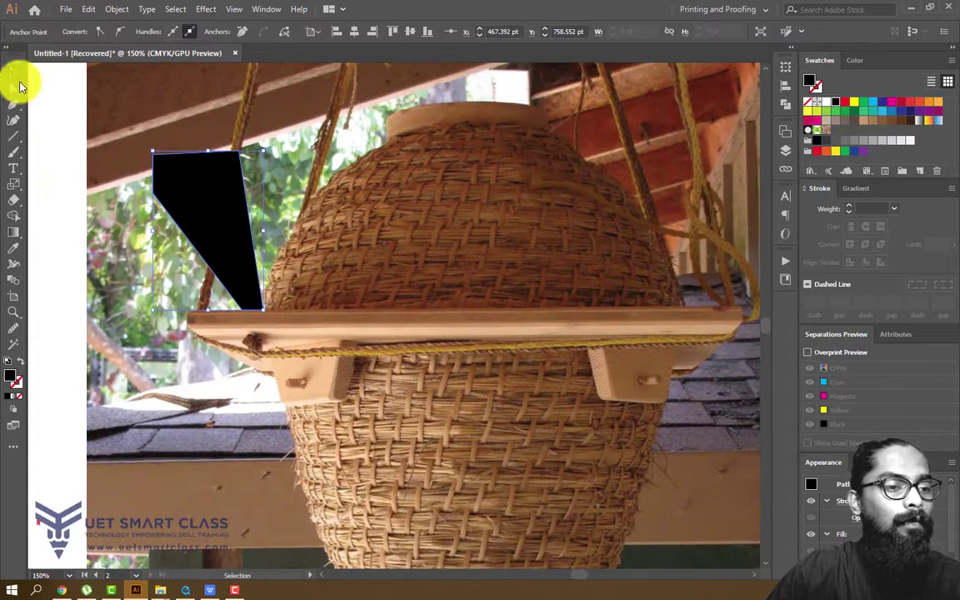
- Duplicate the tapered ray to its lower left and rotate the copy counterclockwise so both fan out from the hive's left side
{"action": "left_click", "coordinate": [20, 81]}
{"action": "left_click_drag", "start_coordinate": [222, 229], "coordinate": [173, 288]}
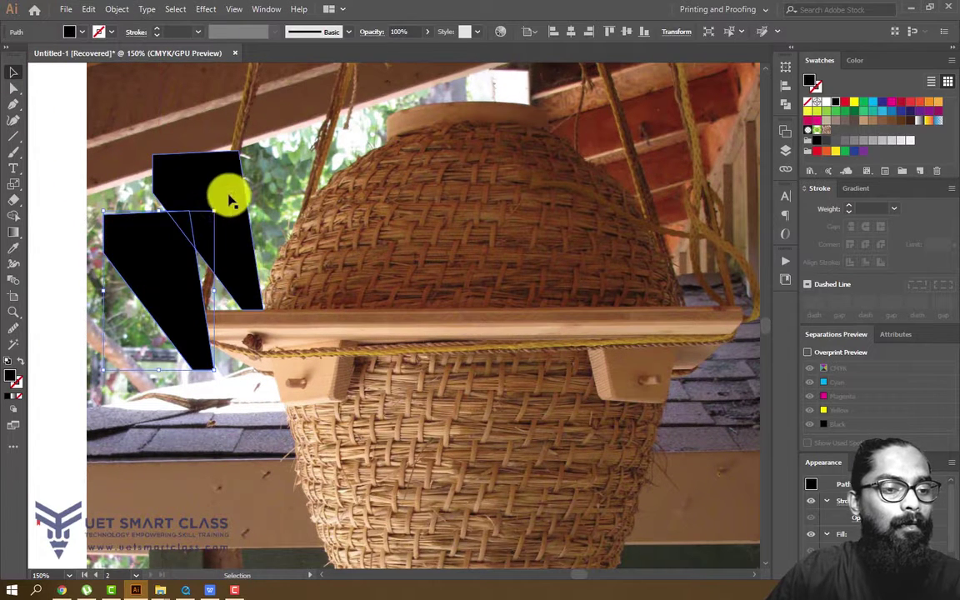
{"action": "left_click_drag", "start_coordinate": [219, 206], "coordinate": [140, 253]}
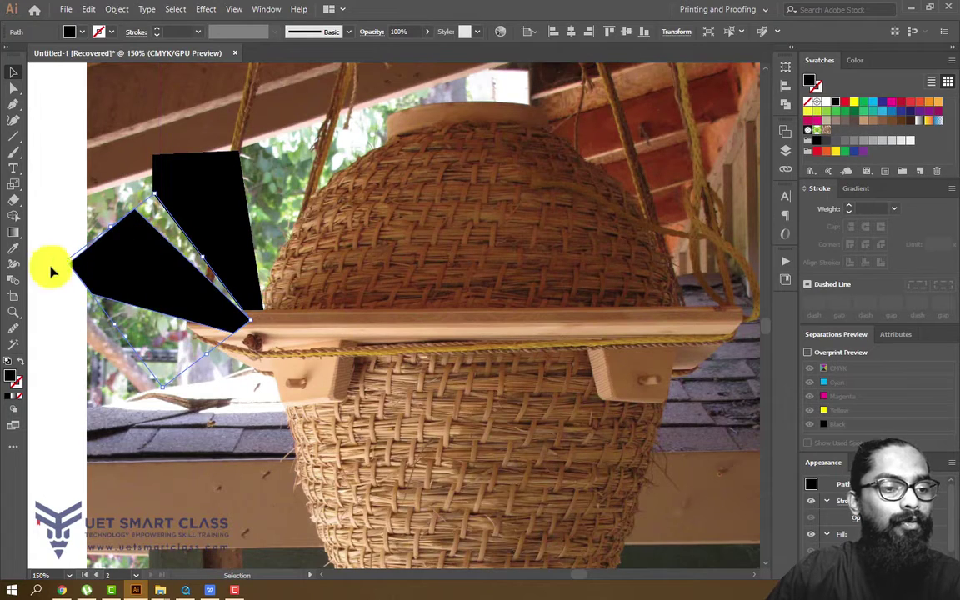
{"action": "left_click", "coordinate": [51, 270]}
- Duplicate the rotated ray below and turn the new copy counterclockwise until its upper edge is roughly horizontal, completing a three-ray fan
{"action": "mouse_move", "coordinate": [158, 287]}
{"action": "left_mouse_down"}
{"action": "mouse_move", "coordinate": [173, 196]}
{"action": "mouse_move", "coordinate": [161, 293]}
{"action": "mouse_move", "coordinate": [170, 298]}
{"action": "left_mouse_up"}
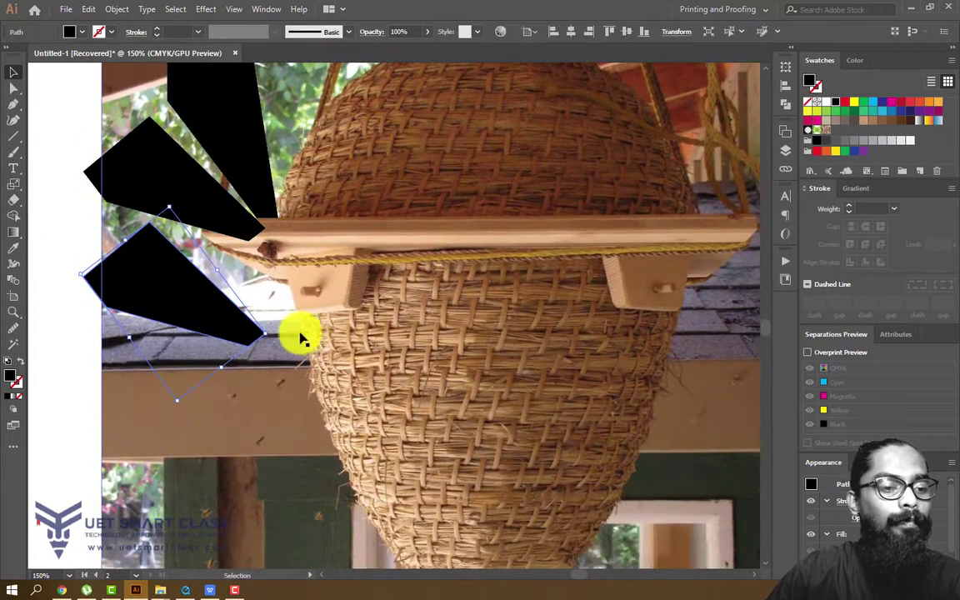
{"action": "left_click_drag", "start_coordinate": [272, 334], "coordinate": [293, 248]}
{"action": "left_click_drag", "start_coordinate": [233, 285], "coordinate": [219, 269]}
{"action": "left_click", "coordinate": [288, 246]}
- Select all three rays and move them off the photo to the left side of the black hive silhouette
{"action": "left_click", "coordinate": [226, 170]}
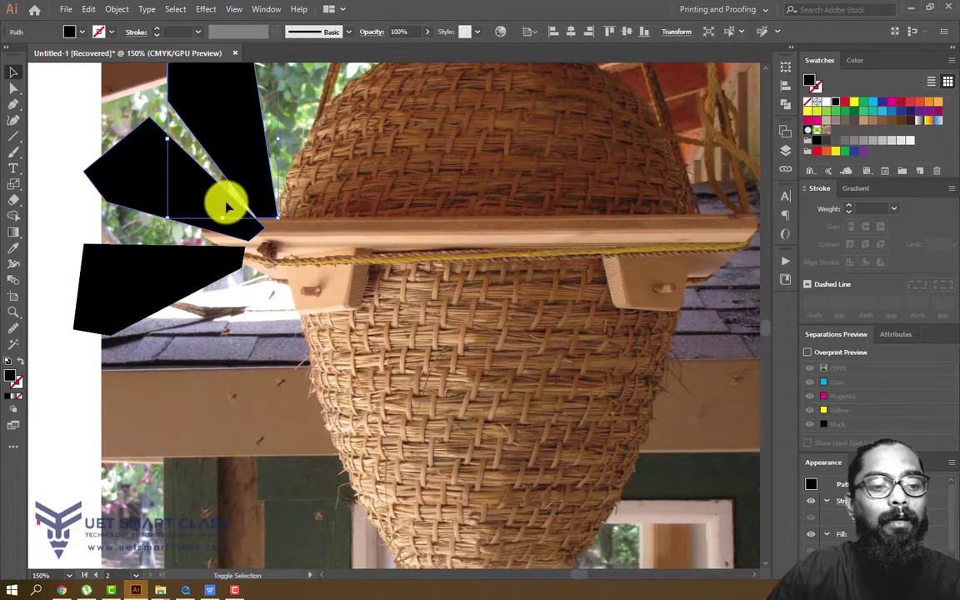
{"action": "left_click", "coordinate": [222, 200], "text": "shift"}
{"action": "key", "text": "ctrl+minus"}
{"action": "key", "text": "ctrl+minus"}
{"action": "key", "text": "ctrl+minus"}
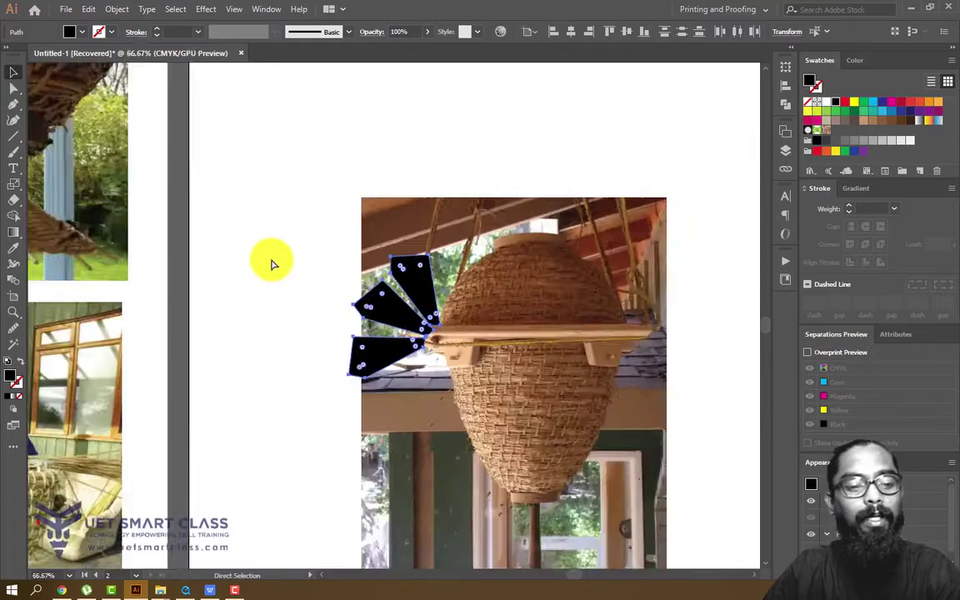
{"action": "left_click_drag", "start_coordinate": [356, 278], "coordinate": [151, 228]}
{"action": "left_click_drag", "start_coordinate": [207, 254], "coordinate": [500, 275]}
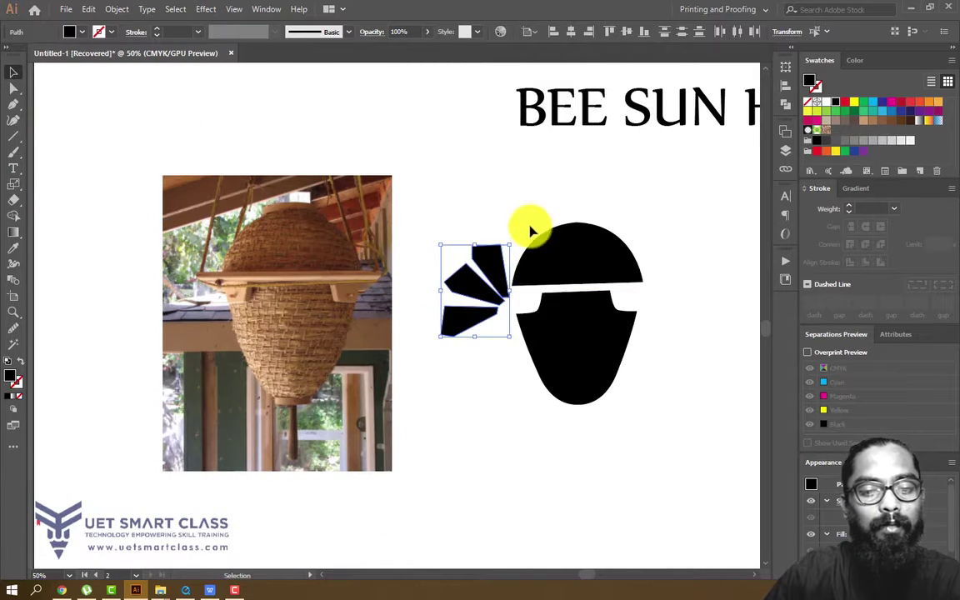
{"action": "left_click", "coordinate": [530, 207]}
- Move the middle and lower rays out of the way below, and raise the upper ray level with the dome's base
{"action": "key", "text": "ctrl+plus"}
{"action": "key", "text": "ctrl+plus"}
{"action": "left_click_drag", "start_coordinate": [529, 214], "coordinate": [268, 236]}
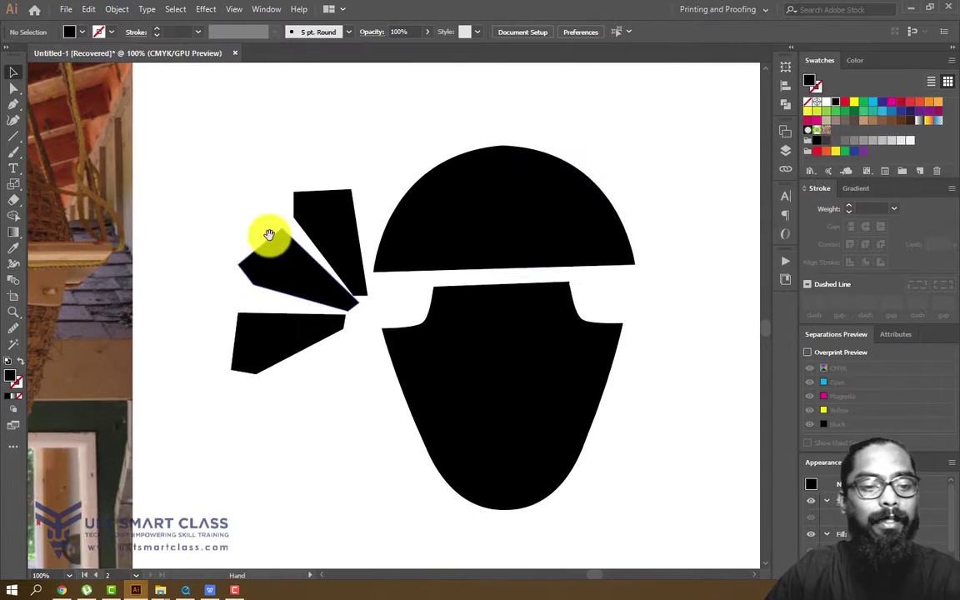
{"action": "left_click_drag", "start_coordinate": [268, 342], "coordinate": [231, 446]}
{"action": "left_click_drag", "start_coordinate": [278, 275], "coordinate": [239, 395]}
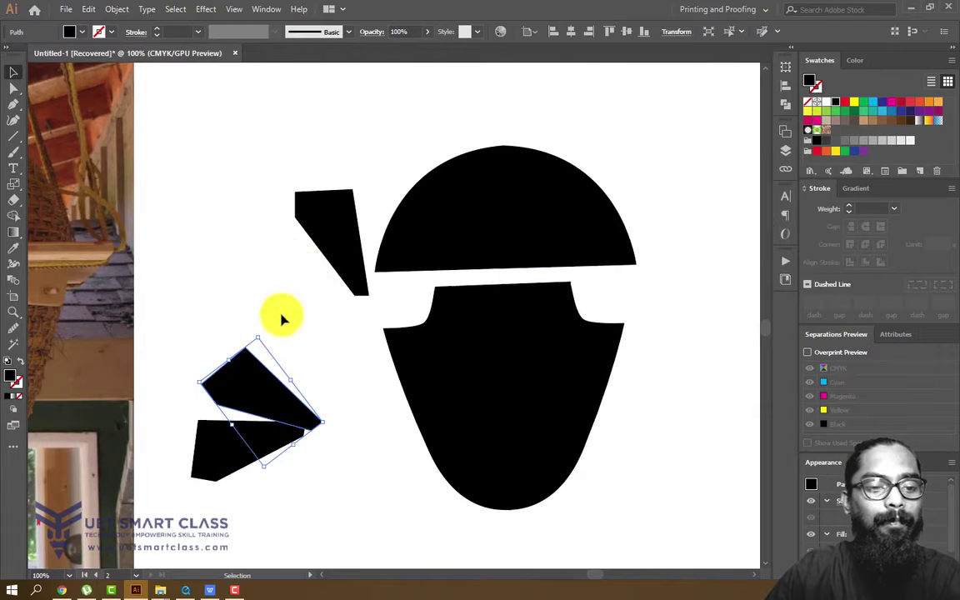
{"action": "left_click", "coordinate": [287, 250]}
{"action": "left_click_drag", "start_coordinate": [344, 243], "coordinate": [340, 222]}
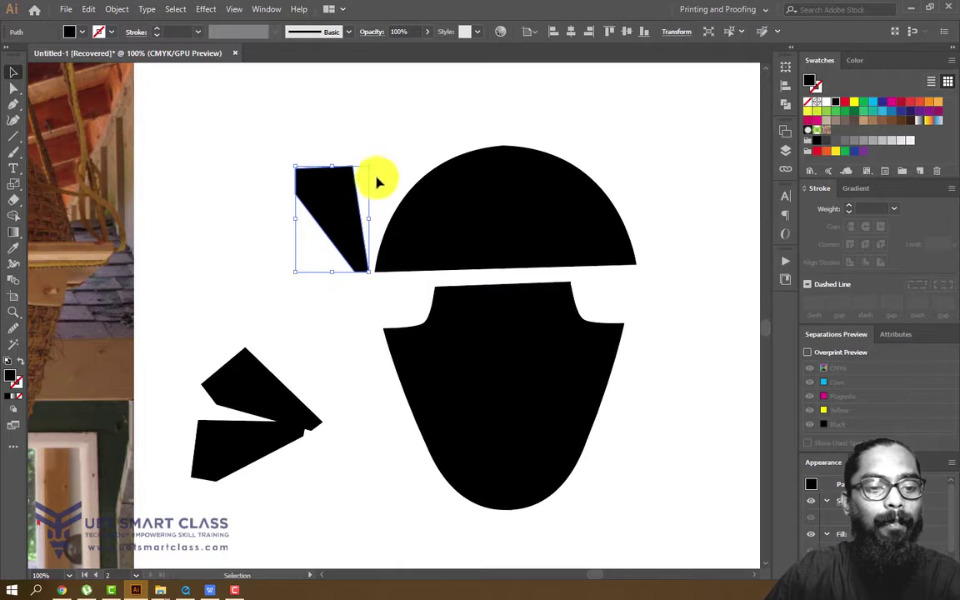
- Try to enlarge the upper ray by stretching its outer top corner outward
{"action": "left_click_drag", "start_coordinate": [294, 166], "coordinate": [248, 148]}
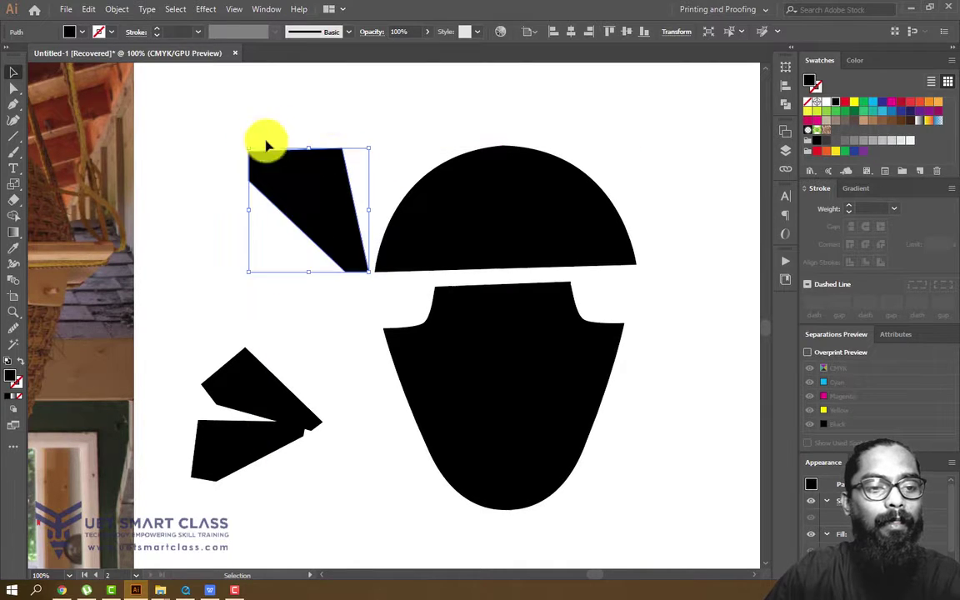
{"action": "left_click", "coordinate": [391, 121]}
{"action": "left_click_drag", "start_coordinate": [376, 144], "coordinate": [379, 122]}
{"action": "key", "text": "ctrl+z"}
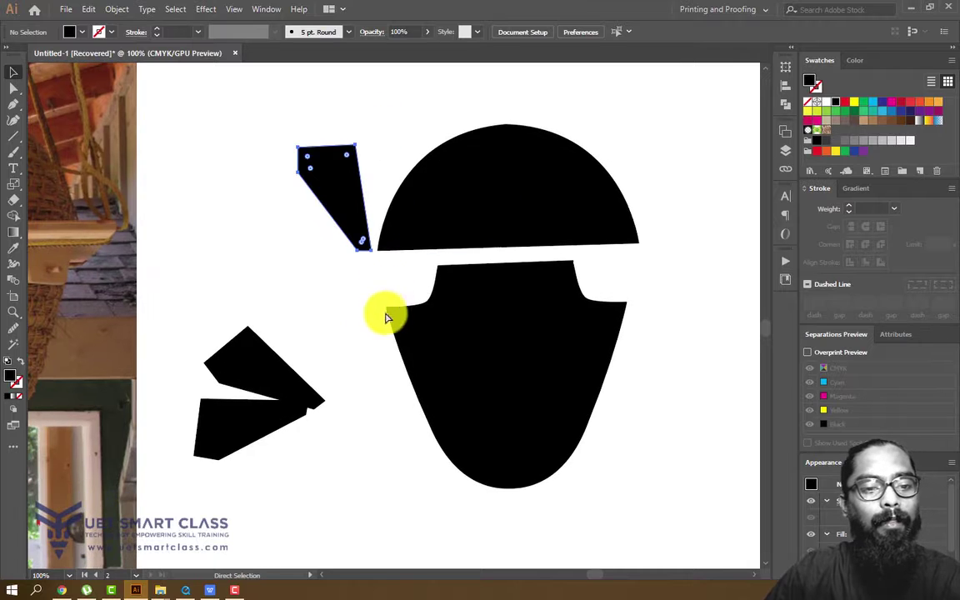
- Rotate the middle ray further counterclockwise and place it just beneath the upper ray's tip, leaving the lower ray aside
{"action": "left_click", "coordinate": [311, 296]}
{"action": "left_click_drag", "start_coordinate": [276, 340], "coordinate": [327, 313]}
{"action": "left_click", "coordinate": [402, 312]}
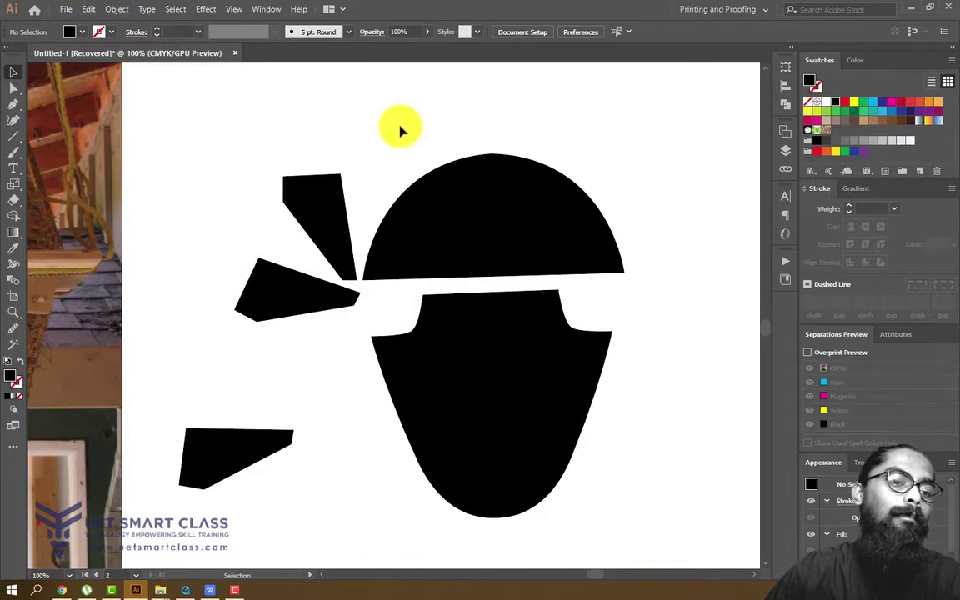
{"action": "left_click", "coordinate": [316, 292]}
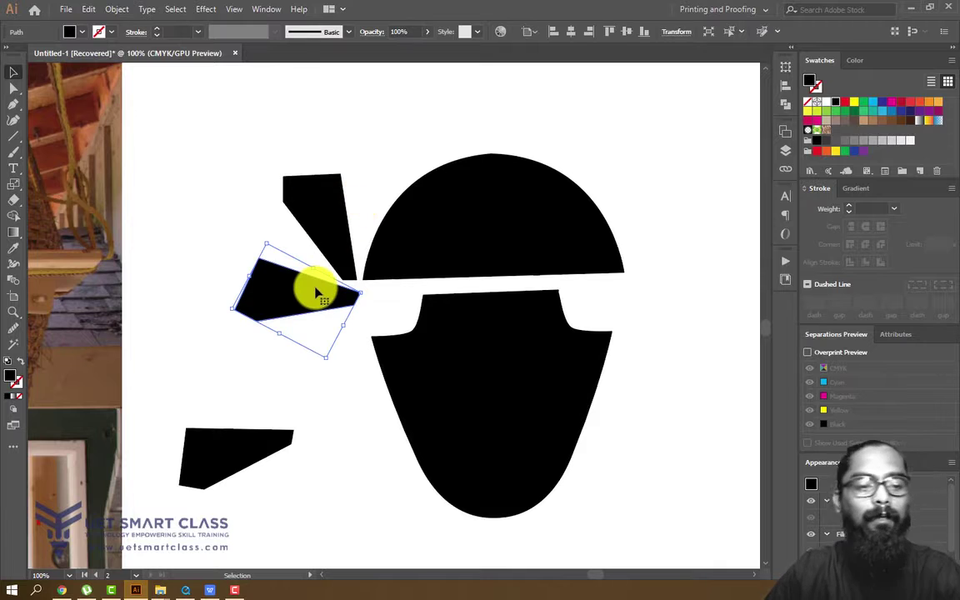
{"action": "left_click", "coordinate": [378, 300]}
- Add an anchor point on the middle ray's upper edge near its inner tip and shift it slightly to bend the edge
{"action": "key", "text": "ctrl+plus"}
{"action": "left_click_drag", "start_coordinate": [311, 276], "coordinate": [314, 304]}
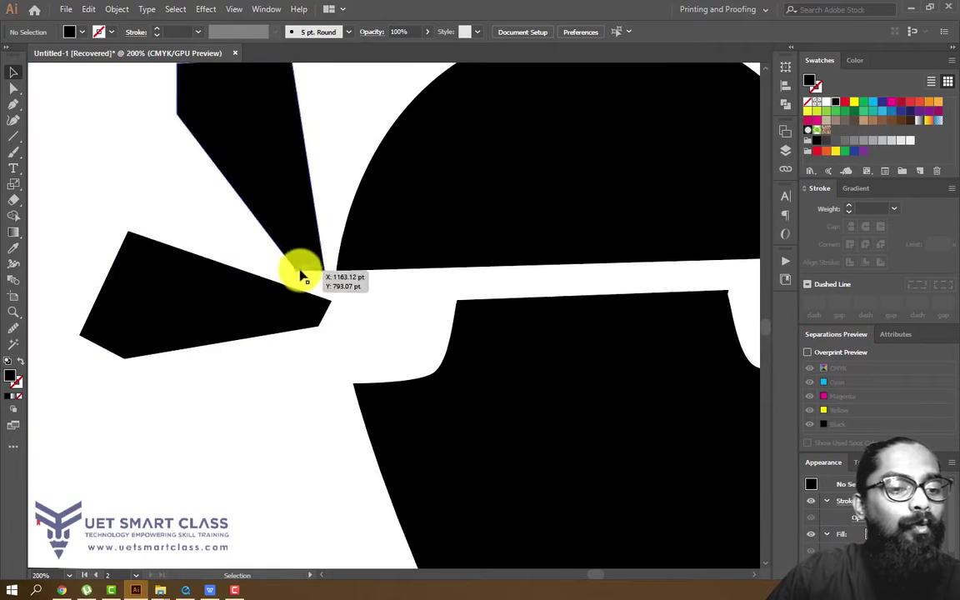
{"action": "left_click", "coordinate": [187, 272]}
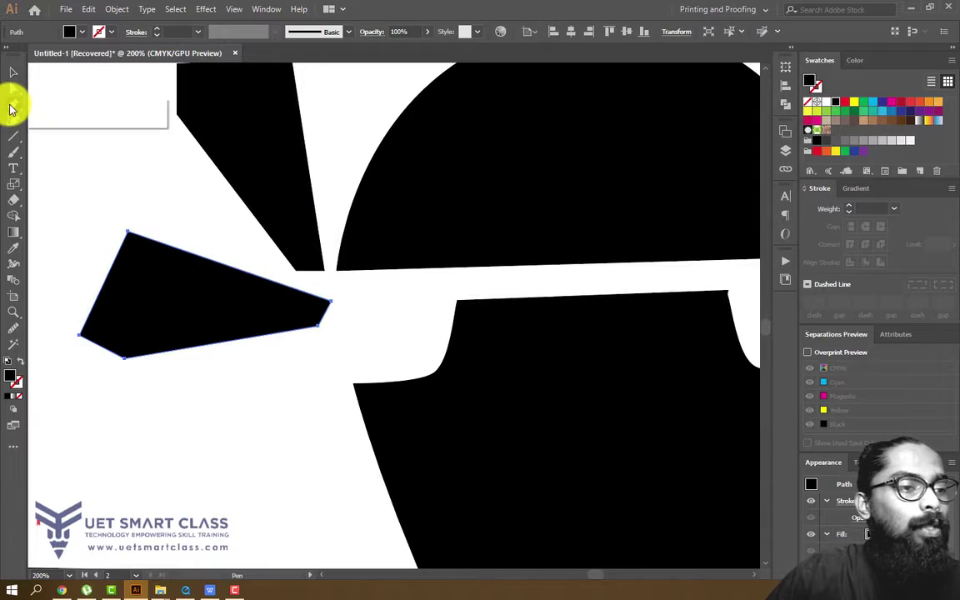
{"action": "left_click_drag", "start_coordinate": [11, 109], "coordinate": [66, 103]}
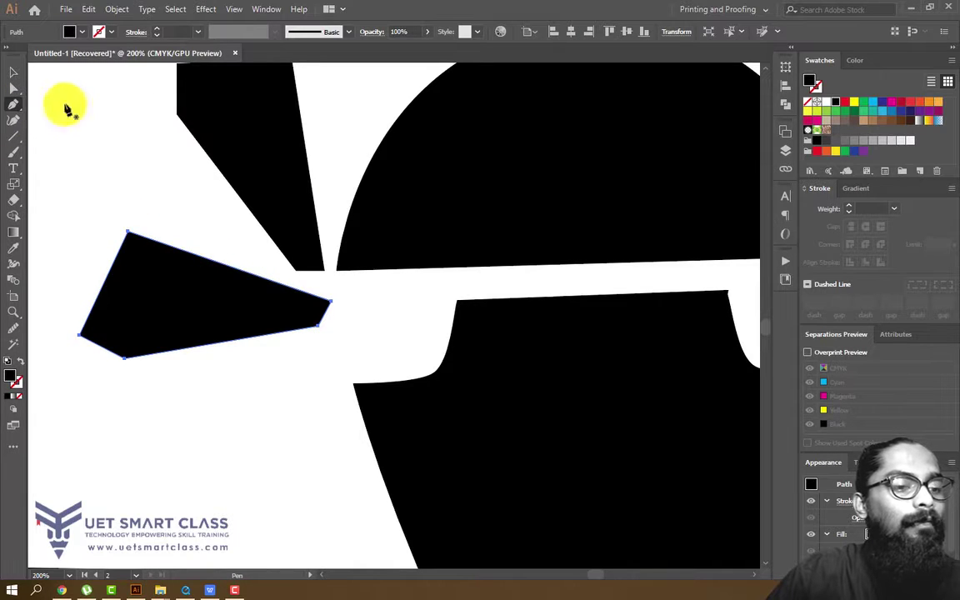
{"action": "left_click", "coordinate": [295, 293]}
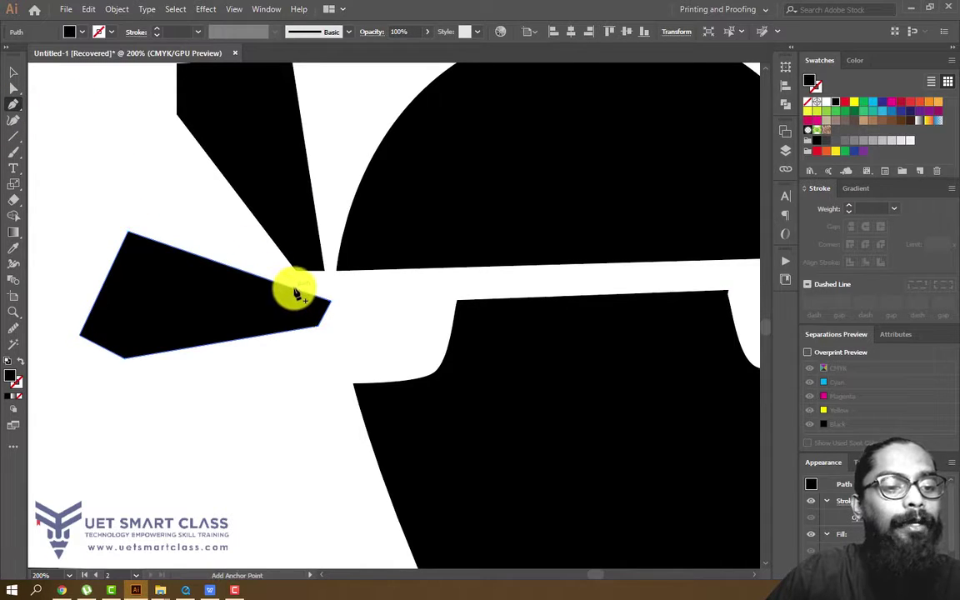
{"action": "left_click", "coordinate": [14, 87]}
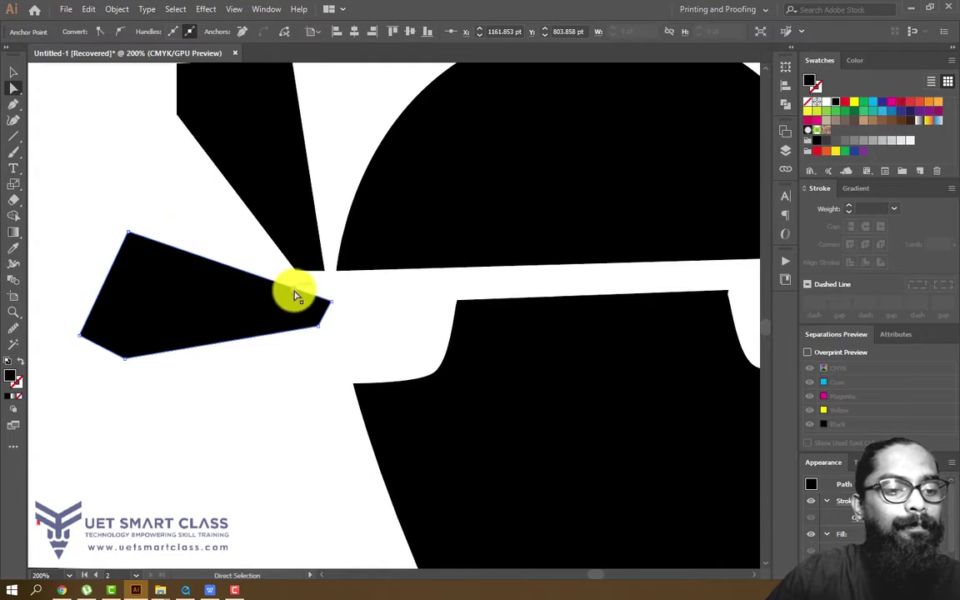
{"action": "left_click_drag", "start_coordinate": [290, 293], "coordinate": [290, 298]}
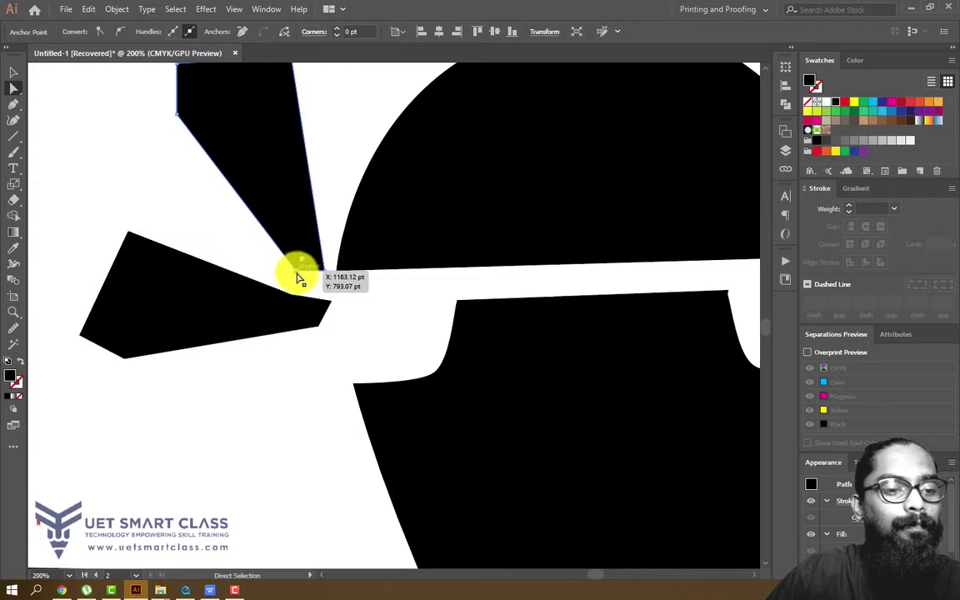
- Extend the upper ray's bottom corner points downward so its tip runs parallel to the middle ray's bent edge
{"action": "mouse_move", "coordinate": [293, 287]}
{"action": "left_mouse_down"}
{"action": "mouse_move", "coordinate": [297, 273]}
{"action": "mouse_move", "coordinate": [330, 289]}
{"action": "mouse_move", "coordinate": [296, 284]}
{"action": "left_mouse_up"}
{"action": "left_click", "coordinate": [397, 300]}
{"action": "left_click", "coordinate": [378, 318]}
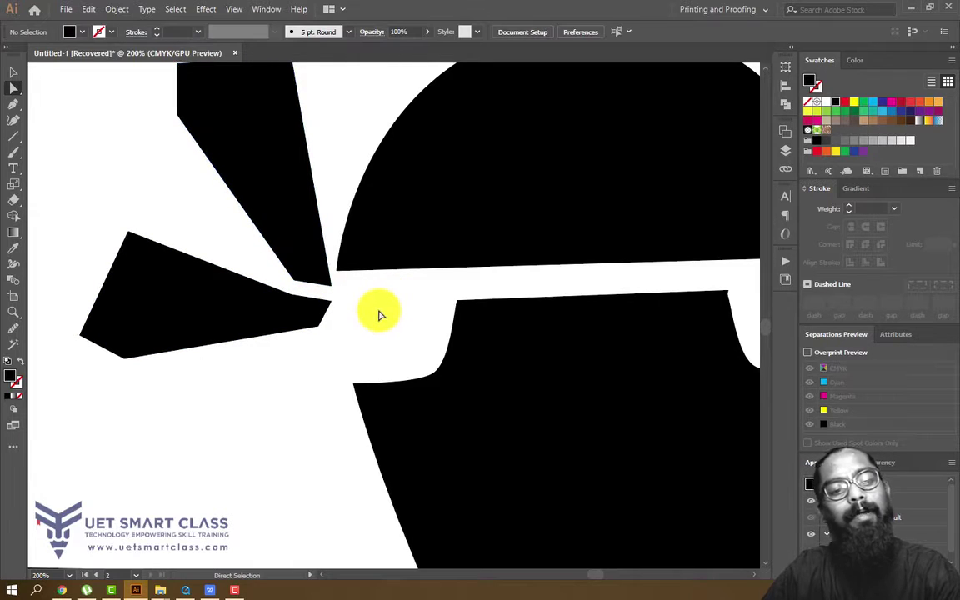
- Cut a slanted line through the lower outer corner of the dome's ray-side half with the Knife tool
{"action": "key", "text": "ctrl+minus"}
{"action": "key", "text": "ctrl+minus"}
{"action": "key", "text": "ctrl+plus"}
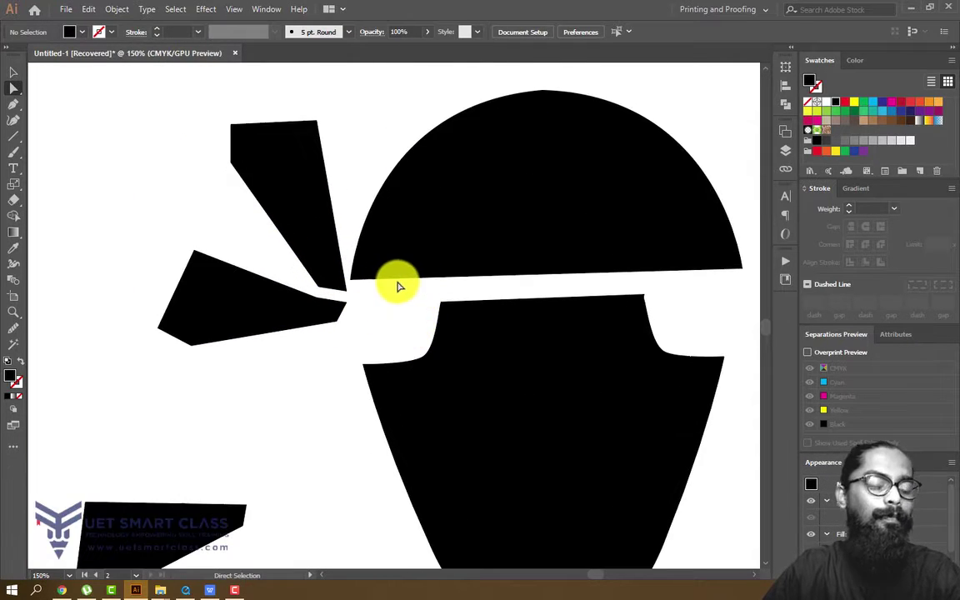
{"action": "key", "text": "ctrl+plus"}
{"action": "left_click_drag", "start_coordinate": [281, 315], "coordinate": [200, 337]}
{"action": "left_click", "coordinate": [300, 244]}
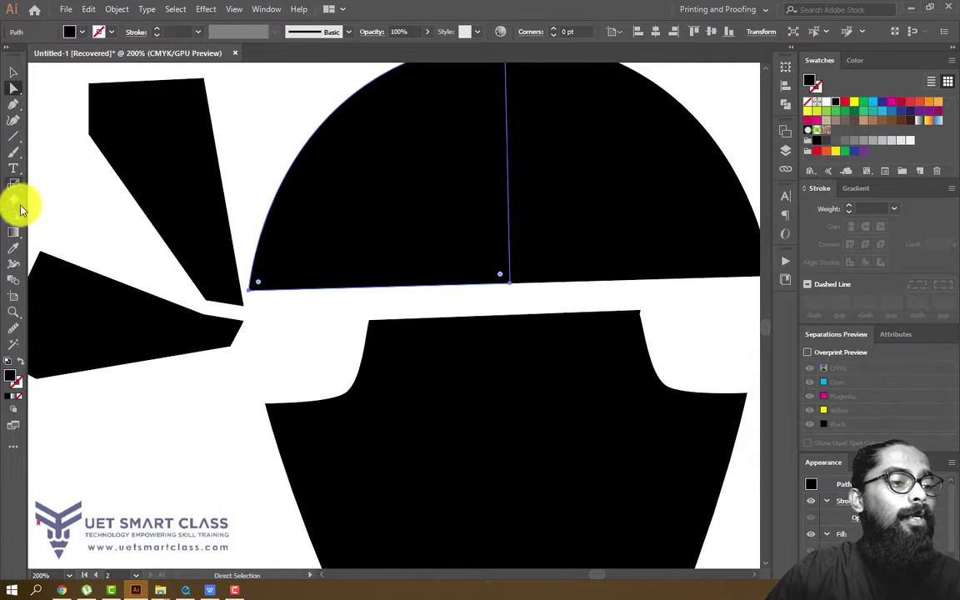
{"action": "left_click_drag", "start_coordinate": [18, 202], "coordinate": [101, 237]}
{"action": "left_click", "coordinate": [89, 241]}
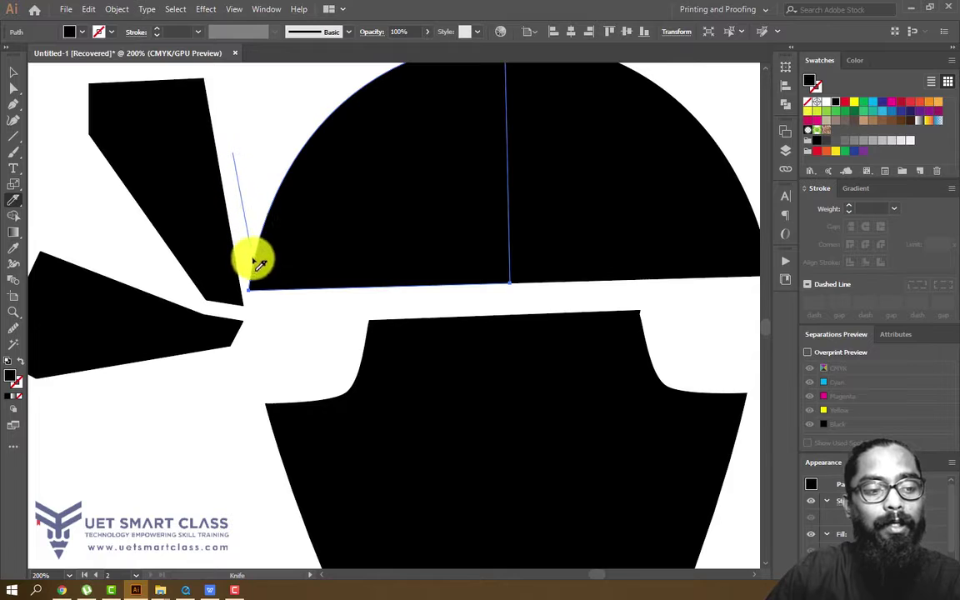
{"action": "left_click_drag", "start_coordinate": [269, 298], "coordinate": [270, 318]}
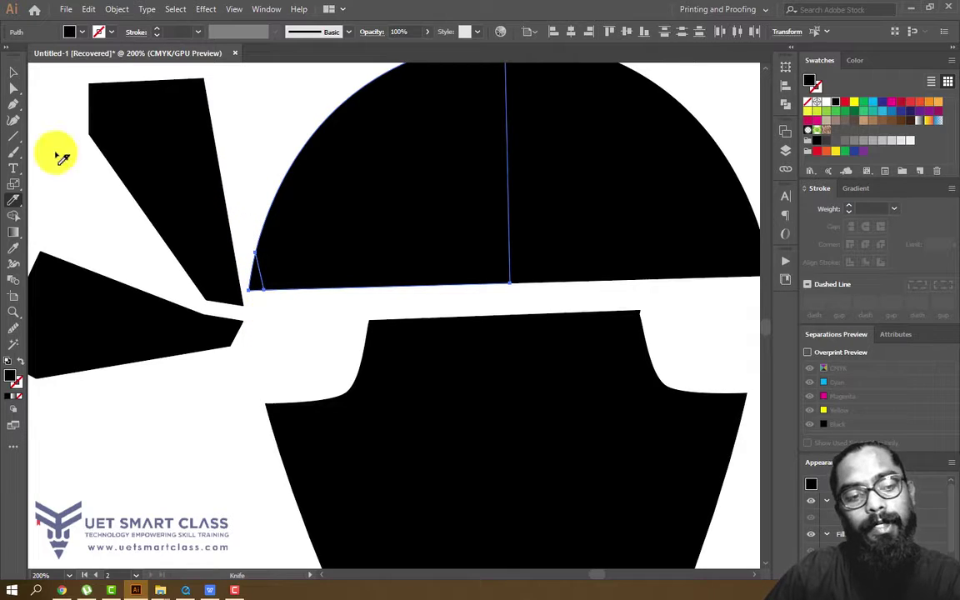
- Ungroup the cut dome and delete the small sliver at its lower corner beside the ray tips
{"action": "left_click", "coordinate": [12, 73]}
{"action": "left_click", "coordinate": [232, 86]}
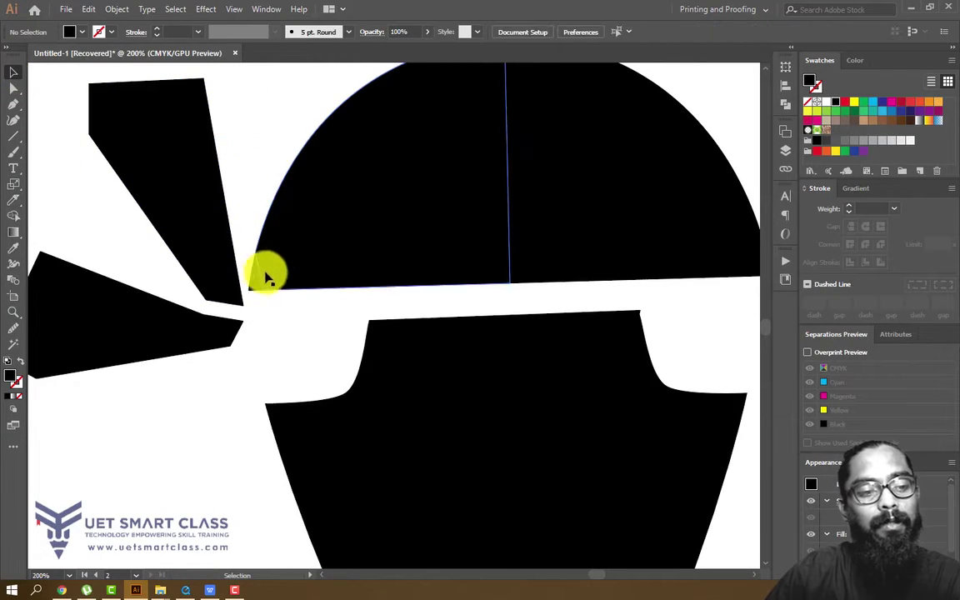
{"action": "left_click", "coordinate": [255, 282]}
{"action": "right_click", "coordinate": [253, 283]}
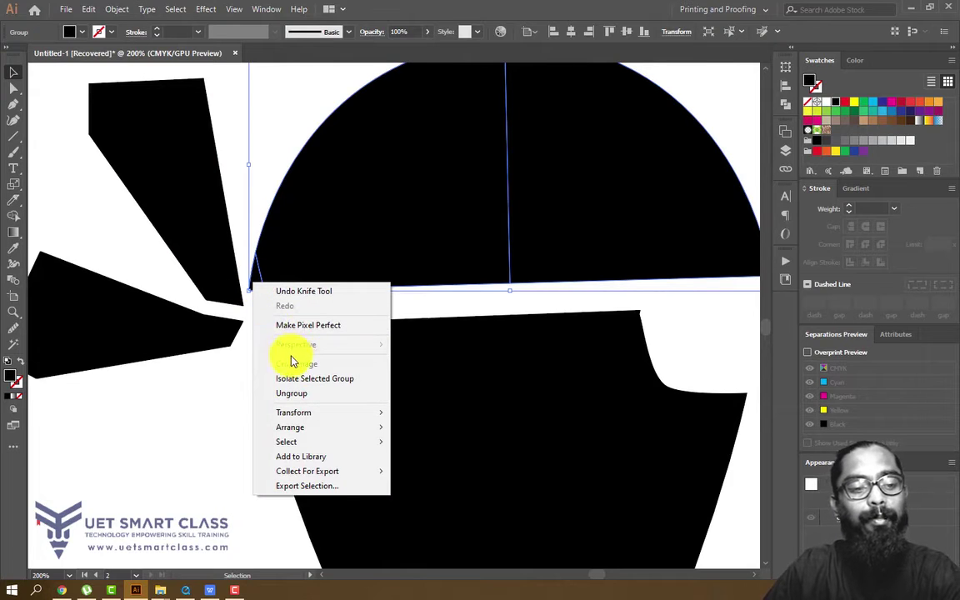
{"action": "left_click", "coordinate": [299, 393]}
{"action": "left_click", "coordinate": [234, 375]}
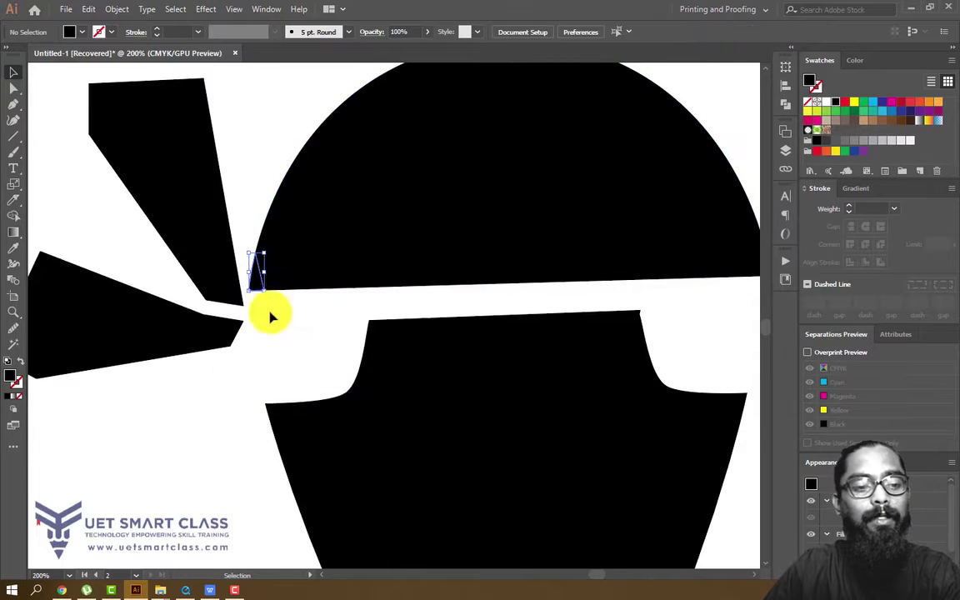
- Nudge the upper ray slightly closer to the dome's trimmed corner
{"action": "key", "text": "ctrl+minus"}
{"action": "key", "text": "ctrl+minus"}
{"action": "key", "text": "ctrl+minus"}
{"action": "key", "text": "ctrl+minus"}
{"action": "key", "text": "ctrl+equal"}
{"action": "key", "text": "ctrl+equal"}
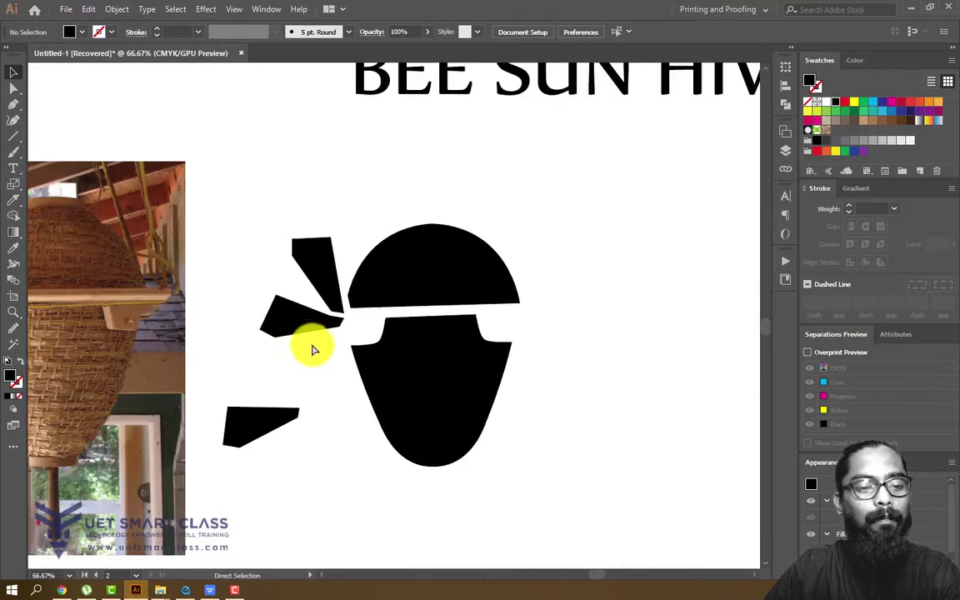
{"action": "left_click_drag", "start_coordinate": [283, 333], "coordinate": [268, 304]}
{"action": "key", "text": "Right"}
{"action": "key", "text": "Right"}
{"action": "key", "text": "Right"}
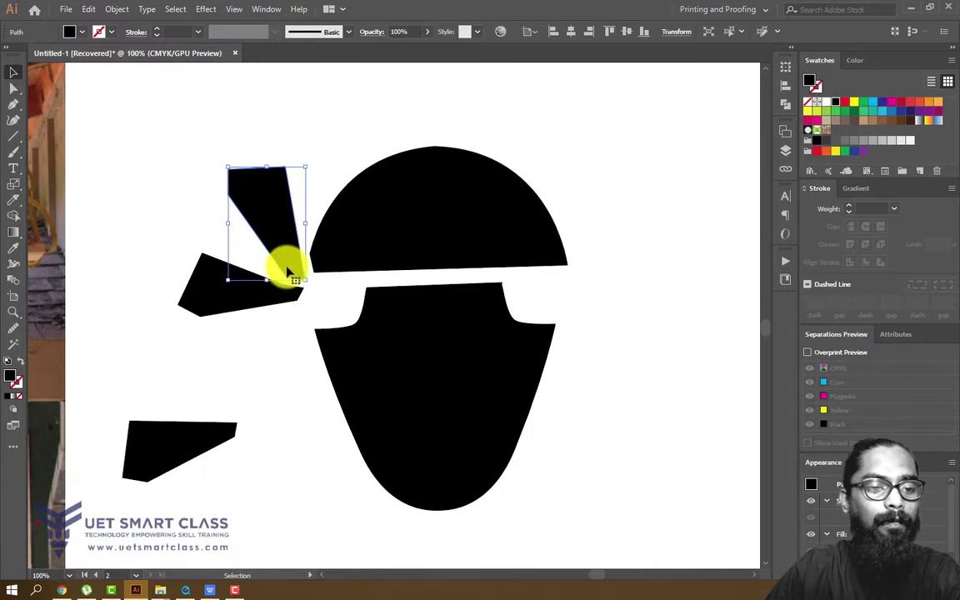
{"action": "left_click", "coordinate": [337, 298]}
{"action": "left_click_drag", "start_coordinate": [313, 330], "coordinate": [304, 288]}
- Move the lower ray directly beneath the middle ray and rotate it counterclockwise, with its tip near the hive body's upper corner
{"action": "left_click_drag", "start_coordinate": [187, 400], "coordinate": [257, 304]}
{"action": "left_click_drag", "start_coordinate": [300, 273], "coordinate": [275, 297]}
{"action": "left_click", "coordinate": [643, 265]}
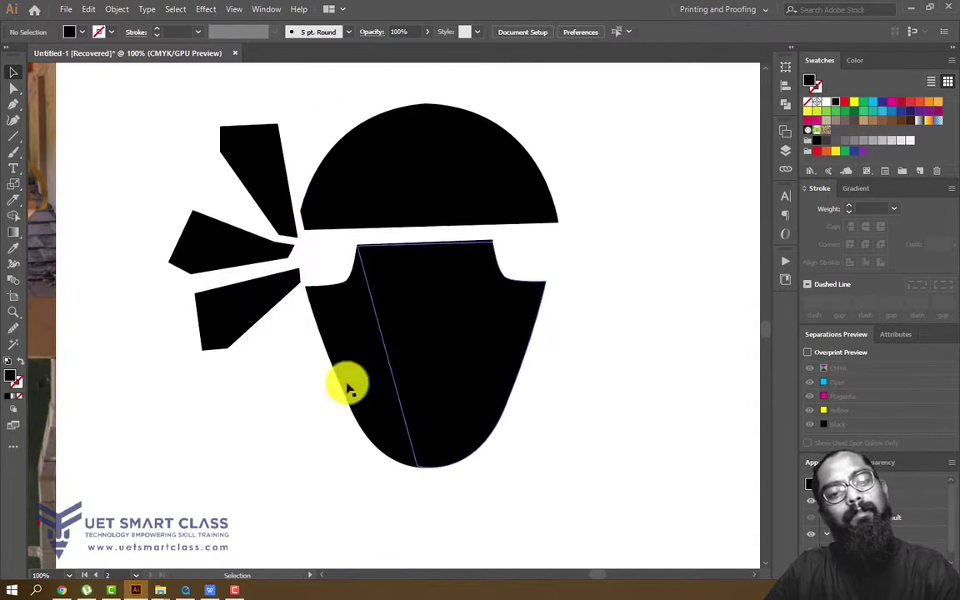
{"action": "left_click", "coordinate": [255, 313]}
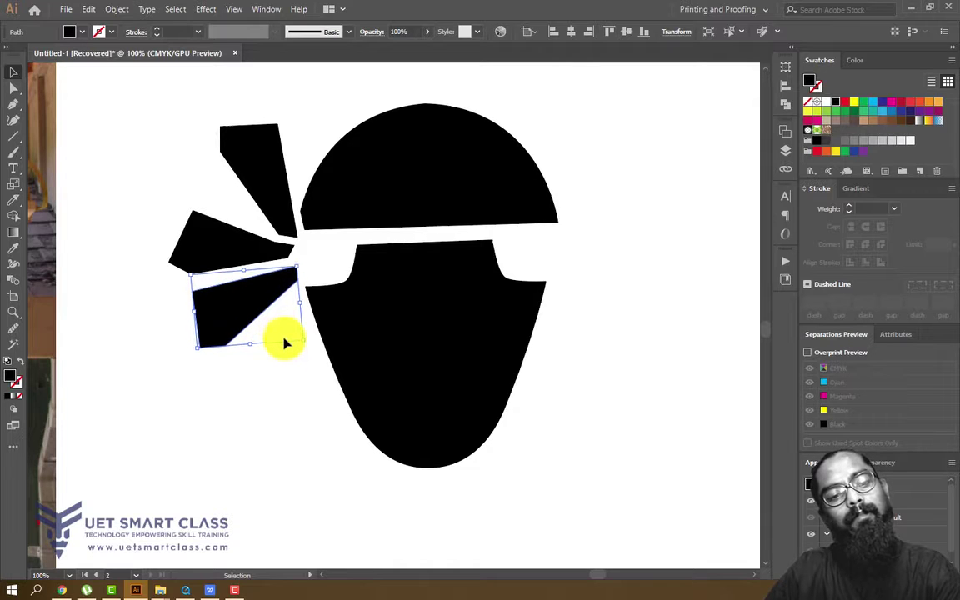
{"action": "left_click_drag", "start_coordinate": [305, 344], "coordinate": [318, 333]}
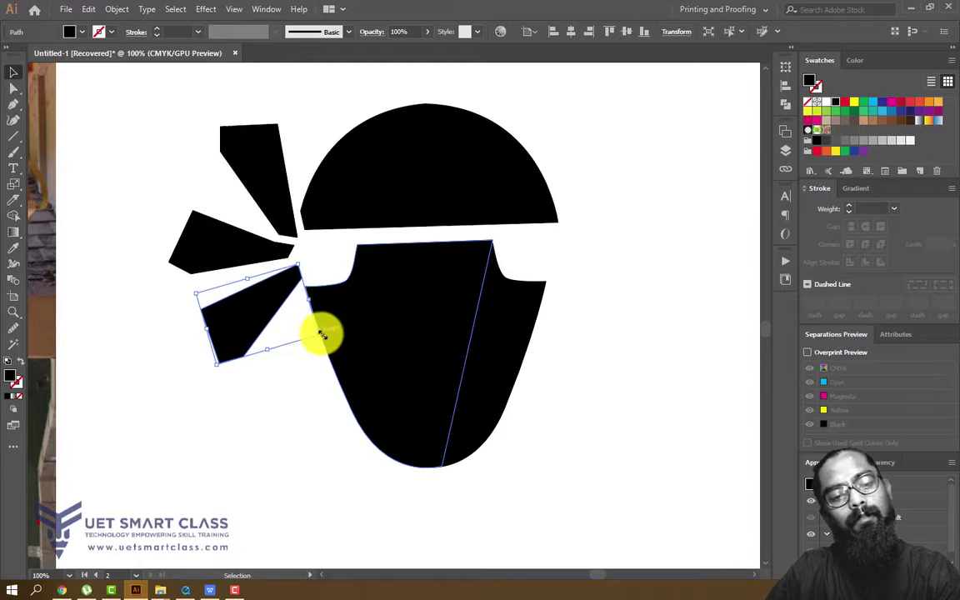
{"action": "left_click", "coordinate": [628, 296]}
- Copy the three rays to the opposite side of the hive and group the copies
{"action": "key", "text": "ctrl+minus"}
{"action": "key", "text": "ctrl+minus"}
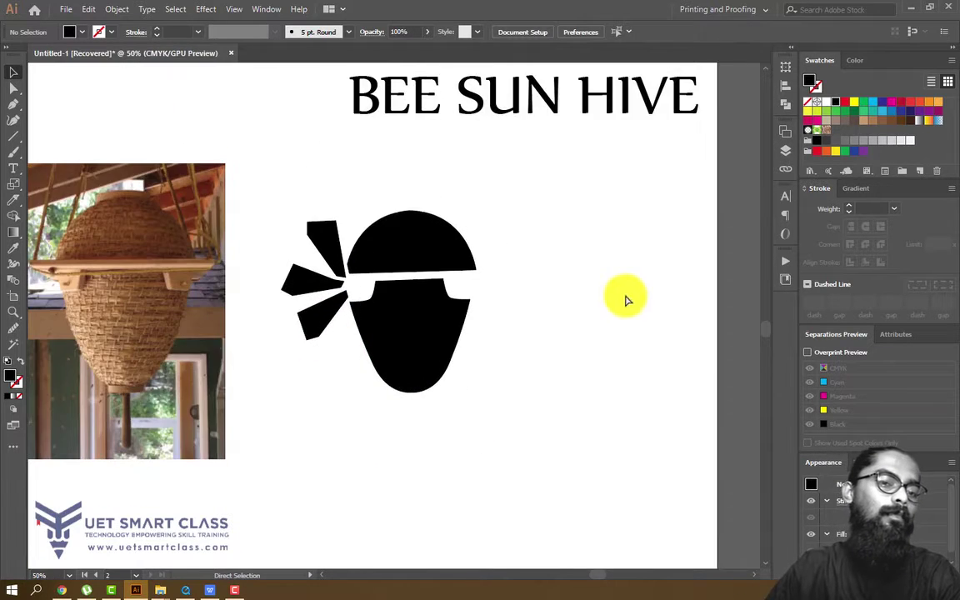
{"action": "left_click_drag", "start_coordinate": [542, 246], "coordinate": [552, 198]}
{"action": "left_click", "coordinate": [12, 72]}
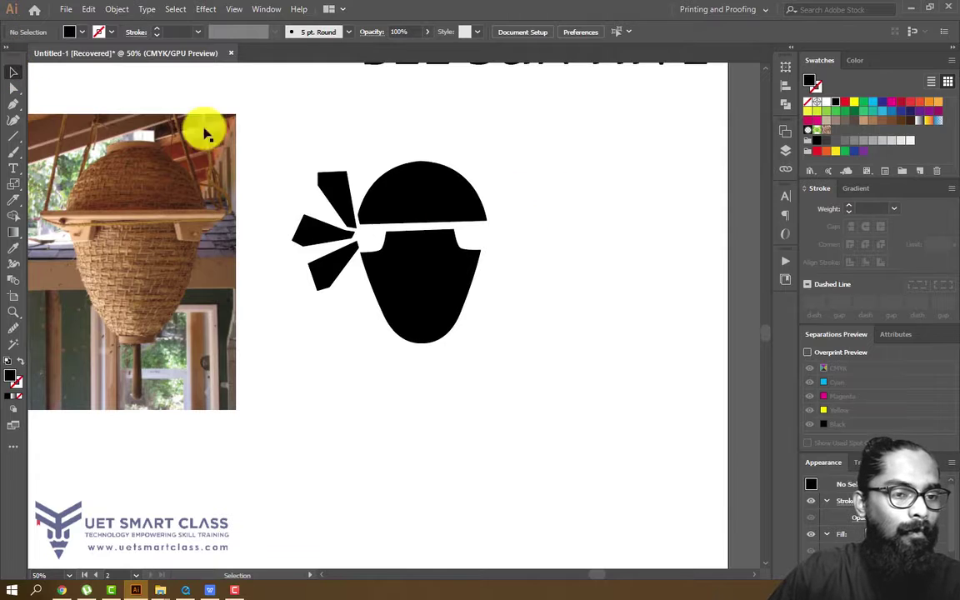
{"action": "left_click_drag", "start_coordinate": [275, 154], "coordinate": [514, 253]}
{"action": "key", "text": "a"}
{"action": "key", "text": "v"}
{"action": "key", "text": "ctrl+g"}
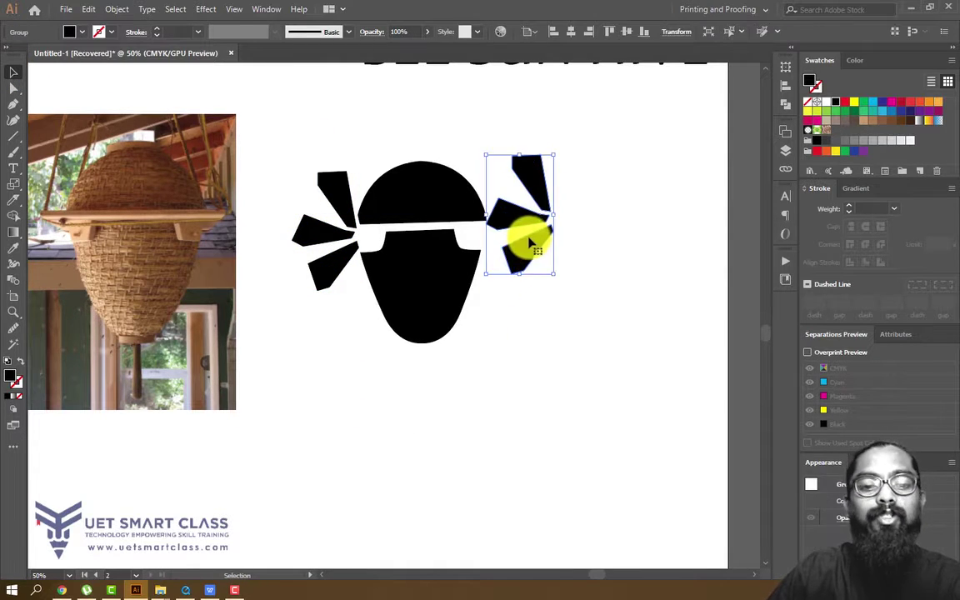
- Try reflecting the copied ray group about the vertical axis beside the dome, and delete the copy
{"action": "right_click", "coordinate": [527, 244]}
{"action": "mouse_move", "coordinate": [595, 379]}
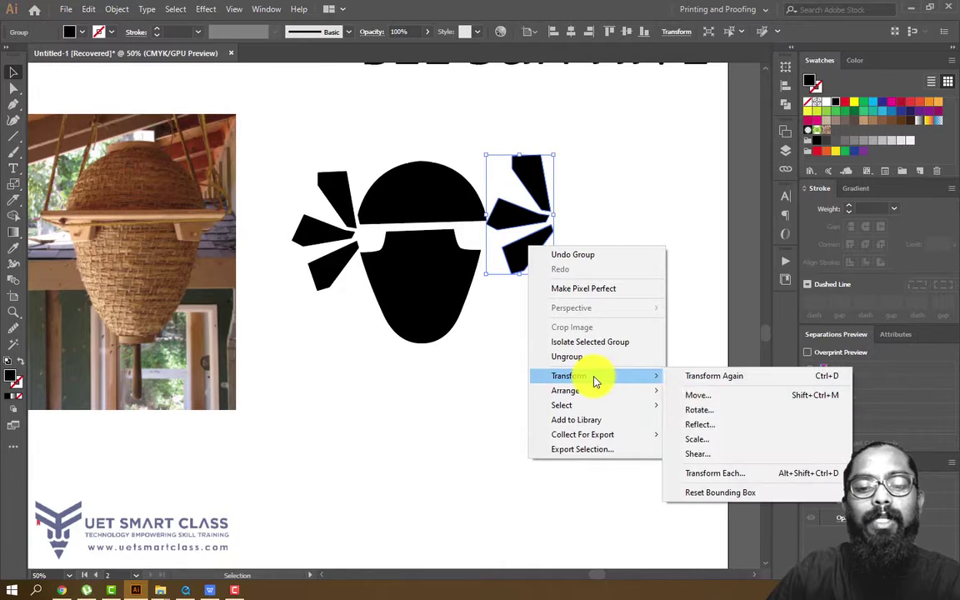
{"action": "left_click", "coordinate": [698, 426]}
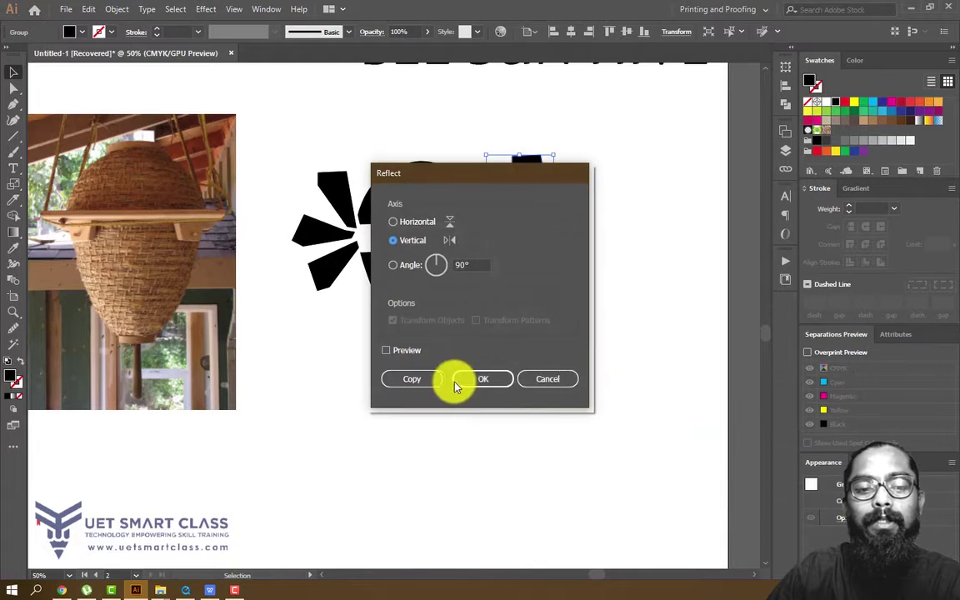
{"action": "left_click", "coordinate": [479, 379]}
{"action": "mouse_move", "coordinate": [520, 214]}
{"action": "left_mouse_down"}
{"action": "mouse_move", "coordinate": [533, 226]}
{"action": "mouse_move", "coordinate": [526, 231]}
{"action": "left_mouse_up"}
{"action": "key", "text": "Delete"}
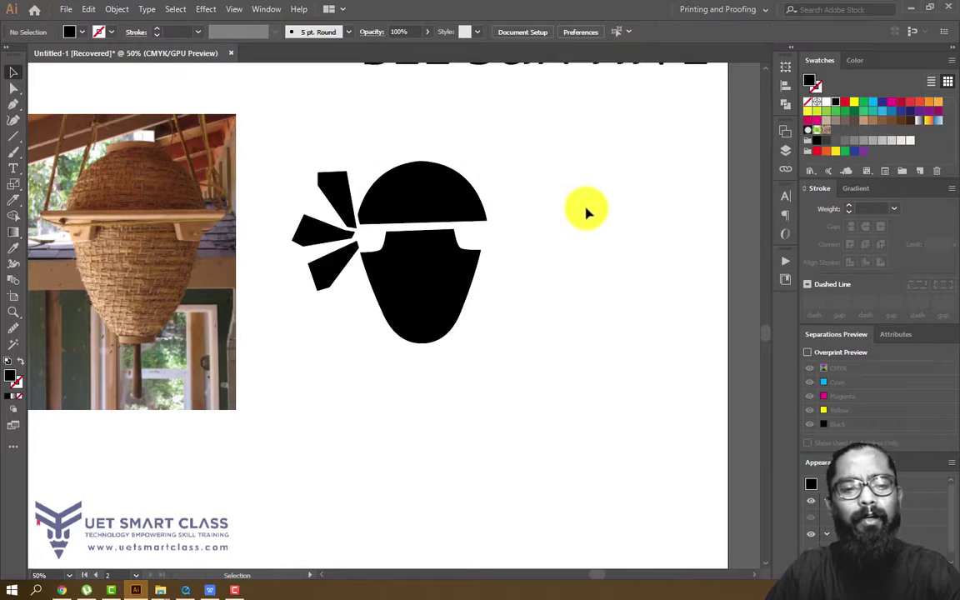
- Group the hive and its rays, and erase the half without rays along the vertical centre line
{"action": "left_click_drag", "start_coordinate": [561, 157], "coordinate": [336, 348]}
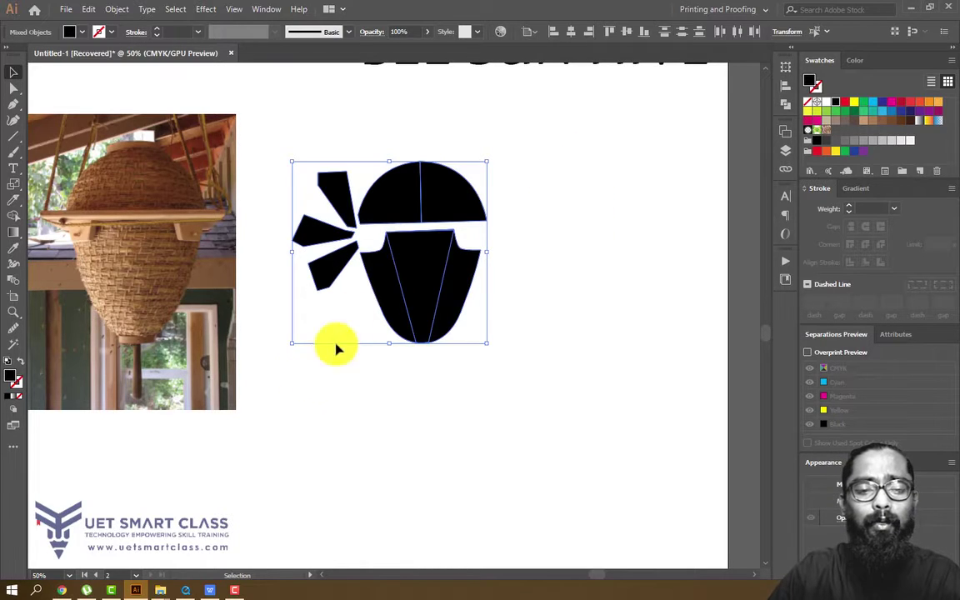
{"action": "right_click", "coordinate": [432, 259]}
{"action": "left_click", "coordinate": [484, 332]}
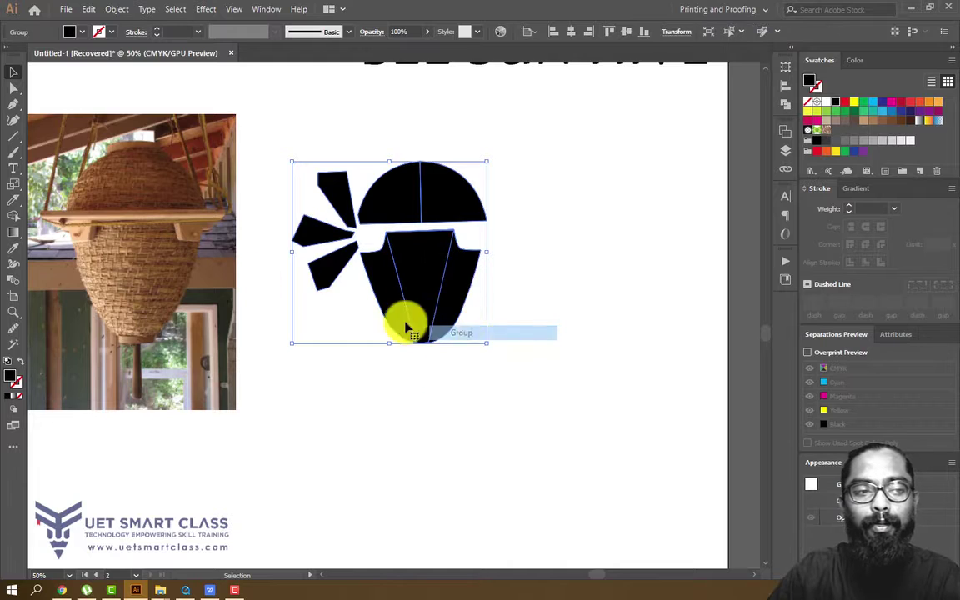
{"action": "left_click_drag", "start_coordinate": [13, 204], "coordinate": [54, 199]}
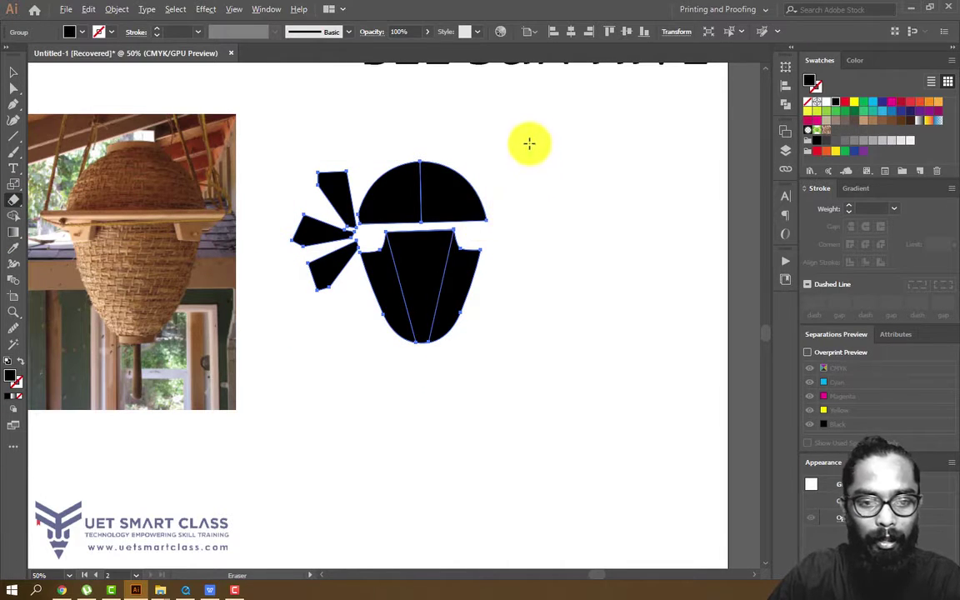
{"action": "left_click_drag", "start_coordinate": [525, 124], "coordinate": [421, 374]}
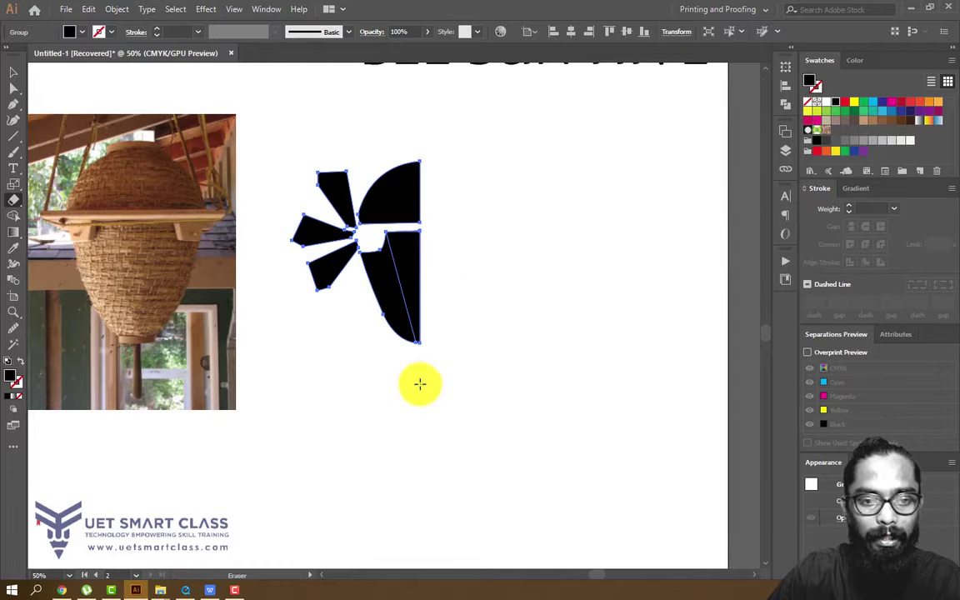
{"action": "left_click", "coordinate": [11, 75]}
{"action": "left_click", "coordinate": [503, 221]}
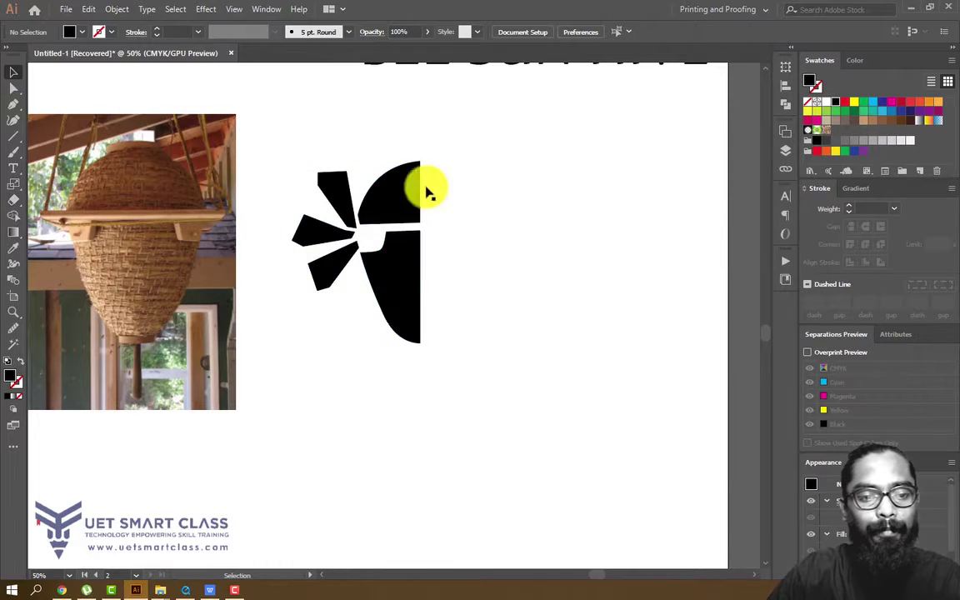
- Duplicate the remaining half and reflect the copy about the vertical axis, placing it against the original to complete the hive
{"action": "mouse_move", "coordinate": [458, 151]}
{"action": "left_mouse_down"}
{"action": "mouse_move", "coordinate": [332, 364]}
{"action": "mouse_move", "coordinate": [337, 304]}
{"action": "left_mouse_up"}
{"action": "left_click_drag", "start_coordinate": [336, 265], "coordinate": [461, 265]}
{"action": "right_click", "coordinate": [529, 191]}
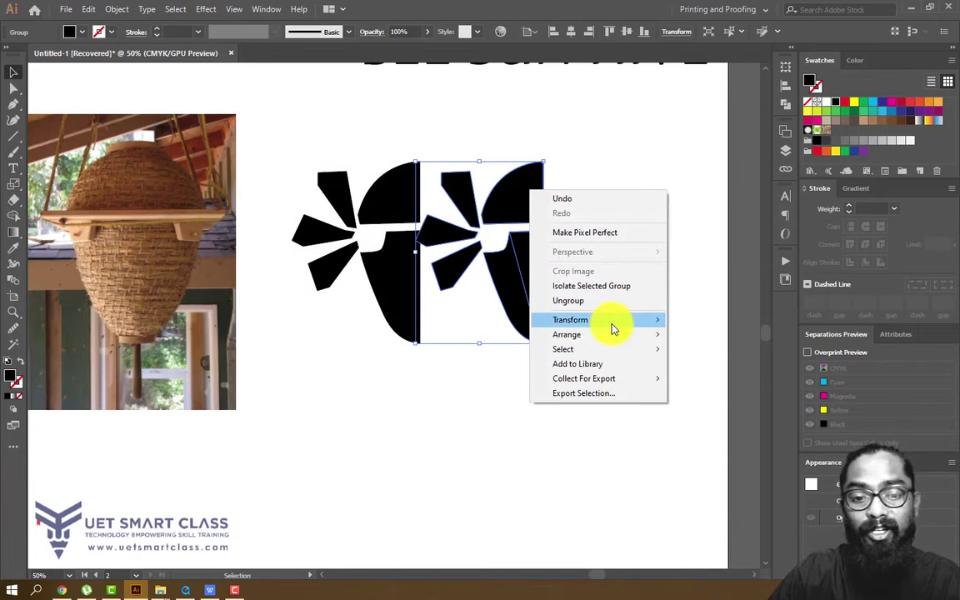
{"action": "mouse_move", "coordinate": [614, 322]}
{"action": "left_click", "coordinate": [696, 368]}
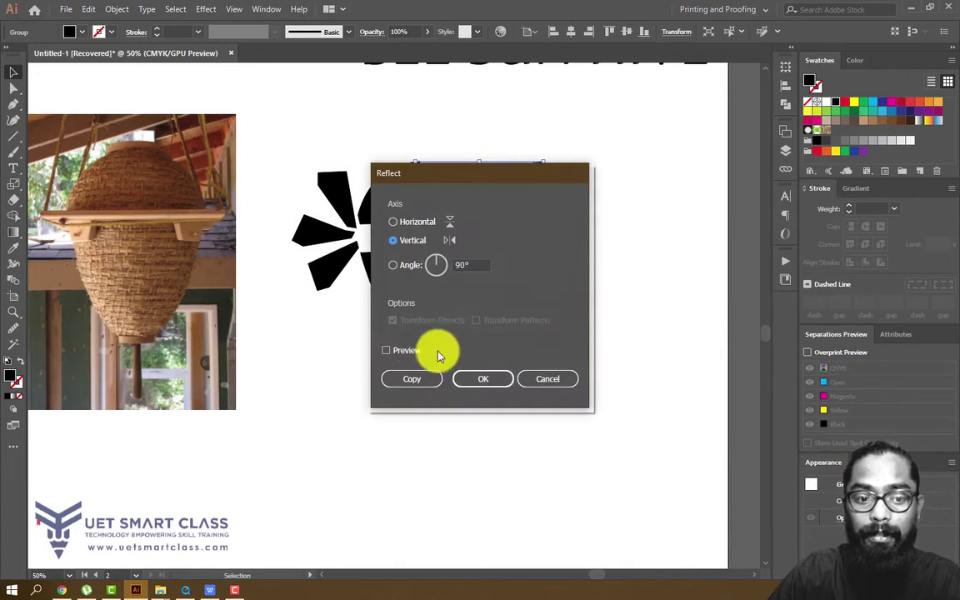
{"action": "left_click", "coordinate": [494, 379]}
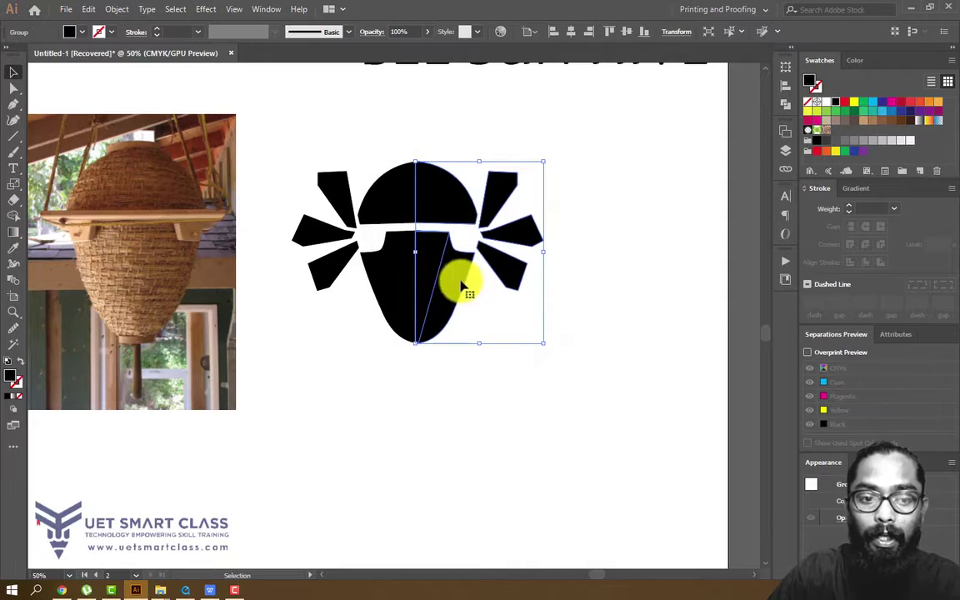
{"action": "mouse_move", "coordinate": [444, 279]}
{"action": "left_mouse_down"}
{"action": "mouse_move", "coordinate": [437, 274]}
{"action": "mouse_move", "coordinate": [446, 279]}
{"action": "left_mouse_up"}
{"action": "left_click", "coordinate": [604, 267]}
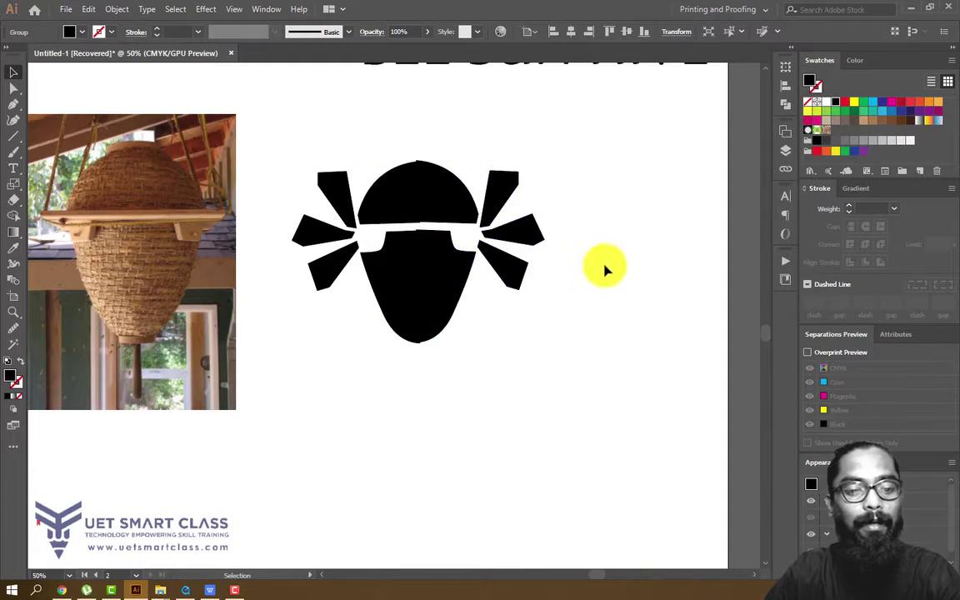
- Nudge the mirrored half outward so the two halves no longer overlap along the hive's centre line
{"action": "left_click_drag", "start_coordinate": [569, 145], "coordinate": [439, 396]}
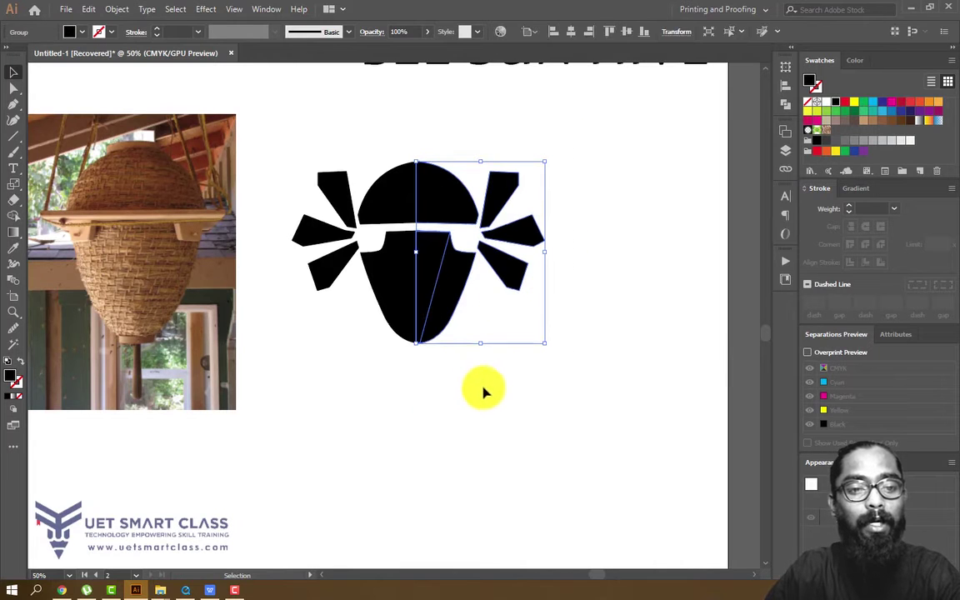
{"action": "key", "text": "ctrl+plus"}
{"action": "key", "text": "ctrl+plus"}
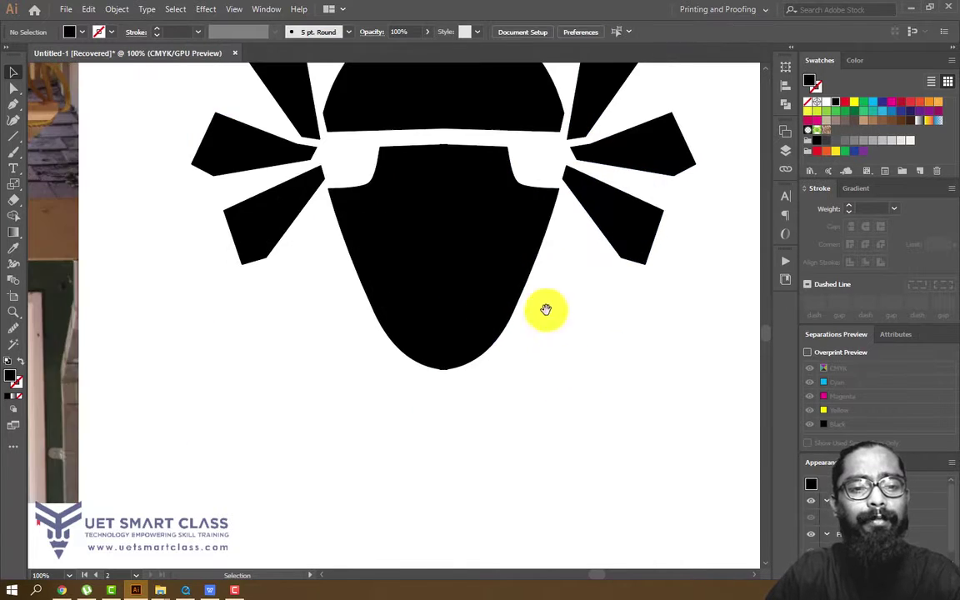
{"action": "left_click_drag", "start_coordinate": [590, 199], "coordinate": [493, 312]}
{"action": "left_click_drag", "start_coordinate": [625, 122], "coordinate": [402, 548]}
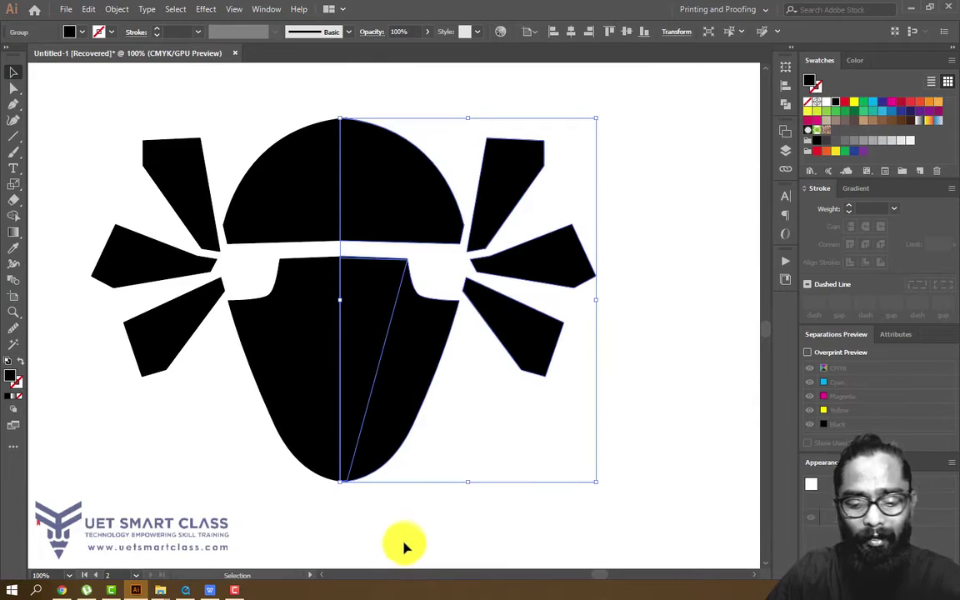
{"action": "key", "text": "Right"}
{"action": "key", "text": "Right"}
{"action": "key", "text": "Right"}
{"action": "key", "text": "Right"}
{"action": "key", "text": "Right"}
{"action": "key", "text": "Right"}
{"action": "key", "text": "Right"}
{"action": "key", "text": "Right"}
{"action": "key", "text": "Right"}
{"action": "key", "text": "Right"}
{"action": "key", "text": "Right"}
{"action": "key", "text": "Right"}
{"action": "key", "text": "Left"}
{"action": "key", "text": "Left"}
{"action": "key", "text": "Left"}
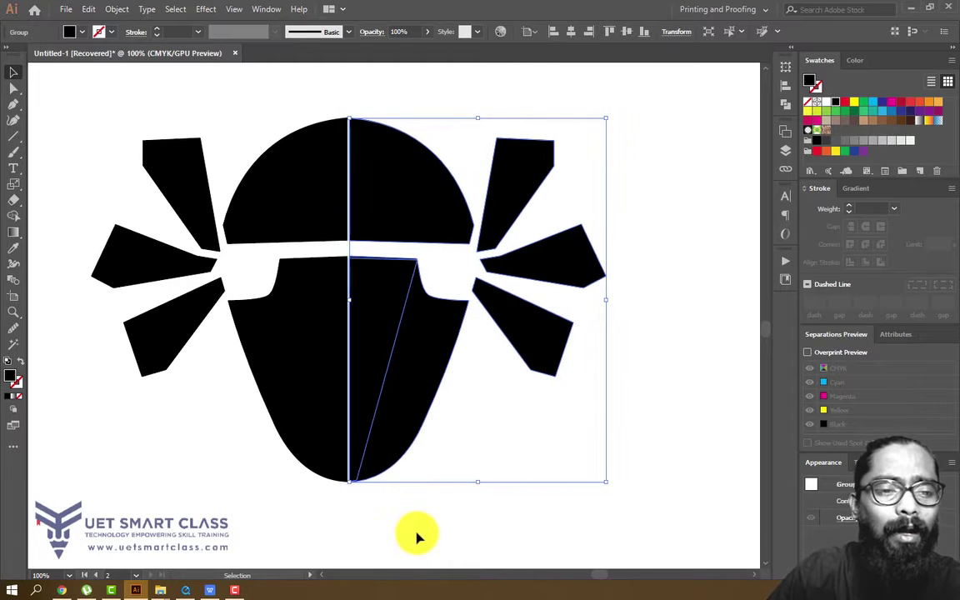
{"action": "left_click", "coordinate": [639, 446]}
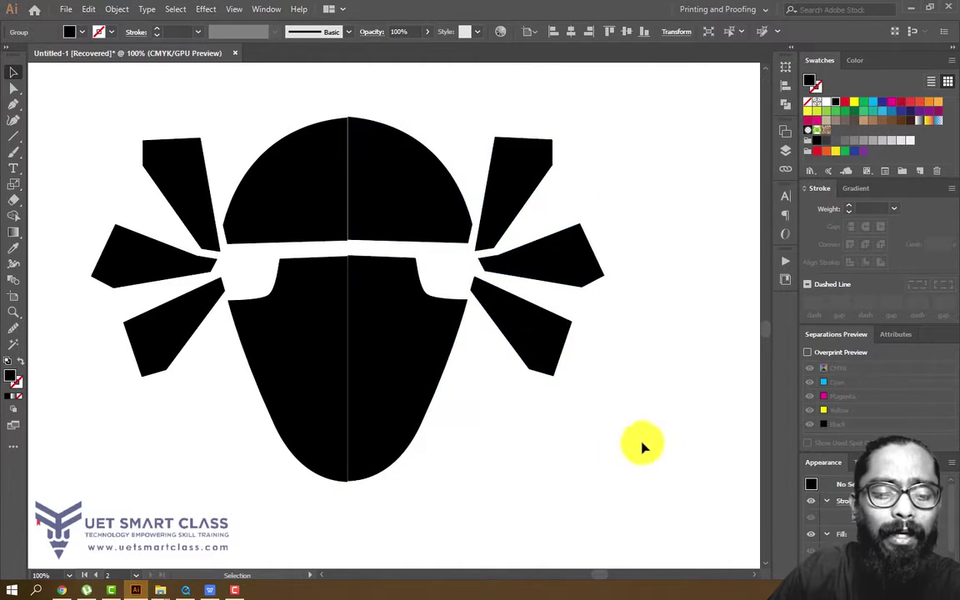
- Nudge the mirrored half slightly inward to close the thin seam along the centre line
{"action": "left_click_drag", "start_coordinate": [623, 109], "coordinate": [382, 428]}
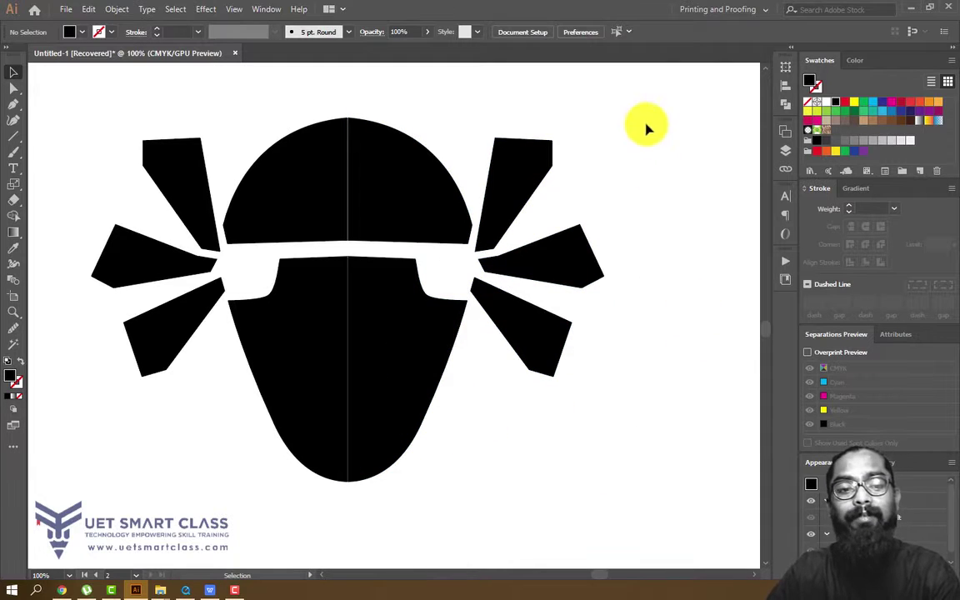
{"action": "left_click_drag", "start_coordinate": [646, 123], "coordinate": [407, 505]}
{"action": "key", "text": "Left"}
{"action": "key", "text": "Left"}
{"action": "left_click", "coordinate": [694, 355]}
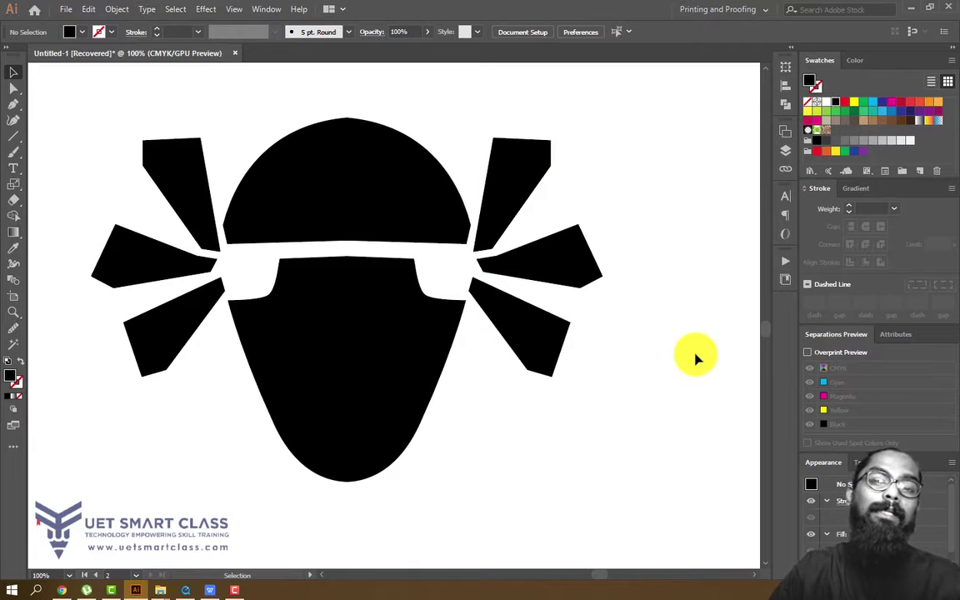
{"action": "key", "text": "ctrl+minus"}
{"action": "key", "text": "ctrl+minus"}
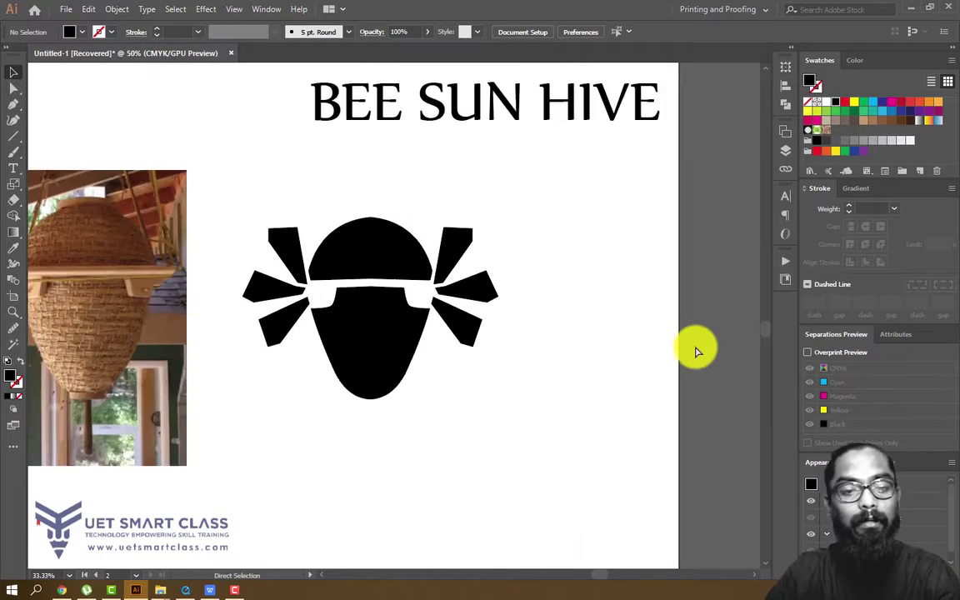
- Draw a closed, tapering curved stripe with the Pen tool across the hive's lower body, widest at its left edge
{"action": "key", "text": "ctrl+plus"}
{"action": "left_click_drag", "start_coordinate": [397, 251], "coordinate": [350, 242]}
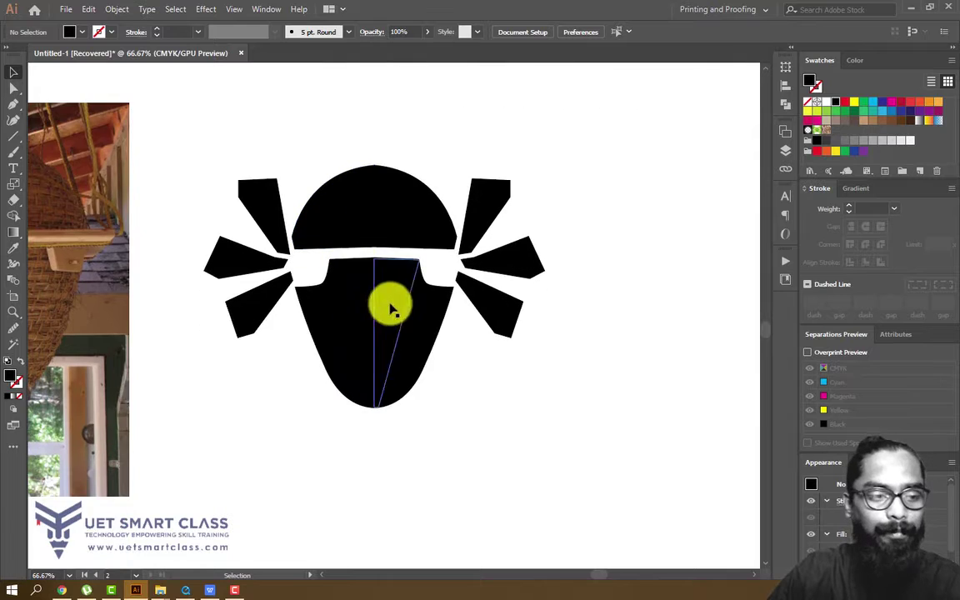
{"action": "left_click_drag", "start_coordinate": [12, 108], "coordinate": [49, 92]}
{"action": "left_click_drag", "start_coordinate": [339, 313], "coordinate": [322, 259]}
{"action": "left_click_drag", "start_coordinate": [425, 245], "coordinate": [482, 271]}
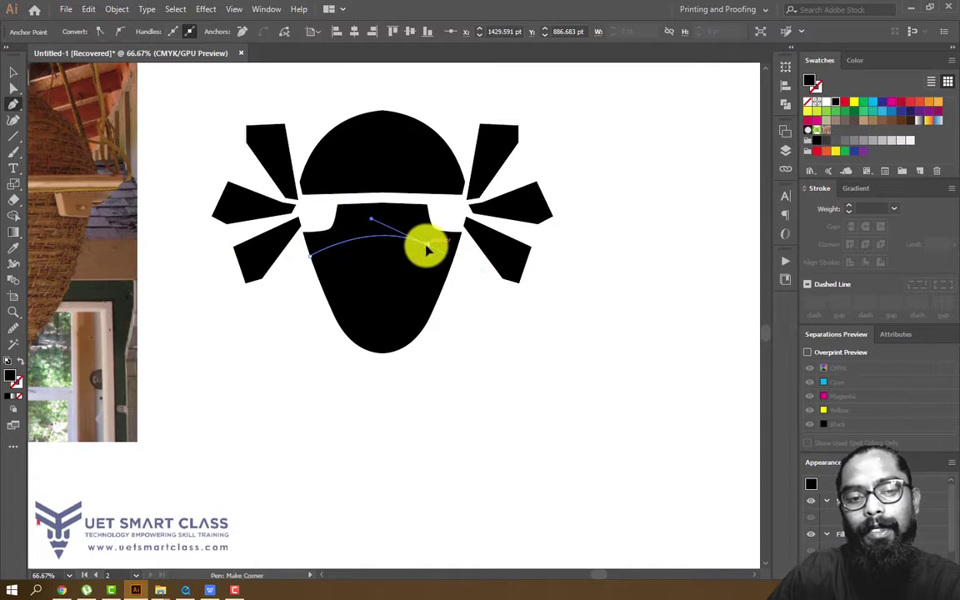
{"action": "left_click_drag", "start_coordinate": [322, 281], "coordinate": [320, 278]}
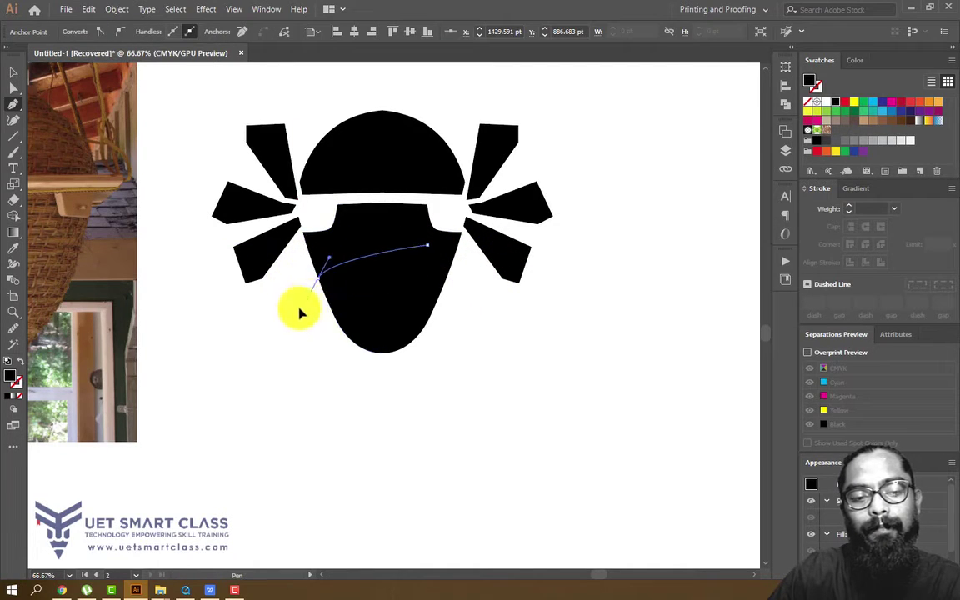
{"action": "left_click_drag", "start_coordinate": [287, 325], "coordinate": [285, 324]}
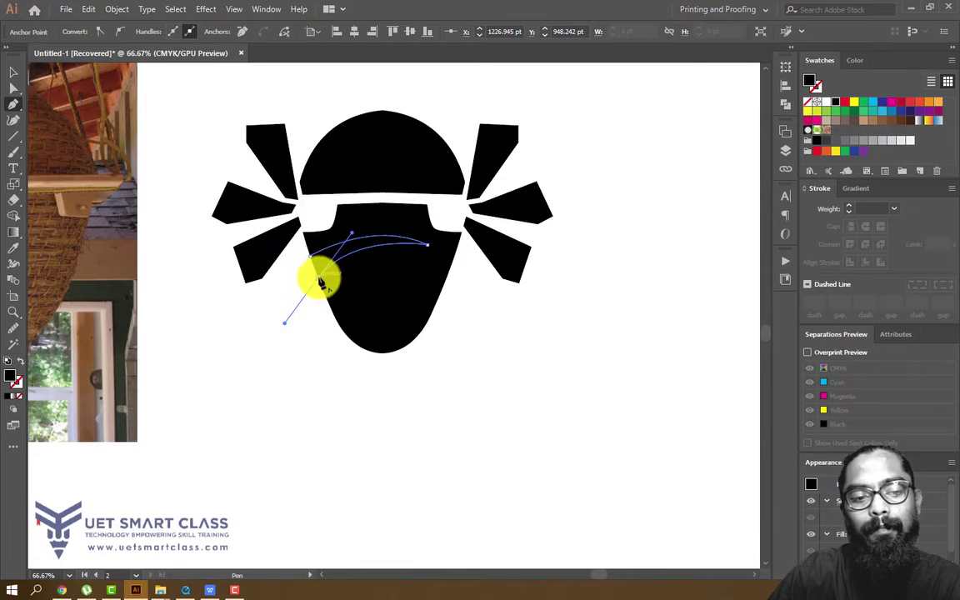
{"action": "left_click", "coordinate": [318, 277]}
{"action": "left_click", "coordinate": [309, 255]}
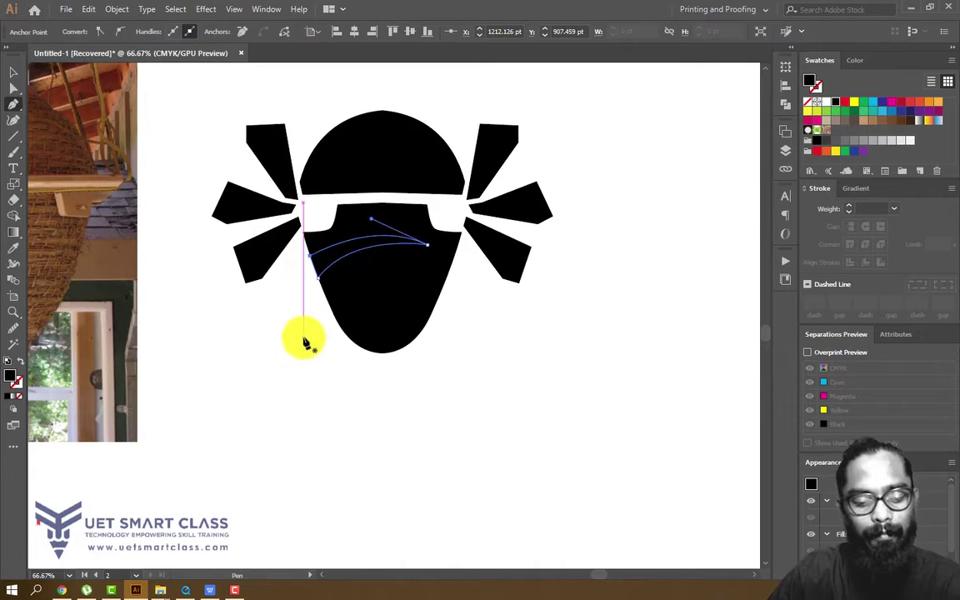
- Fill the curved stripe with the white of the artboard using the Eyedropper
{"action": "key", "text": "i"}
{"action": "left_click", "coordinate": [438, 354]}
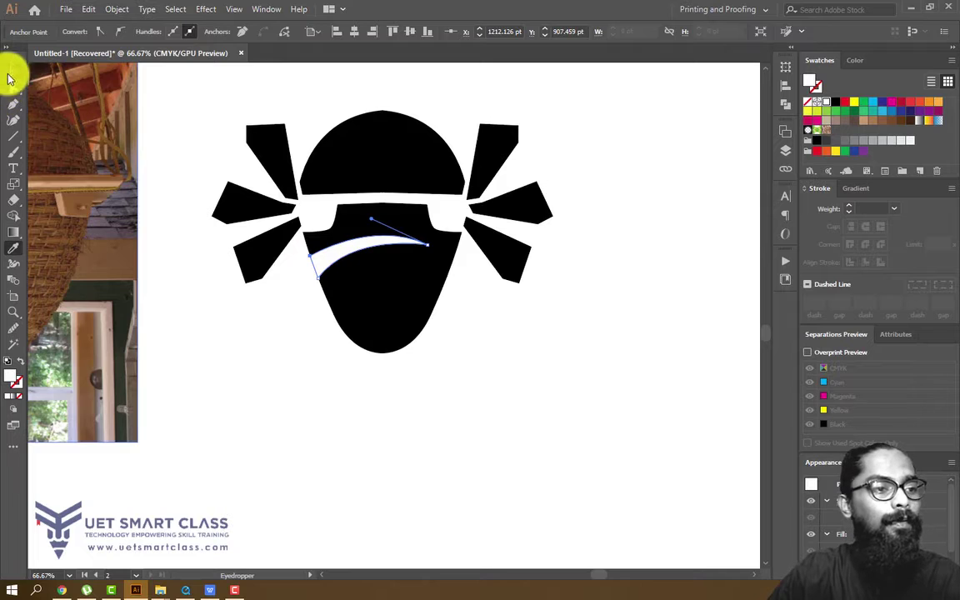
{"action": "left_click", "coordinate": [12, 73]}
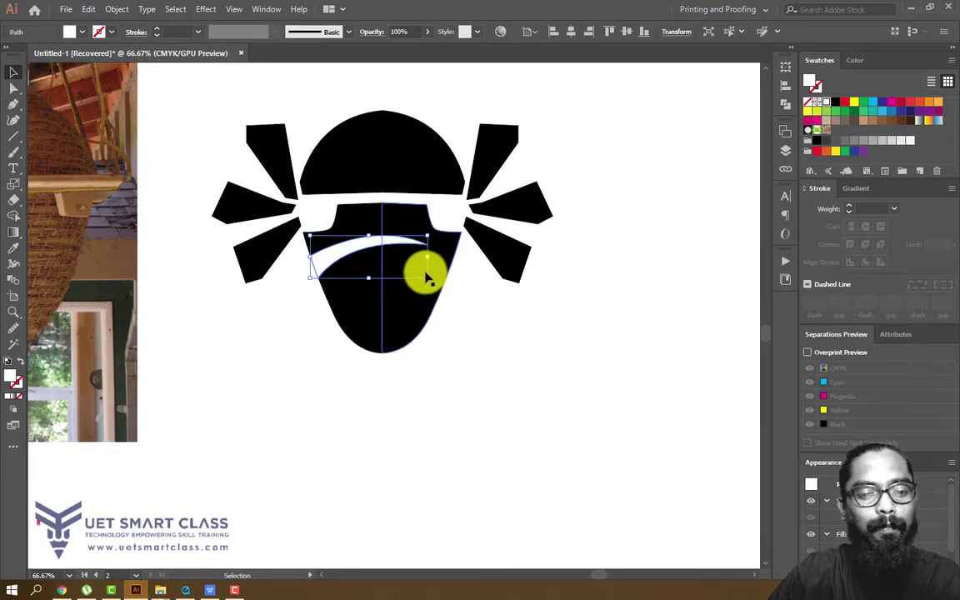
- Try enlarging and repositioning the white stripe across the hive body, and undo the changes
{"action": "left_click_drag", "start_coordinate": [427, 279], "coordinate": [442, 289]}
{"action": "left_click_drag", "start_coordinate": [352, 268], "coordinate": [349, 259]}
{"action": "key", "text": "ctrl+z"}
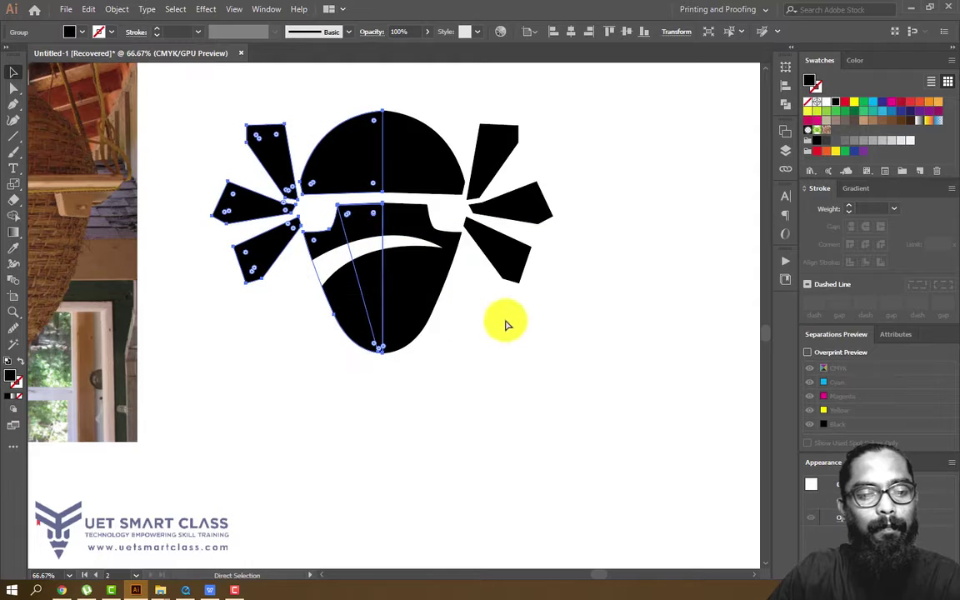
{"action": "left_click", "coordinate": [533, 327]}
{"action": "key", "text": "v"}
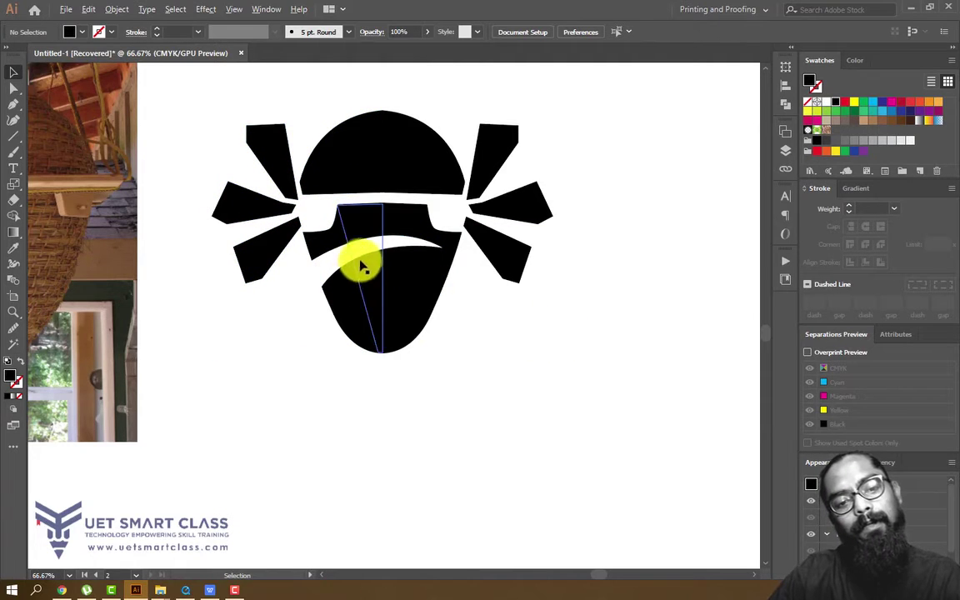
{"action": "left_click", "coordinate": [364, 252]}
{"action": "key", "text": "a"}
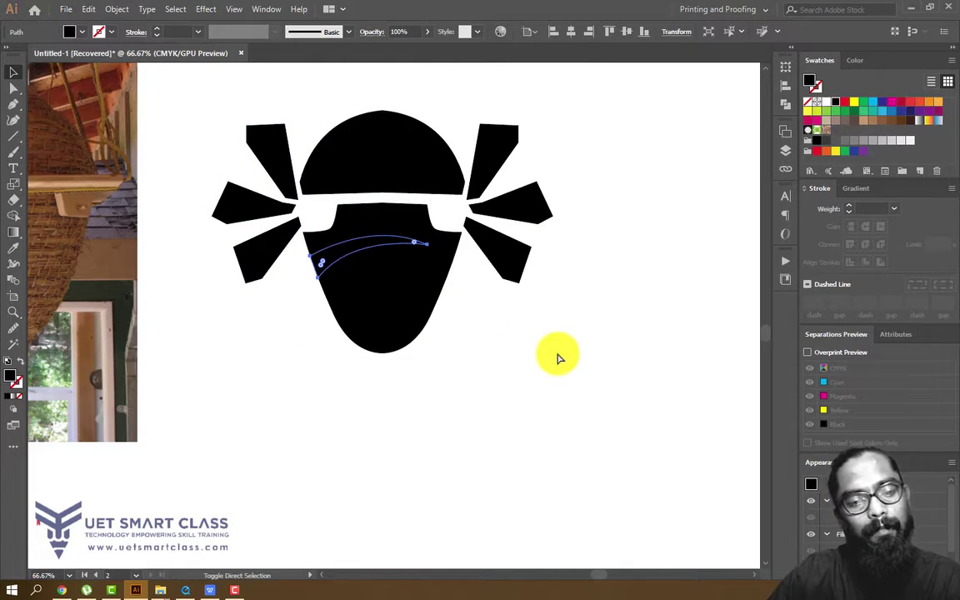
{"action": "key", "text": "v"}
{"action": "left_click", "coordinate": [553, 360]}
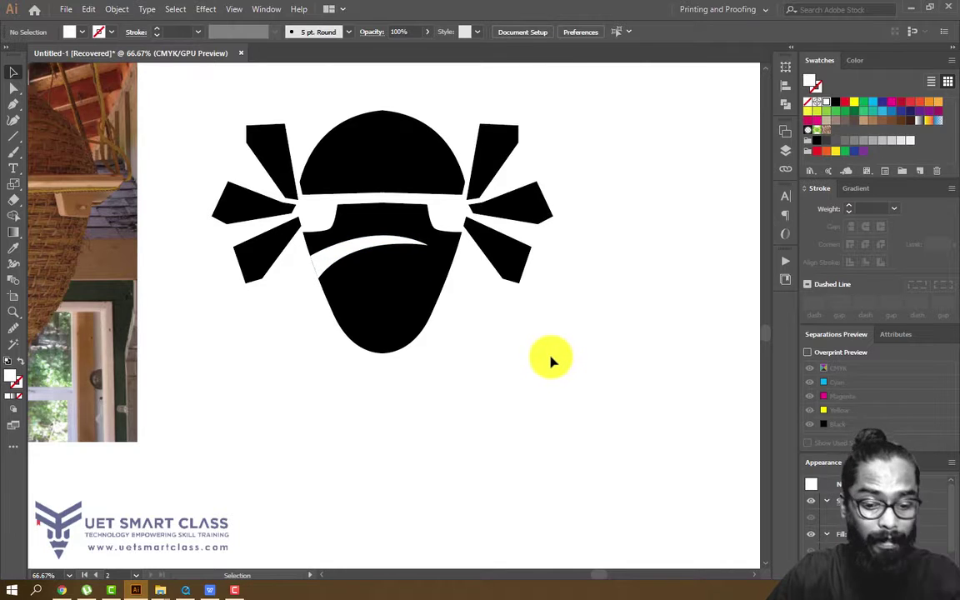
- Duplicate the white stripe below the first one and tilt the copy to follow the narrowing hive body
{"action": "key", "text": "ctrl+plus"}
{"action": "left_click", "coordinate": [326, 214]}
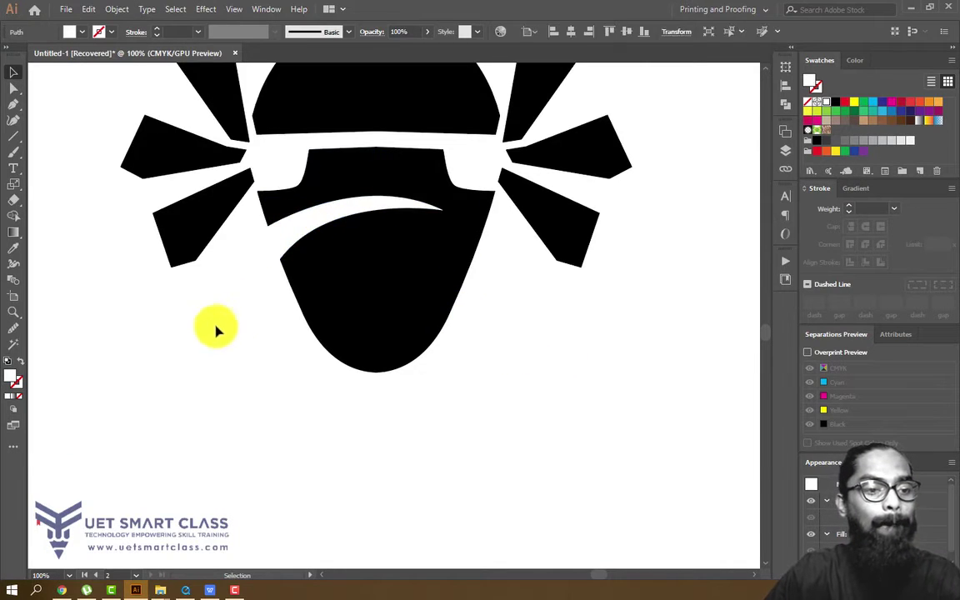
{"action": "left_click_drag", "start_coordinate": [307, 220], "coordinate": [331, 266]}
{"action": "left_click_drag", "start_coordinate": [464, 231], "coordinate": [443, 224]}
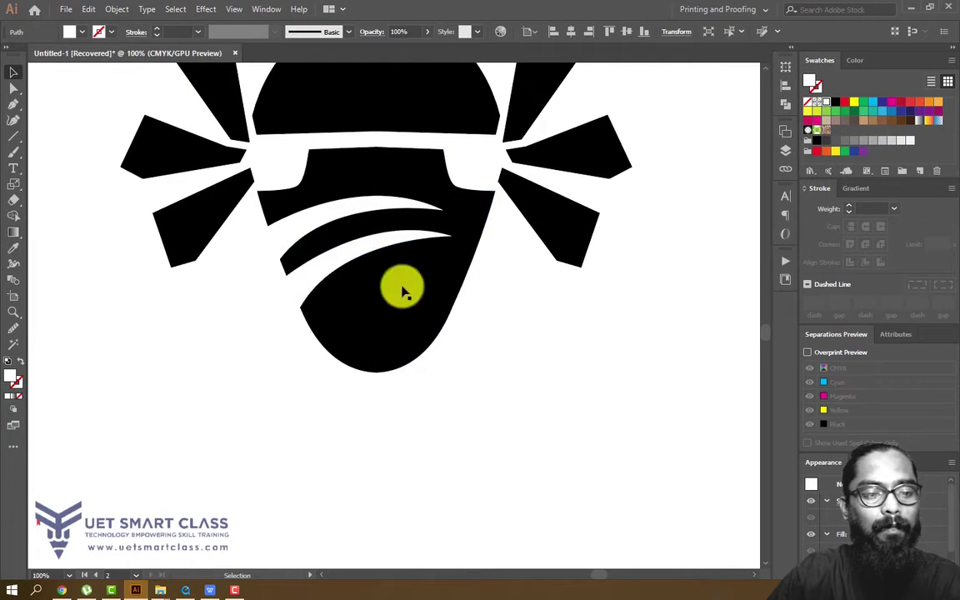
- Place a third copy of the white stripe near the hive's lower tip, tilted more steeply than the second
{"action": "key", "text": "ctrl+shift+a"}
{"action": "left_click_drag", "start_coordinate": [372, 248], "coordinate": [386, 298]}
{"action": "left_click_drag", "start_coordinate": [471, 266], "coordinate": [451, 258]}
{"action": "left_click_drag", "start_coordinate": [383, 299], "coordinate": [378, 294]}
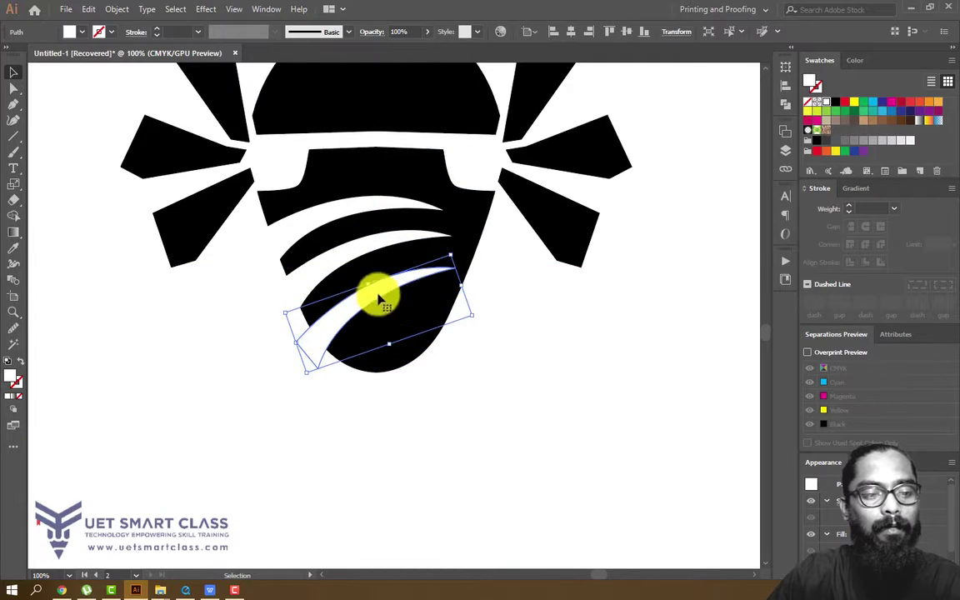
{"action": "left_click", "coordinate": [540, 300]}
- Select all three white stripes and scale them up together over the hive's lower body
{"action": "key", "text": "ctrl+minus"}
{"action": "key", "text": "ctrl+minus"}
{"action": "key", "text": "ctrl+minus"}
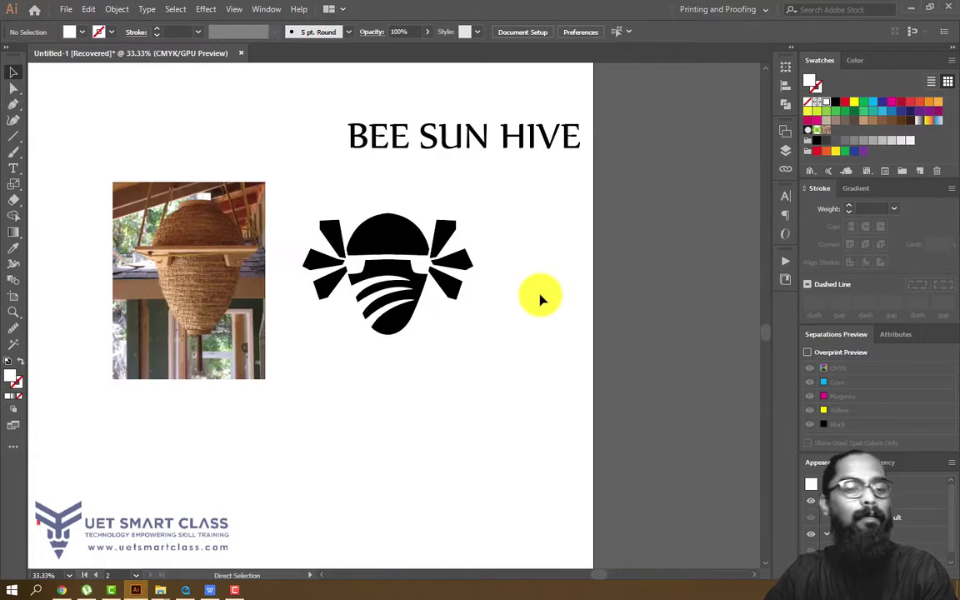
{"action": "key", "text": "ctrl+plus"}
{"action": "key", "text": "ctrl+plus"}
{"action": "key", "text": "ctrl+plus"}
{"action": "left_click_drag", "start_coordinate": [261, 193], "coordinate": [373, 298]}
{"action": "left_click_drag", "start_coordinate": [456, 195], "coordinate": [499, 167]}
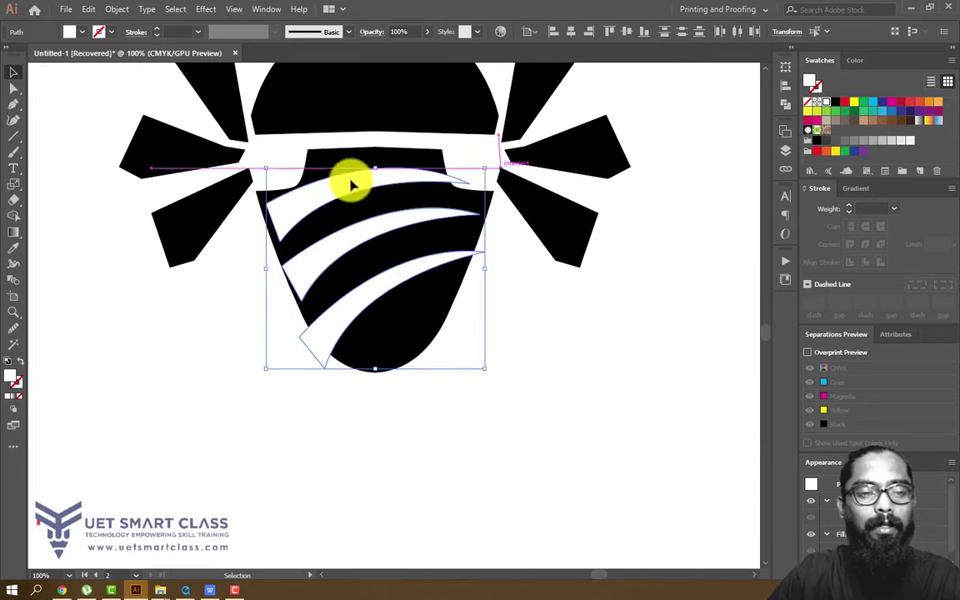
- Shift the three stripes lower and enlarge them further so they cut across the hive's full width
{"action": "left_click_drag", "start_coordinate": [350, 183], "coordinate": [347, 199]}
{"action": "left_click_drag", "start_coordinate": [487, 179], "coordinate": [498, 170]}
{"action": "left_click_drag", "start_coordinate": [361, 200], "coordinate": [356, 211]}
{"action": "left_click_drag", "start_coordinate": [494, 183], "coordinate": [500, 175]}
{"action": "left_click", "coordinate": [539, 388]}
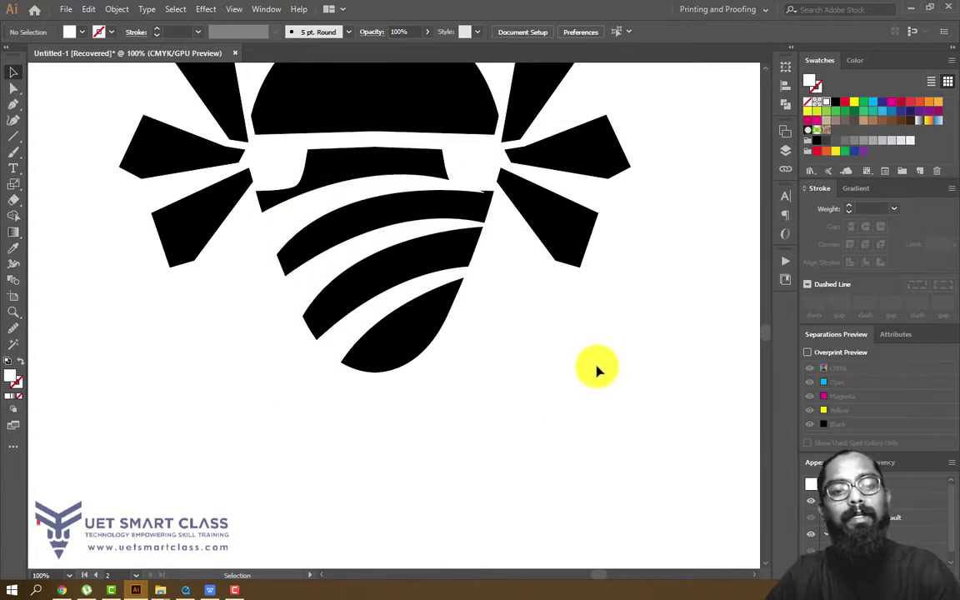
- Rotate the uppermost white stripe slightly to refine where it meets the hive's right edge
{"action": "left_click", "coordinate": [395, 198]}
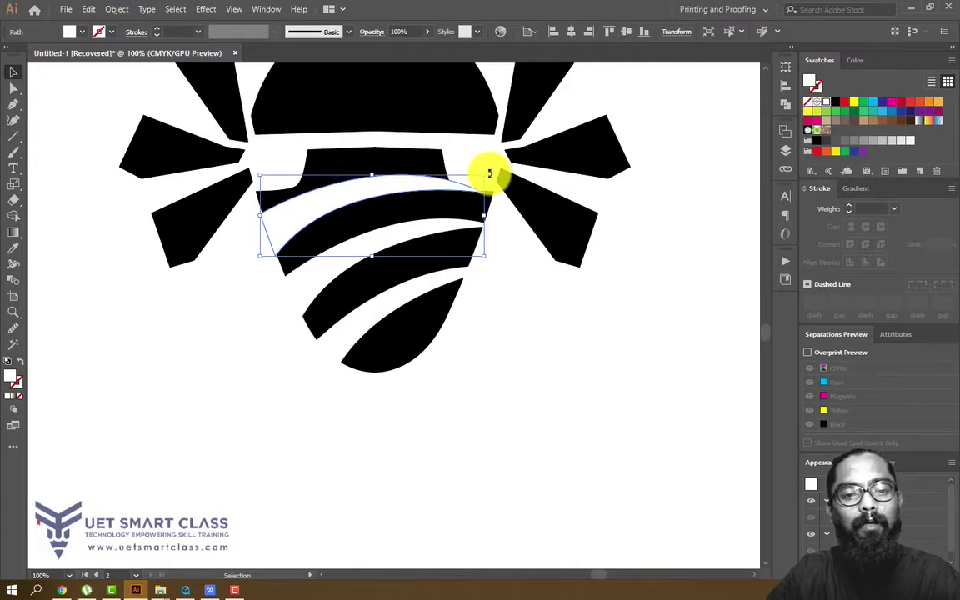
{"action": "left_click_drag", "start_coordinate": [490, 174], "coordinate": [492, 173]}
{"action": "left_click", "coordinate": [538, 278]}
- Try to draw an antenna above the hive's dome with the Line Segment tool, and delete it
{"action": "key", "text": "ctrl+0"}
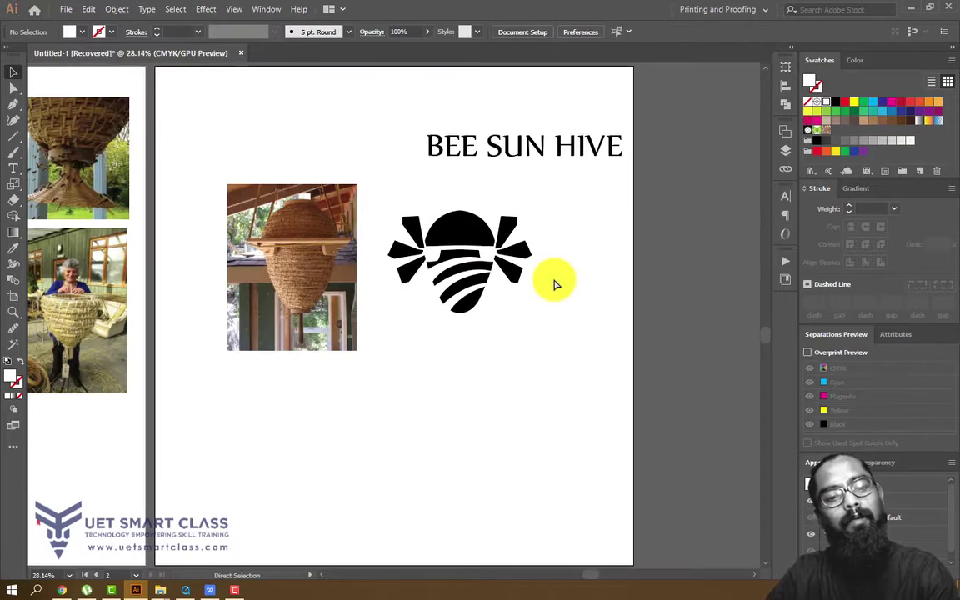
{"action": "scroll", "coordinate": [556, 284], "scroll_direction": "down", "scroll_amount": 2}
{"action": "scroll", "coordinate": [562, 281], "scroll_direction": "up", "scroll_amount": 5}
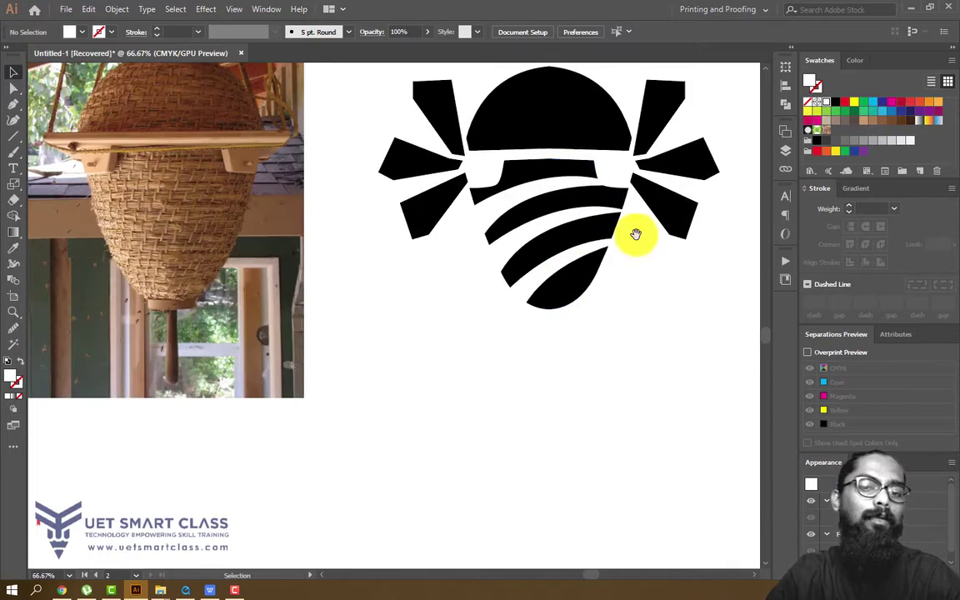
{"action": "left_click_drag", "start_coordinate": [634, 231], "coordinate": [472, 329]}
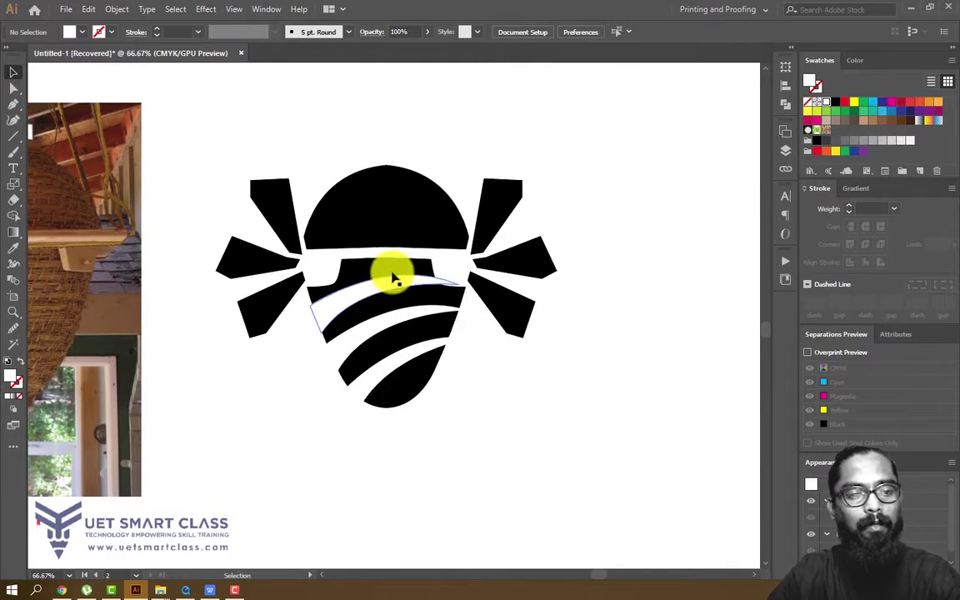
{"action": "left_click_drag", "start_coordinate": [381, 190], "coordinate": [357, 248]}
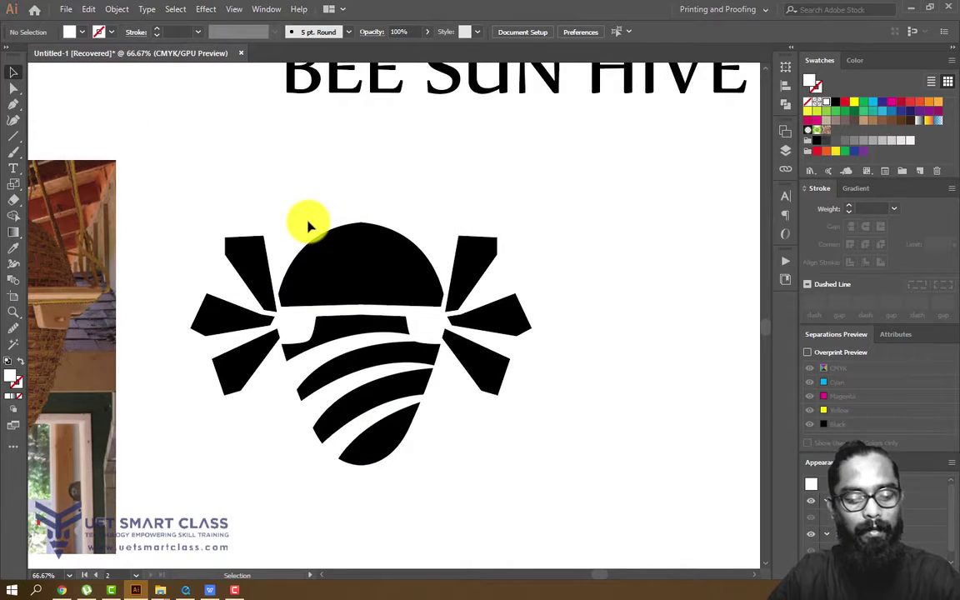
{"action": "key", "text": "p"}
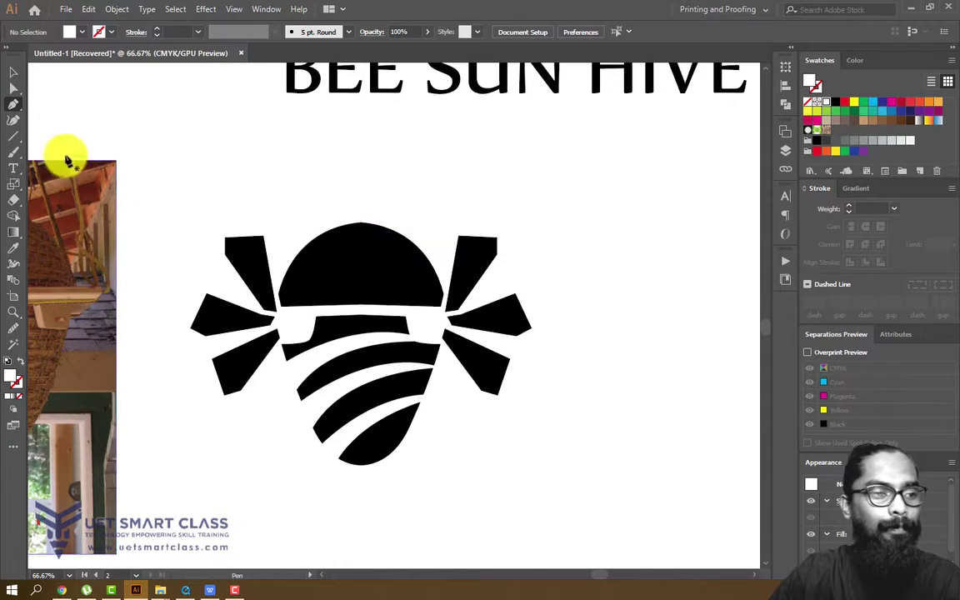
{"action": "left_click", "coordinate": [15, 134]}
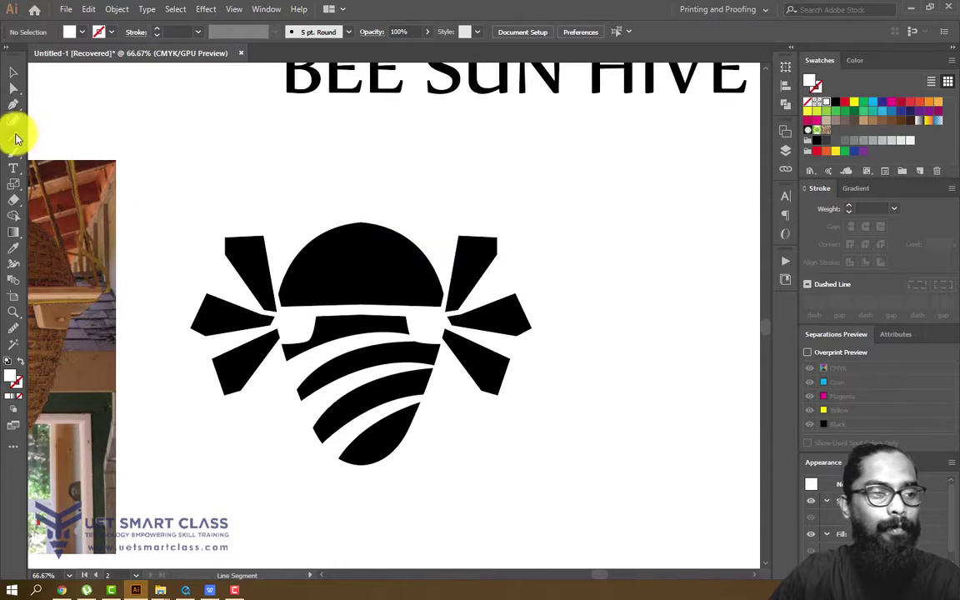
{"action": "left_click", "coordinate": [406, 214]}
{"action": "left_click", "coordinate": [512, 333]}
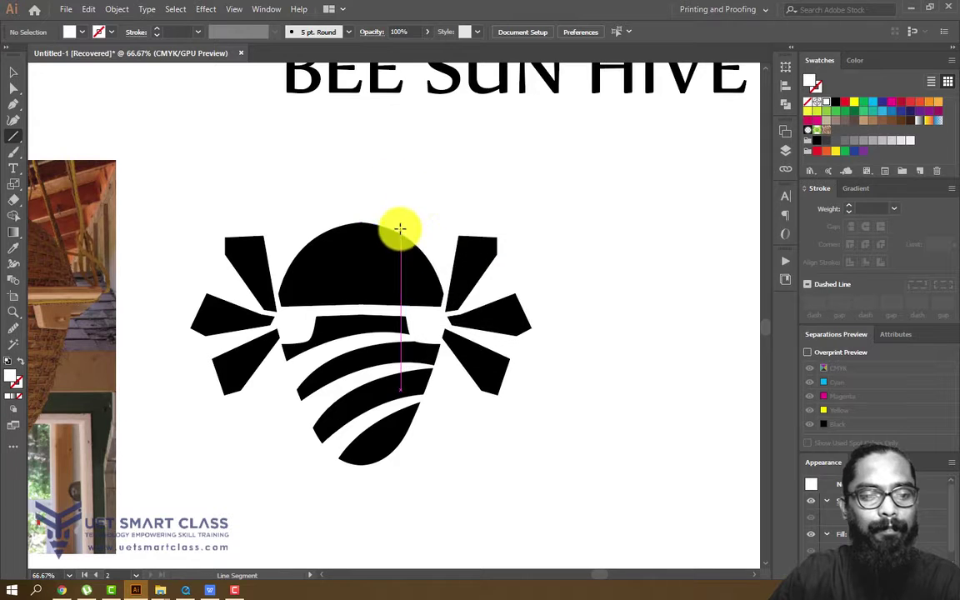
{"action": "left_click", "coordinate": [399, 223]}
{"action": "left_click", "coordinate": [528, 331]}
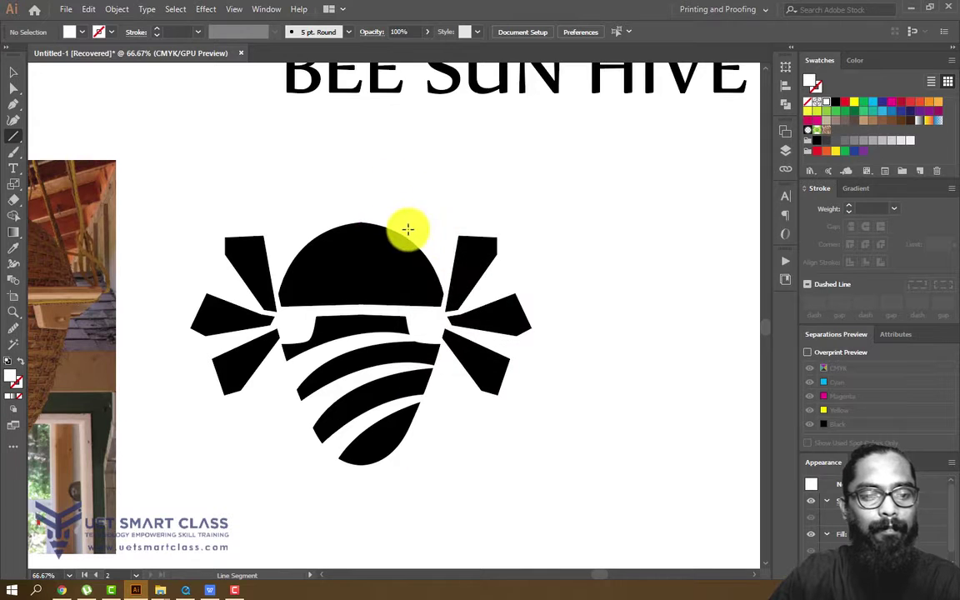
{"action": "left_click_drag", "start_coordinate": [406, 230], "coordinate": [406, 197]}
{"action": "key", "text": "Delete"}
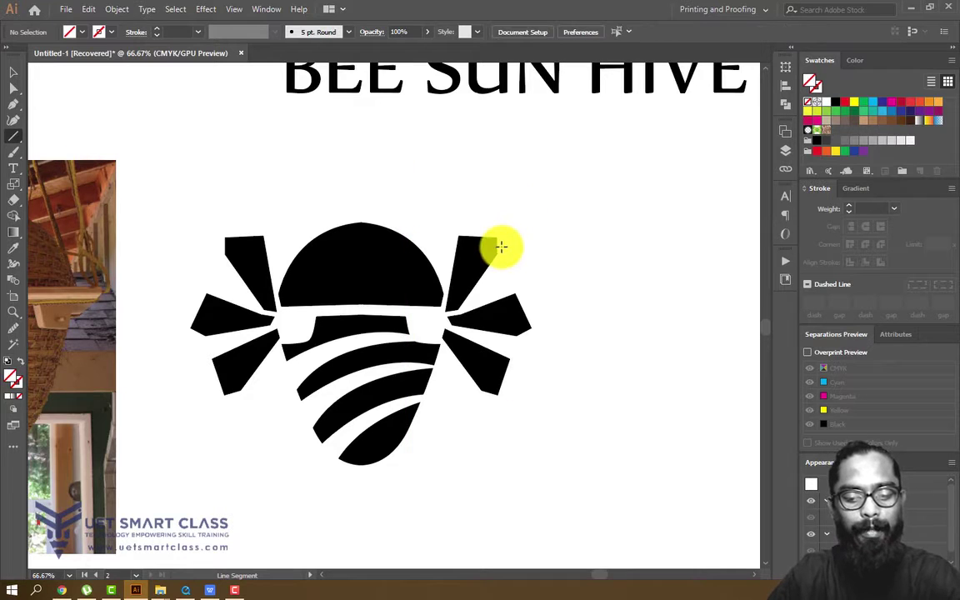
- Draw an open, bent two-segment antenna path with the Pen tool rising from the dome's upper right
{"action": "key", "text": "p"}
{"action": "left_click", "coordinate": [407, 224]}
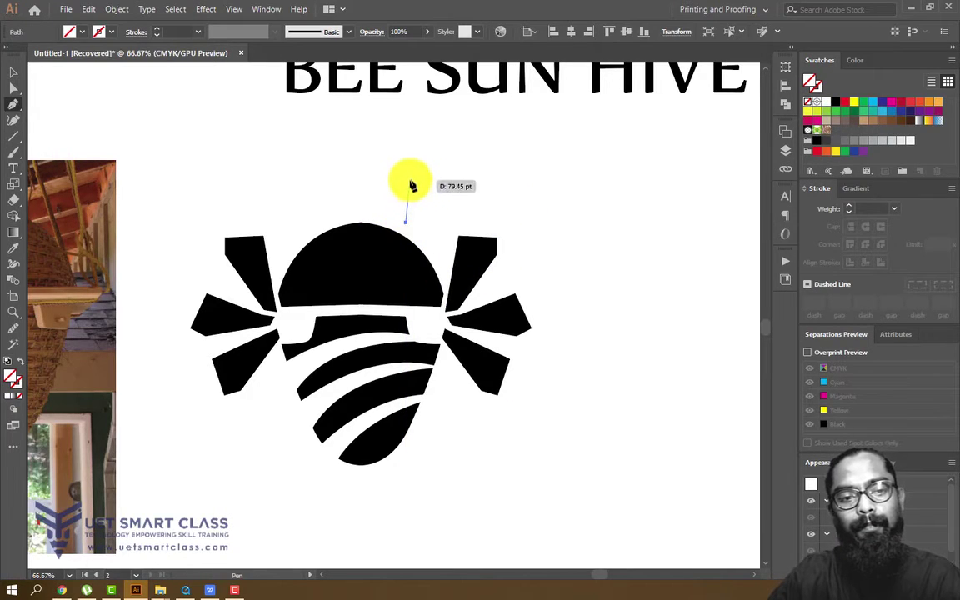
{"action": "left_click", "coordinate": [412, 179]}
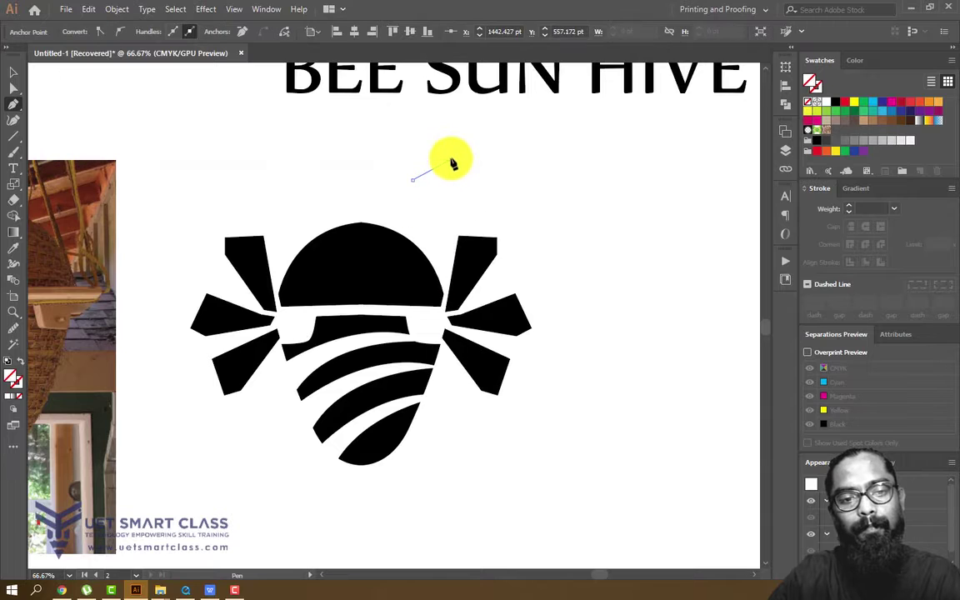
{"action": "left_click", "coordinate": [449, 160]}
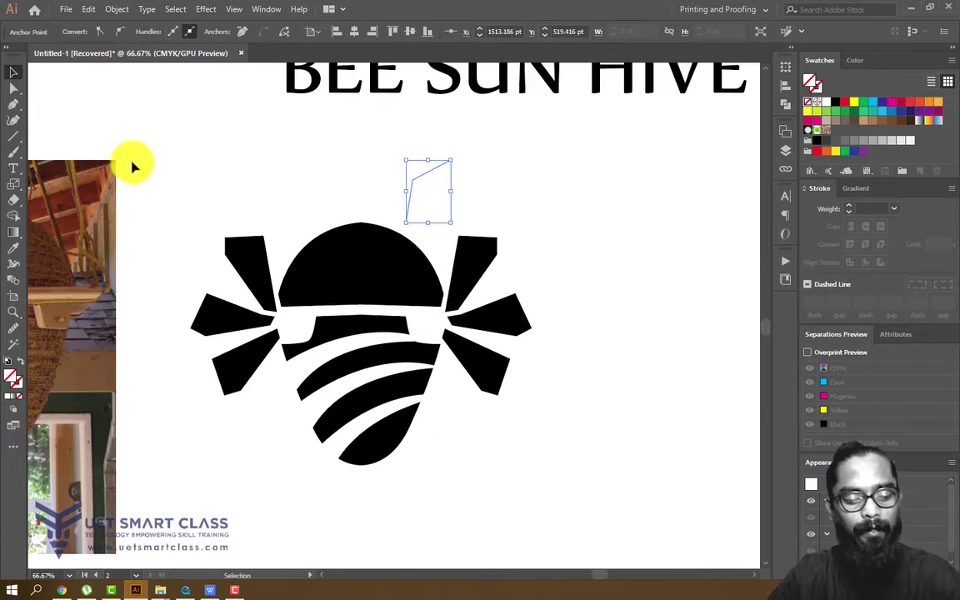
- Apply the hive's black to the antenna path as its stroke, with no fill
{"action": "key", "text": "i"}
{"action": "left_click", "coordinate": [364, 263]}
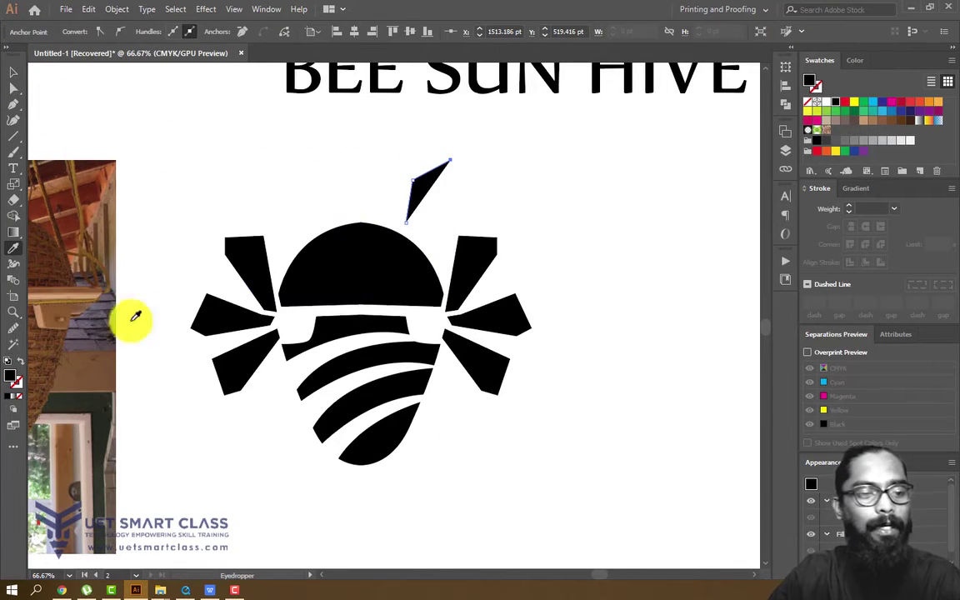
{"action": "left_click", "coordinate": [21, 362]}
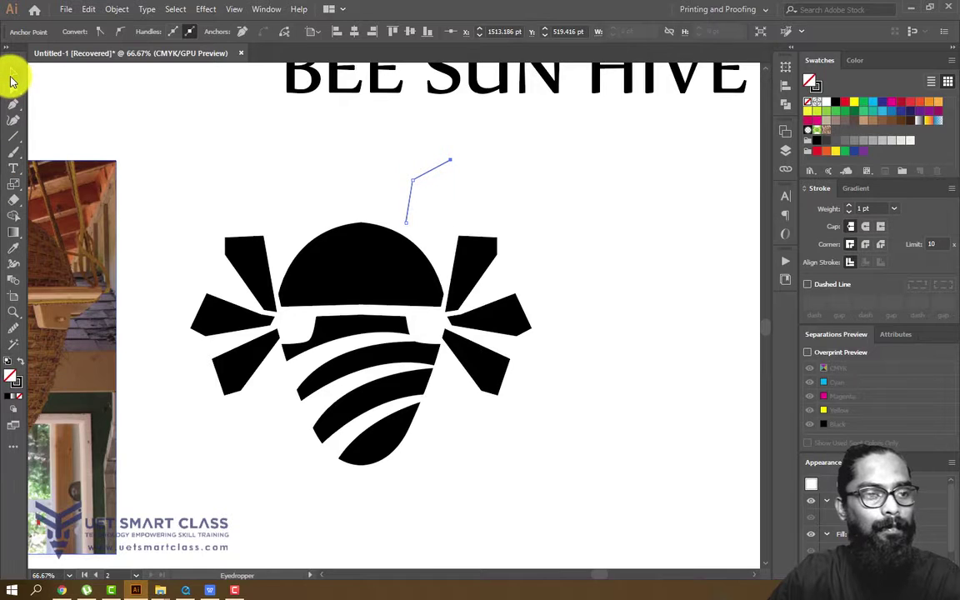
- Set the antenna path's stroke weight to 16 pt with round caps and round corners
{"action": "left_click", "coordinate": [14, 73]}
{"action": "left_click", "coordinate": [386, 139]}
{"action": "left_click", "coordinate": [425, 178]}
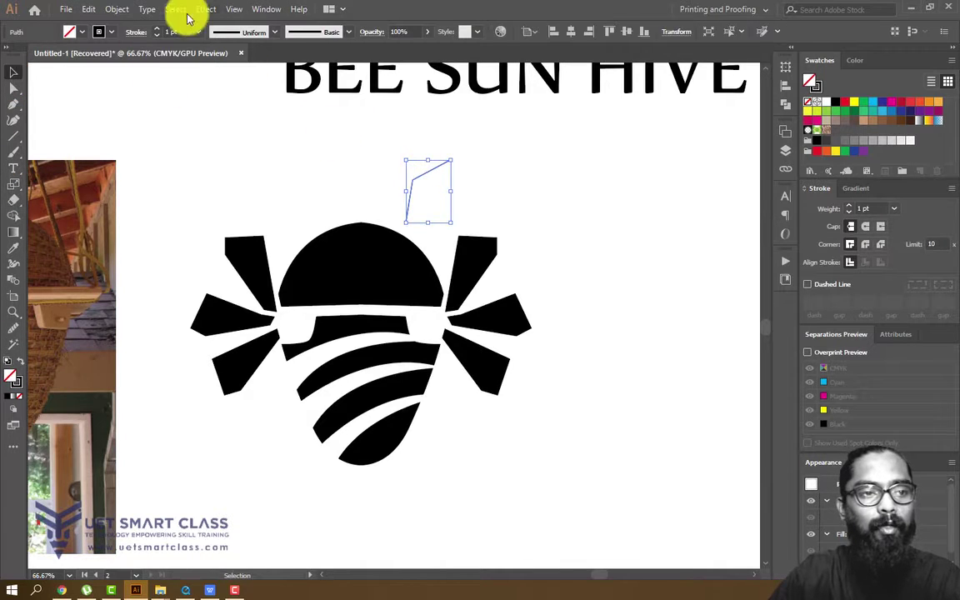
{"action": "left_click", "coordinate": [134, 33]}
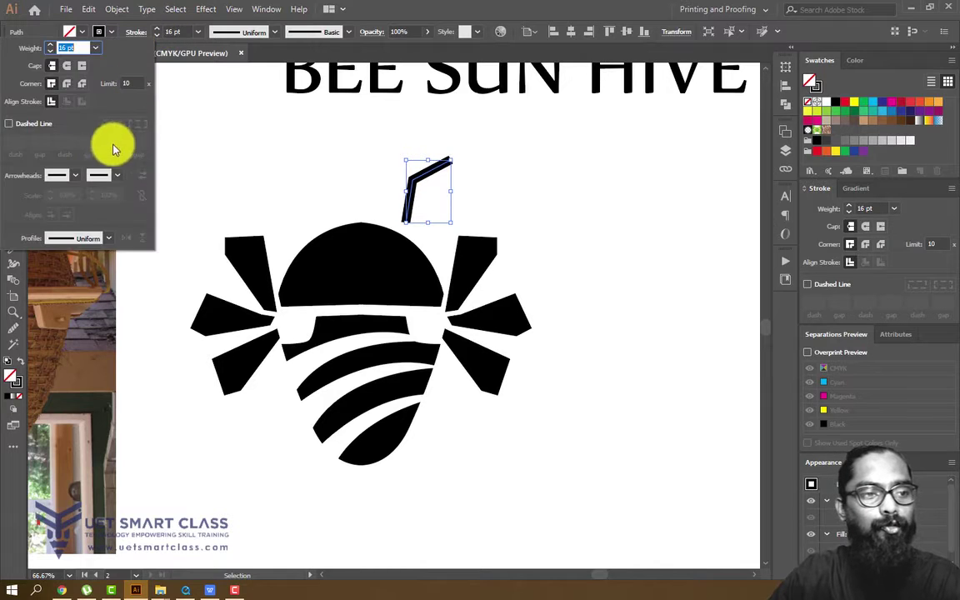
{"action": "left_click", "coordinate": [68, 67]}
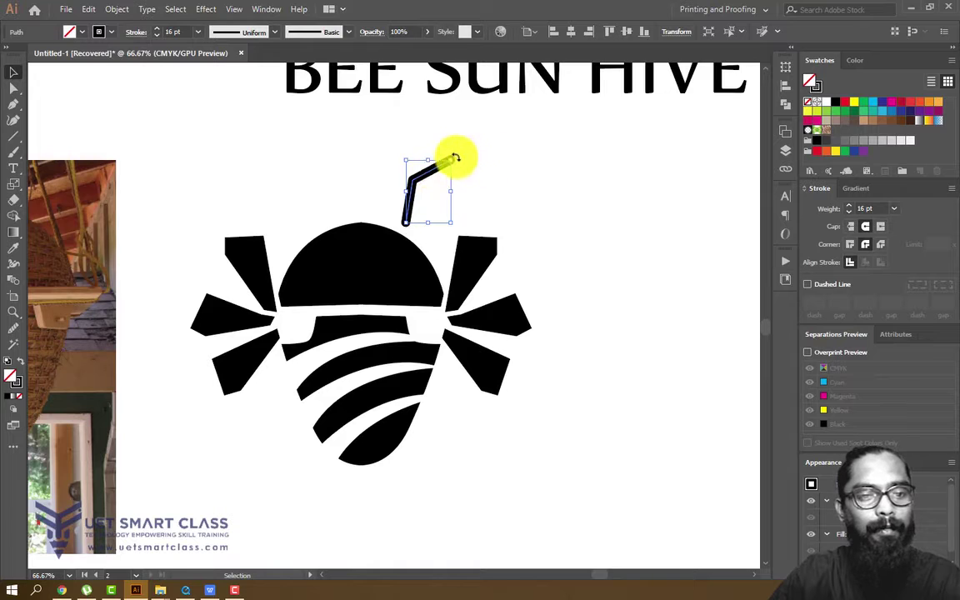
- Tilt the antenna outward on the dome's upper right, and place a vertically mirrored copy on the dome's upper left
{"action": "left_click_drag", "start_coordinate": [468, 162], "coordinate": [334, 156]}
{"action": "left_click", "coordinate": [522, 172]}
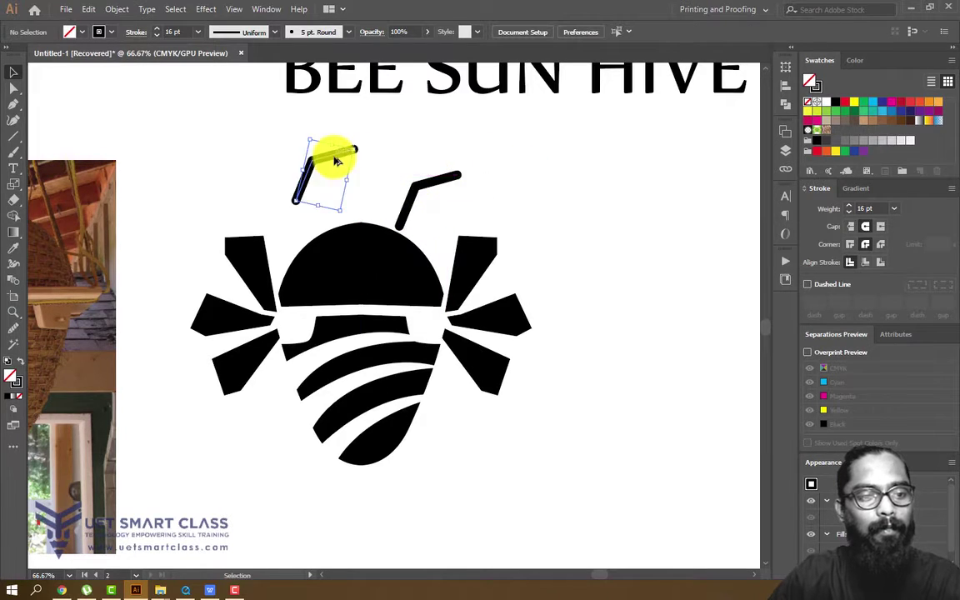
{"action": "right_click", "coordinate": [334, 157]}
{"action": "mouse_move", "coordinate": [379, 351]}
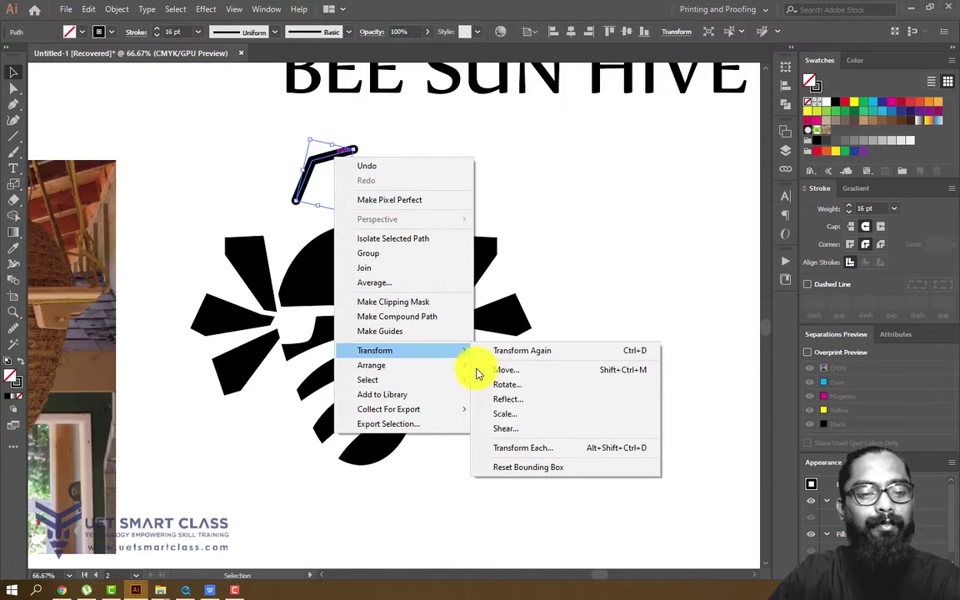
{"action": "left_click", "coordinate": [517, 399]}
{"action": "left_click", "coordinate": [483, 379]}
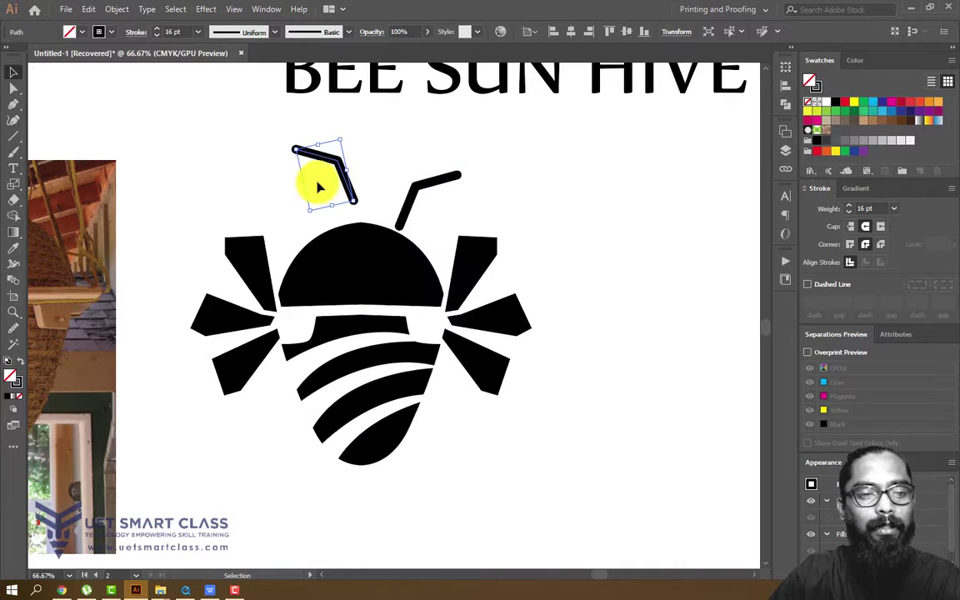
{"action": "left_click_drag", "start_coordinate": [339, 177], "coordinate": [315, 199]}
{"action": "left_click", "coordinate": [613, 169]}
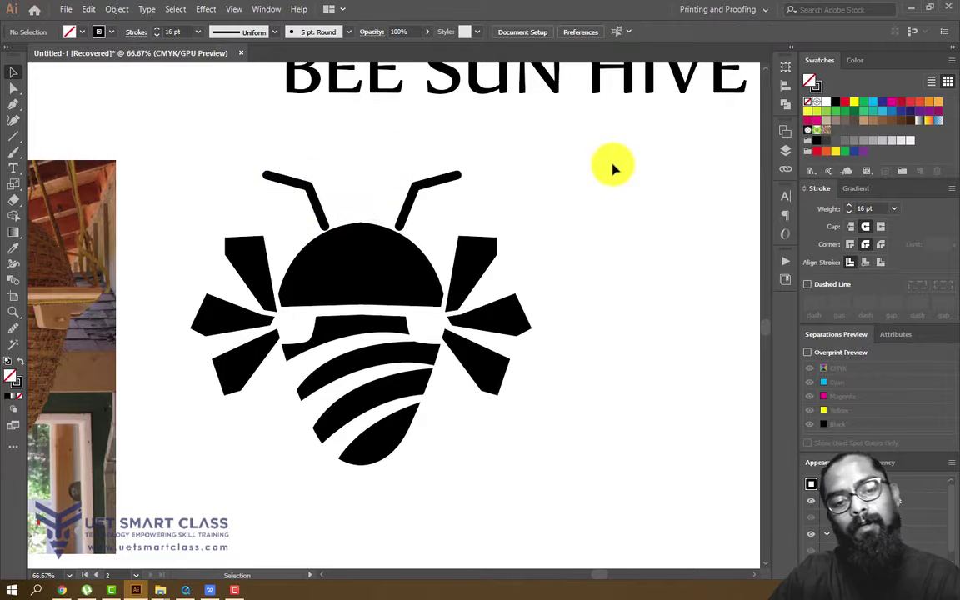
- Nudge the two antennas slightly to even out their placement on the hive's dome
{"action": "key", "text": "ctrl+minus"}
{"action": "key", "text": "ctrl+minus"}
{"action": "key", "text": "ctrl+minus"}
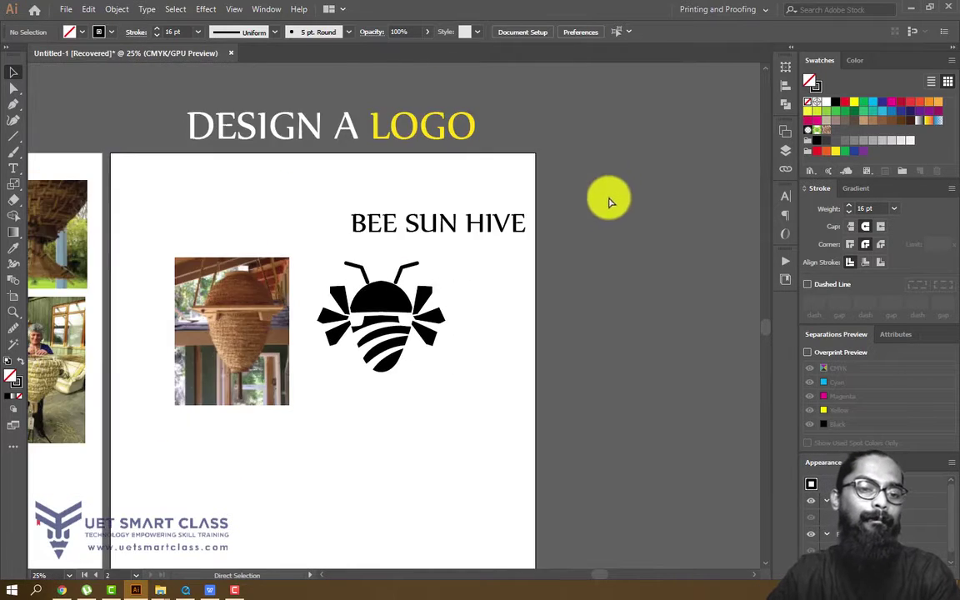
{"action": "key", "text": "ctrl+plus"}
{"action": "key", "text": "ctrl+plus"}
{"action": "left_click", "coordinate": [336, 237]}
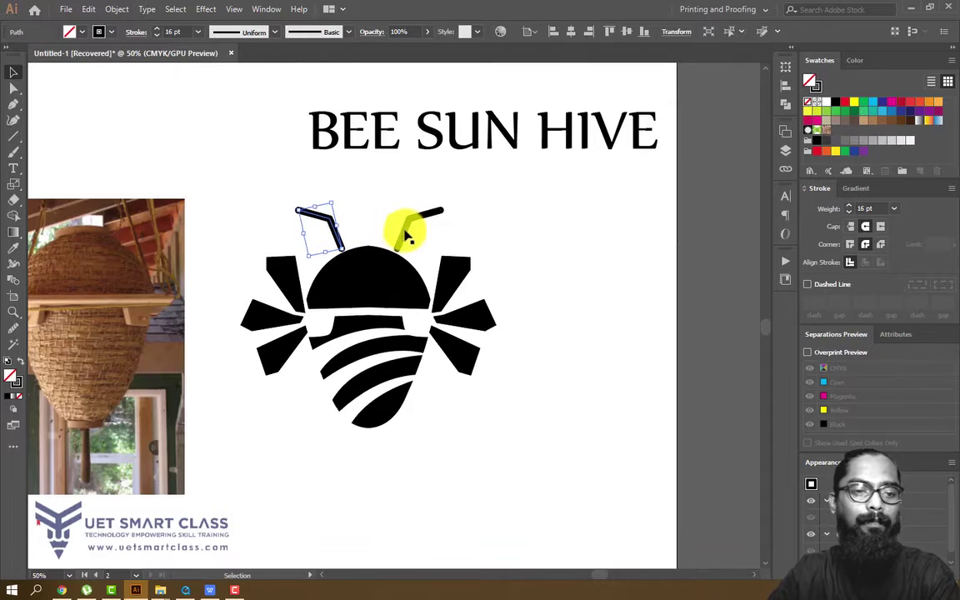
{"action": "left_click", "coordinate": [406, 236]}
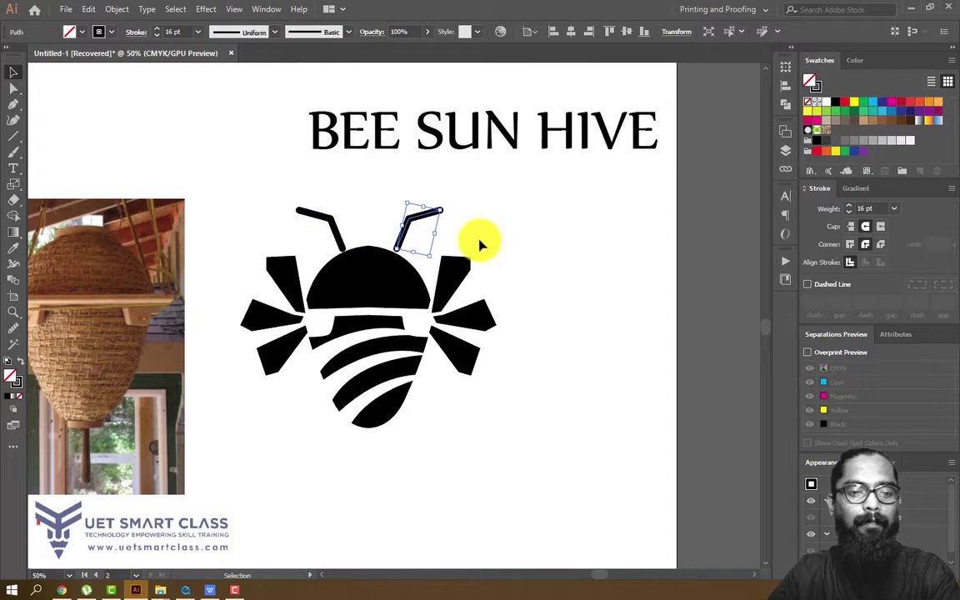
{"action": "left_click", "coordinate": [542, 247]}
{"action": "left_click", "coordinate": [328, 236]}
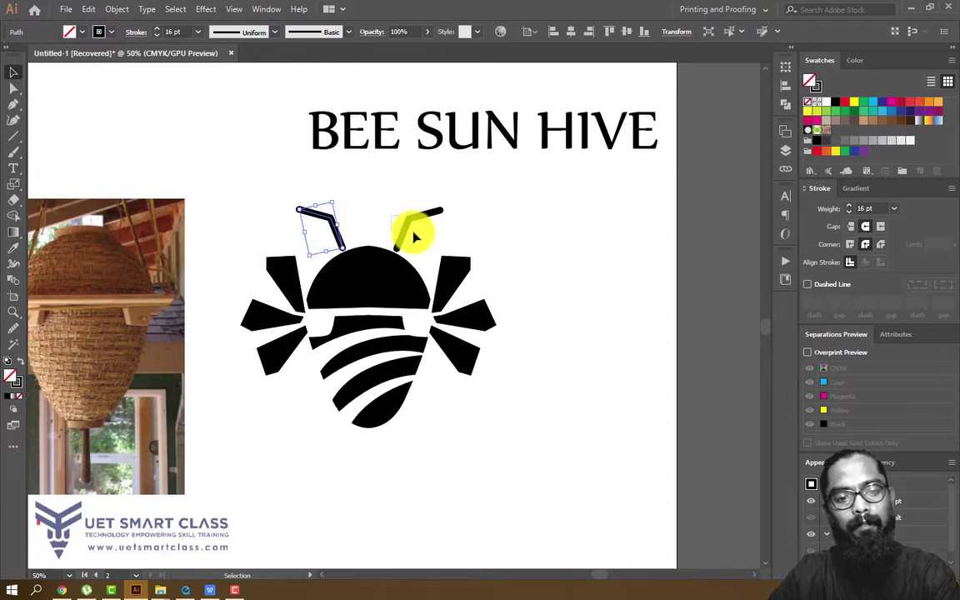
{"action": "left_click", "coordinate": [409, 235]}
{"action": "left_click", "coordinate": [521, 240]}
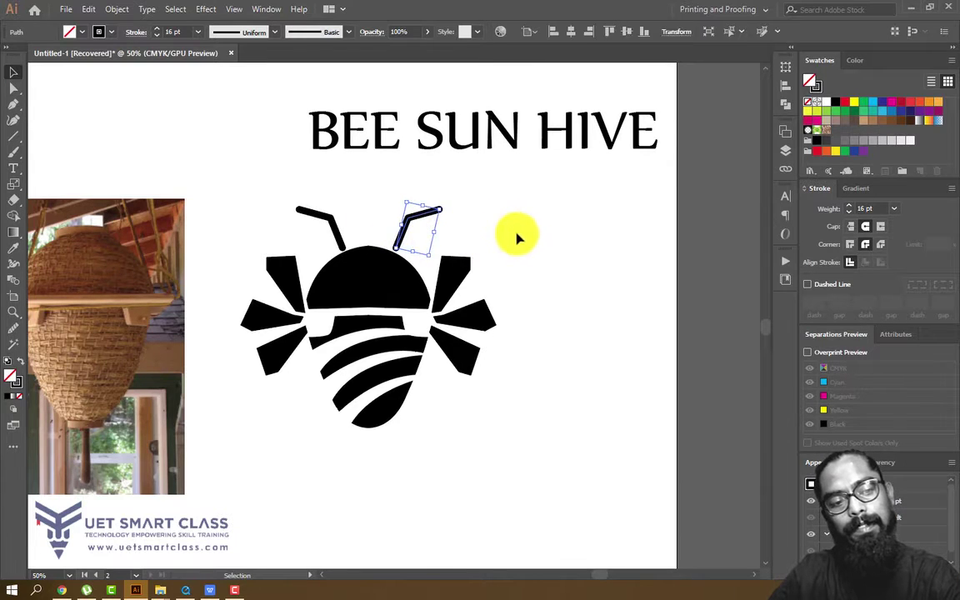
- Trace the left side of the wicker funnel in the photo of the hive with swarming bees, using the Pen tool
{"action": "key", "text": "ctrl+minus"}
{"action": "left_click_drag", "start_coordinate": [222, 276], "coordinate": [344, 161]}
{"action": "left_click_drag", "start_coordinate": [177, 202], "coordinate": [483, 285]}
{"action": "key", "text": "ctrl+plus"}
{"action": "key", "text": "ctrl+plus"}
{"action": "key", "text": "ctrl+plus"}
{"action": "left_click_drag", "start_coordinate": [311, 257], "coordinate": [347, 388]}
{"action": "scroll", "coordinate": [347, 385], "scroll_direction": "up", "scroll_amount": 1}
{"action": "left_click_drag", "start_coordinate": [248, 285], "coordinate": [335, 254]}
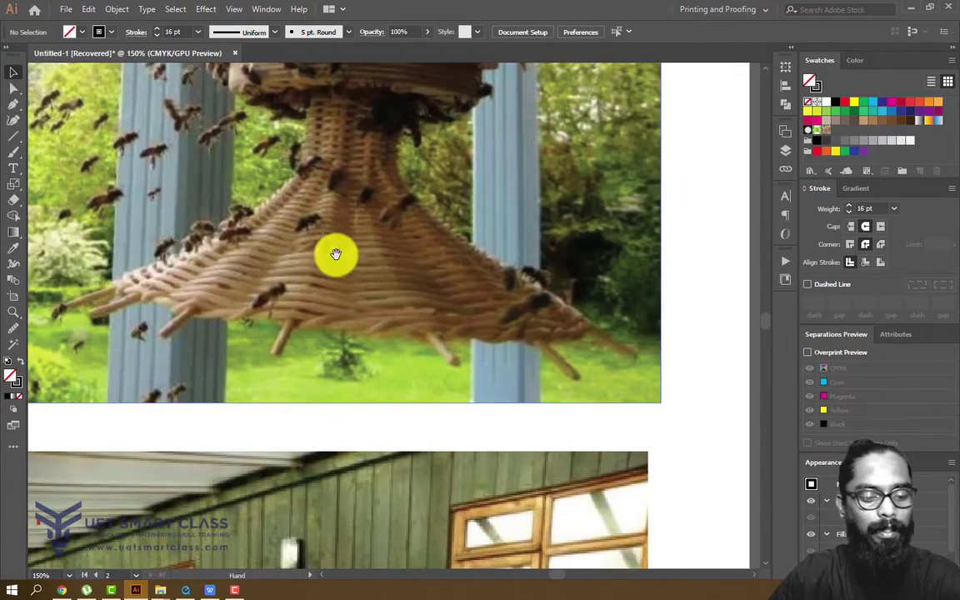
{"action": "scroll", "coordinate": [317, 216], "scroll_direction": "up", "scroll_amount": 2}
{"action": "key", "text": "p"}
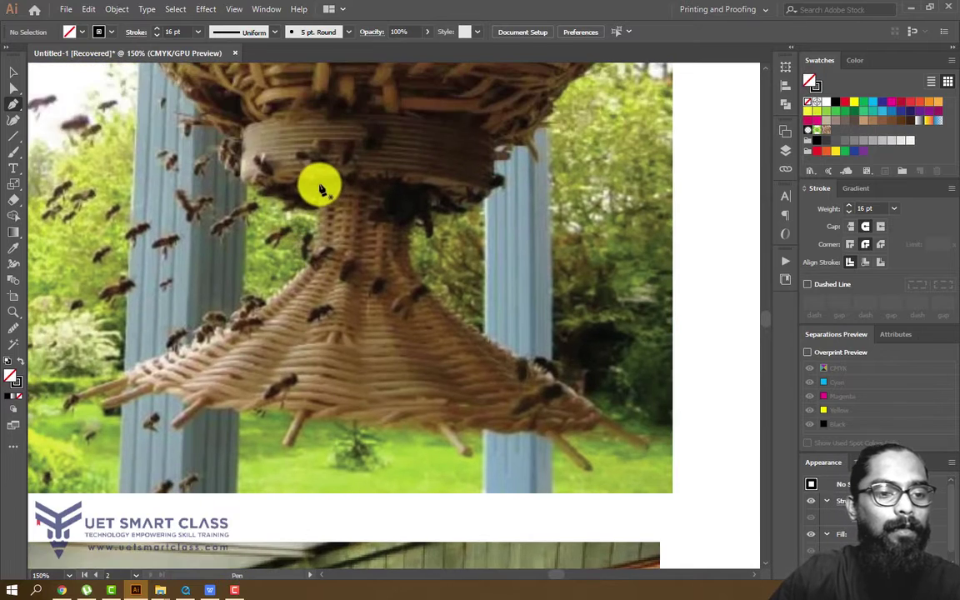
{"action": "left_click", "coordinate": [319, 184]}
{"action": "left_click_drag", "start_coordinate": [310, 267], "coordinate": [287, 282]}
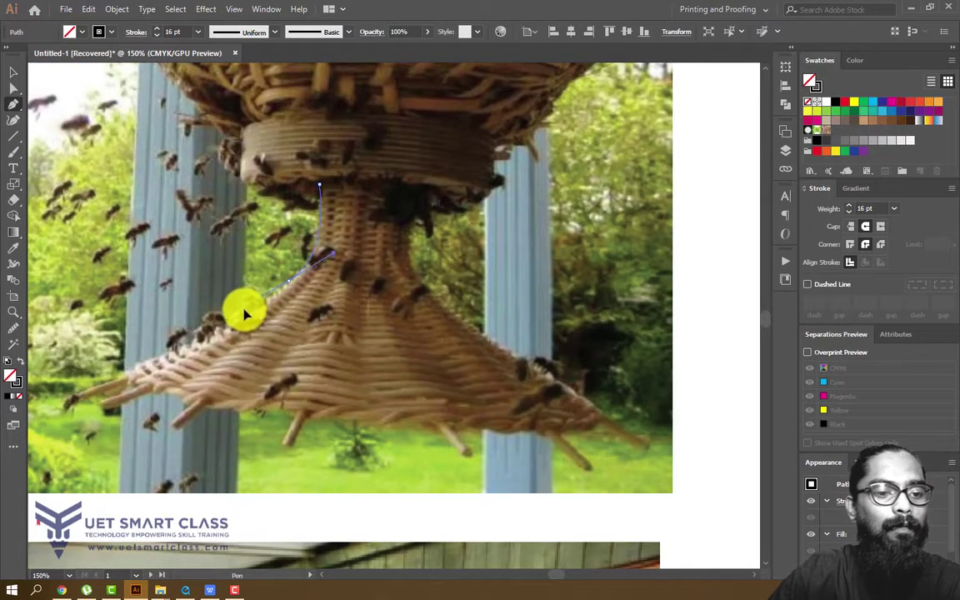
{"action": "left_click_drag", "start_coordinate": [254, 312], "coordinate": [254, 312]}
{"action": "left_click_drag", "start_coordinate": [319, 291], "coordinate": [466, 223]}
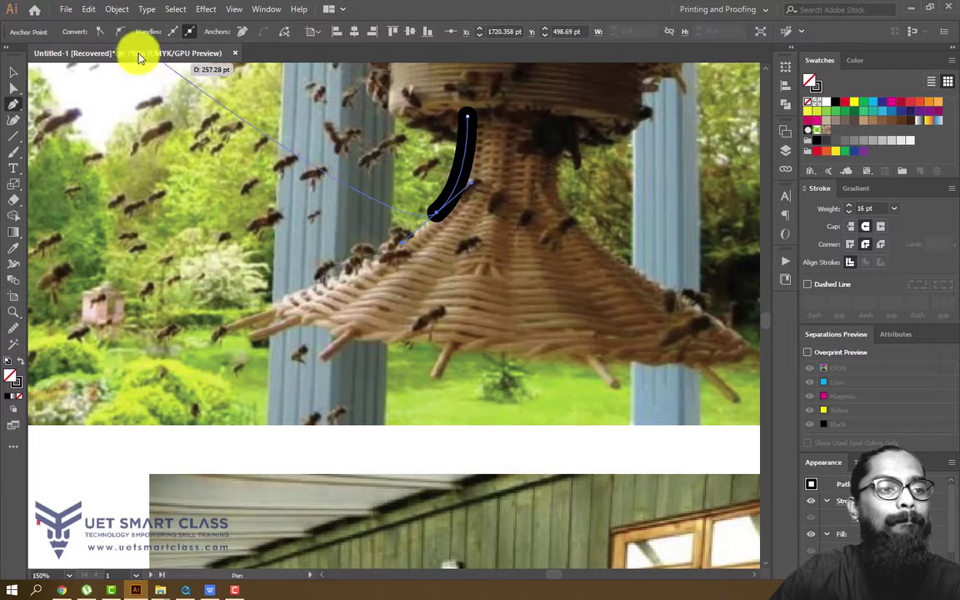
{"action": "key", "text": "space"}
{"action": "left_click_drag", "start_coordinate": [463, 296], "coordinate": [442, 308]}
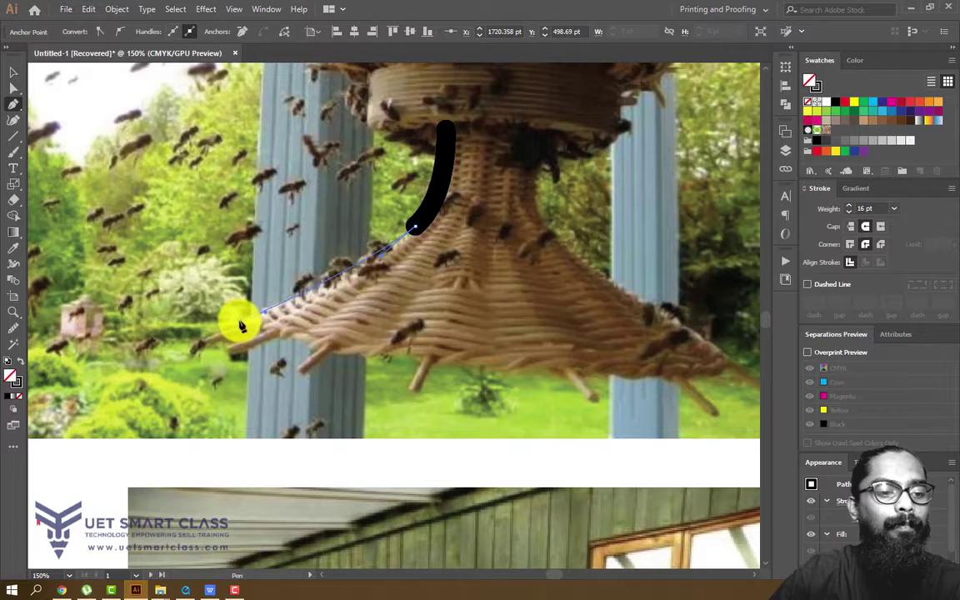
{"action": "left_click_drag", "start_coordinate": [251, 324], "coordinate": [255, 324]}
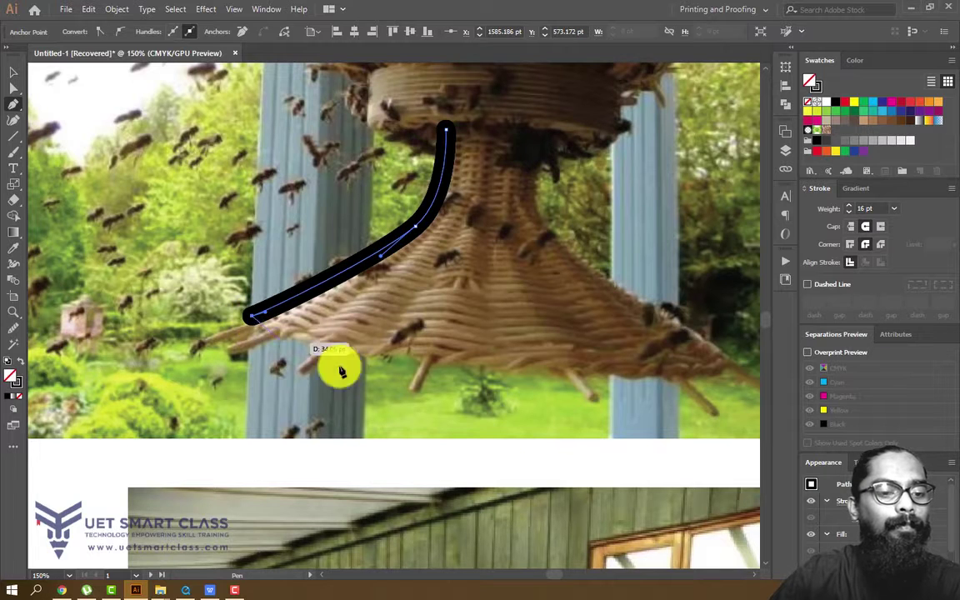
- Close the half-funnel outline with a scalloped bottom edge and a straight vertical side along the funnel's center
{"action": "key", "text": "space"}
{"action": "left_click_drag", "start_coordinate": [388, 375], "coordinate": [331, 377]}
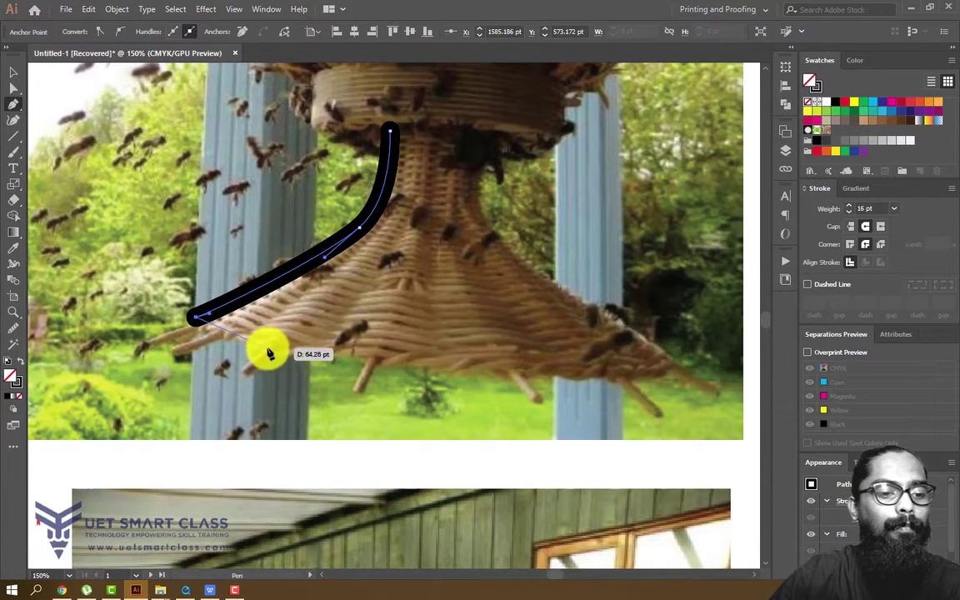
{"action": "left_click_drag", "start_coordinate": [254, 349], "coordinate": [395, 132]}
{"action": "key", "text": "ctrl+z"}
{"action": "left_click", "coordinate": [390, 131]}
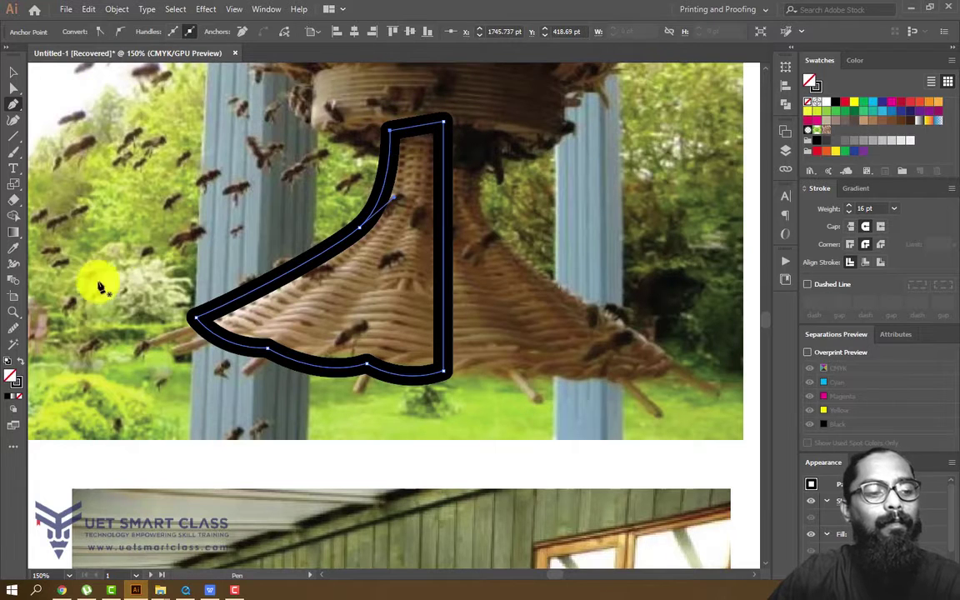
- Swap the half-funnel shape's fill and stroke to make it solid black without outline, and delete the stray Pen segment
{"action": "left_click", "coordinate": [20, 361]}
{"action": "key", "text": "ctrl+minus"}
{"action": "key", "text": "ctrl+minus"}
{"action": "key", "text": "ctrl+minus"}
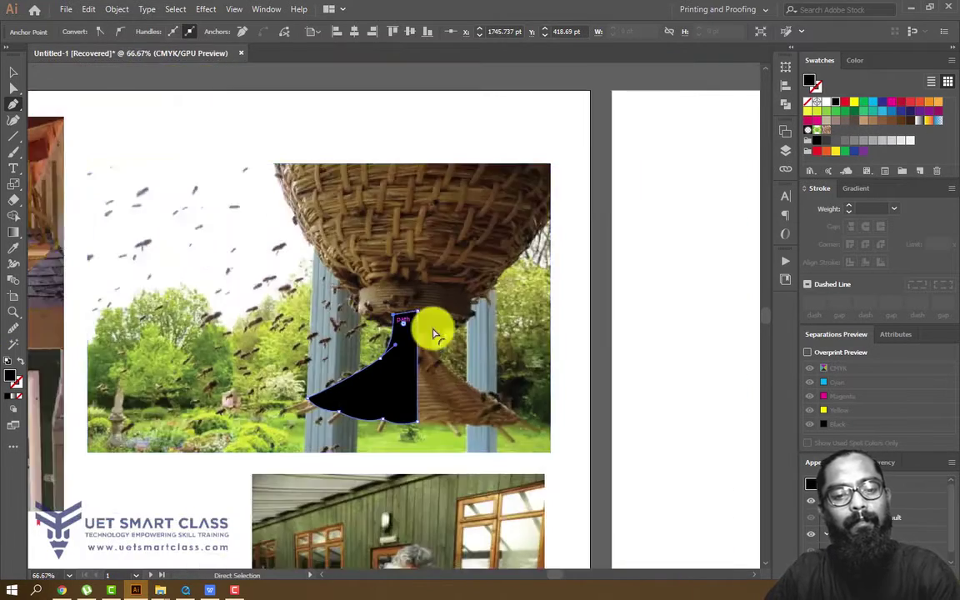
{"action": "left_click_drag", "start_coordinate": [531, 286], "coordinate": [343, 158]}
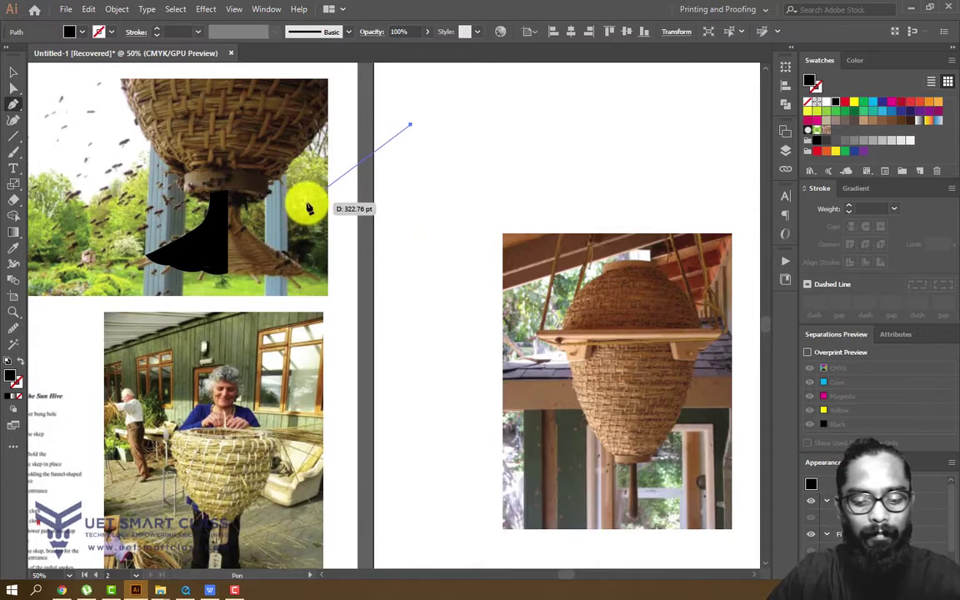
{"action": "key", "text": "Delete"}
{"action": "left_click", "coordinate": [15, 73]}
- Place a small copy of the black half-funnel under the logo hive's tip, and duplicate it beside the first one
{"action": "left_click_drag", "start_coordinate": [539, 151], "coordinate": [348, 102]}
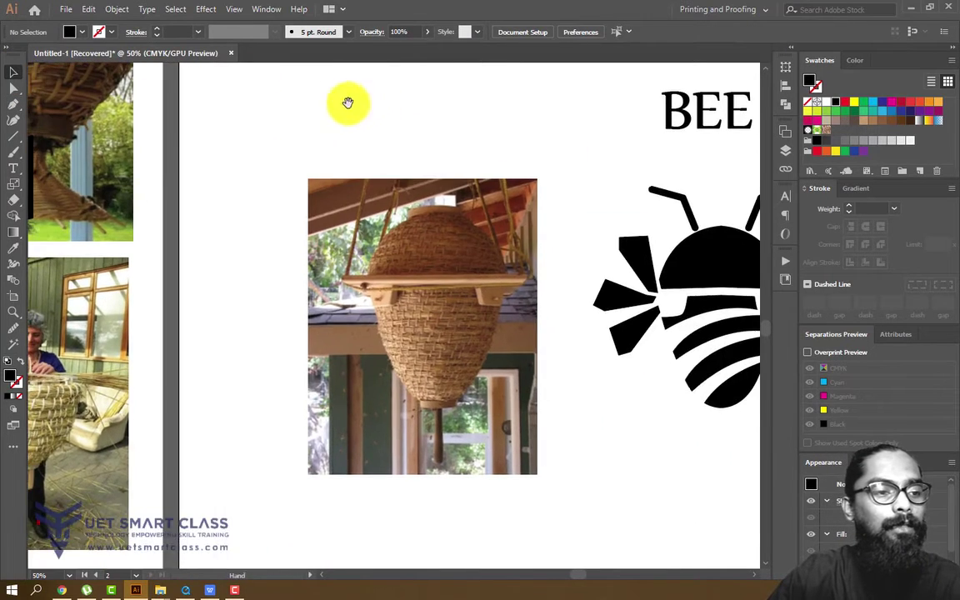
{"action": "left_click_drag", "start_coordinate": [108, 146], "coordinate": [291, 140]}
{"action": "left_click_drag", "start_coordinate": [193, 193], "coordinate": [599, 299]}
{"action": "left_click_drag", "start_coordinate": [546, 325], "coordinate": [647, 268]}
{"action": "left_click", "coordinate": [621, 265]}
- Reflect the duplicated half-funnel vertically and join it to the first half to form a symmetrical foot
{"action": "right_click", "coordinate": [647, 268]}
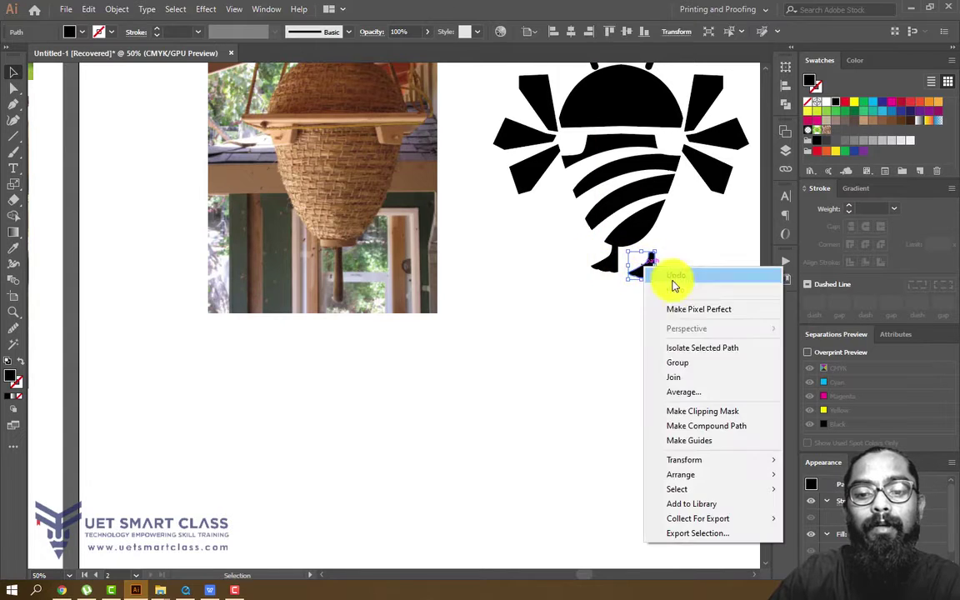
{"action": "mouse_move", "coordinate": [682, 461]}
{"action": "left_click", "coordinate": [547, 508]}
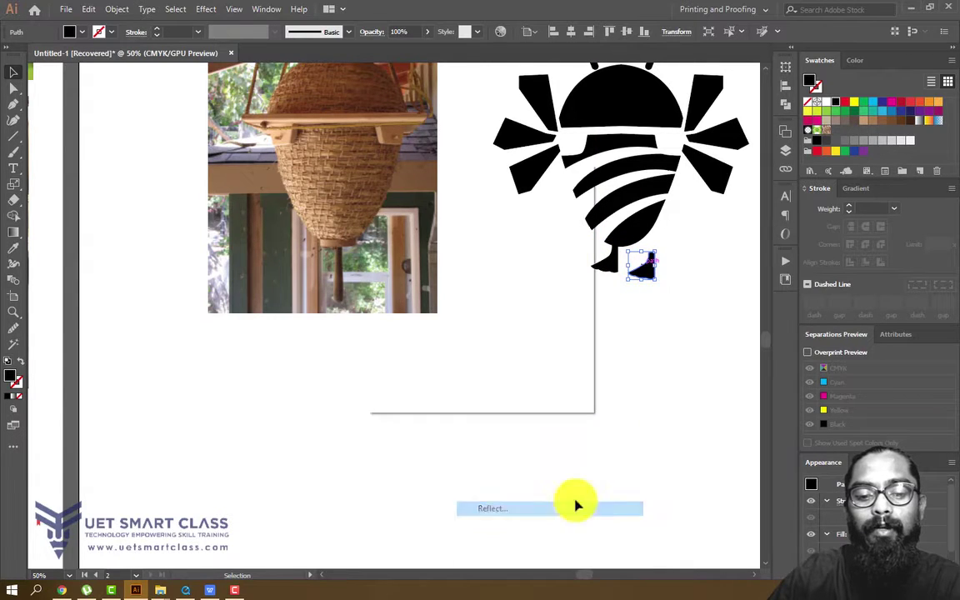
{"action": "left_click", "coordinate": [500, 378]}
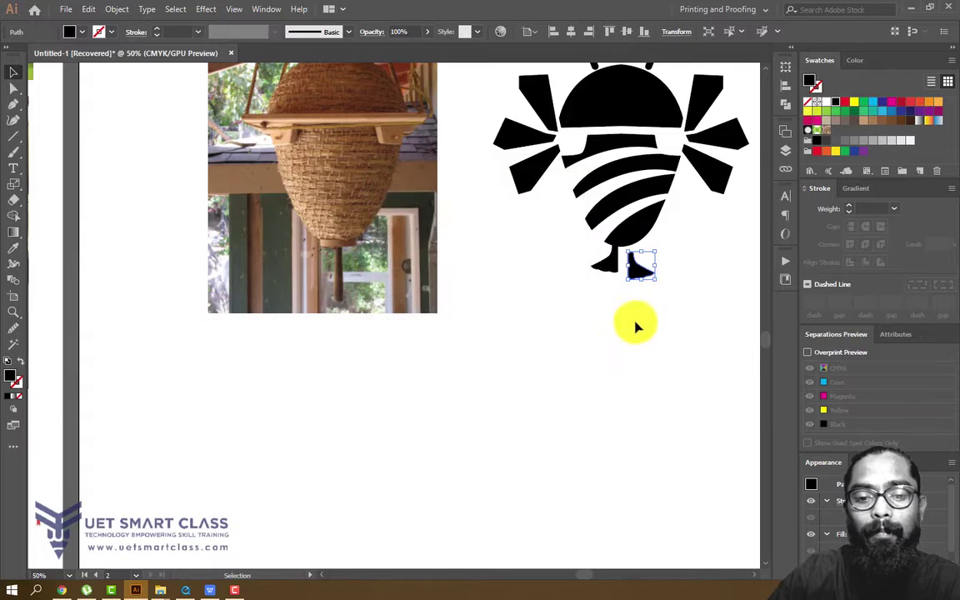
{"action": "left_click_drag", "start_coordinate": [644, 287], "coordinate": [635, 273]}
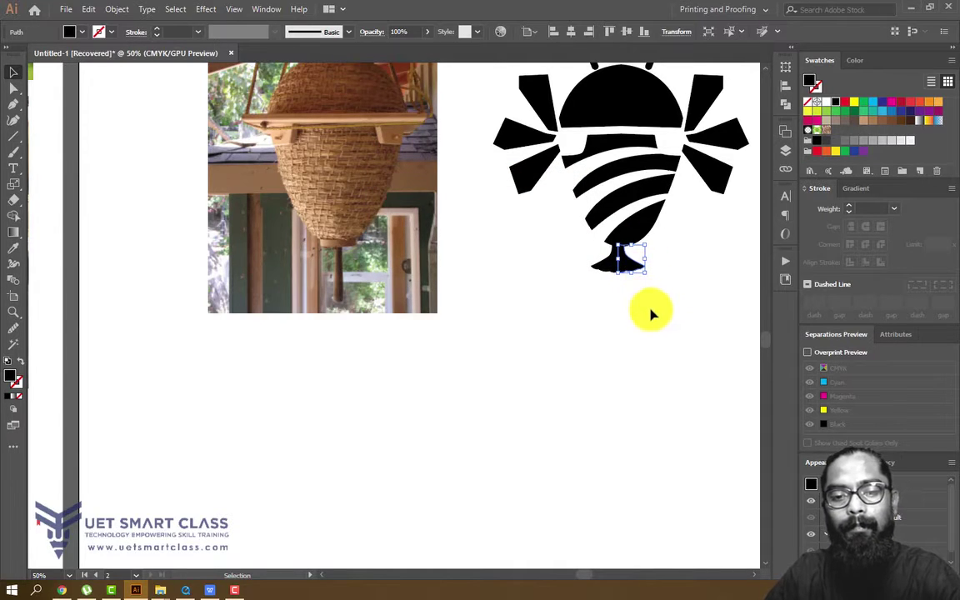
- Center both halves of the foot under the hive's tip, review the logo, and delete the foot
{"action": "left_click_drag", "start_coordinate": [574, 297], "coordinate": [647, 269]}
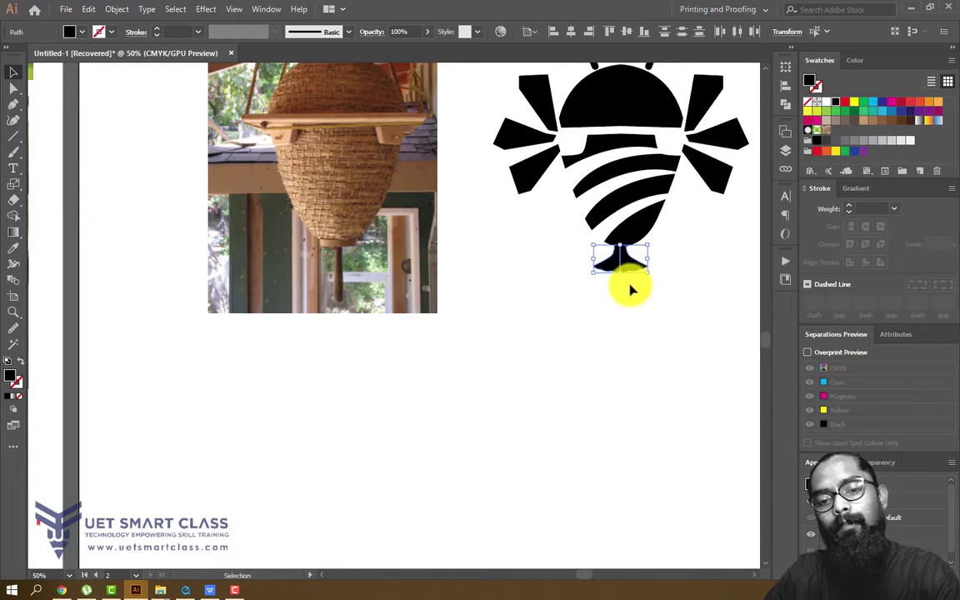
{"action": "key", "text": "ctrl+minus"}
{"action": "key", "text": "ctrl+minus"}
{"action": "key", "text": "ctrl+plus"}
{"action": "key", "text": "ctrl+plus"}
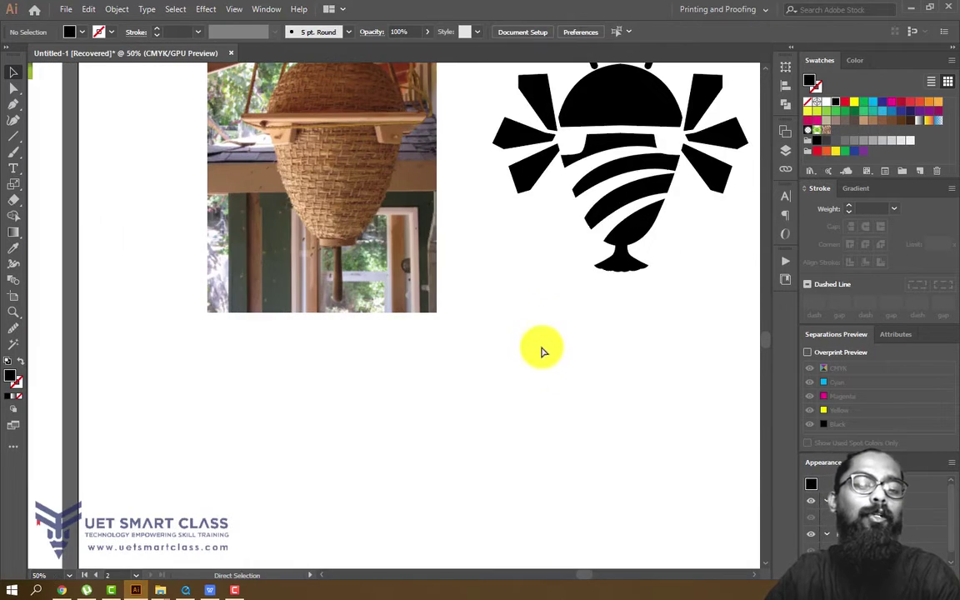
{"action": "left_click_drag", "start_coordinate": [556, 304], "coordinate": [695, 271]}
{"action": "key", "text": "Delete"}
- Move the hanging hive photo from the logo artboard to the empty lower-right area of the reference photo artboard
{"action": "left_click_drag", "start_coordinate": [360, 247], "coordinate": [306, 250]}
{"action": "left_click_drag", "start_coordinate": [421, 286], "coordinate": [520, 394]}
{"action": "key", "text": "ctrl+minus"}
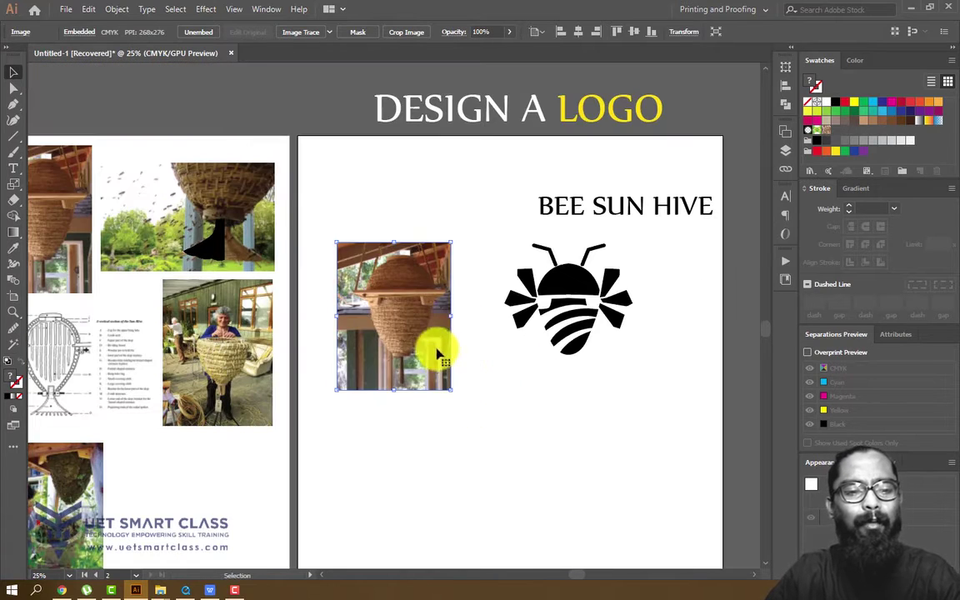
{"action": "left_click_drag", "start_coordinate": [435, 349], "coordinate": [245, 550]}
{"action": "scroll", "coordinate": [506, 247], "scroll_direction": "down", "scroll_amount": 5}
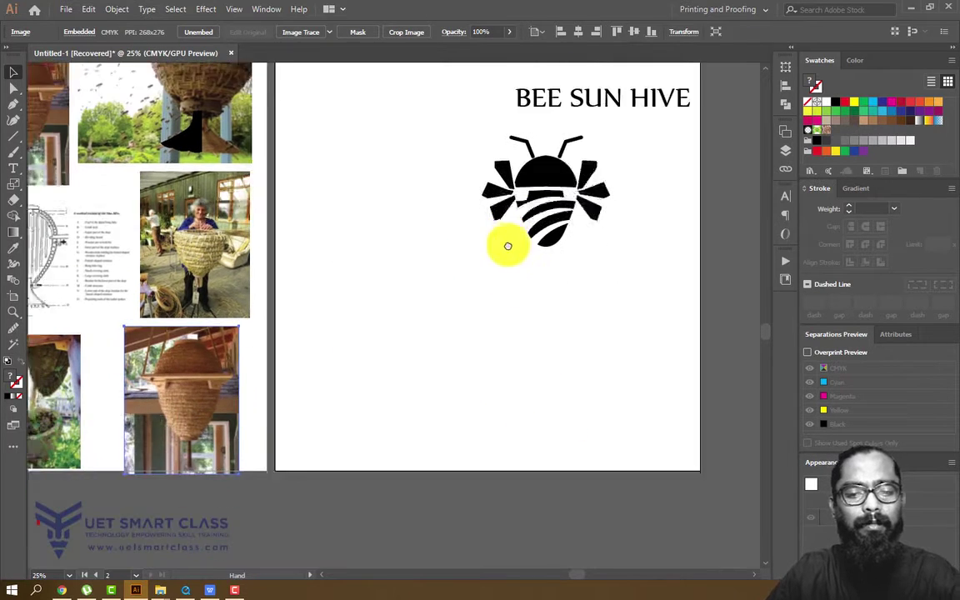
- Move the whole bee hive symbol with rays and antennae to the left, clear of the BEE SUN HIVE text
{"action": "key", "text": "ctrl+equal"}
{"action": "left_click_drag", "start_coordinate": [682, 68], "coordinate": [270, 342]}
{"action": "left_click_drag", "start_coordinate": [470, 241], "coordinate": [285, 318]}
{"action": "left_click_drag", "start_coordinate": [228, 295], "coordinate": [208, 401]}
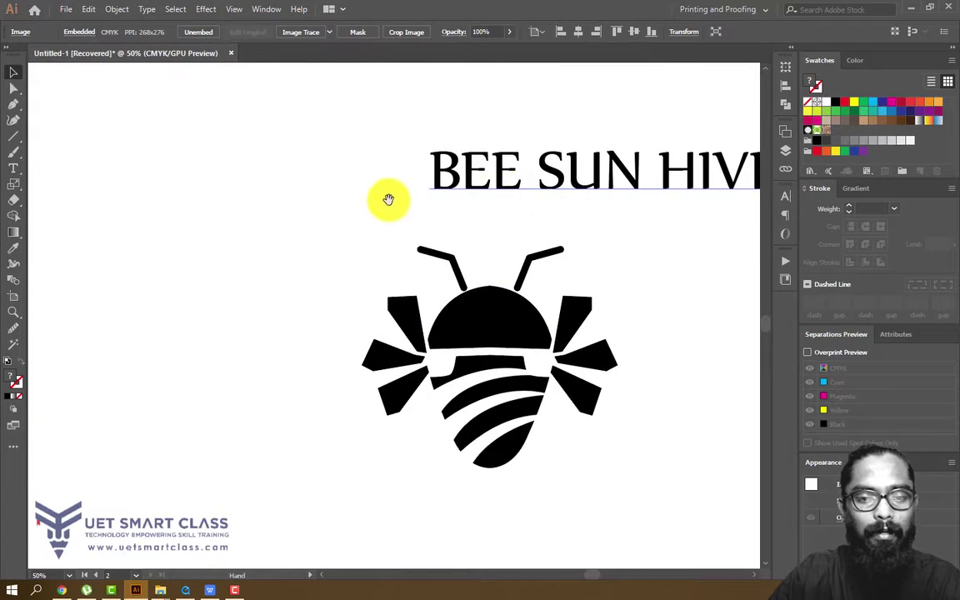
{"action": "left_click_drag", "start_coordinate": [344, 215], "coordinate": [413, 203]}
{"action": "left_click_drag", "start_coordinate": [380, 241], "coordinate": [681, 413]}
{"action": "left_click_drag", "start_coordinate": [642, 379], "coordinate": [306, 282]}
- Expand the fill and stroke of both antennas into solid shapes
{"action": "left_click", "coordinate": [315, 222]}
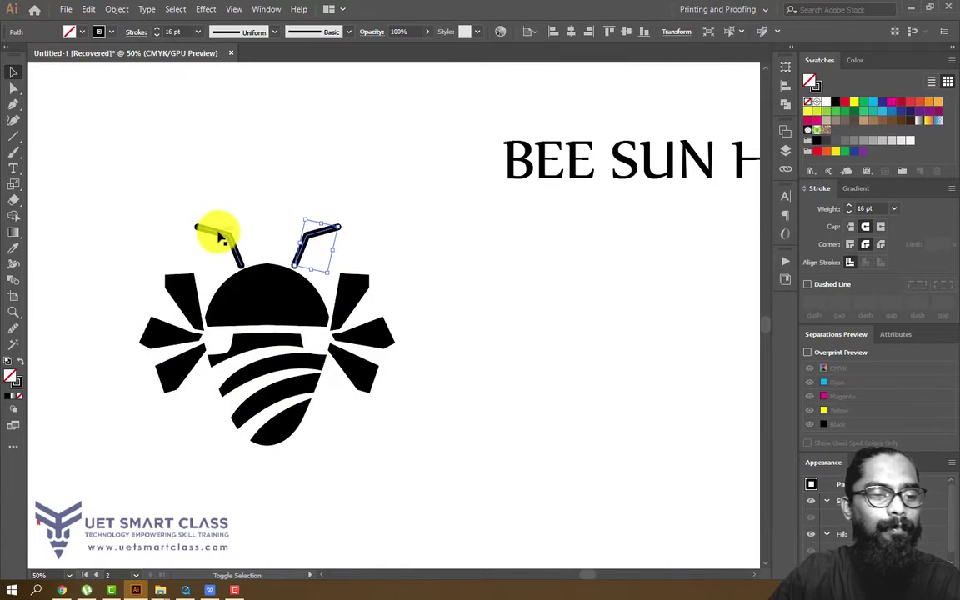
{"action": "left_click", "coordinate": [110, 8]}
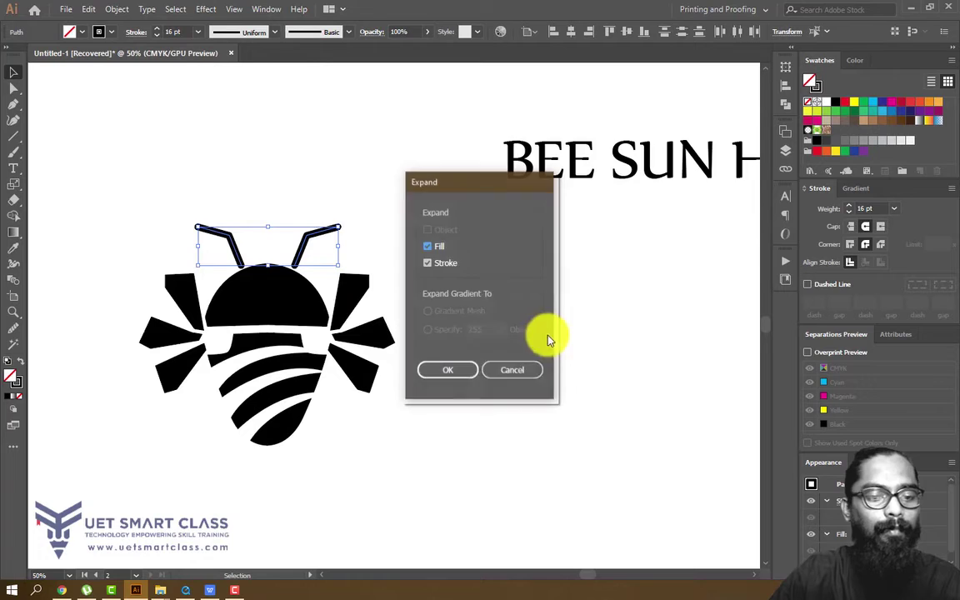
{"action": "left_click", "coordinate": [464, 372]}
{"action": "left_click", "coordinate": [399, 302]}
- Fill the right half of the hive and its rays with golden yellow
{"action": "left_click_drag", "start_coordinate": [402, 305], "coordinate": [416, 256]}
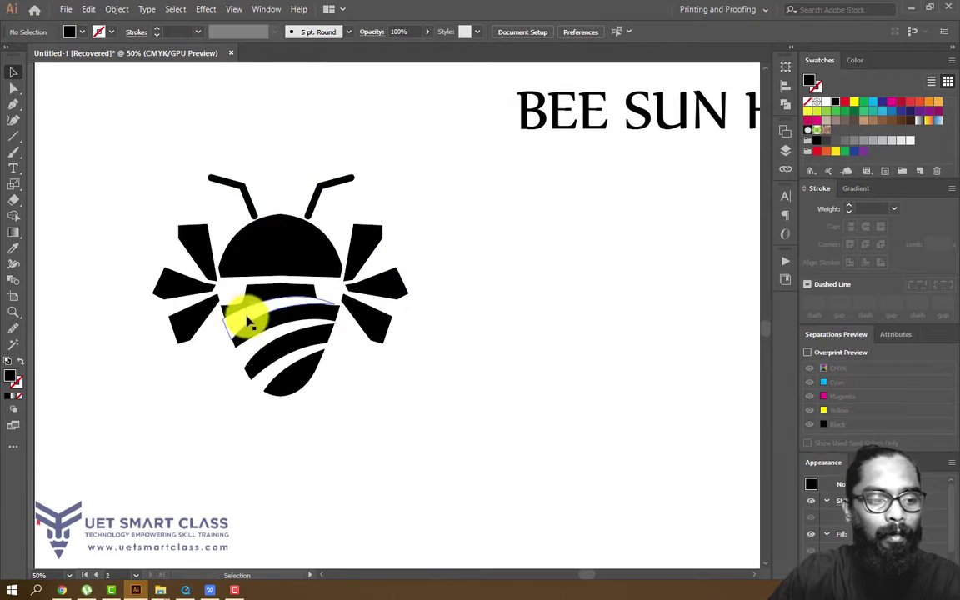
{"action": "left_click", "coordinate": [258, 253]}
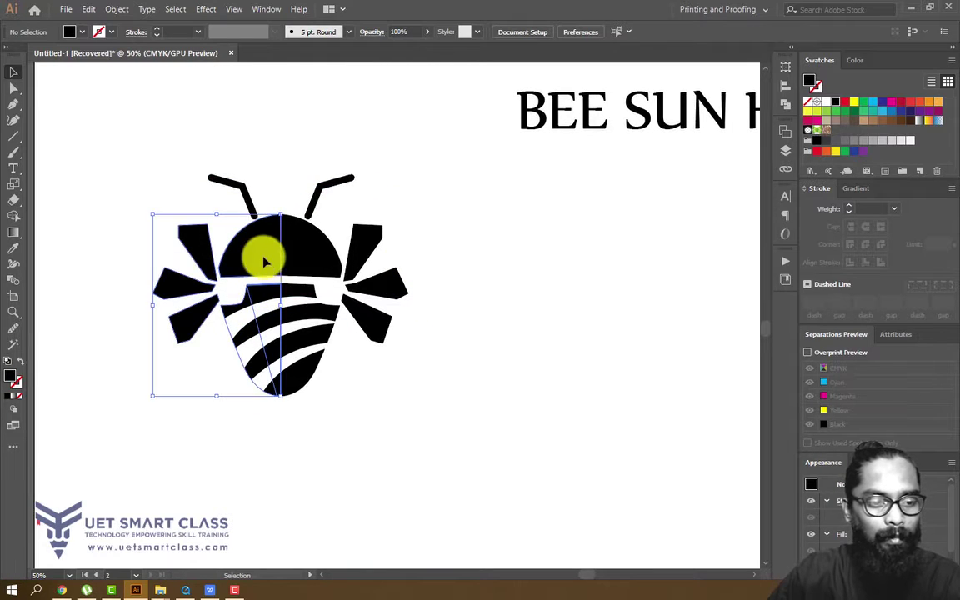
{"action": "left_click", "coordinate": [325, 255]}
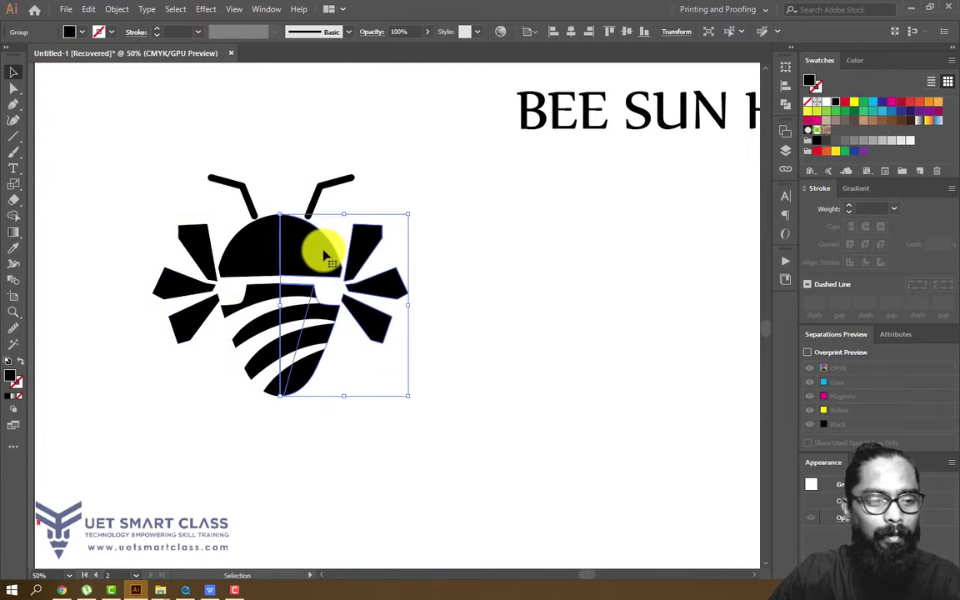
{"action": "double_click", "coordinate": [12, 373]}
{"action": "left_click_drag", "start_coordinate": [596, 222], "coordinate": [597, 340]}
{"action": "left_click_drag", "start_coordinate": [555, 281], "coordinate": [594, 184]}
{"action": "left_click", "coordinate": [728, 203]}
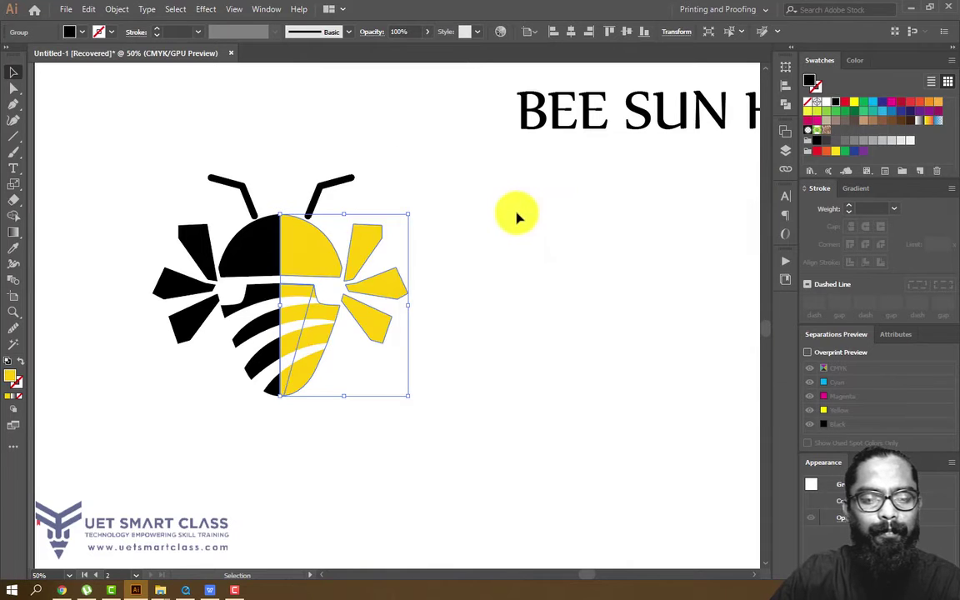
- Fill the left antenna with the golden yellow sampled from the right half of the hive
{"action": "left_click", "coordinate": [556, 189]}
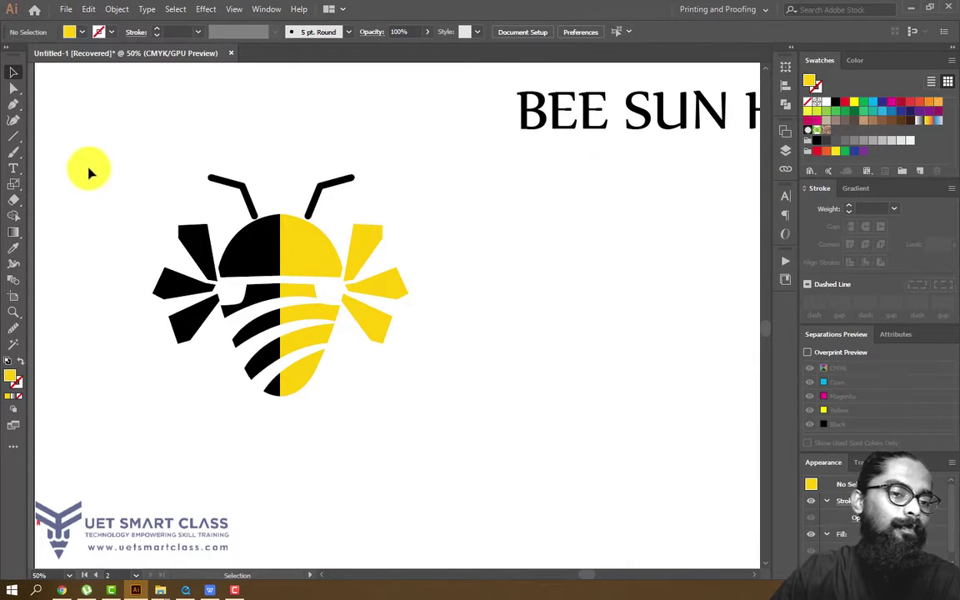
{"action": "left_click", "coordinate": [233, 215]}
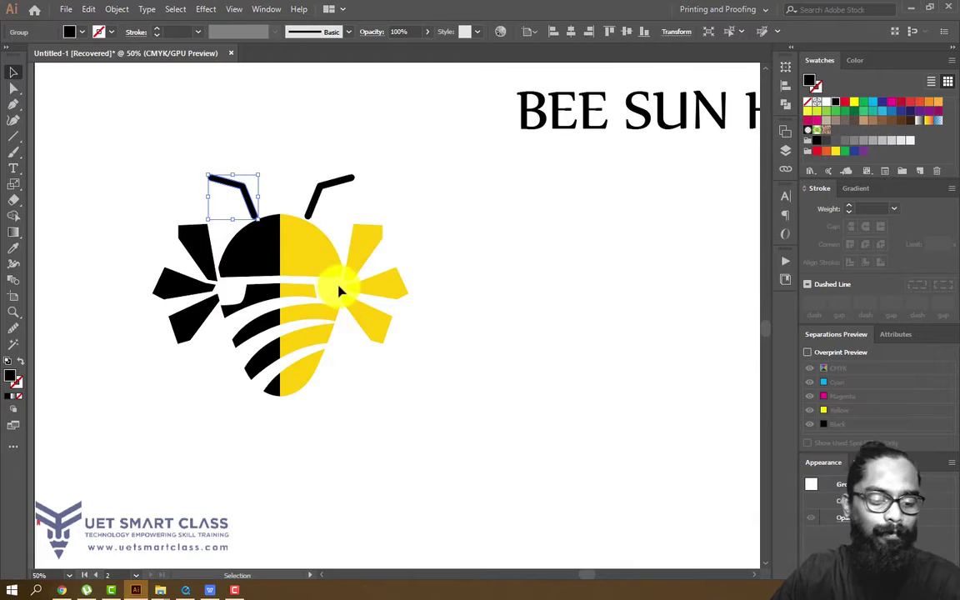
{"action": "key", "text": "i"}
{"action": "left_click", "coordinate": [315, 259]}
{"action": "key", "text": "ctrl+minus"}
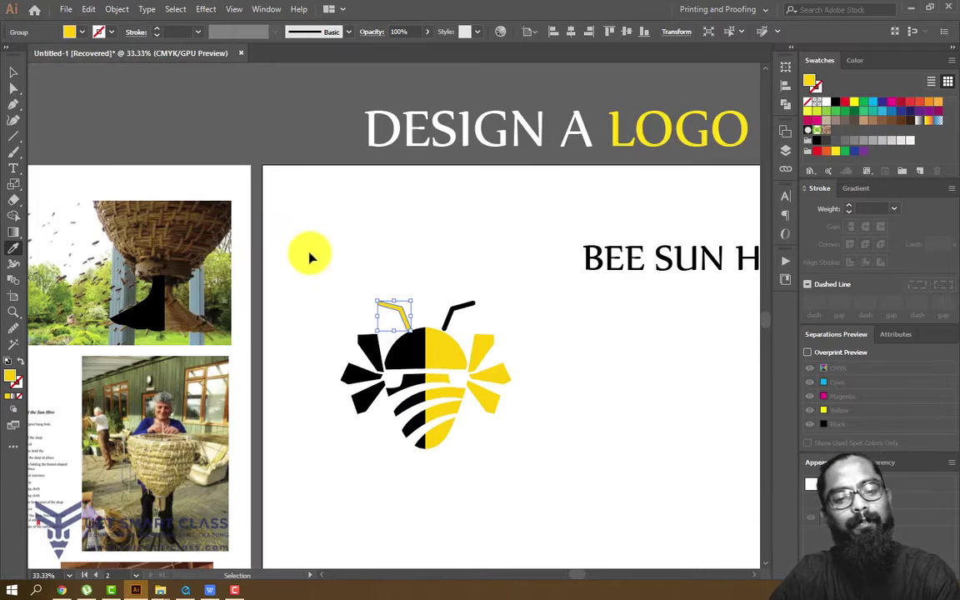
{"action": "key", "text": "ctrl+plus"}
{"action": "left_click_drag", "start_coordinate": [499, 259], "coordinate": [415, 189]}
{"action": "left_click", "coordinate": [14, 74]}
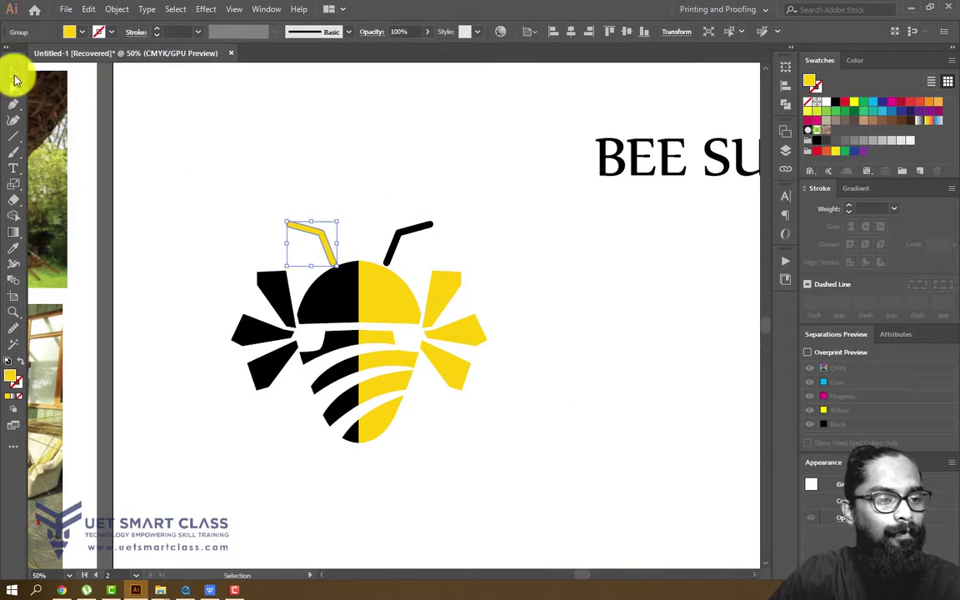
{"action": "left_click", "coordinate": [431, 177]}
{"action": "scroll", "coordinate": [278, 238], "scroll_direction": "down", "scroll_amount": 1}
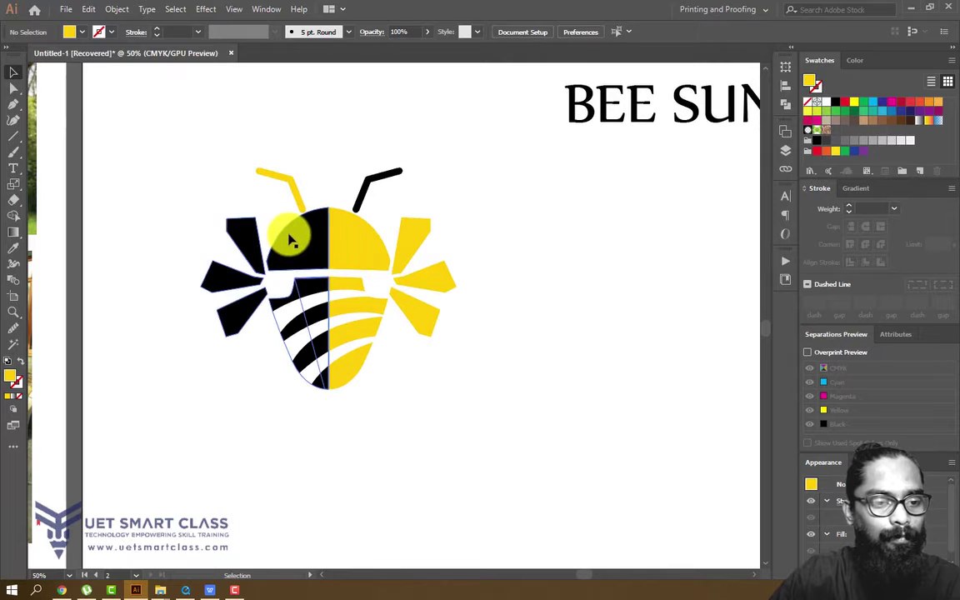
- Fill the left half of the hive and its rays with dark grey 353535
{"action": "left_click", "coordinate": [288, 243]}
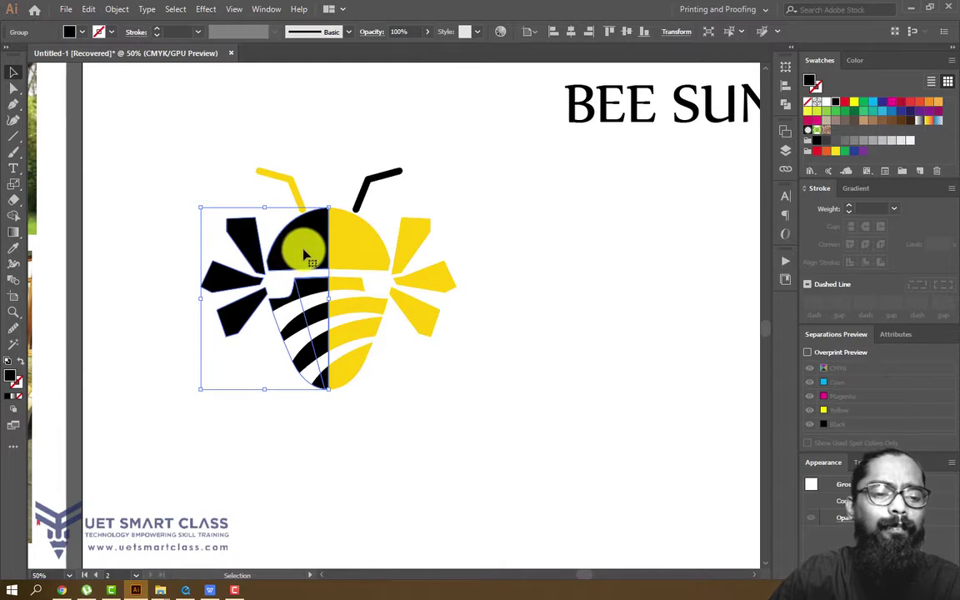
{"action": "double_click", "coordinate": [11, 379]}
{"action": "mouse_move", "coordinate": [420, 321]}
{"action": "left_mouse_down"}
{"action": "mouse_move", "coordinate": [435, 337]}
{"action": "mouse_move", "coordinate": [408, 326]}
{"action": "mouse_move", "coordinate": [402, 337]}
{"action": "mouse_move", "coordinate": [404, 326]}
{"action": "left_mouse_up"}
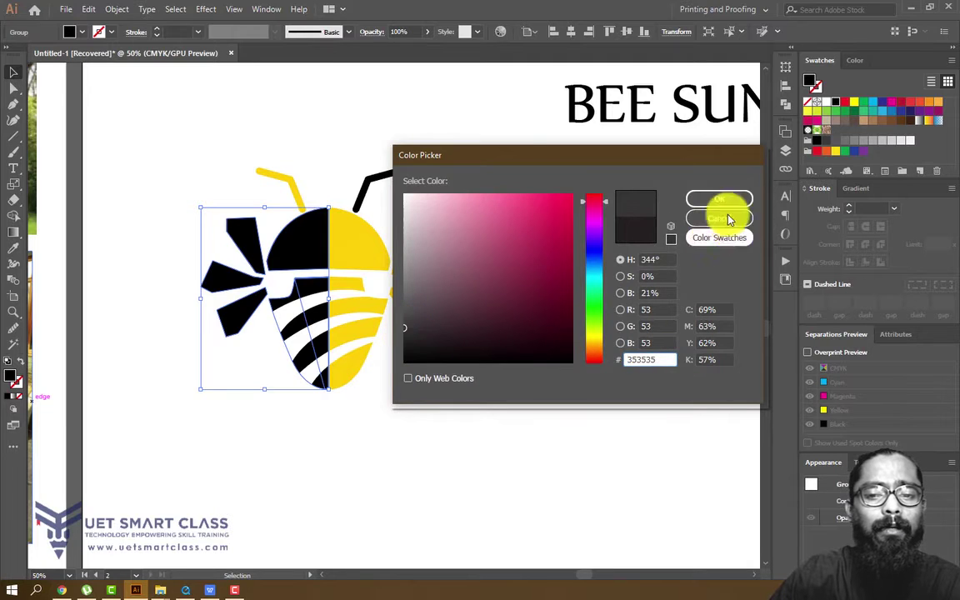
{"action": "left_click", "coordinate": [719, 198]}
{"action": "left_click", "coordinate": [579, 185]}
{"action": "scroll", "coordinate": [661, 230], "scroll_direction": "down", "scroll_amount": 3}
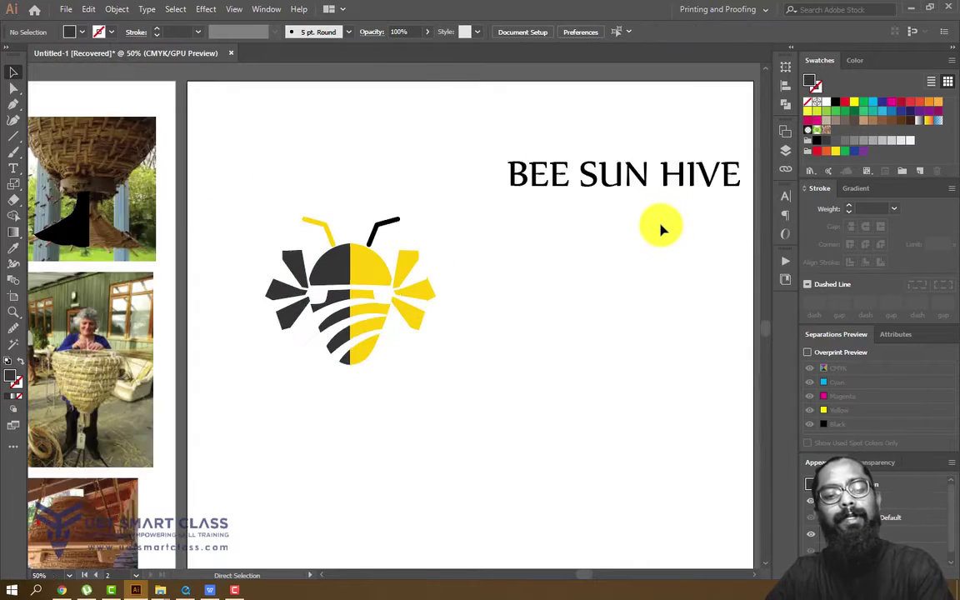
{"action": "scroll", "coordinate": [401, 242], "scroll_direction": "up", "scroll_amount": 4}
- Fill the right antenna with the dark grey sampled from the left half of the hive
{"action": "left_click", "coordinate": [353, 164]}
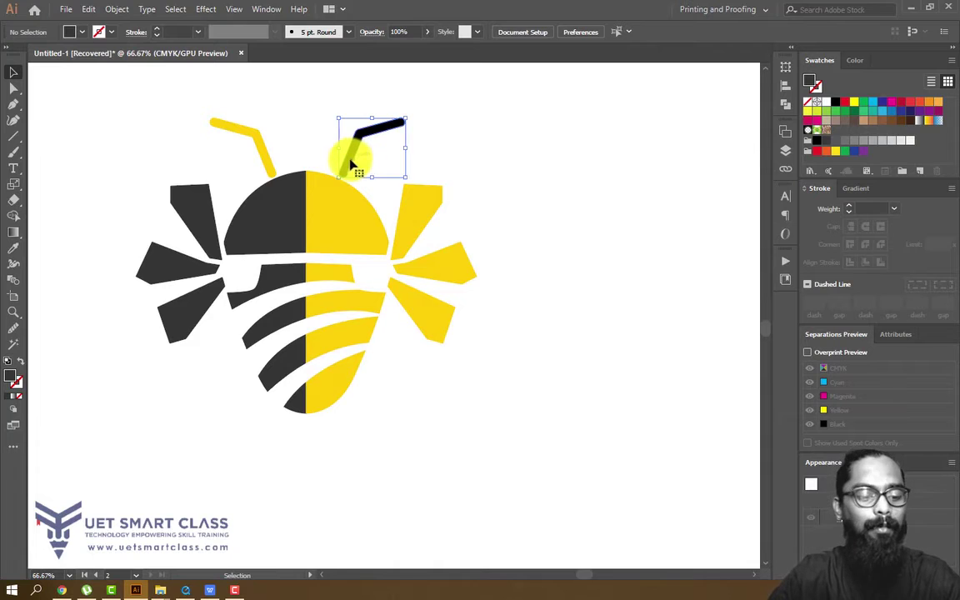
{"action": "key", "text": "i"}
{"action": "left_click", "coordinate": [244, 201]}
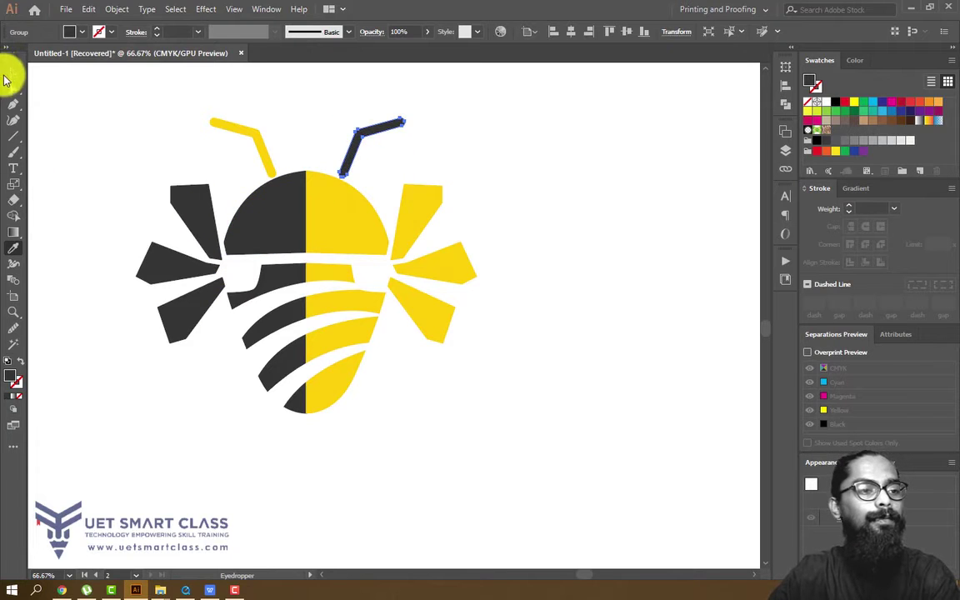
{"action": "left_click", "coordinate": [12, 73]}
{"action": "left_click", "coordinate": [332, 114]}
{"action": "key", "text": "ctrl+minus"}
{"action": "key", "text": "ctrl+minus"}
{"action": "key", "text": "ctrl+plus"}
{"action": "scroll", "coordinate": [494, 160], "scroll_direction": "down", "scroll_amount": 2}
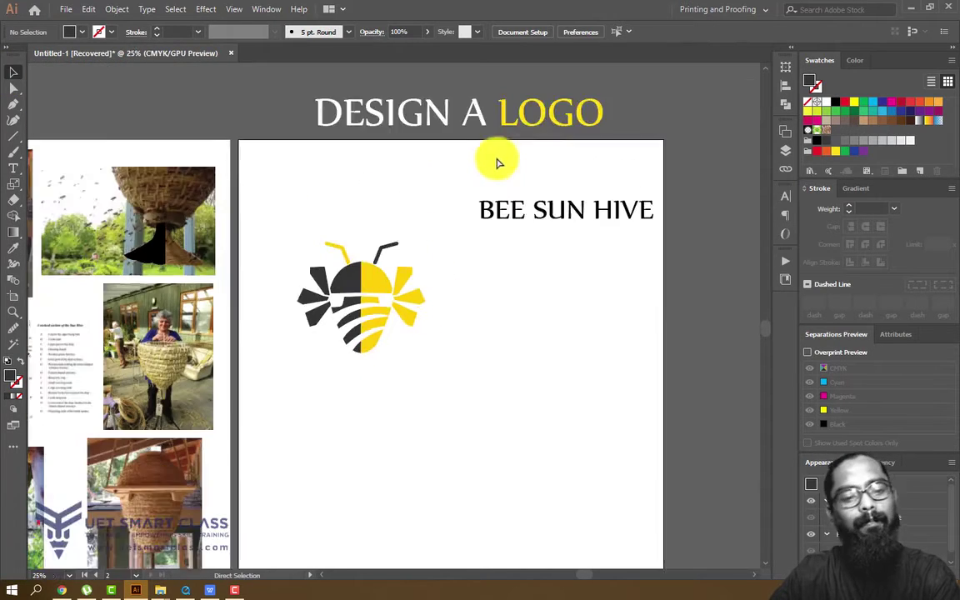
{"action": "scroll", "coordinate": [499, 164], "scroll_direction": "up", "scroll_amount": 1}
- Group all parts of the bee hive symbol and move the group right, toward the middle of the artboard
{"action": "left_click_drag", "start_coordinate": [379, 122], "coordinate": [382, 123]}
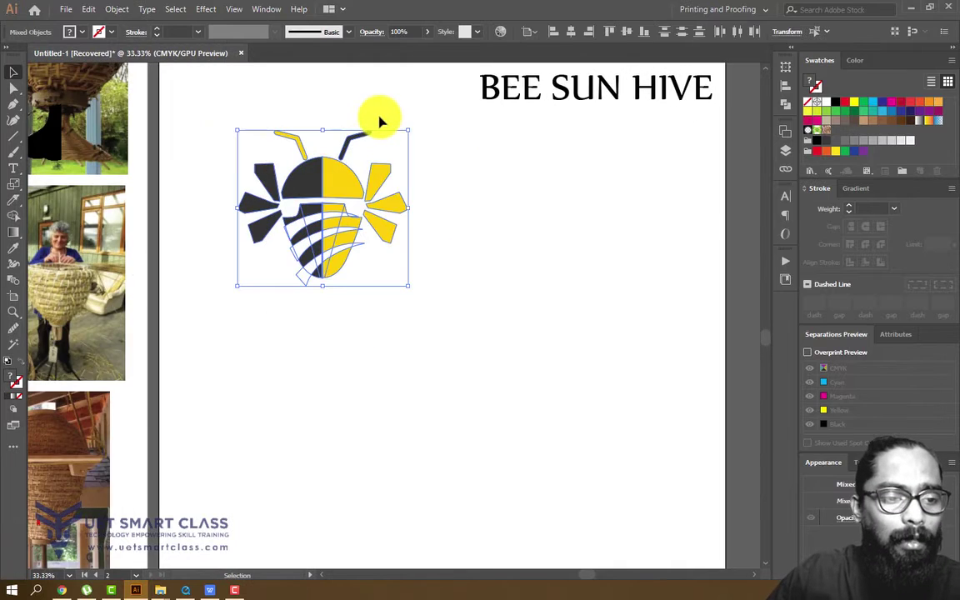
{"action": "key", "text": "ctrl+g"}
{"action": "key", "text": "a"}
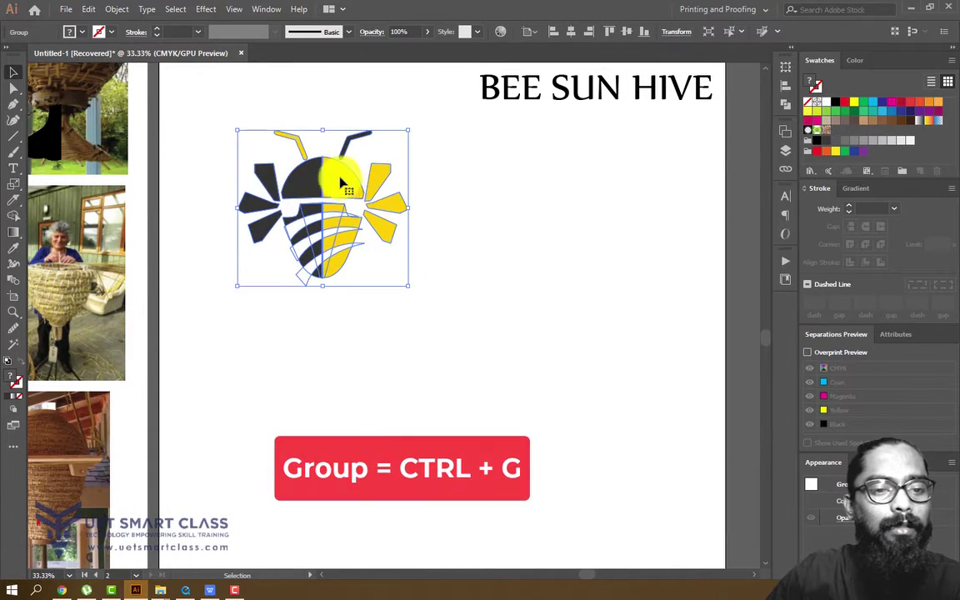
{"action": "left_click_drag", "start_coordinate": [340, 180], "coordinate": [428, 177]}
{"action": "left_click", "coordinate": [574, 173]}
- Move the BEE SUN HIVE text below the bee hive symbol, roughly centered under it
{"action": "left_click_drag", "start_coordinate": [563, 131], "coordinate": [539, 210]}
{"action": "left_click_drag", "start_coordinate": [561, 170], "coordinate": [407, 421]}
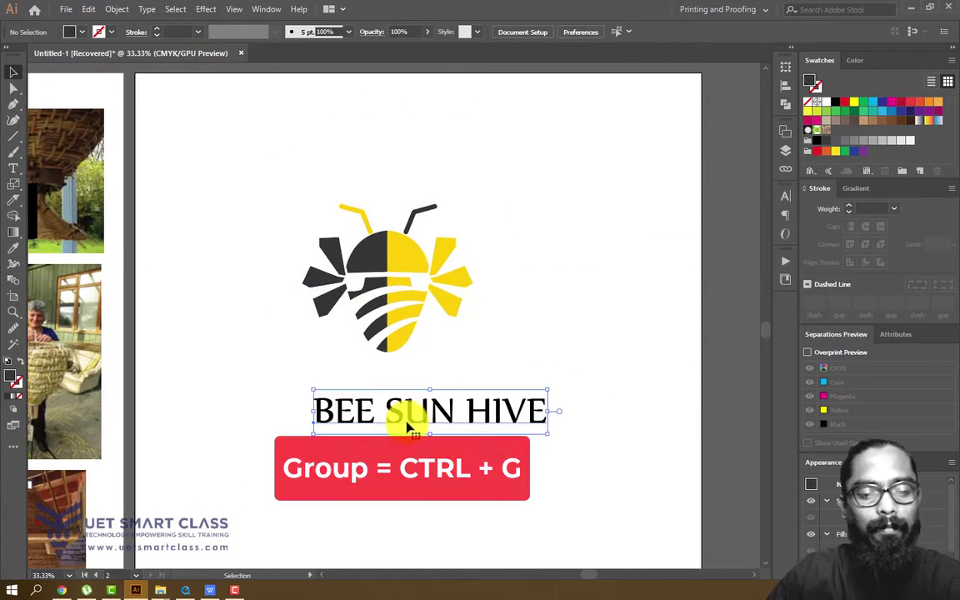
{"action": "scroll", "coordinate": [371, 386], "scroll_direction": "up", "scroll_amount": 2}
{"action": "left_click_drag", "start_coordinate": [530, 298], "coordinate": [371, 439]}
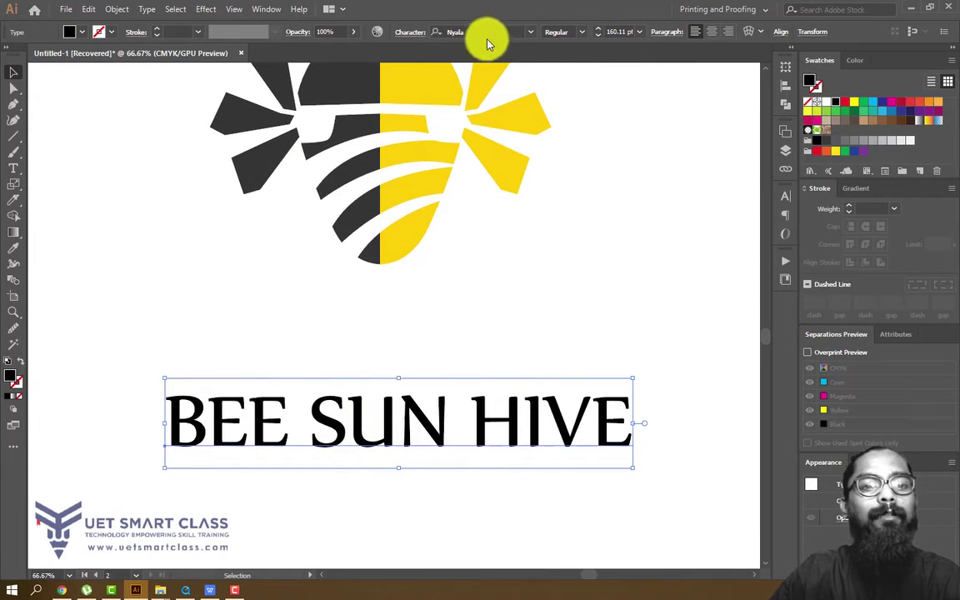
{"action": "scroll", "coordinate": [409, 204], "scroll_direction": "up", "scroll_amount": 5}
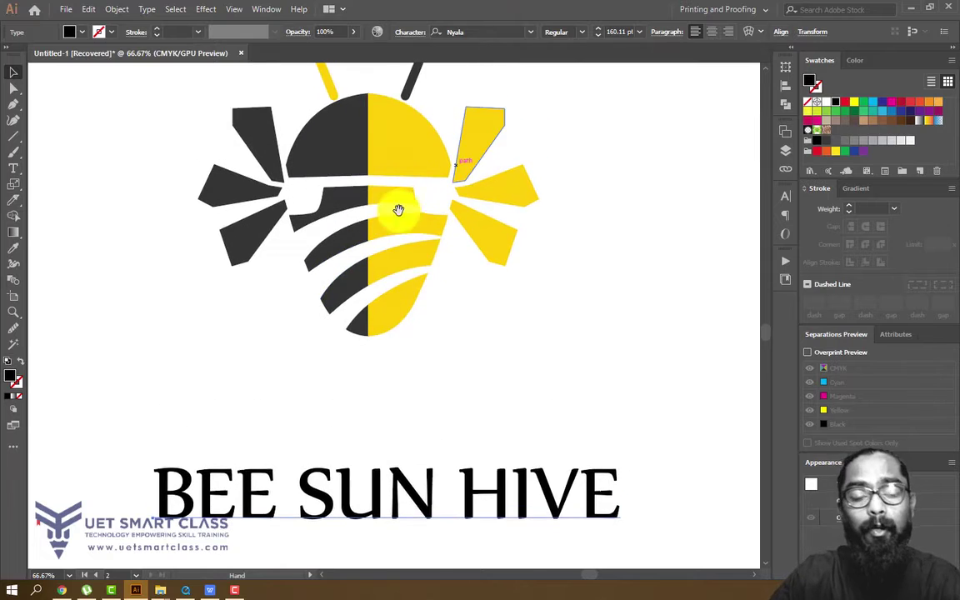
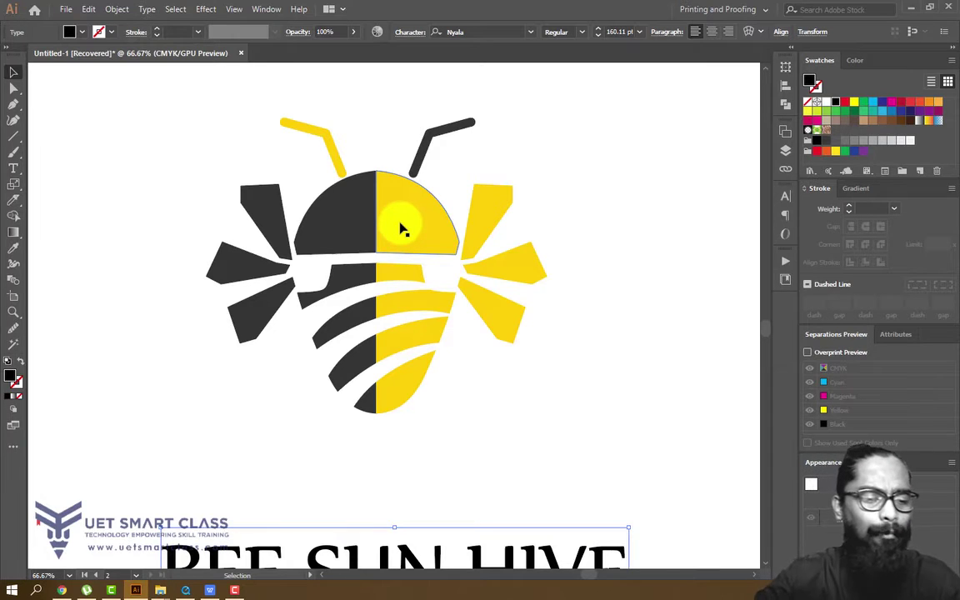
- Switch to Chrome and search Google for "sci fi fonts" in a new tab
{"action": "left_click", "coordinate": [60, 590]}
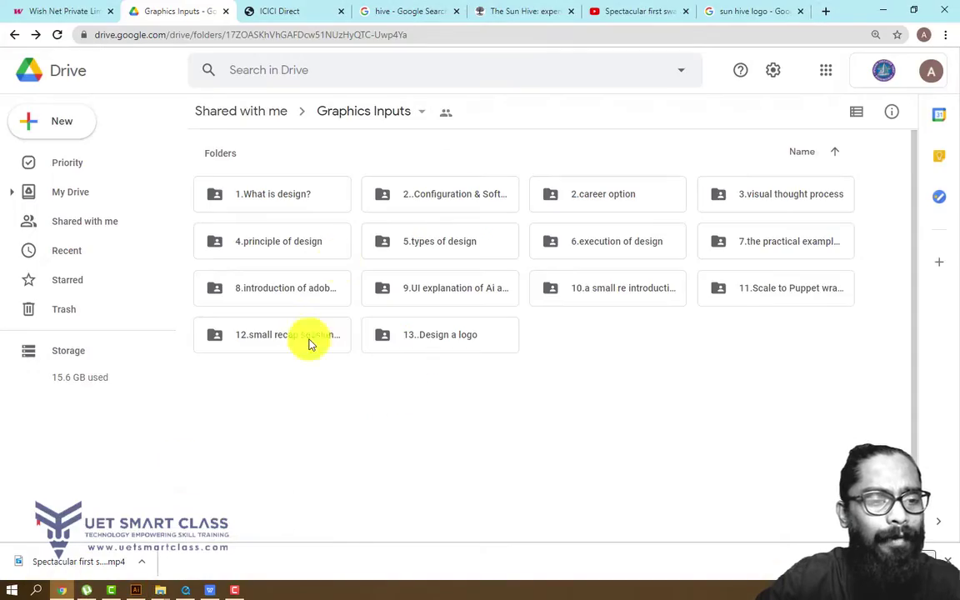
{"action": "left_click", "coordinate": [824, 12]}
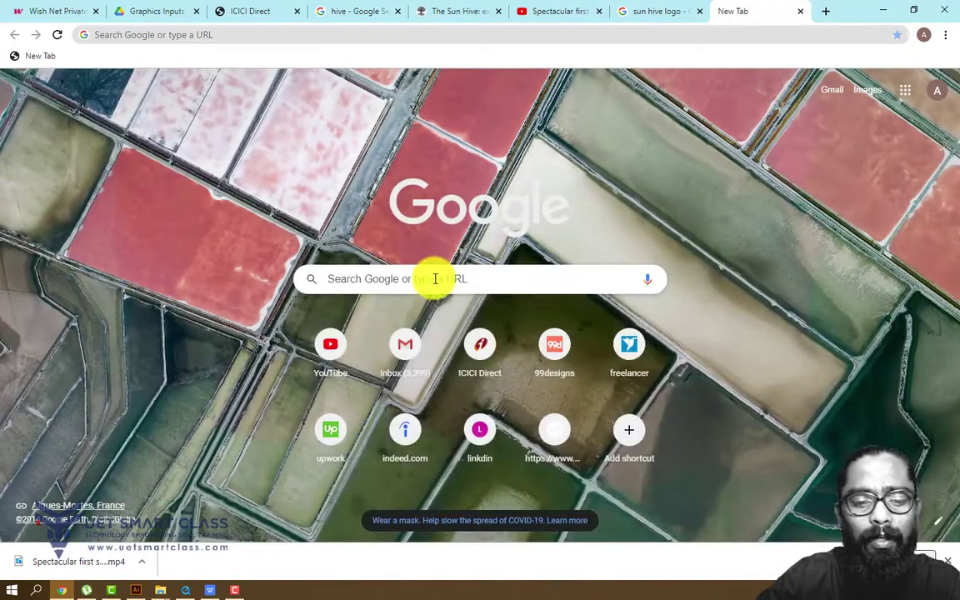
{"action": "left_click", "coordinate": [434, 279]}
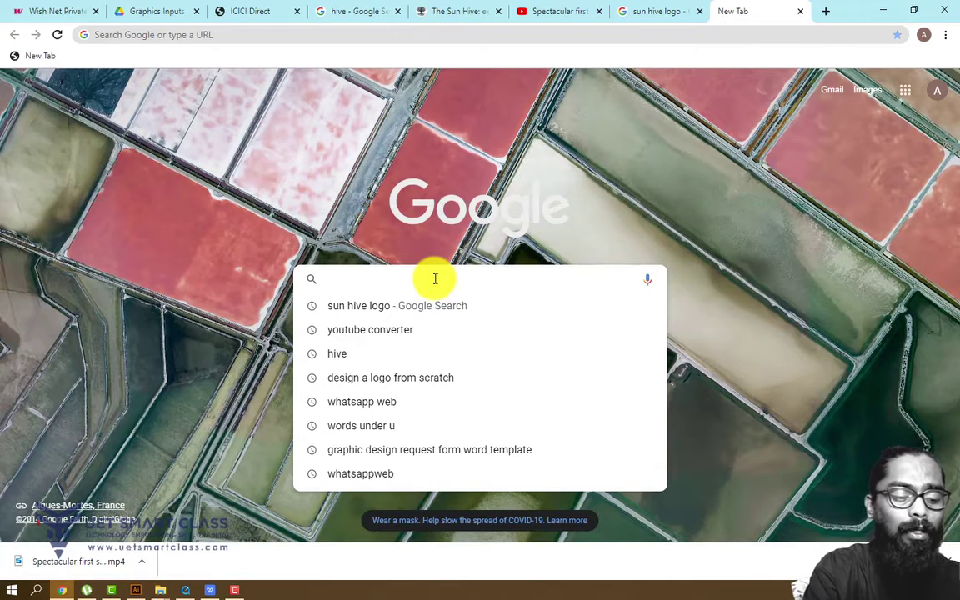
{"action": "type", "text": "sc"}
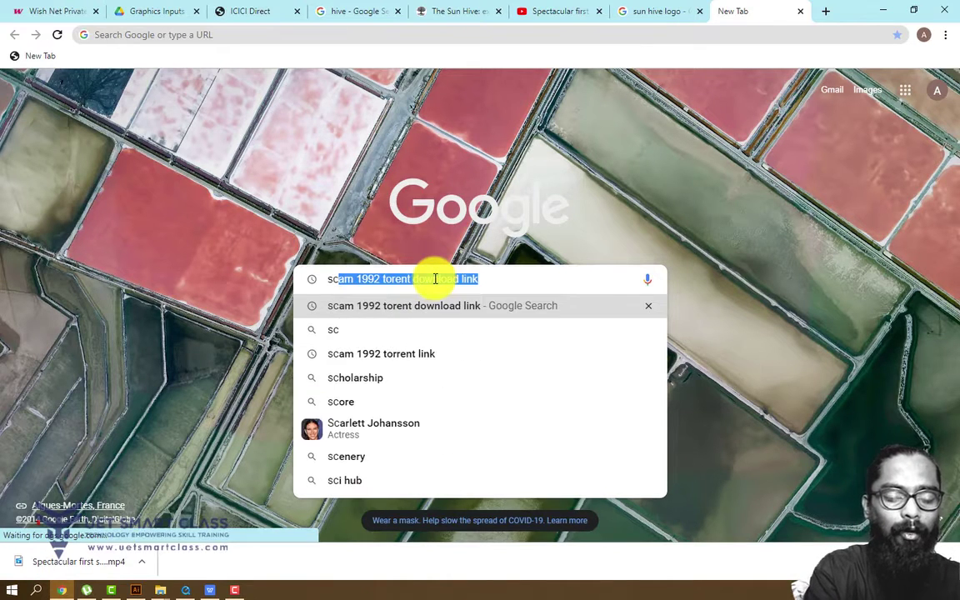
{"action": "key", "text": "BackSpace"}
{"action": "key", "text": "BackSpace"}
{"action": "type", "text": "ci f"}
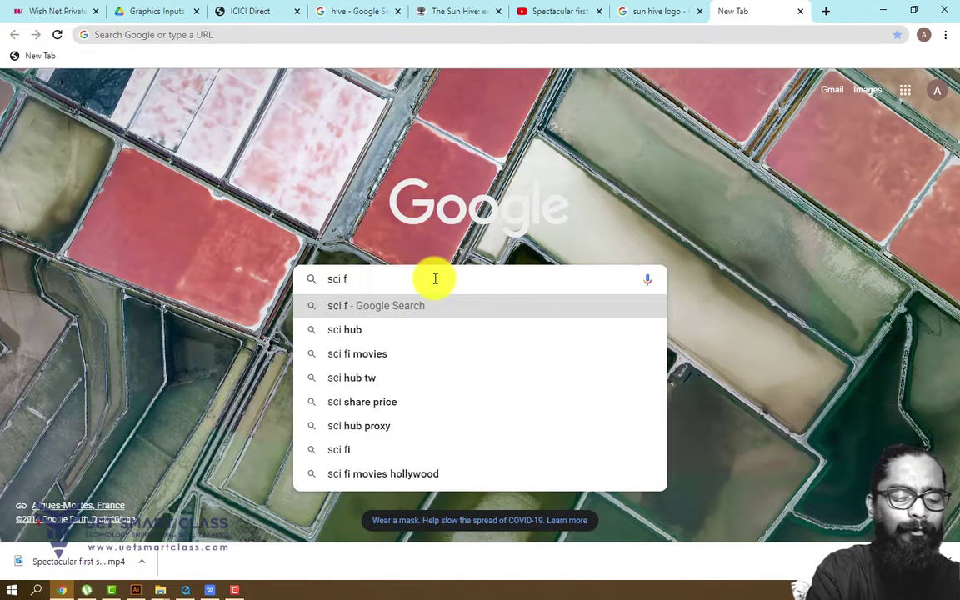
{"action": "type", "text": "i fonts"}
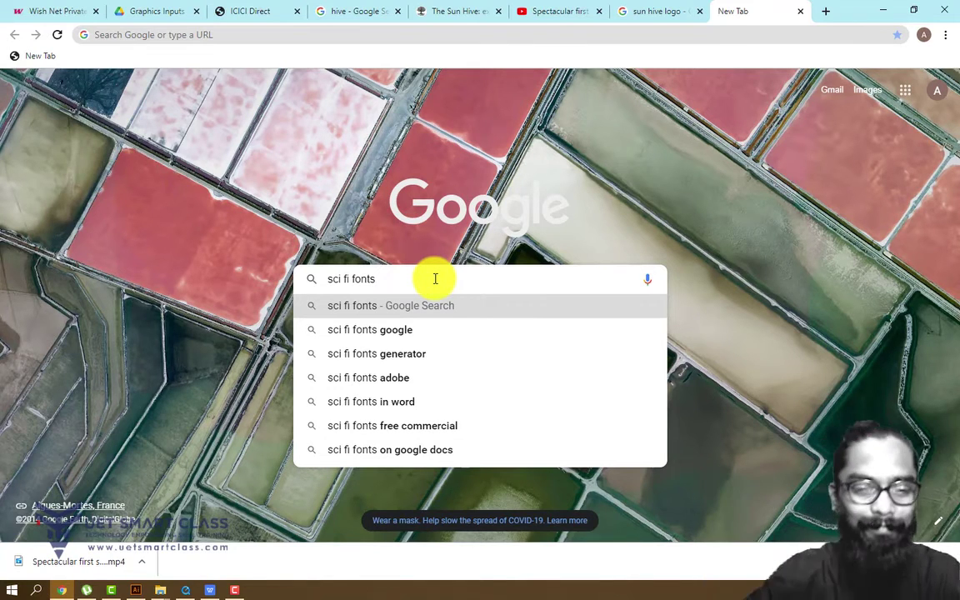
{"action": "key", "text": "Return"}
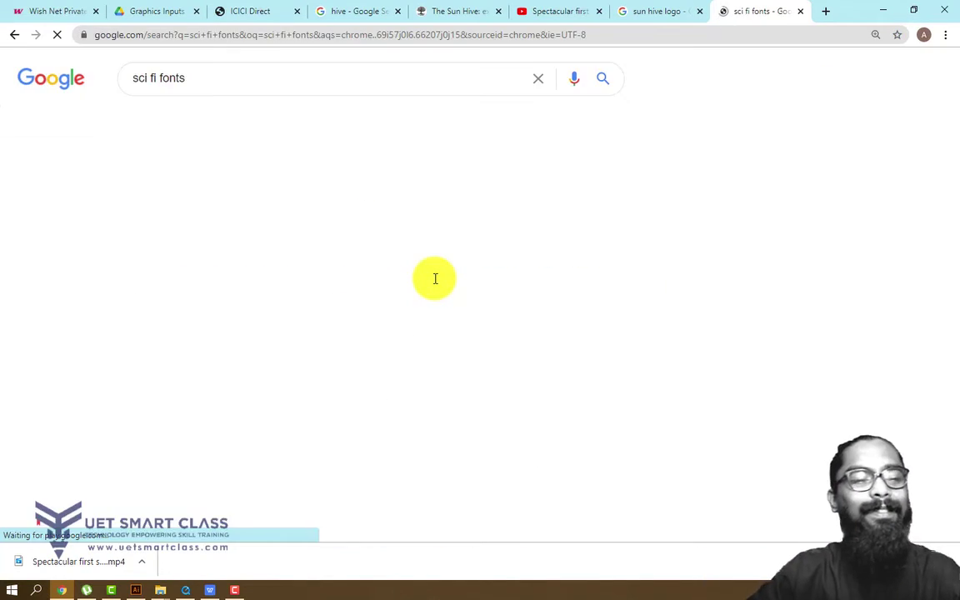
- Open DaFont's Techno > Sci-fi category from the search results and look through its fonts
{"action": "left_click", "coordinate": [193, 210]}
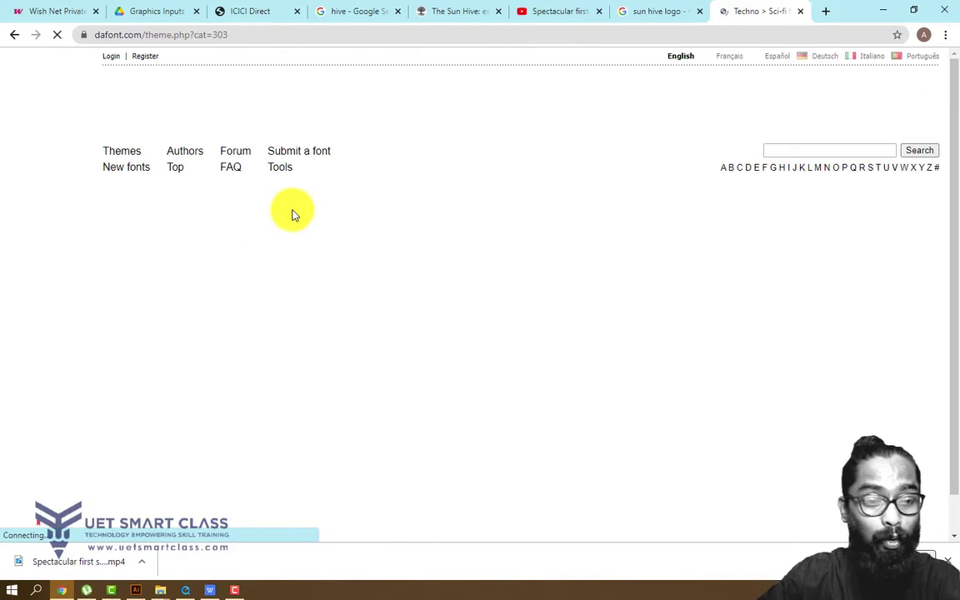
{"action": "scroll", "coordinate": [362, 223], "scroll_direction": "down", "scroll_amount": 1}
{"action": "scroll", "coordinate": [363, 223], "scroll_direction": "down", "scroll_amount": 8}
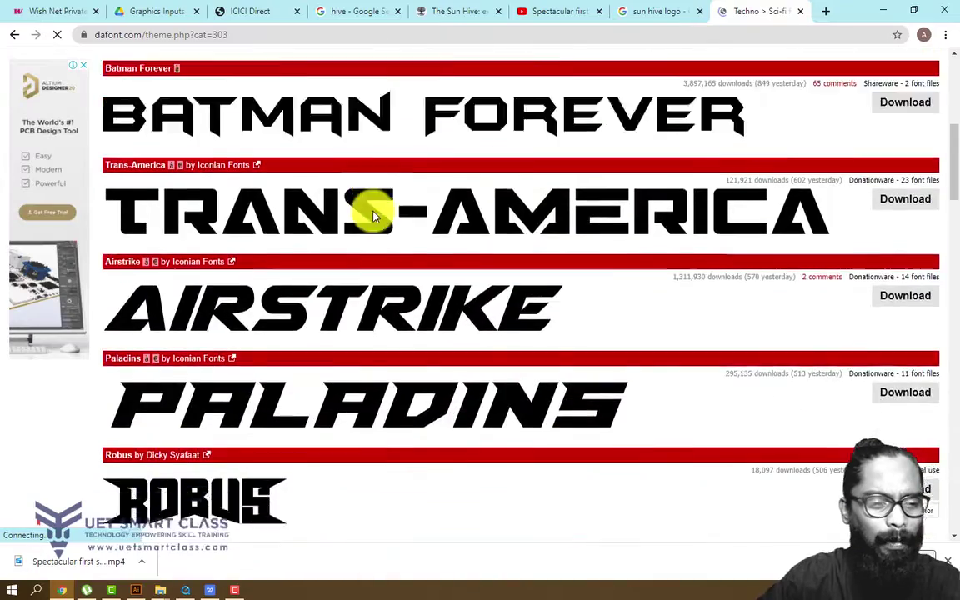
{"action": "scroll", "coordinate": [372, 217], "scroll_direction": "up", "scroll_amount": 9}
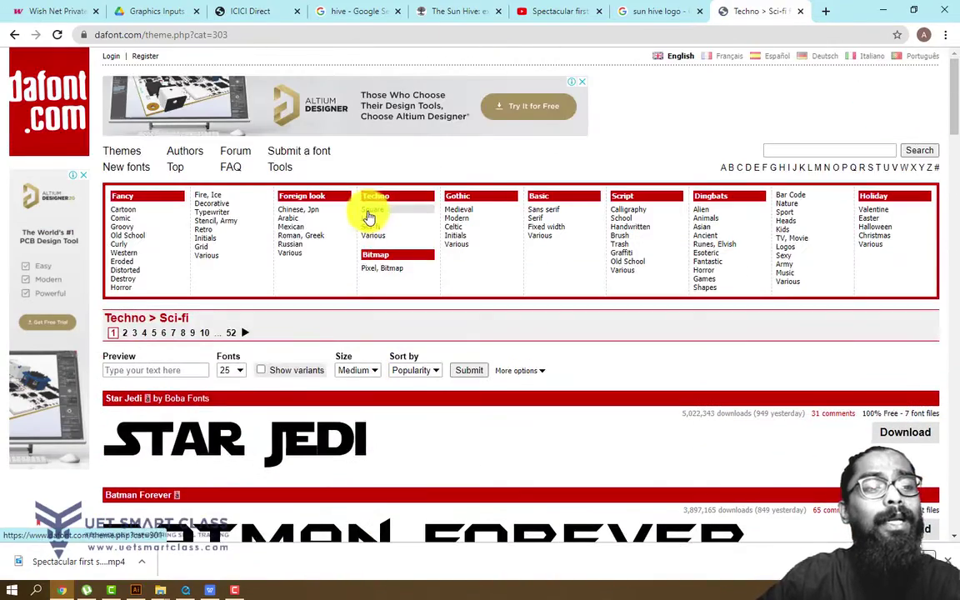
{"action": "left_click", "coordinate": [179, 369]}
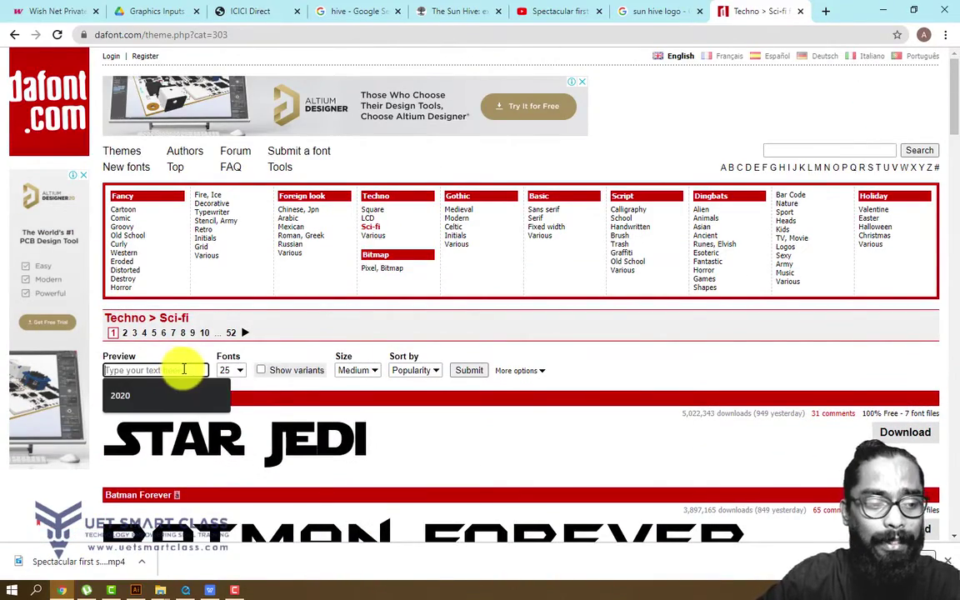
- Switch back to Illustrator and copy the complete wording of the BEE SUN HIVE text
{"action": "left_click", "coordinate": [135, 591]}
{"action": "scroll", "coordinate": [446, 450], "scroll_direction": "down", "scroll_amount": 1}
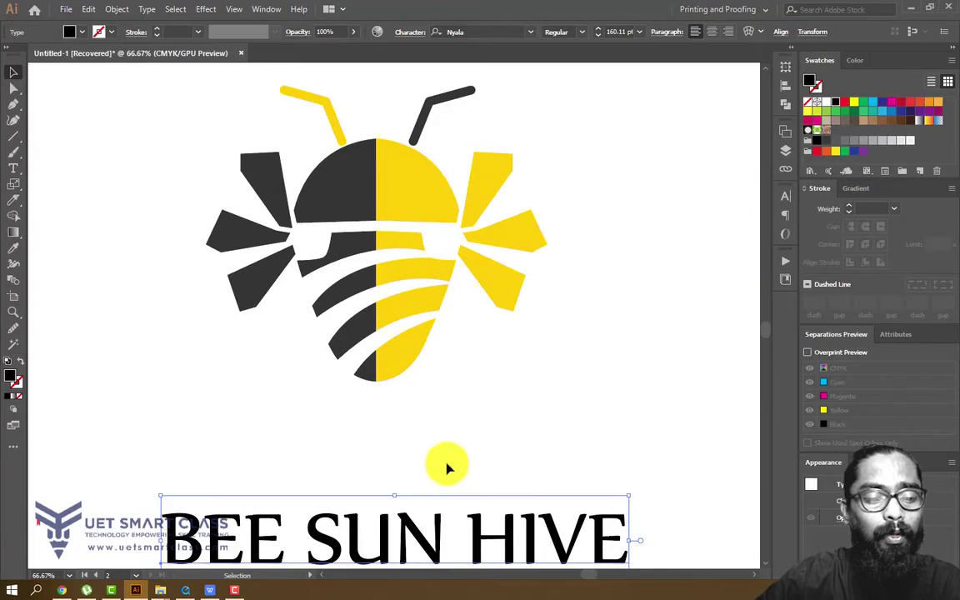
{"action": "left_click", "coordinate": [387, 533]}
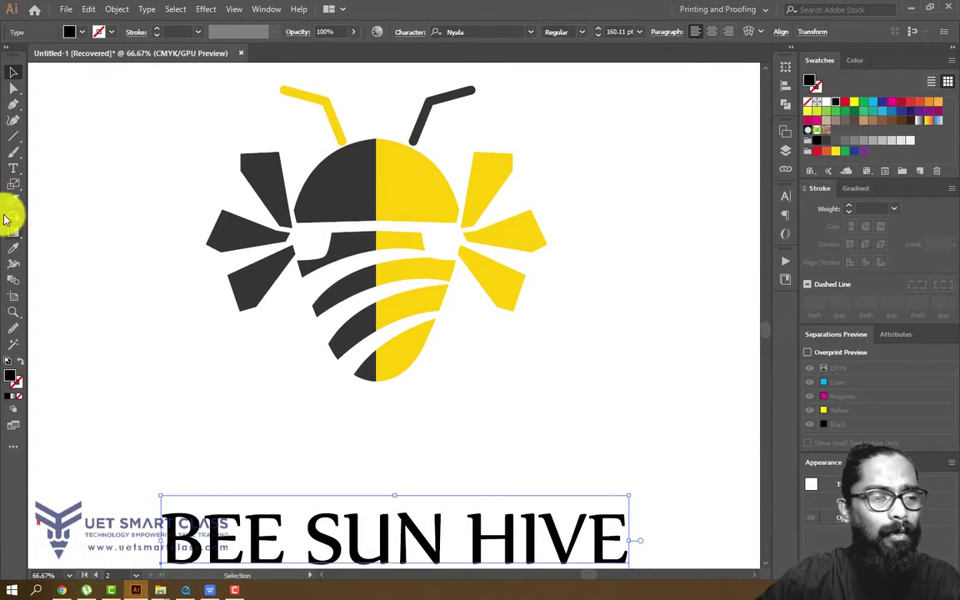
{"action": "left_click", "coordinate": [14, 168]}
{"action": "left_click", "coordinate": [186, 557]}
{"action": "left_click_drag", "start_coordinate": [187, 557], "coordinate": [706, 532]}
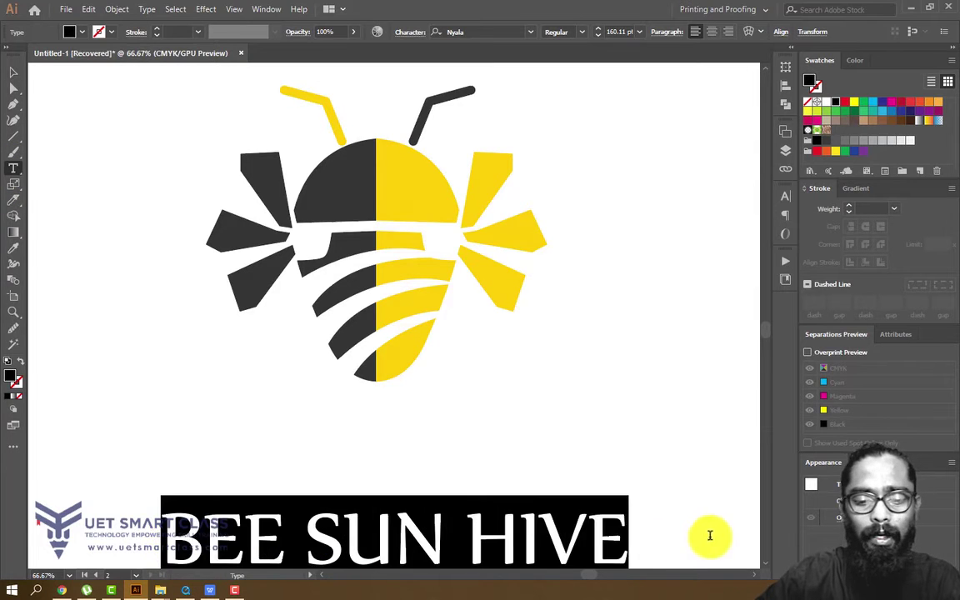
{"action": "right_click", "coordinate": [534, 540]}
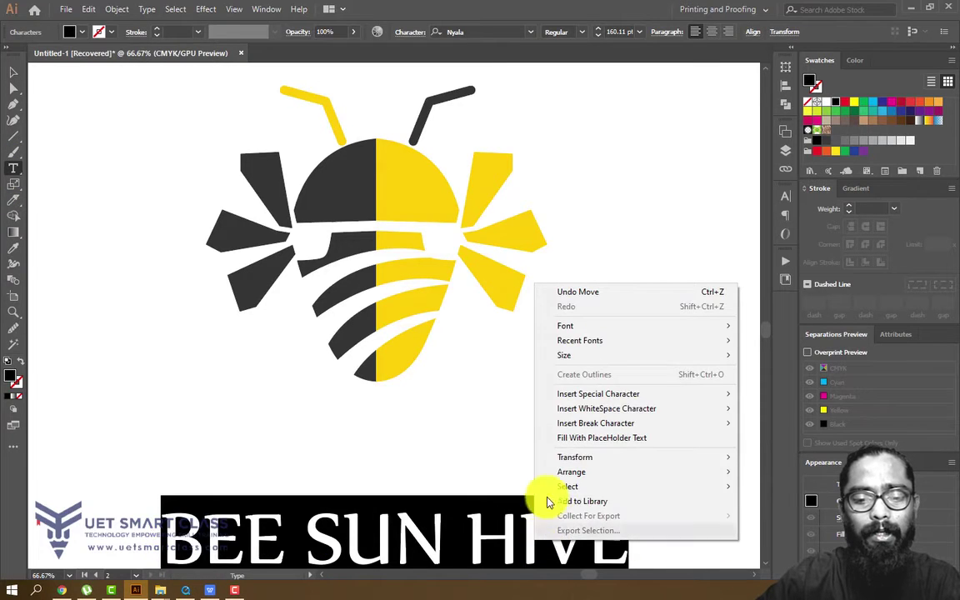
{"action": "left_click", "coordinate": [424, 556]}
{"action": "left_click_drag", "start_coordinate": [169, 541], "coordinate": [647, 529]}
{"action": "key", "text": "ctrl+c"}
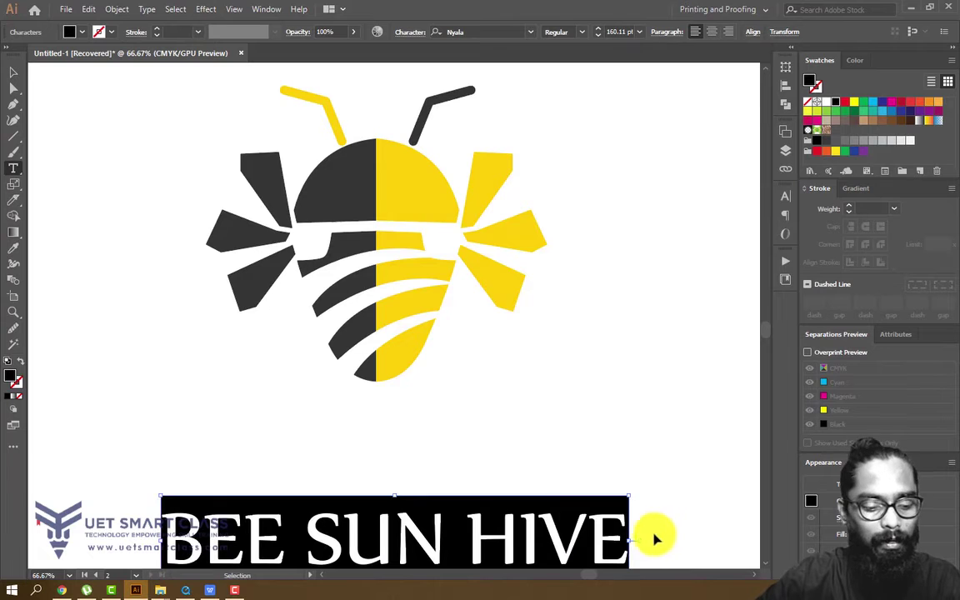
- Switch to Chrome and preview DaFont's sci-fi fonts with the copied text BEE SUN HIVE
{"action": "left_click", "coordinate": [62, 589]}
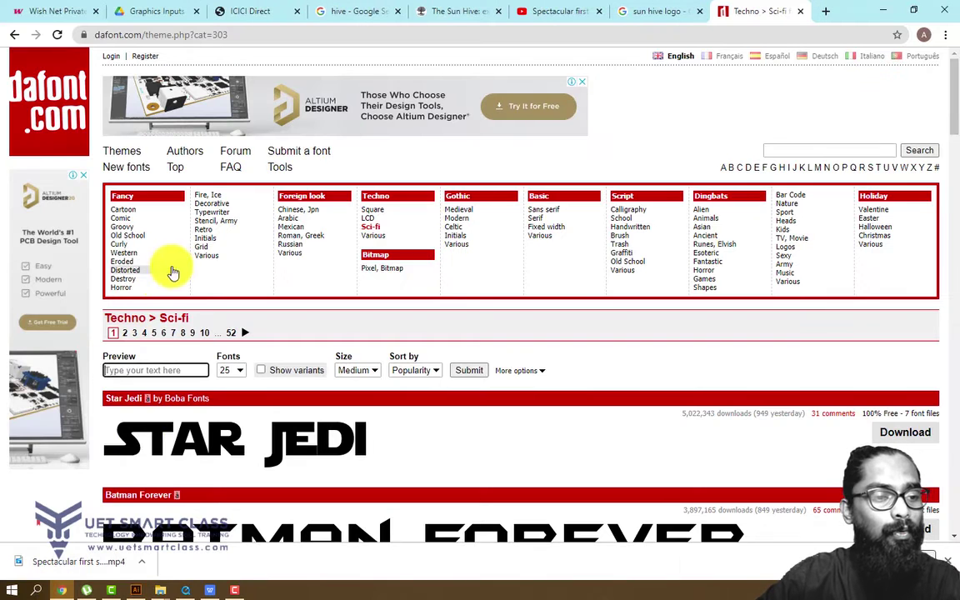
{"action": "left_click", "coordinate": [132, 369]}
{"action": "key", "text": "ctrl+v"}
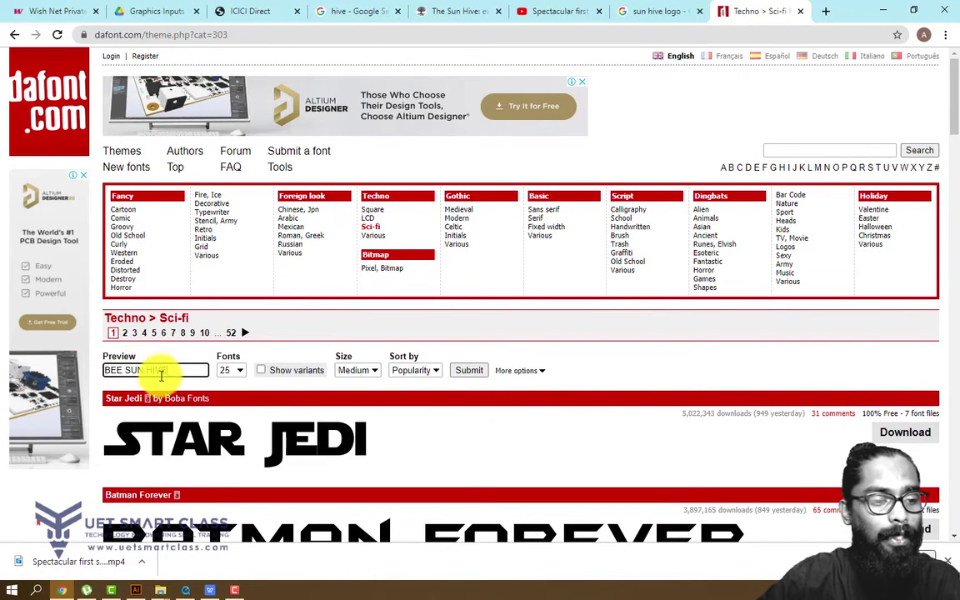
{"action": "key", "text": "Return"}
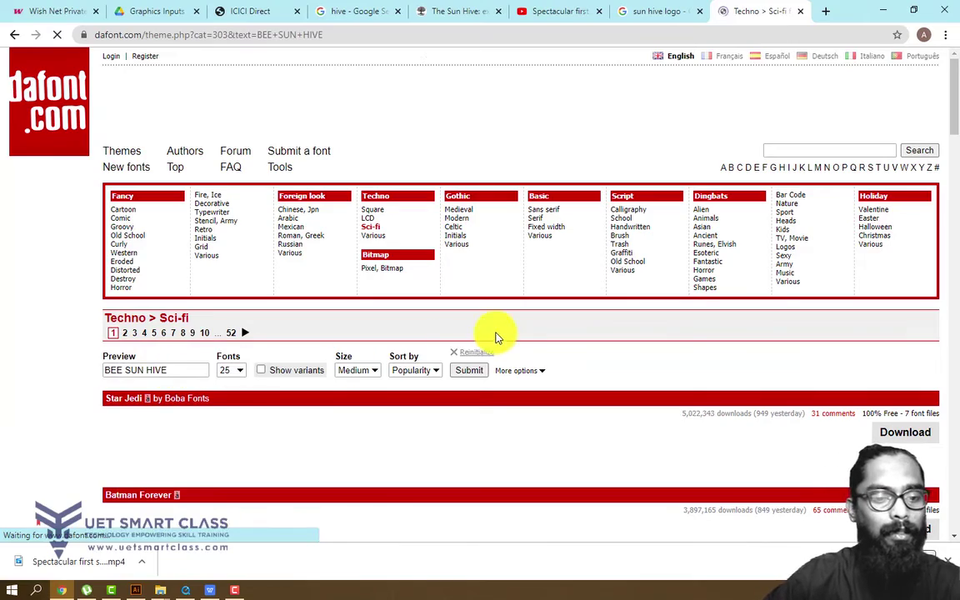
- Look through the BEE SUN HIVE font previews and download the Nasalization font
{"action": "scroll", "coordinate": [292, 375], "scroll_direction": "down", "scroll_amount": 3}
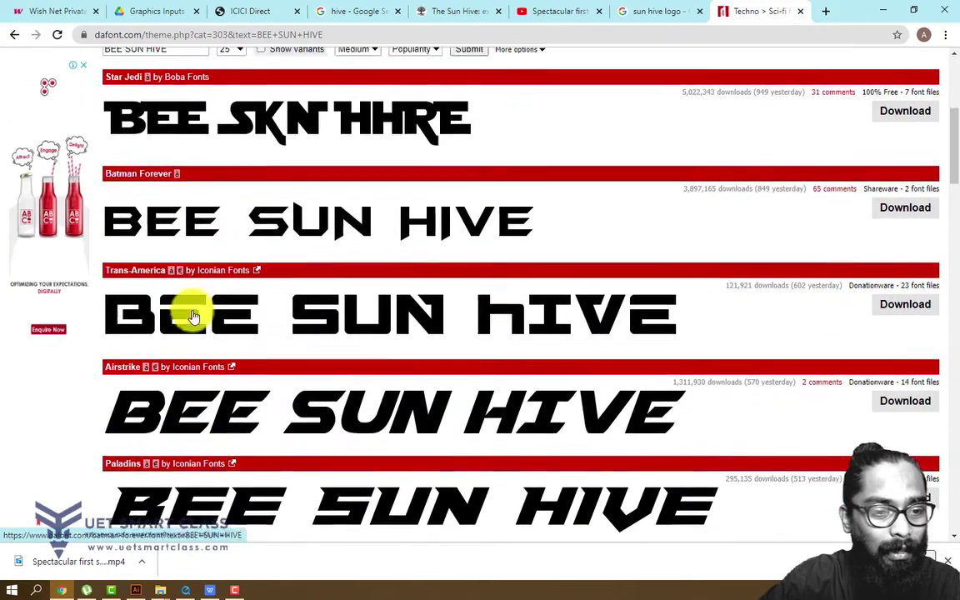
{"action": "scroll", "coordinate": [188, 315], "scroll_direction": "down", "scroll_amount": 2}
{"action": "scroll", "coordinate": [386, 239], "scroll_direction": "down", "scroll_amount": 8}
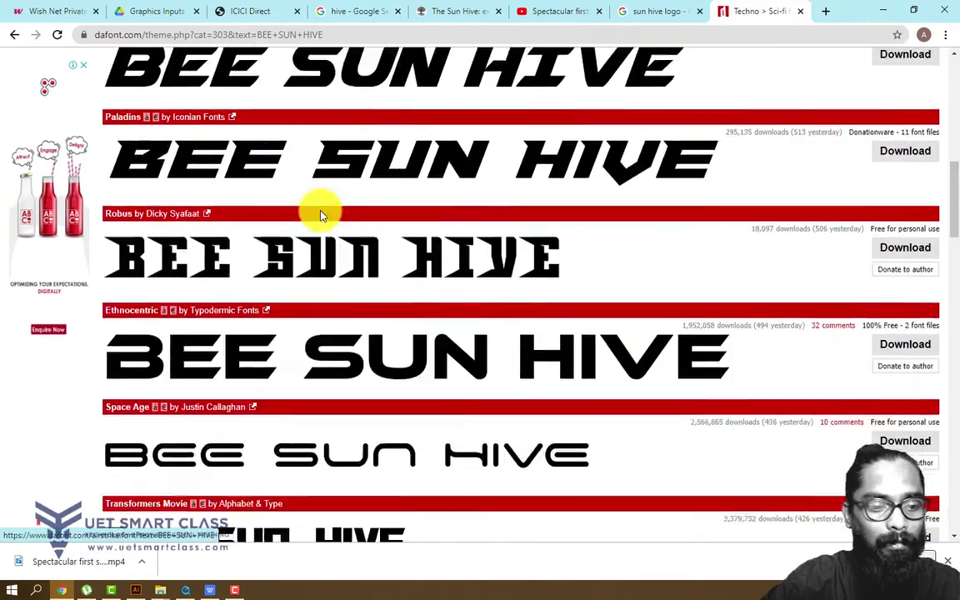
{"action": "scroll", "coordinate": [371, 273], "scroll_direction": "down", "scroll_amount": 5}
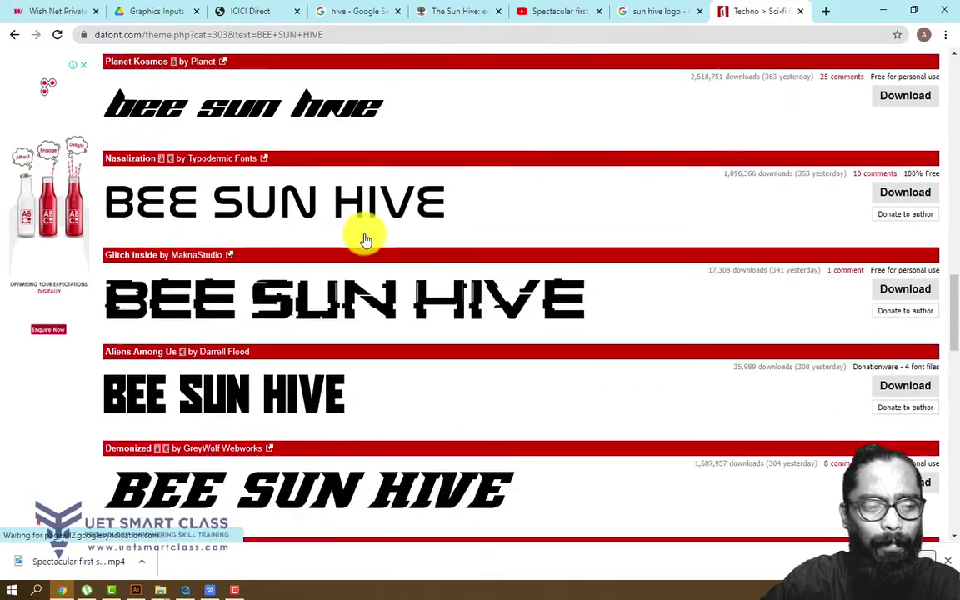
{"action": "scroll", "coordinate": [473, 302], "scroll_direction": "up", "scroll_amount": 1}
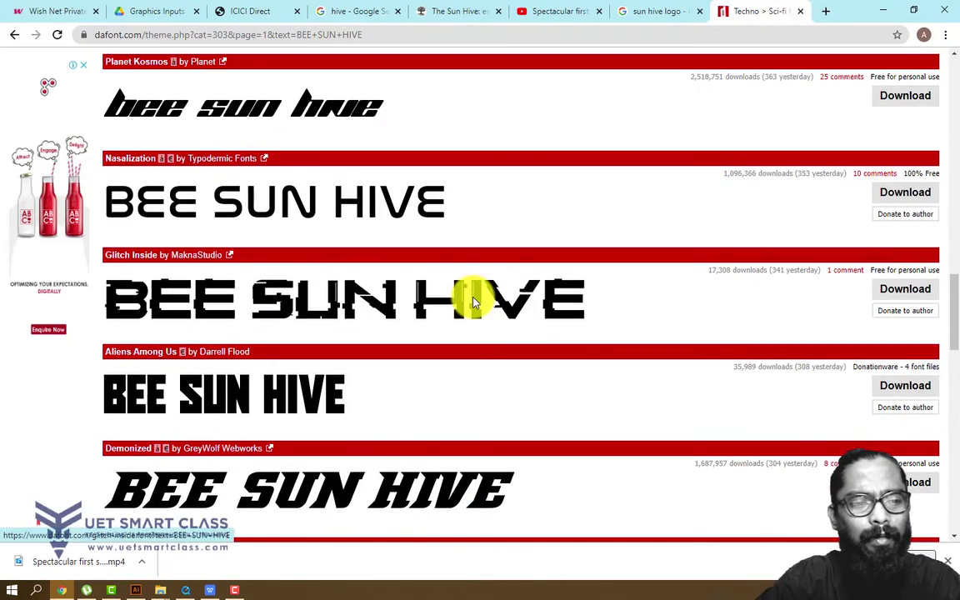
{"action": "left_click", "coordinate": [908, 193]}
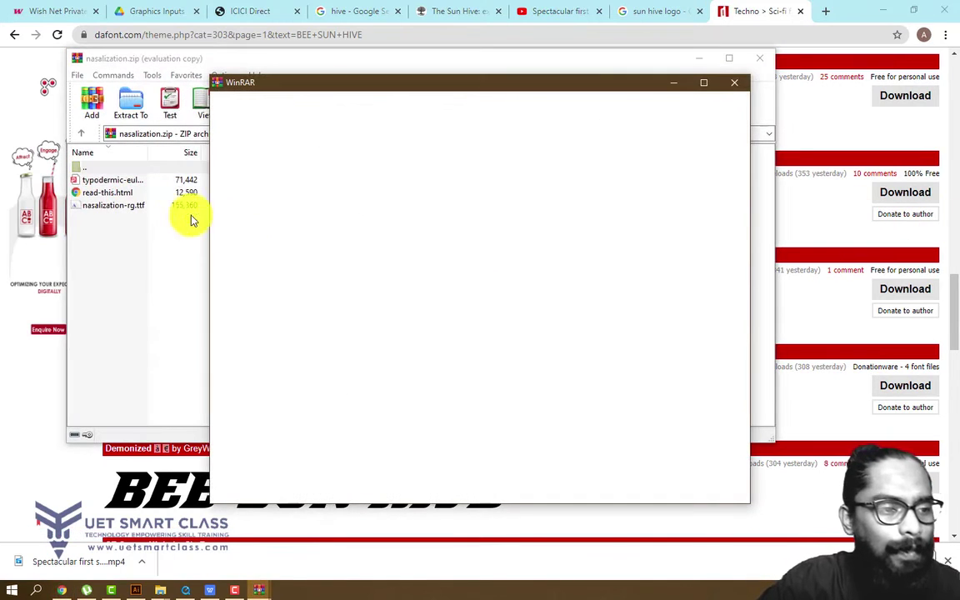
- Install the nasalization-rg.ttf font from the downloaded nasalization.zip archive and put the font and archive windows away
{"action": "left_click", "coordinate": [736, 84]}
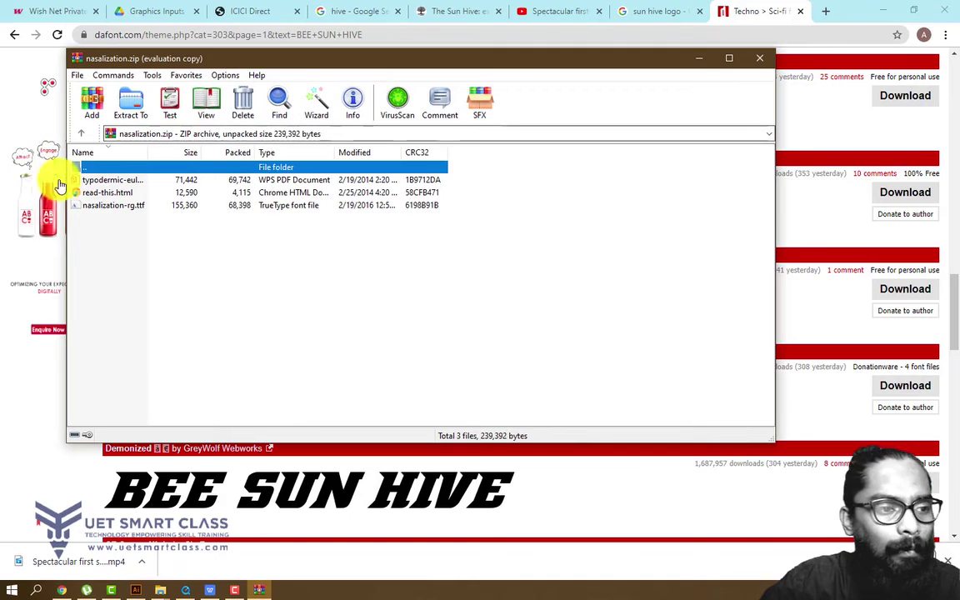
{"action": "double_click", "coordinate": [103, 205]}
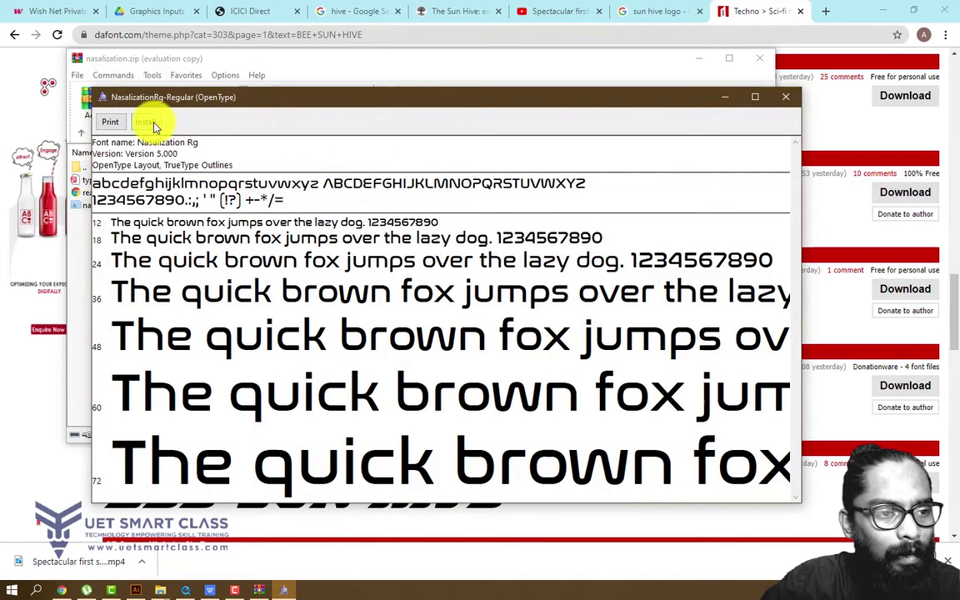
{"action": "left_click", "coordinate": [151, 124]}
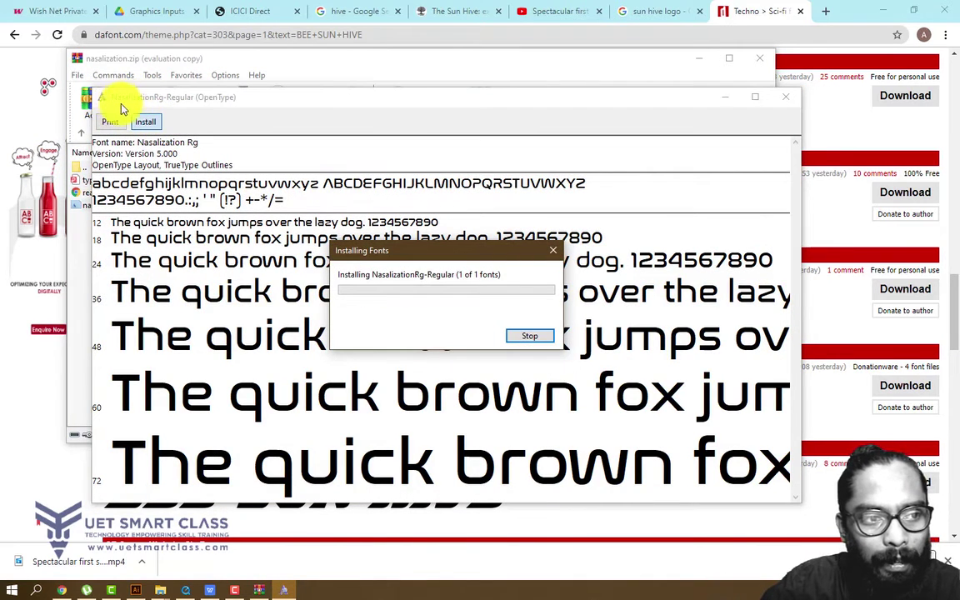
{"action": "left_click", "coordinate": [726, 98]}
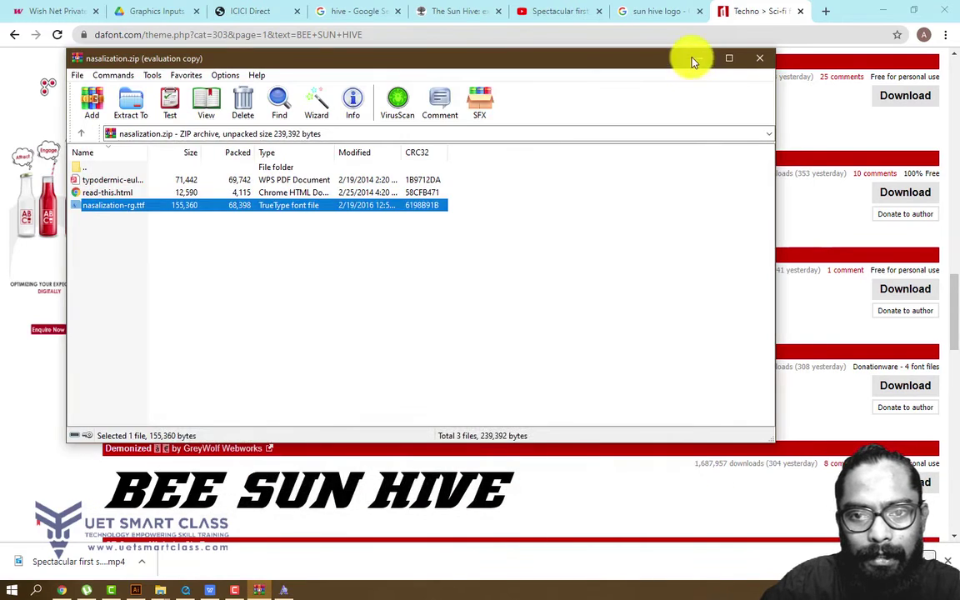
{"action": "left_click", "coordinate": [694, 60]}
- Switch back to Illustrator and set the BEE SUN HIVE text in the NasalizationRg-Regular font
{"action": "left_click", "coordinate": [135, 585]}
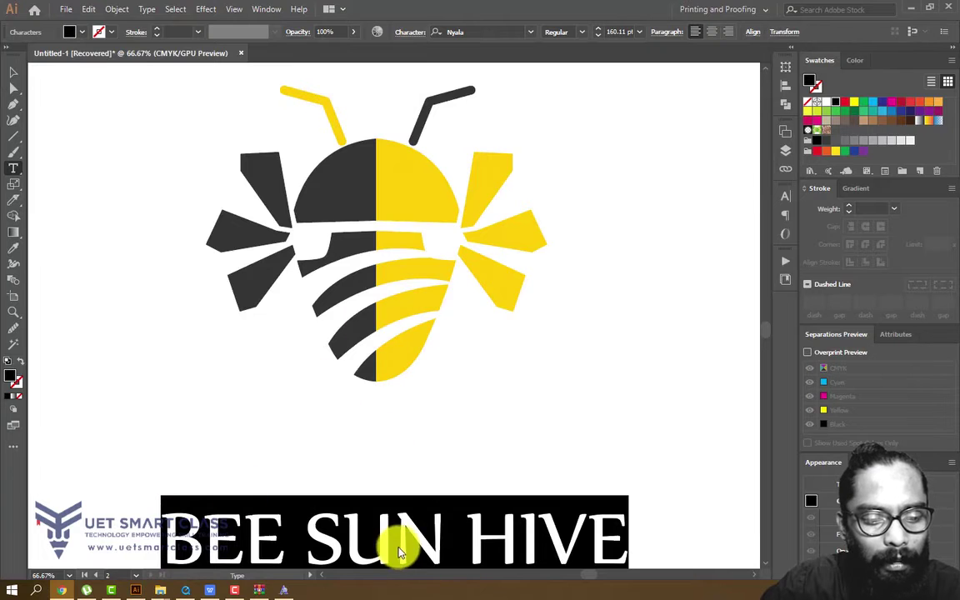
{"action": "type", "text": "nas"}
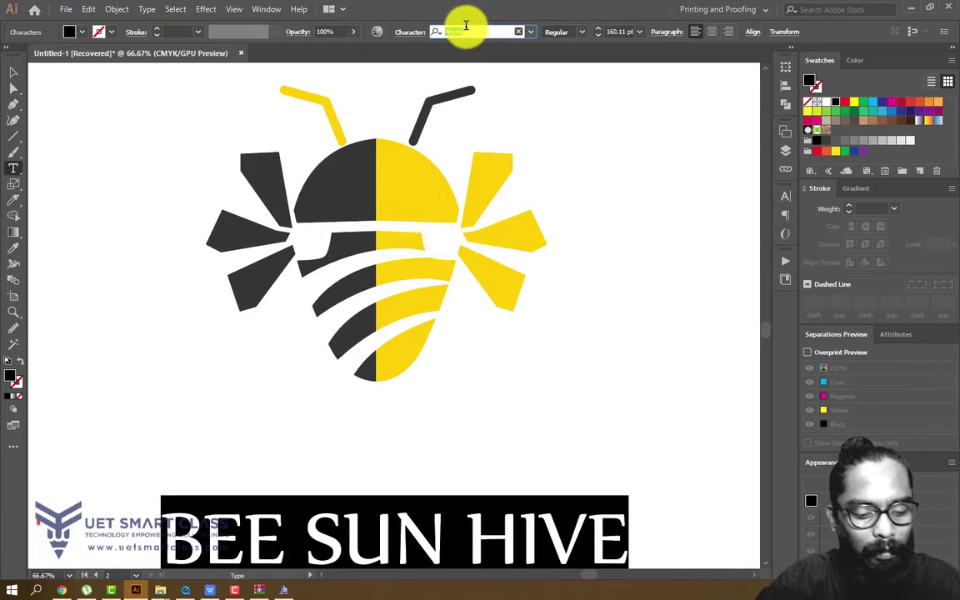
{"action": "type", "text": "nasa"}
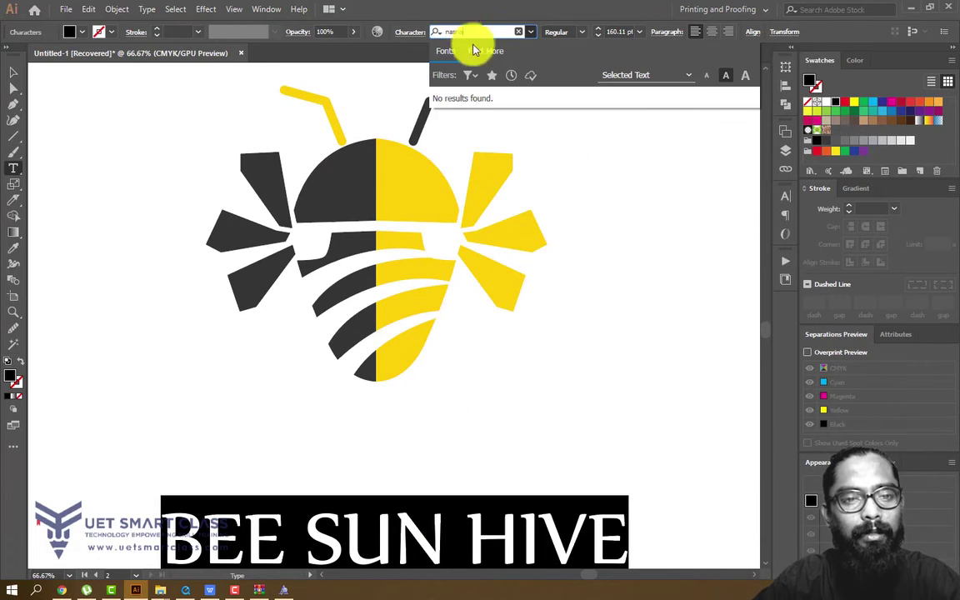
{"action": "key", "text": "BackSpace"}
{"action": "key", "text": "BackSpace"}
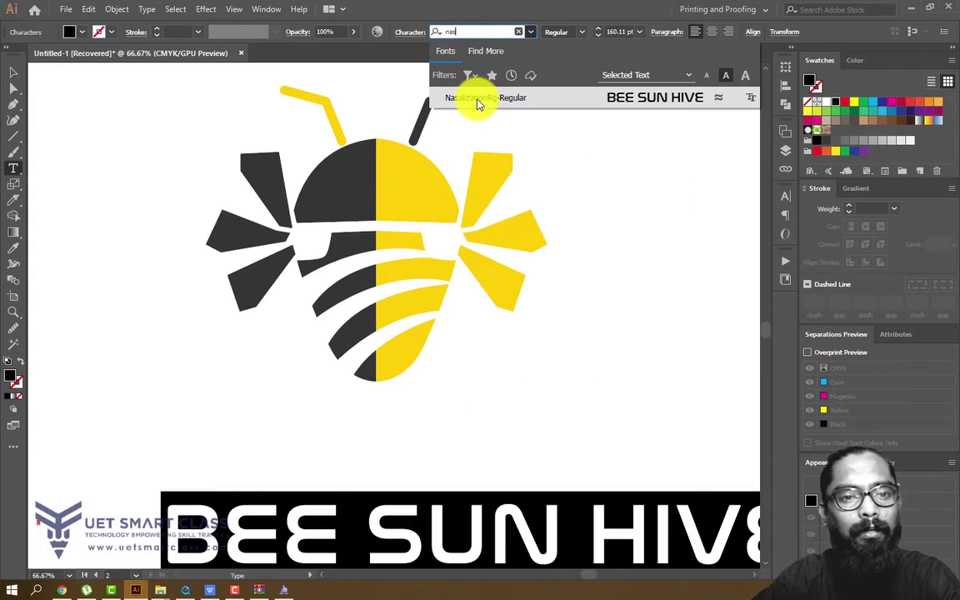
{"action": "left_click", "coordinate": [483, 100]}
{"action": "left_click", "coordinate": [12, 73]}
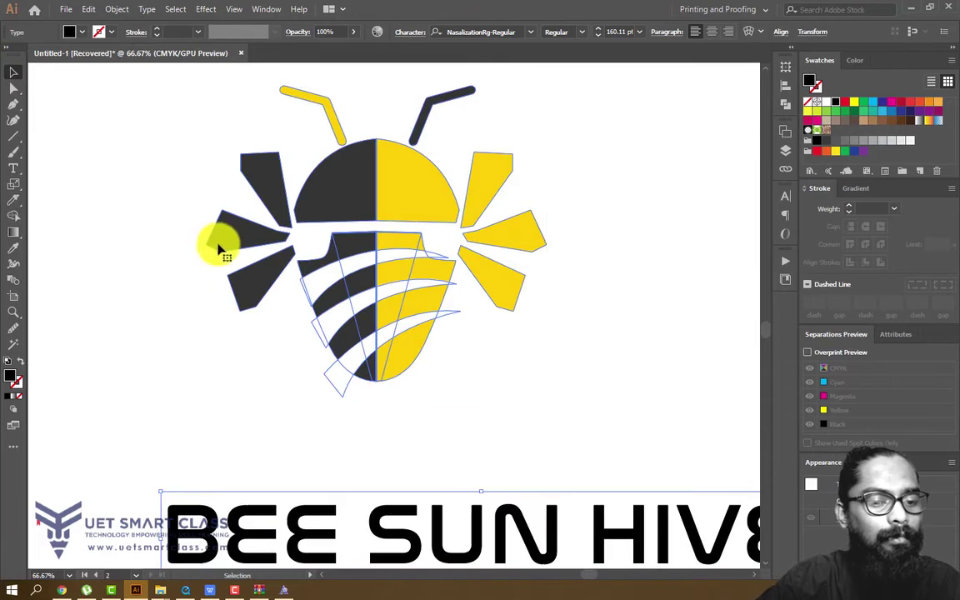
{"action": "left_click", "coordinate": [217, 244]}
{"action": "left_click", "coordinate": [79, 138]}
- Scale the BEE SUN HIVE text down to about 57 pt and place it beneath the bee hive symbol
{"action": "left_click_drag", "start_coordinate": [154, 262], "coordinate": [157, 122]}
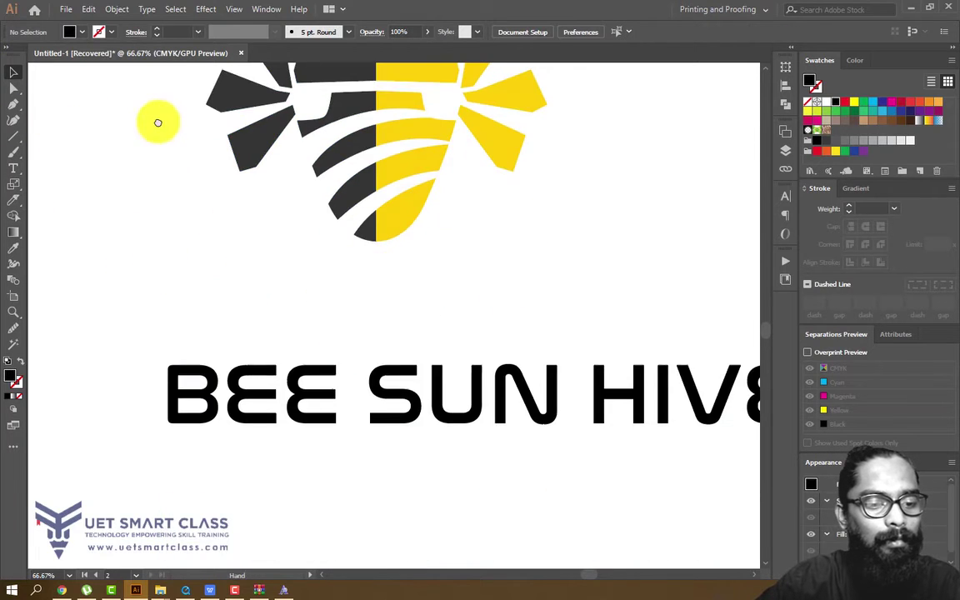
{"action": "left_click", "coordinate": [407, 375]}
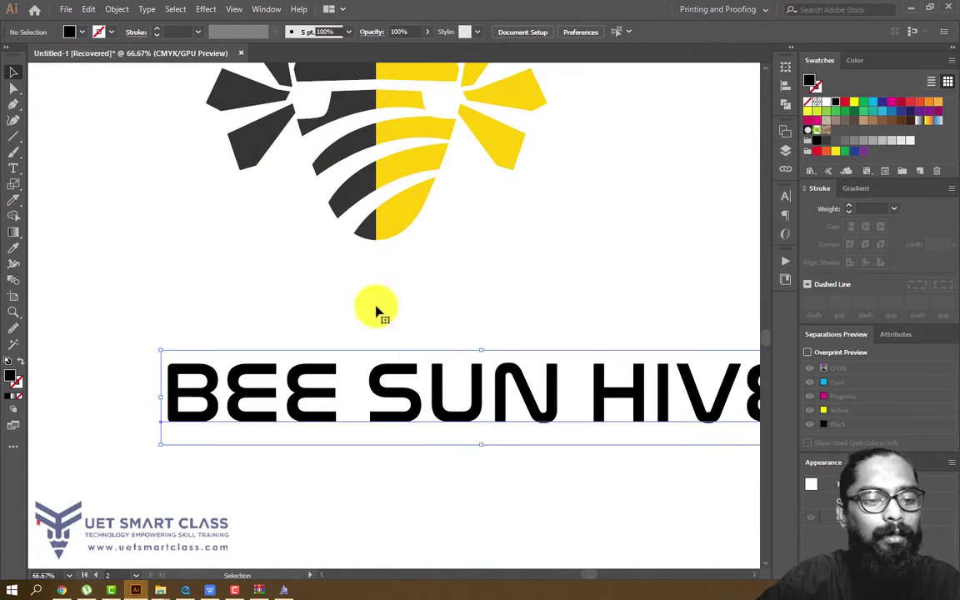
{"action": "key", "text": "q"}
{"action": "left_click", "coordinate": [11, 71]}
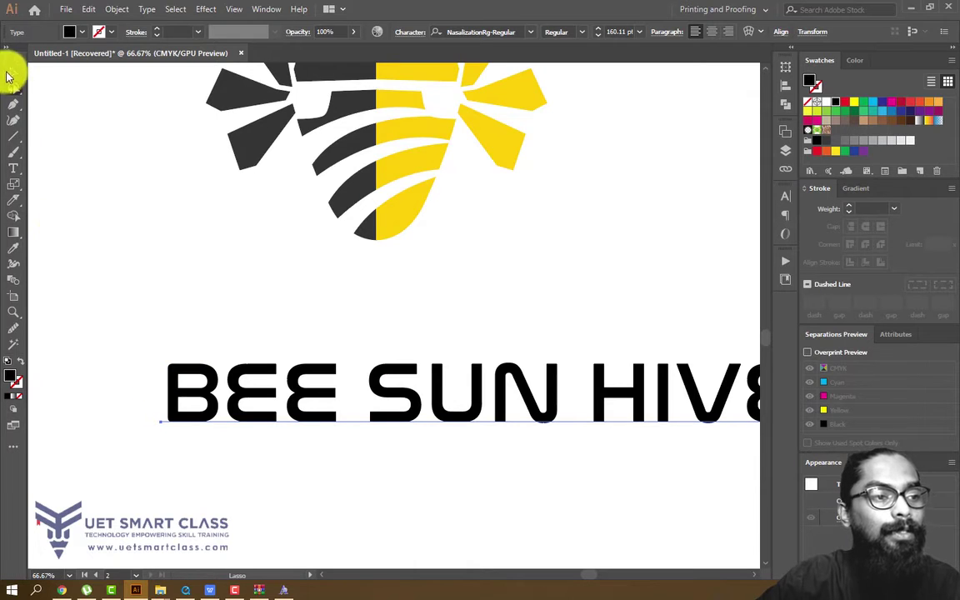
{"action": "left_click", "coordinate": [190, 382]}
{"action": "left_click_drag", "start_coordinate": [159, 349], "coordinate": [321, 416]}
{"action": "left_click_drag", "start_coordinate": [615, 428], "coordinate": [381, 377]}
{"action": "left_click_drag", "start_coordinate": [282, 396], "coordinate": [271, 571]}
- Scale the bee hive symbol down to about half the text's width and center it closely above BEE SUN HIVE
{"action": "left_click_drag", "start_coordinate": [156, 146], "coordinate": [585, 377]}
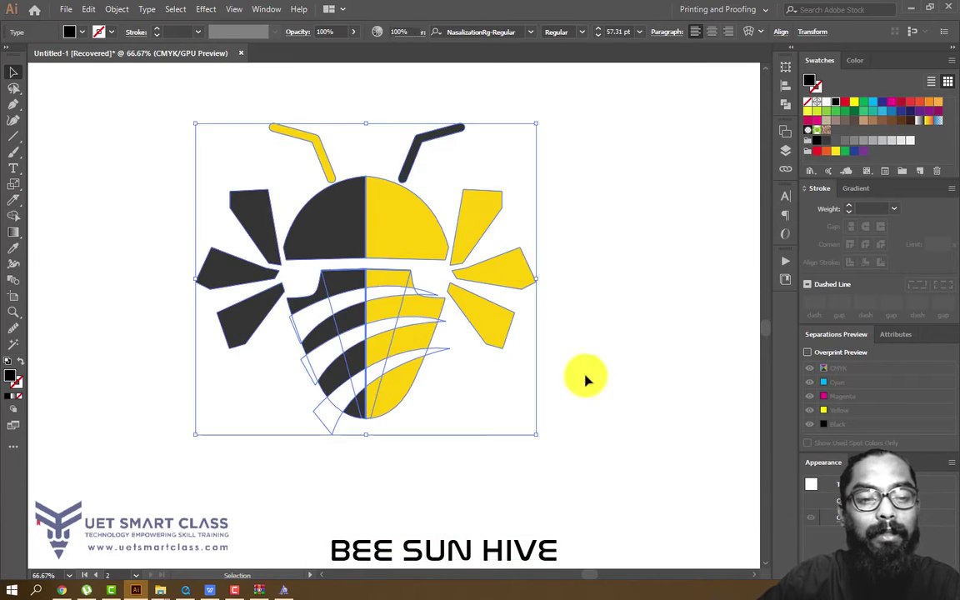
{"action": "left_click_drag", "start_coordinate": [537, 129], "coordinate": [315, 327]}
{"action": "left_click_drag", "start_coordinate": [372, 337], "coordinate": [421, 239]}
{"action": "left_click_drag", "start_coordinate": [304, 284], "coordinate": [498, 384]}
{"action": "left_click_drag", "start_coordinate": [611, 369], "coordinate": [576, 311]}
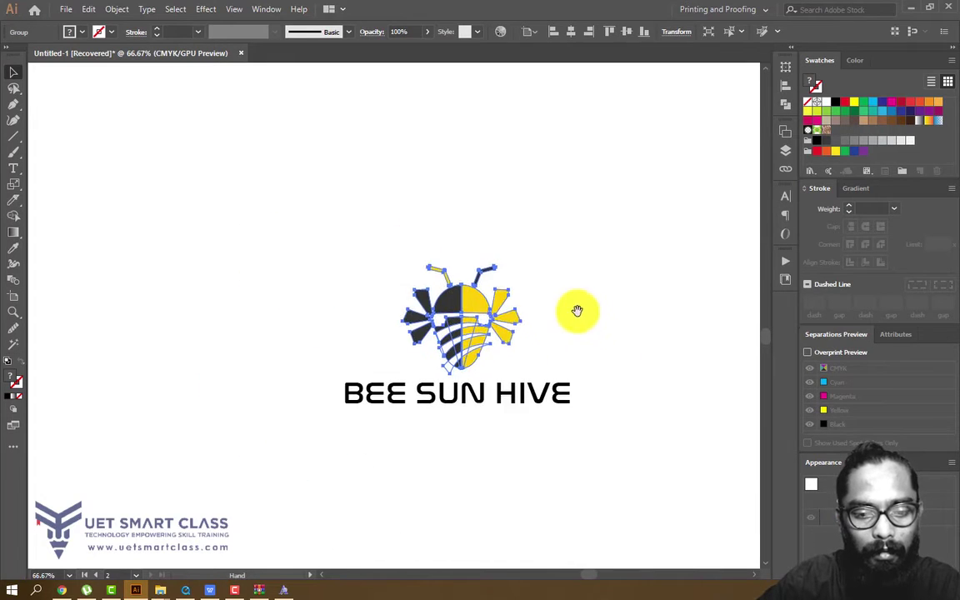
{"action": "left_click", "coordinate": [576, 312]}
{"action": "left_click_drag", "start_coordinate": [470, 389], "coordinate": [439, 369]}
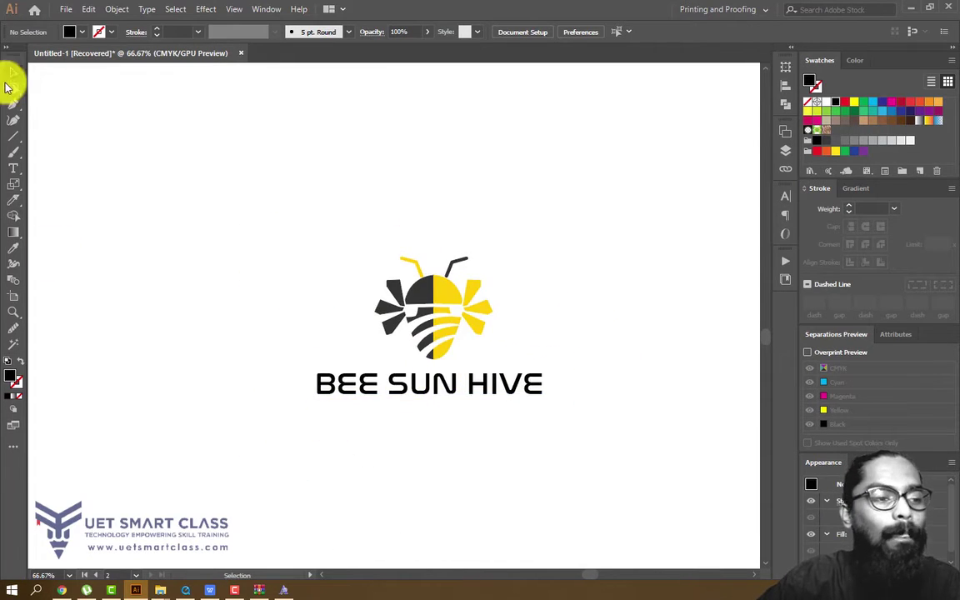
- Copy the word HIVE from the BEE SUN HIVE text and delete it there, leaving BEE SUN
{"action": "left_click", "coordinate": [12, 169]}
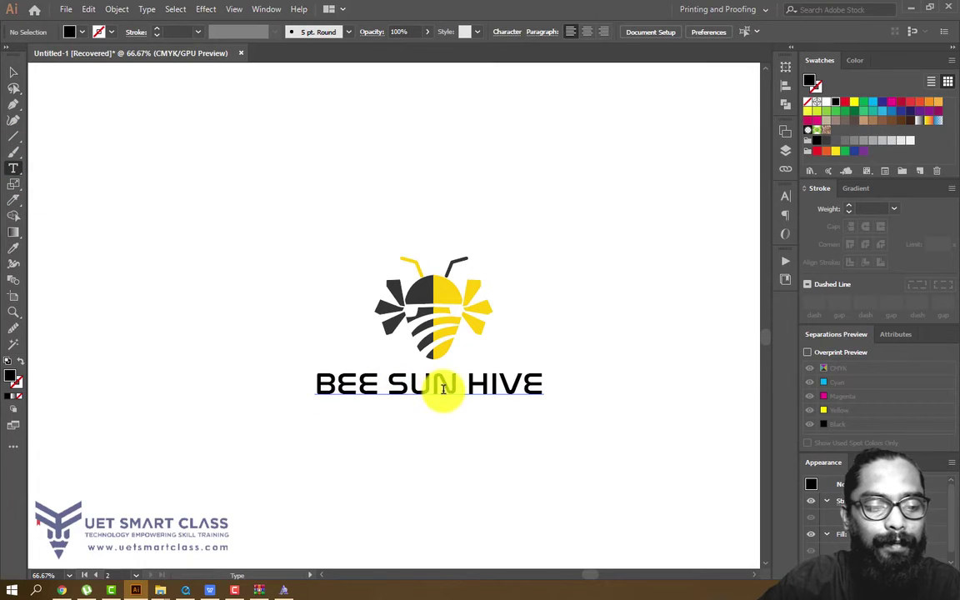
{"action": "left_click_drag", "start_coordinate": [477, 388], "coordinate": [581, 399]}
{"action": "key", "text": "ctrl+c"}
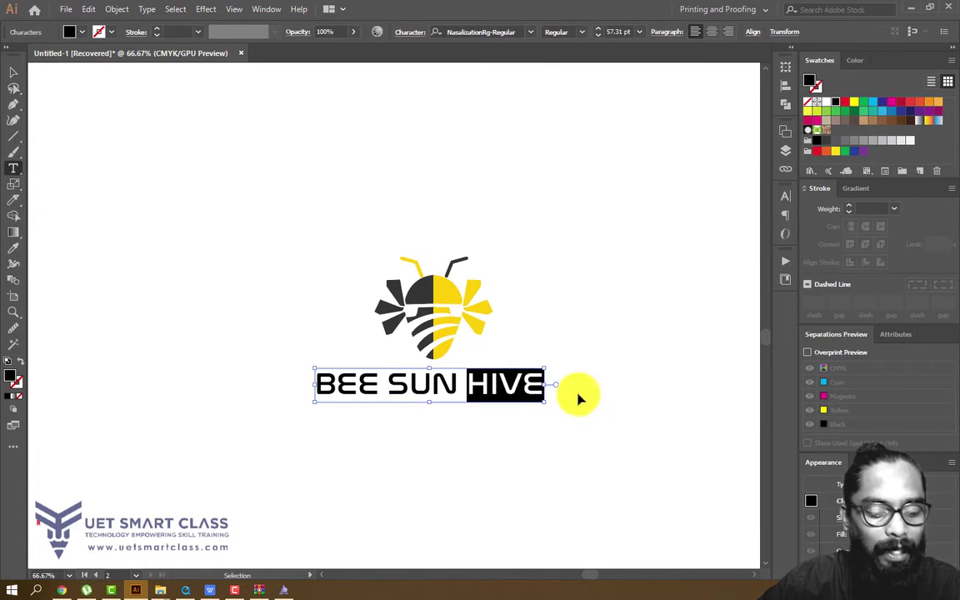
{"action": "key", "text": "BackSpace"}
{"action": "key", "text": "BackSpace"}
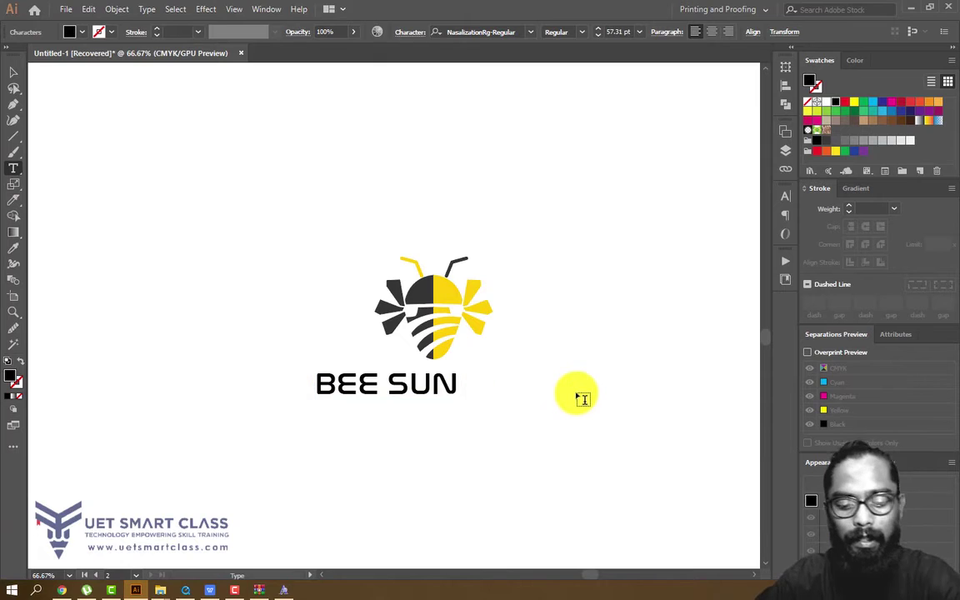
- Paste HIVE as a separate text object beside the bee hive symbol and center BEE SUN under the symbol
{"action": "left_click", "coordinate": [13, 72]}
{"action": "left_click", "coordinate": [133, 122]}
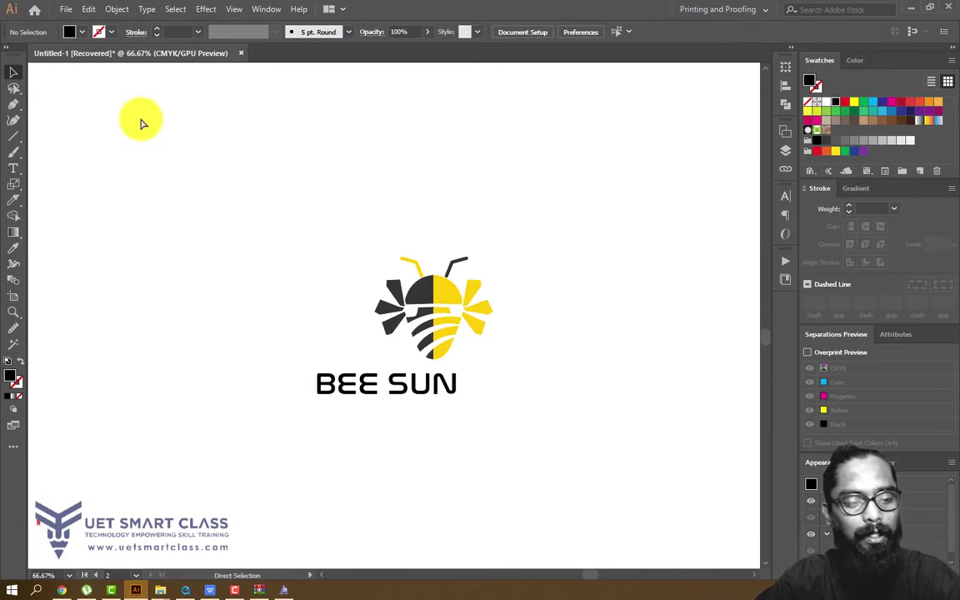
{"action": "key", "text": "ctrl+v"}
{"action": "left_click_drag", "start_coordinate": [370, 301], "coordinate": [577, 266]}
{"action": "left_click_drag", "start_coordinate": [401, 385], "coordinate": [323, 383]}
{"action": "left_click", "coordinate": [405, 445]}
- Color the word BEE with the yellow sampled from the bee hive symbol
{"action": "left_click", "coordinate": [13, 169]}
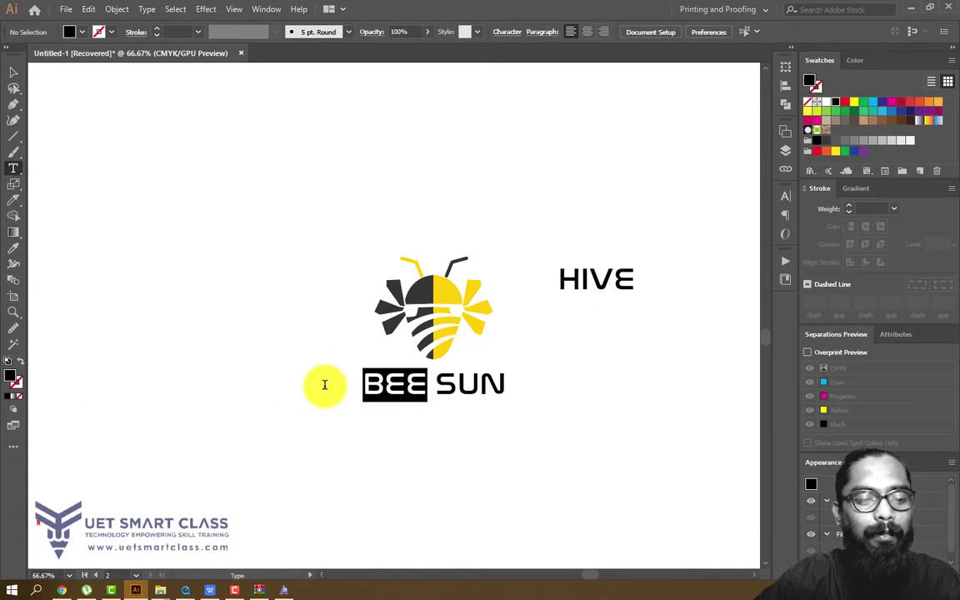
{"action": "left_click", "coordinate": [14, 248]}
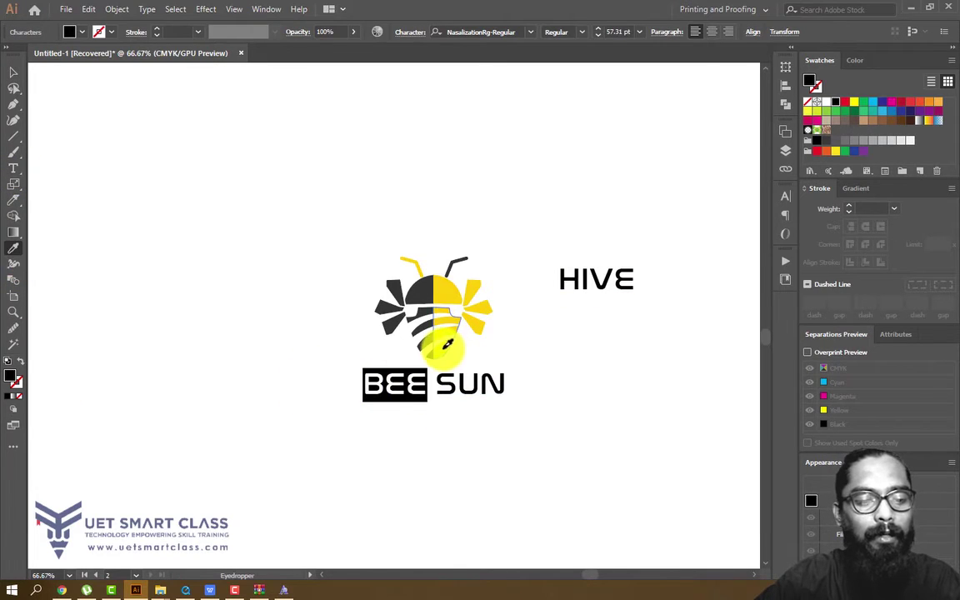
{"action": "left_click", "coordinate": [444, 349]}
{"action": "left_click", "coordinate": [12, 74]}
{"action": "left_click", "coordinate": [208, 135]}
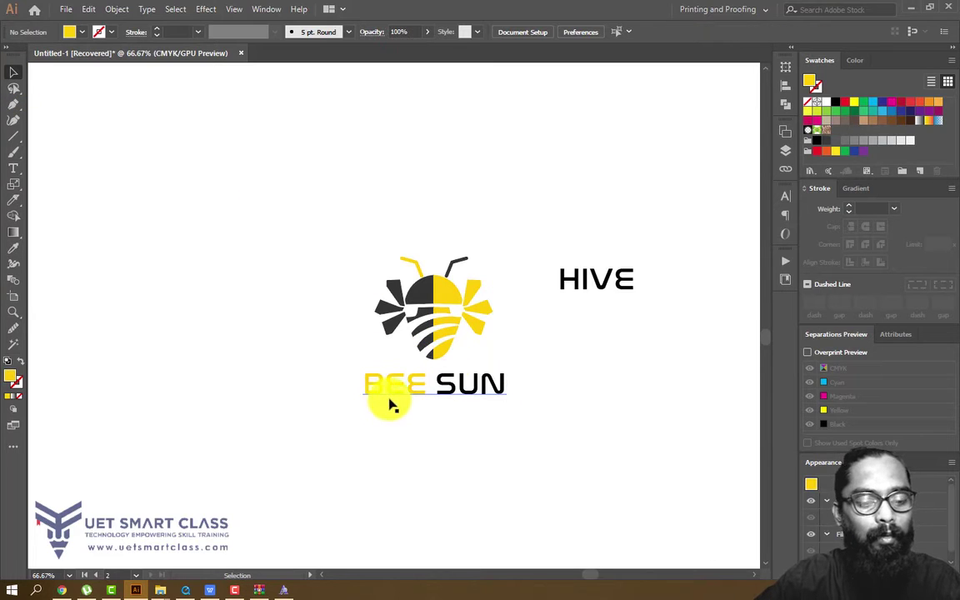
- Draw a yellow rectangle about 39 pt high over the word BEE, extending slightly past its first letter
{"action": "key", "text": "ctrl+equal"}
{"action": "key", "text": "ctrl+equal"}
{"action": "left_click_drag", "start_coordinate": [443, 386], "coordinate": [388, 302]}
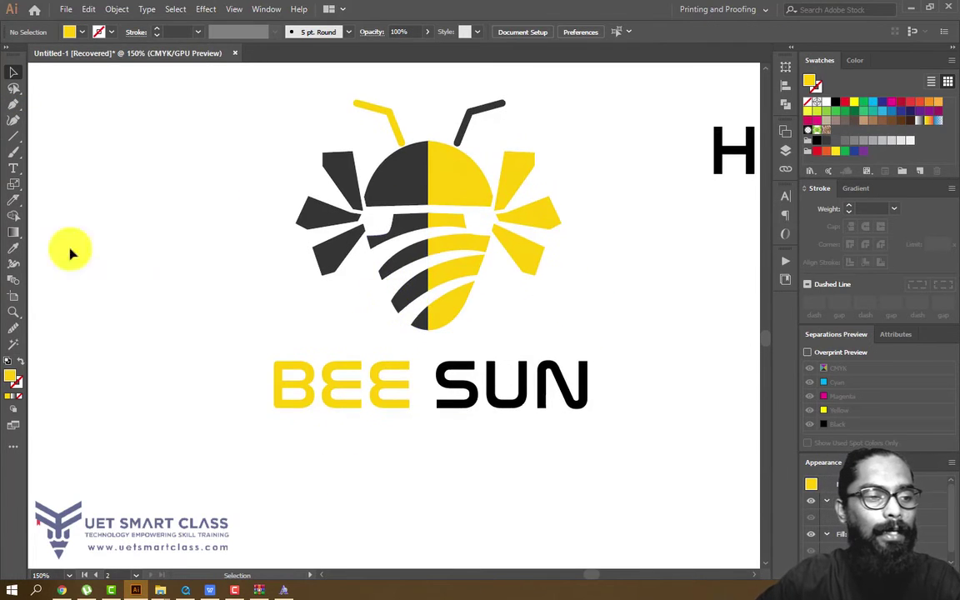
{"action": "left_click_drag", "start_coordinate": [457, 422], "coordinate": [463, 381]}
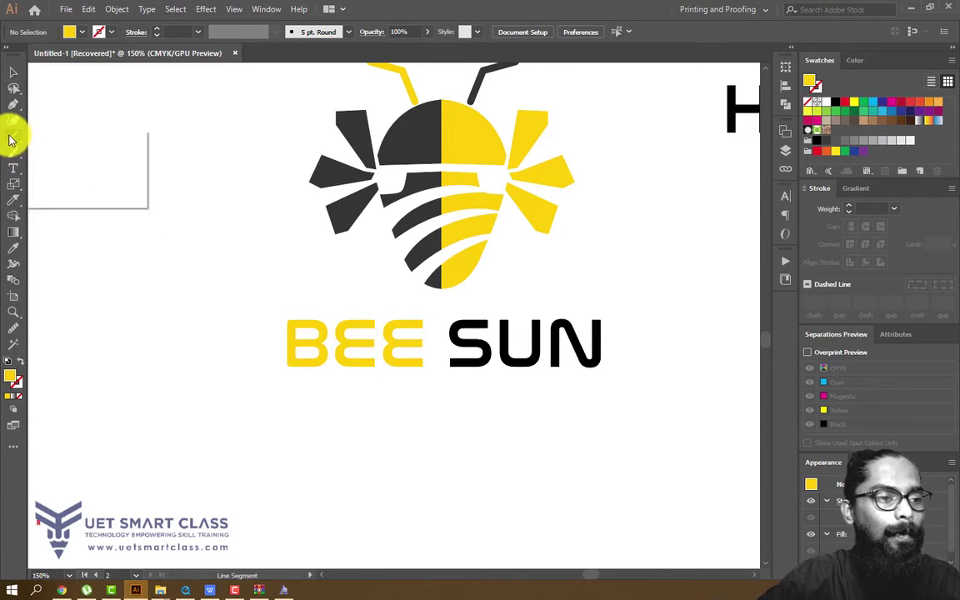
{"action": "left_click", "coordinate": [52, 135]}
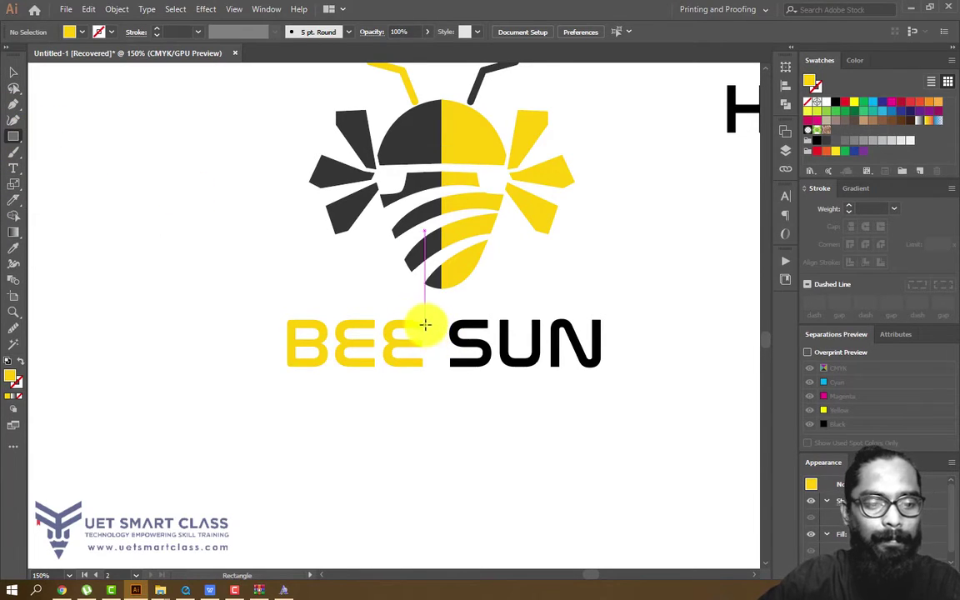
{"action": "left_click_drag", "start_coordinate": [420, 321], "coordinate": [404, 368]}
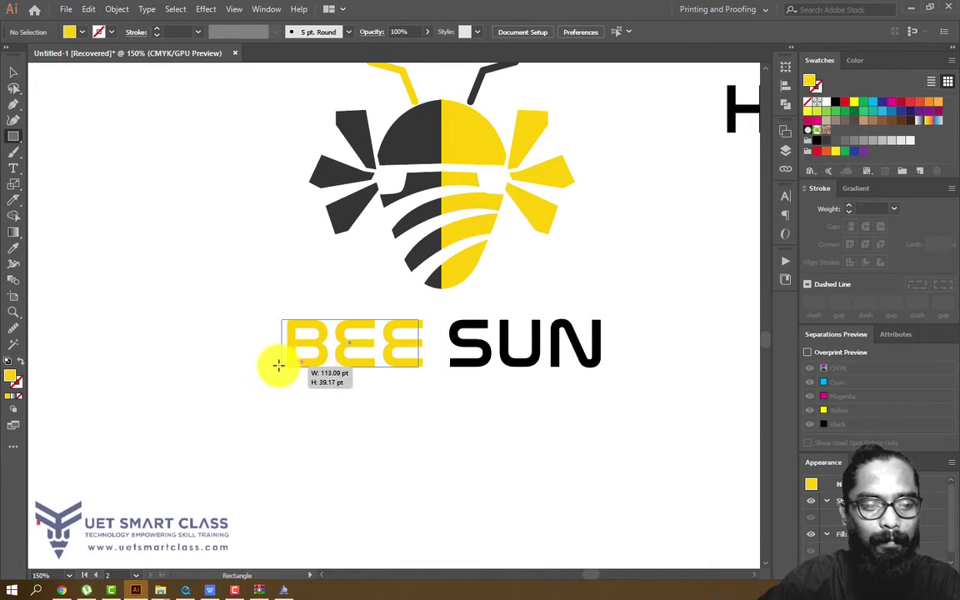
{"action": "left_click_drag", "start_coordinate": [264, 363], "coordinate": [265, 365]}
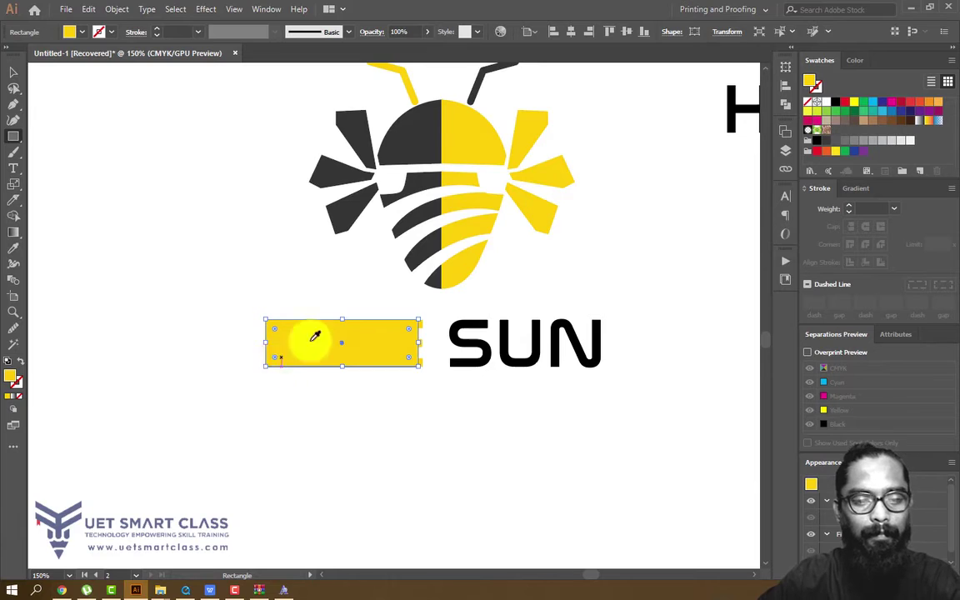
- Fill the rectangle over BEE with the dark grey sampled from the bee hive symbol and send it to the back
{"action": "key", "text": "i"}
{"action": "left_click", "coordinate": [425, 131]}
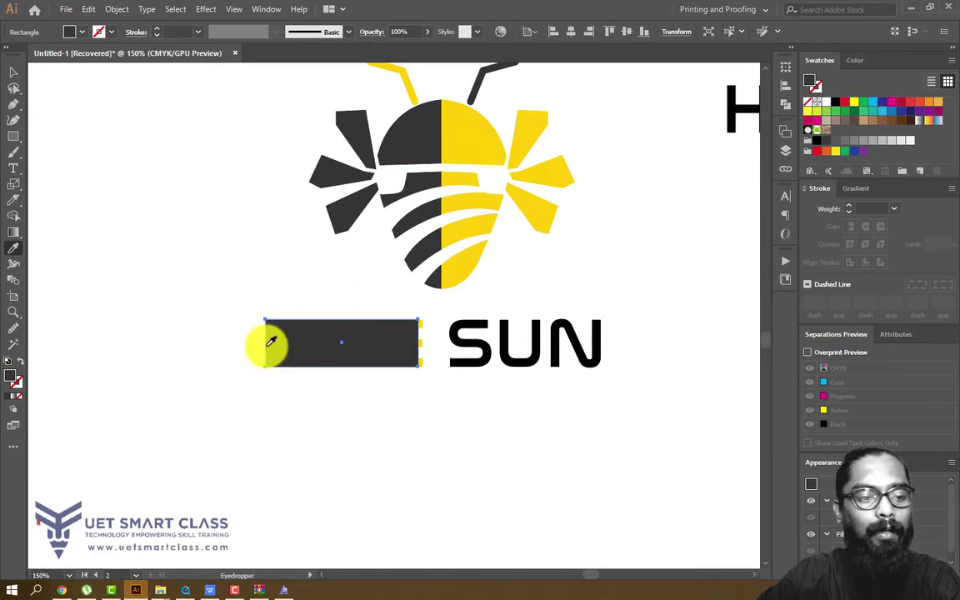
{"action": "right_click", "coordinate": [291, 333]}
{"action": "mouse_move", "coordinate": [338, 268]}
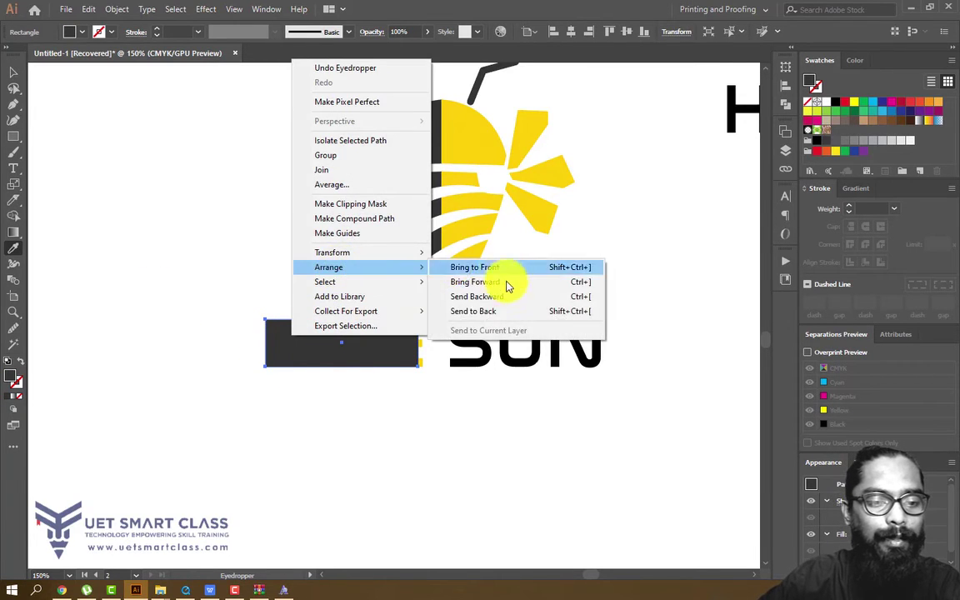
{"action": "left_click", "coordinate": [491, 311]}
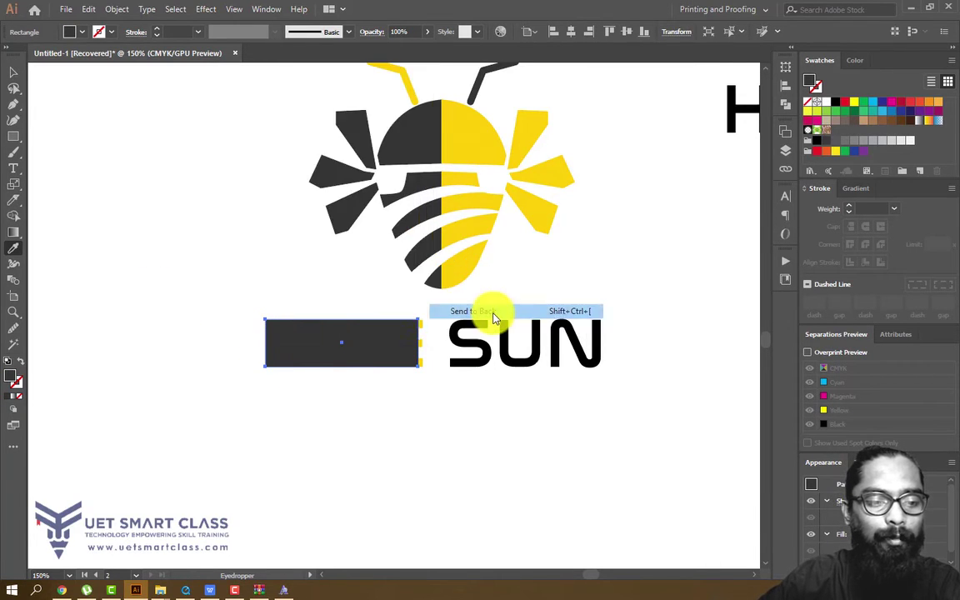
{"action": "left_click", "coordinate": [139, 136]}
{"action": "key", "text": "ctrl+minus"}
{"action": "key", "text": "ctrl+minus"}
{"action": "key", "text": "ctrl+minus"}
{"action": "key", "text": "ctrl+plus"}
{"action": "key", "text": "ctrl+plus"}
{"action": "key", "text": "ctrl+plus"}
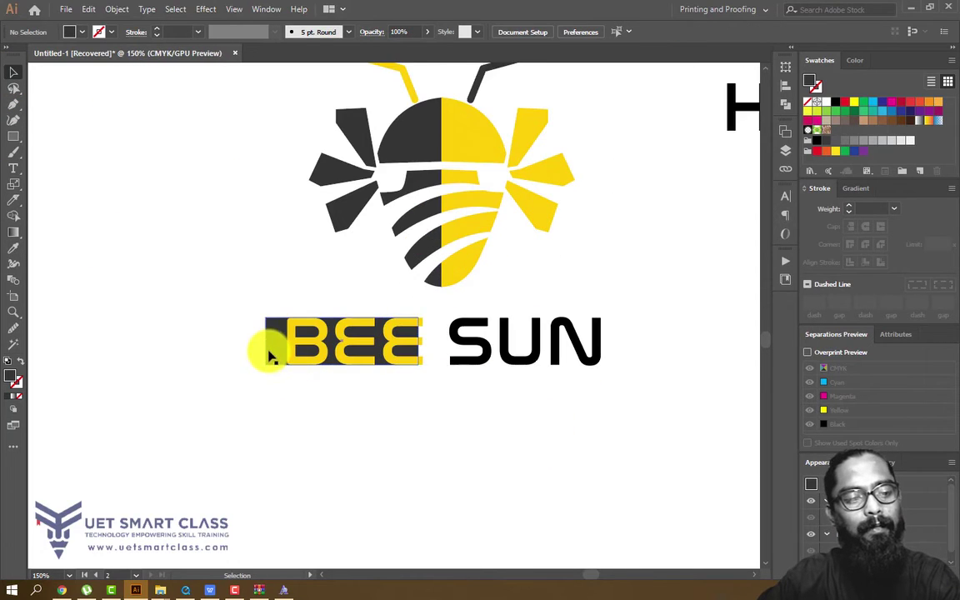
- Shift the dark rectangle slightly toward SUN and extend it evenly above and below the word BEE
{"action": "left_click", "coordinate": [269, 355]}
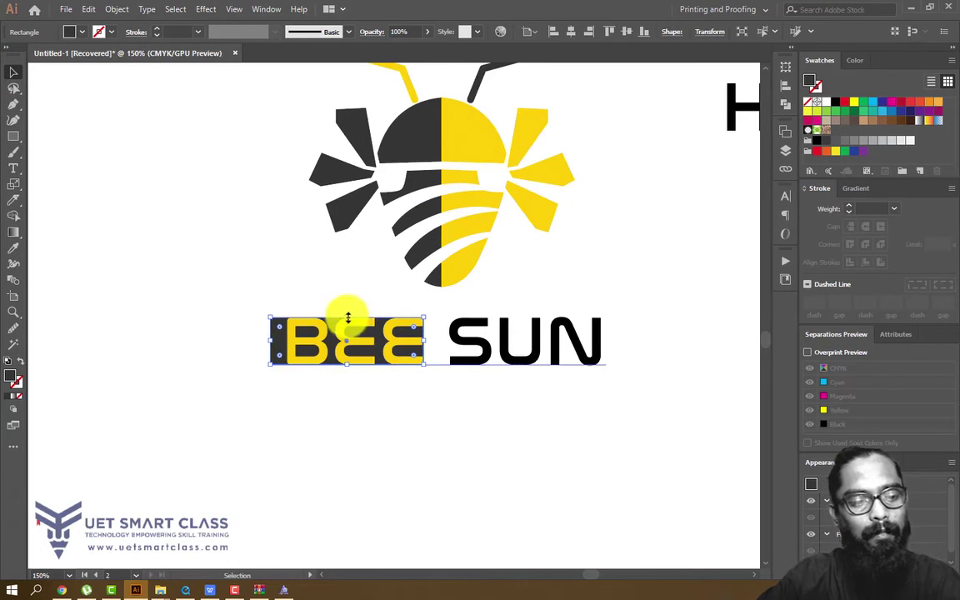
{"action": "left_click_drag", "start_coordinate": [347, 317], "coordinate": [348, 310]}
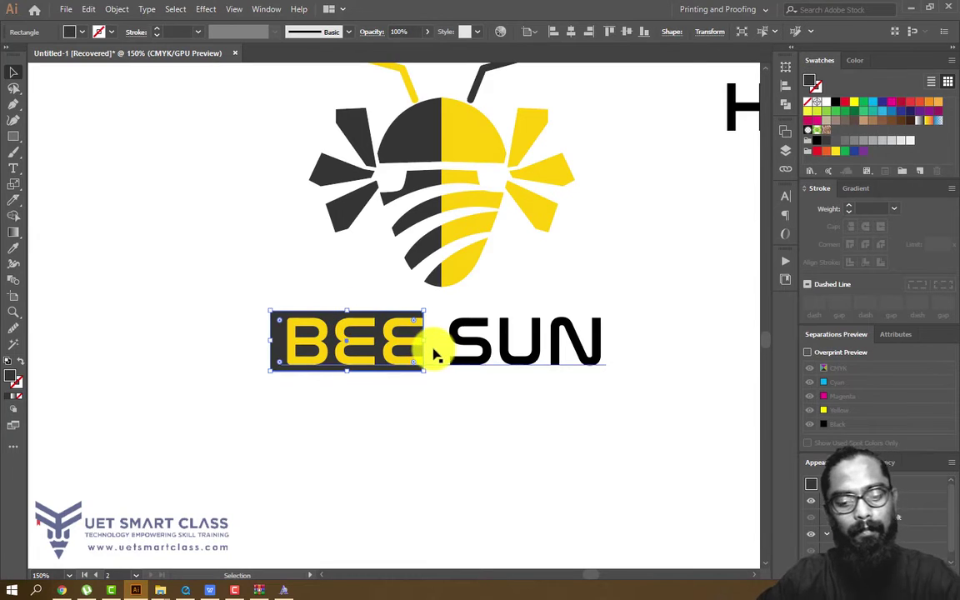
{"action": "key", "text": "ctrl+minus"}
{"action": "key", "text": "ctrl+minus"}
{"action": "key", "text": "ctrl+plus"}
{"action": "key", "text": "ctrl+plus"}
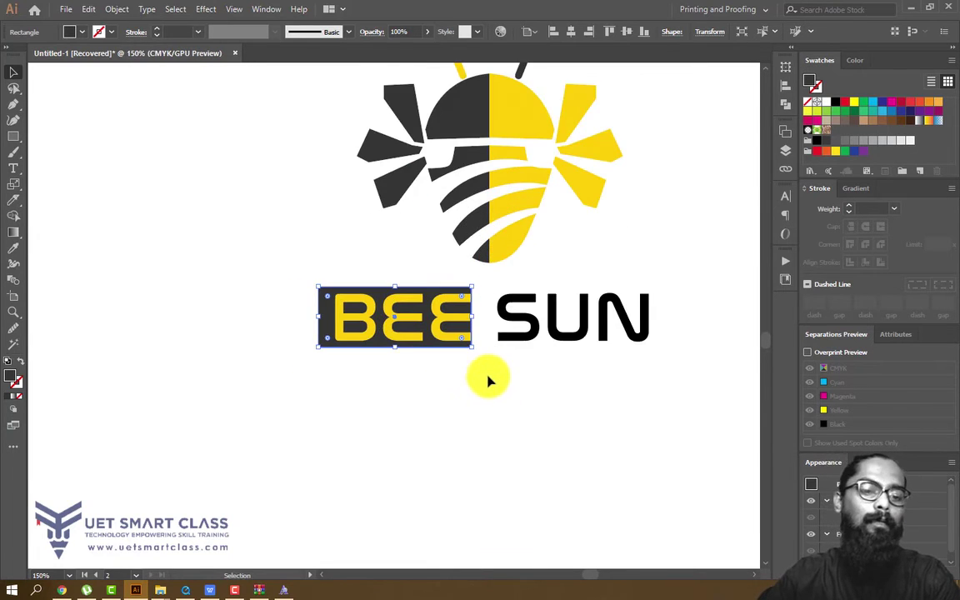
{"action": "left_click", "coordinate": [502, 398]}
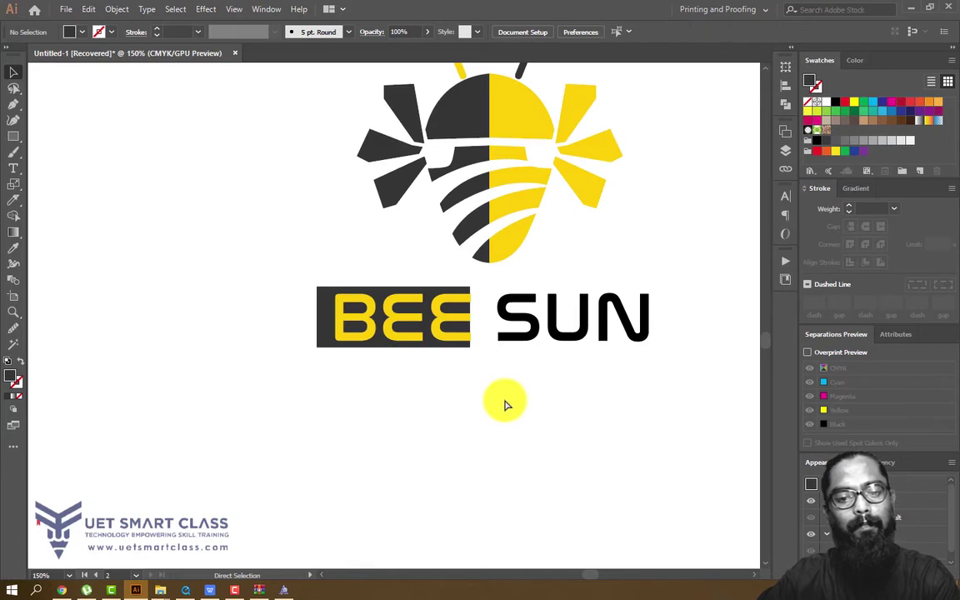
- Examine the overall balance of the logo with the dark rectangle behind BEE
{"action": "key", "text": "ctrl+minus"}
{"action": "key", "text": "ctrl+minus"}
{"action": "key", "text": "ctrl+minus"}
{"action": "key", "text": "ctrl+minus"}
{"action": "key", "text": "ctrl+minus"}
{"action": "key", "text": "ctrl+minus"}
{"action": "key", "text": "ctrl+plus"}
{"action": "key", "text": "ctrl+plus"}
{"action": "key", "text": "ctrl+plus"}
{"action": "key", "text": "ctrl+plus"}
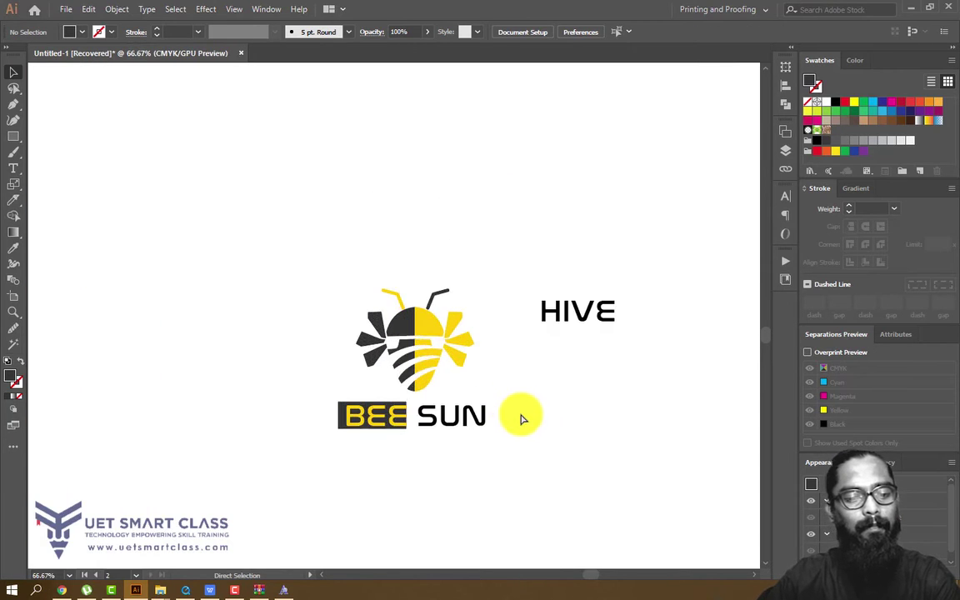
- Remove the space between BEE and SUN in the name text
{"action": "key", "text": "ctrl+plus"}
{"action": "key", "text": "ctrl+plus"}
{"action": "left_click_drag", "start_coordinate": [509, 375], "coordinate": [492, 274]}
{"action": "left_click", "coordinate": [481, 439]}
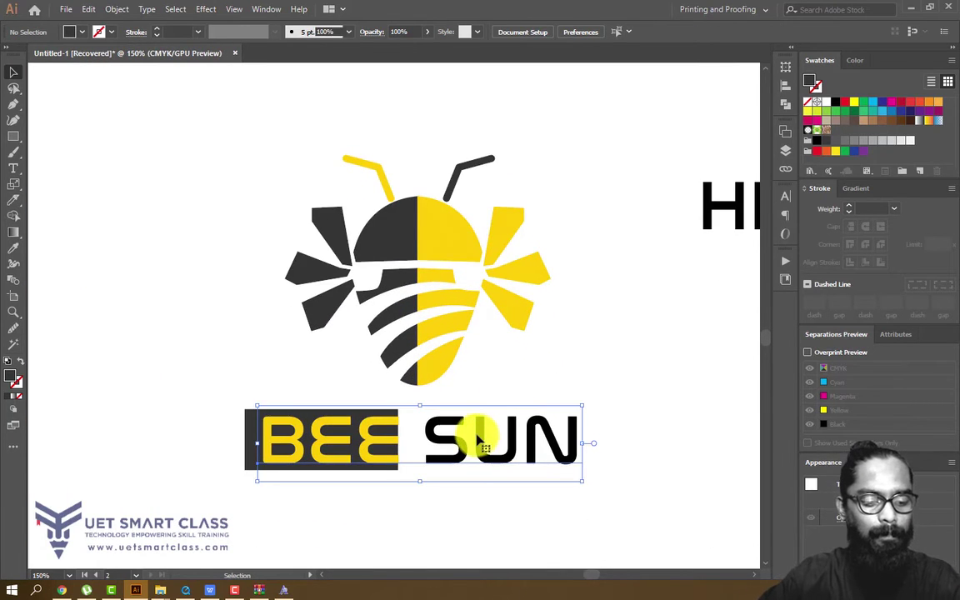
{"action": "key", "text": "t"}
{"action": "left_click", "coordinate": [431, 455]}
{"action": "left_click", "coordinate": [426, 440]}
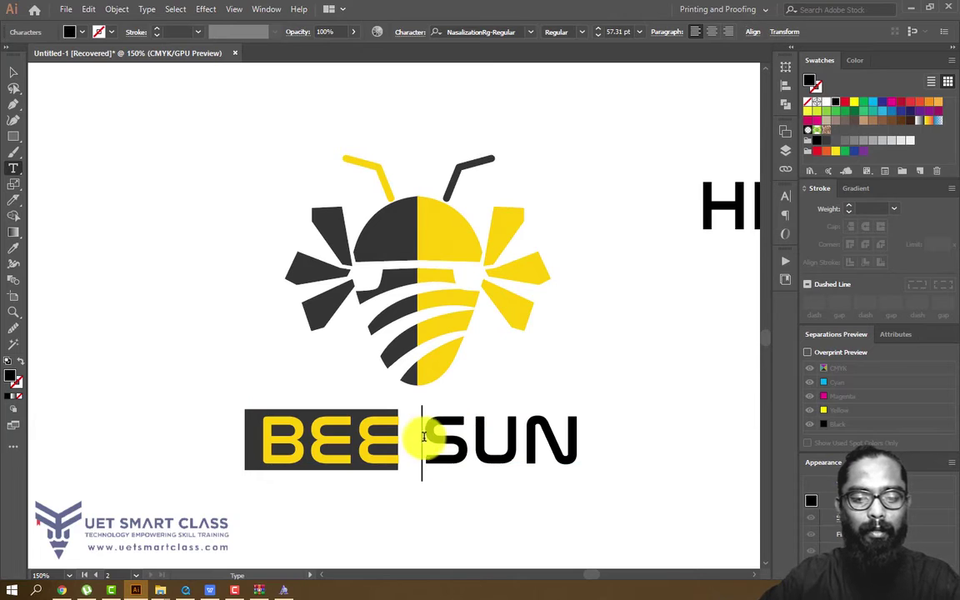
{"action": "key", "text": "BackSpace"}
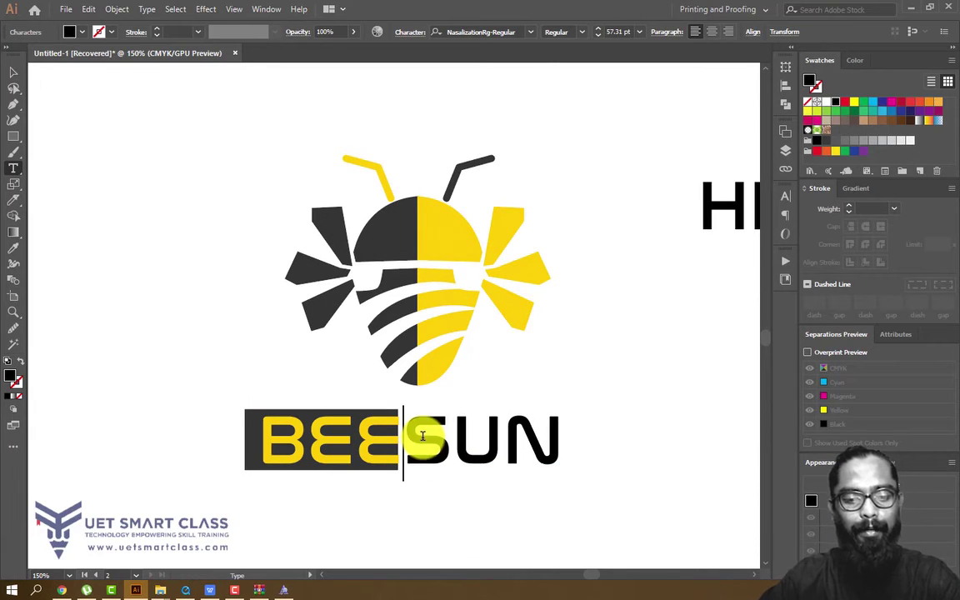
{"action": "left_click", "coordinate": [14, 73]}
{"action": "left_click", "coordinate": [615, 437]}
{"action": "key", "text": "ctrl+minus"}
{"action": "key", "text": "ctrl+minus"}
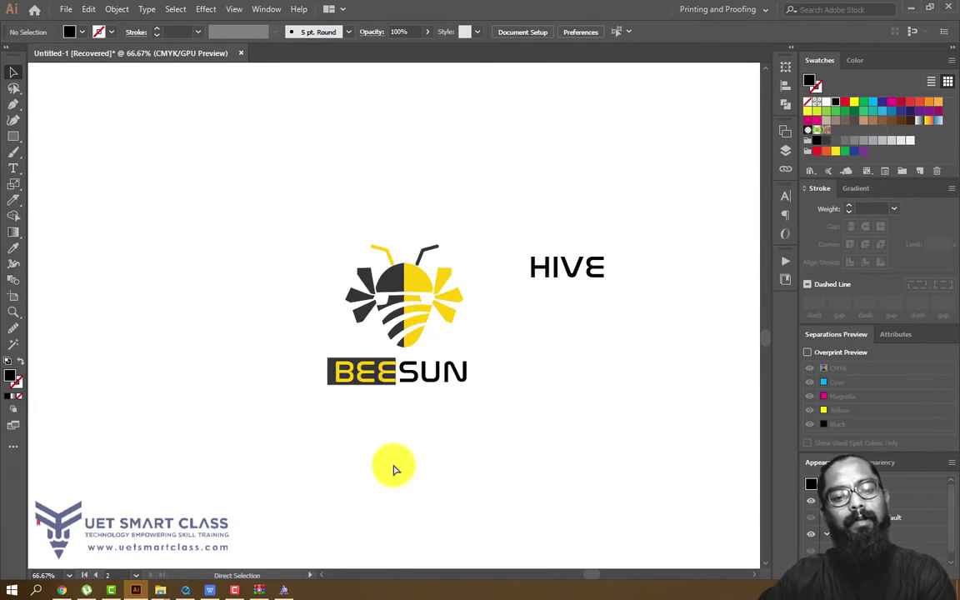
- Delete the dark rectangle behind the word BEE
{"action": "key", "text": "ctrl+plus"}
{"action": "key", "text": "ctrl+plus"}
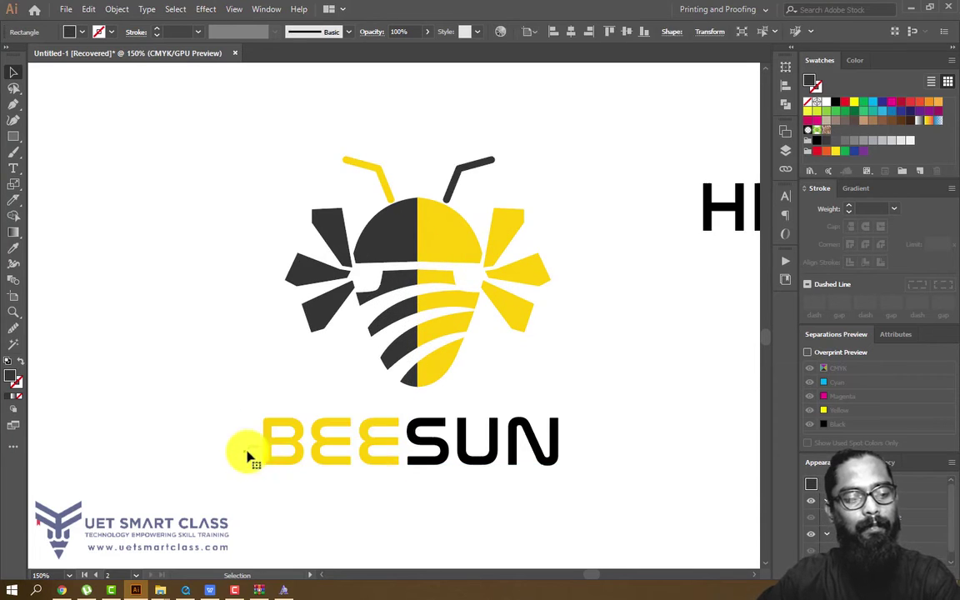
{"action": "key", "text": "ctrl+minus"}
{"action": "key", "text": "ctrl+plus"}
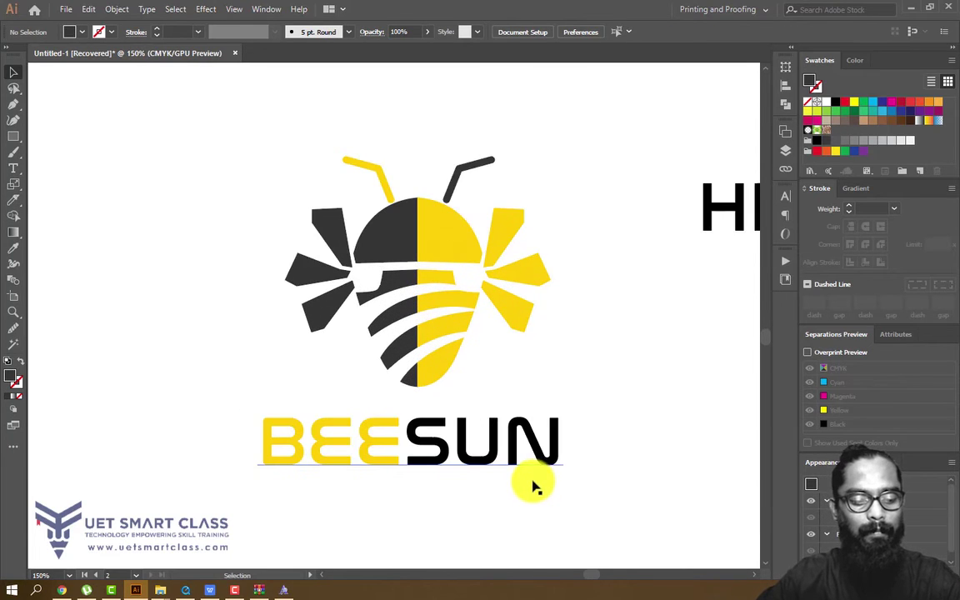
- Color the word SUN with the dark grey sampled from the bee hive symbol
{"action": "key", "text": "t"}
{"action": "left_click_drag", "start_coordinate": [422, 450], "coordinate": [565, 451]}
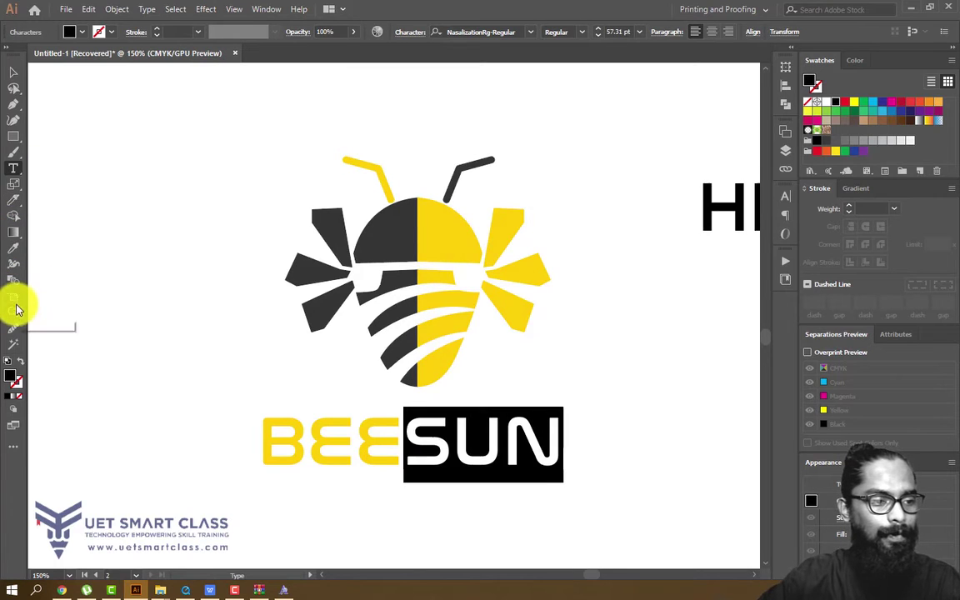
{"action": "left_click", "coordinate": [13, 247]}
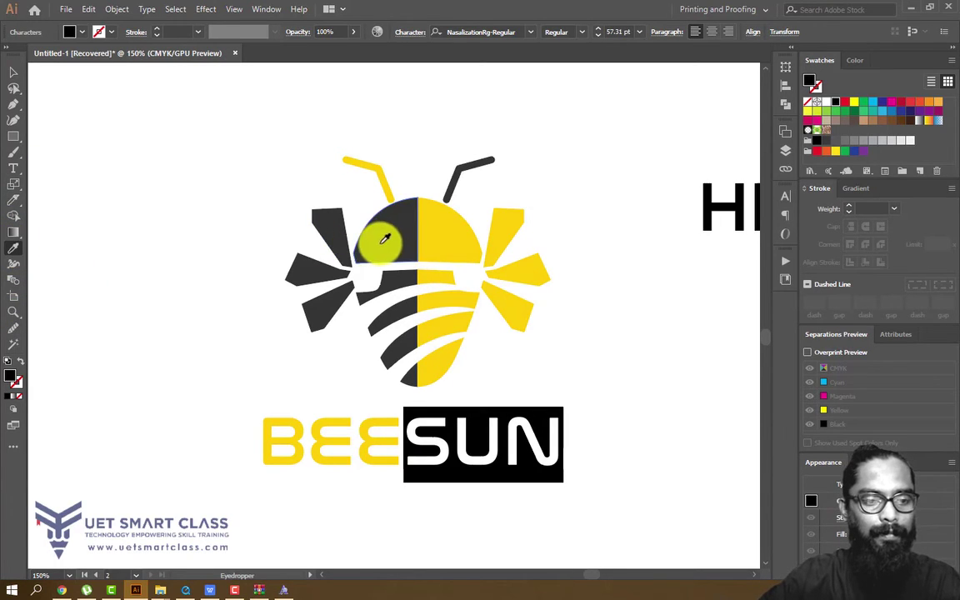
{"action": "left_click", "coordinate": [385, 239]}
{"action": "left_click", "coordinate": [13, 72]}
- Scale the HIVE text to about 17 pt and place it under the N of SUN, aligned with the word's end
{"action": "left_click_drag", "start_coordinate": [728, 203], "coordinate": [714, 255]}
{"action": "left_click_drag", "start_coordinate": [718, 313], "coordinate": [635, 260]}
{"action": "left_click_drag", "start_coordinate": [664, 218], "coordinate": [455, 435]}
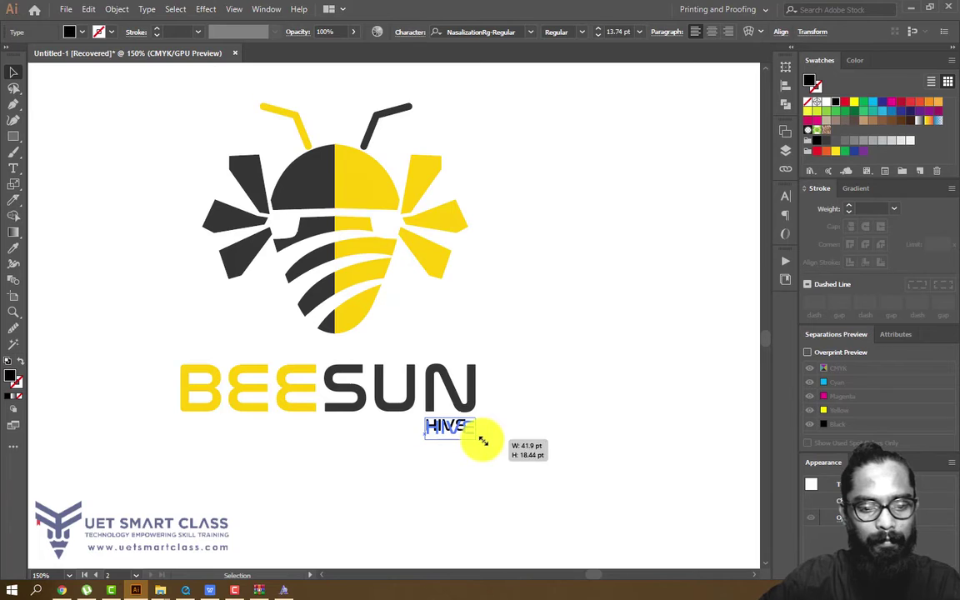
{"action": "left_click_drag", "start_coordinate": [483, 441], "coordinate": [485, 442]}
{"action": "left_click", "coordinate": [544, 438]}
{"action": "left_click_drag", "start_coordinate": [568, 363], "coordinate": [623, 352]}
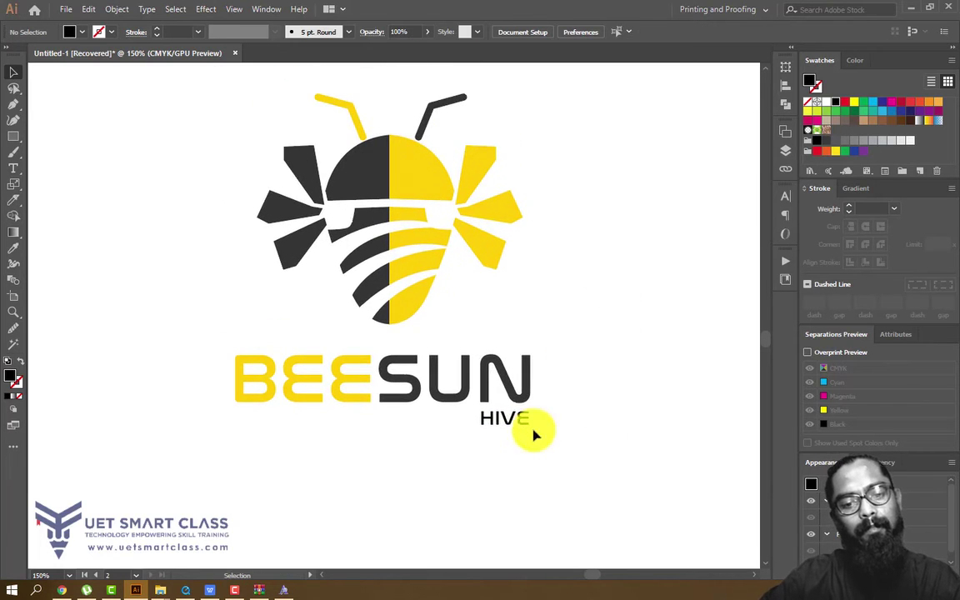
- Move the small HIVE text directly above the N of SUN, aligned with the end of the name
{"action": "left_click_drag", "start_coordinate": [534, 433], "coordinate": [663, 332]}
{"action": "left_click", "coordinate": [673, 275]}
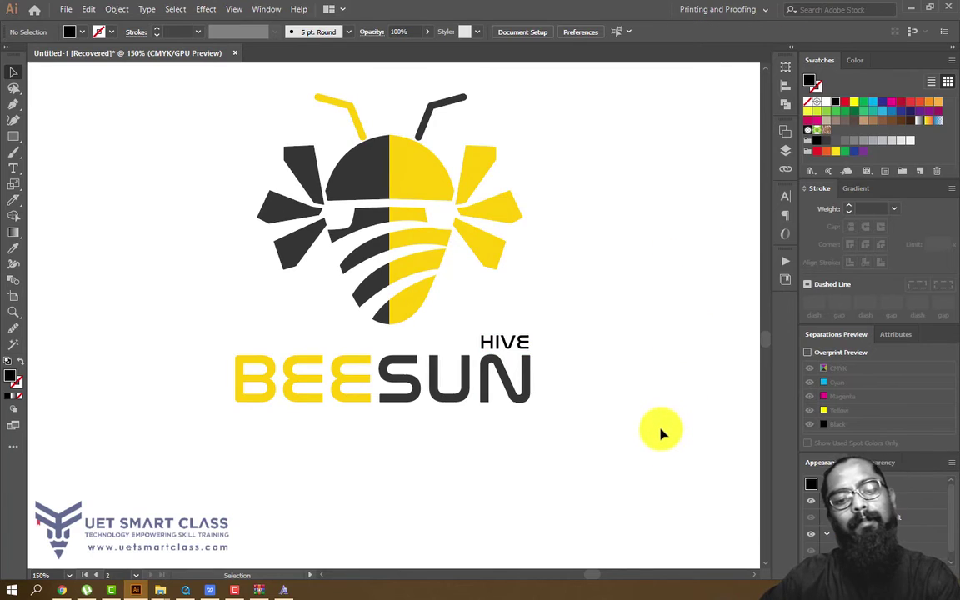
{"action": "key", "text": "ctrl+minus"}
{"action": "key", "text": "ctrl+minus"}
{"action": "key", "text": "ctrl+minus"}
{"action": "key", "text": "ctrl+minus"}
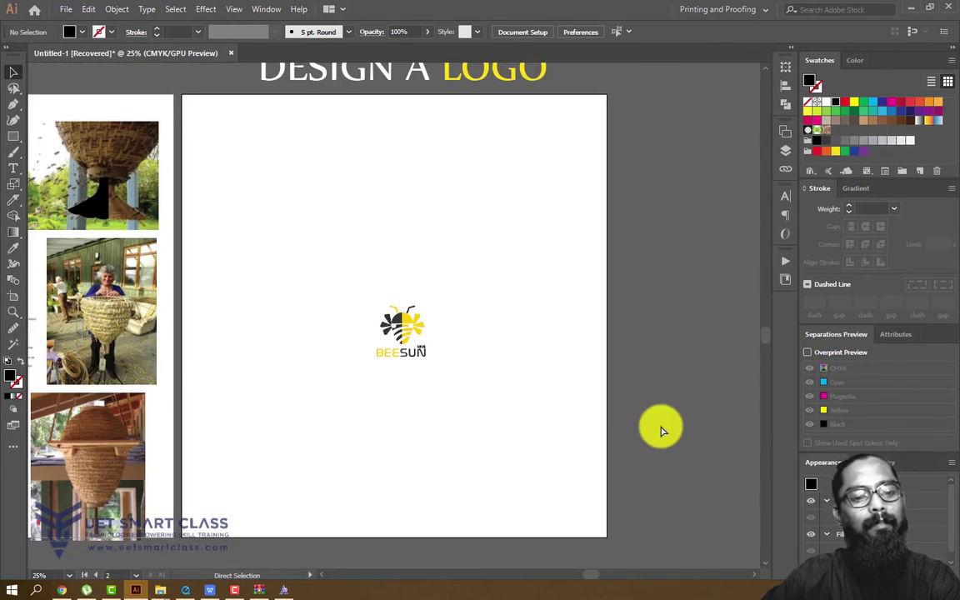
- Scale the bee hive symbol down proportionally above the BEESUN name
{"action": "key", "text": "ctrl+plus"}
{"action": "key", "text": "ctrl+plus"}
{"action": "key", "text": "ctrl+plus"}
{"action": "left_click_drag", "start_coordinate": [319, 262], "coordinate": [517, 374]}
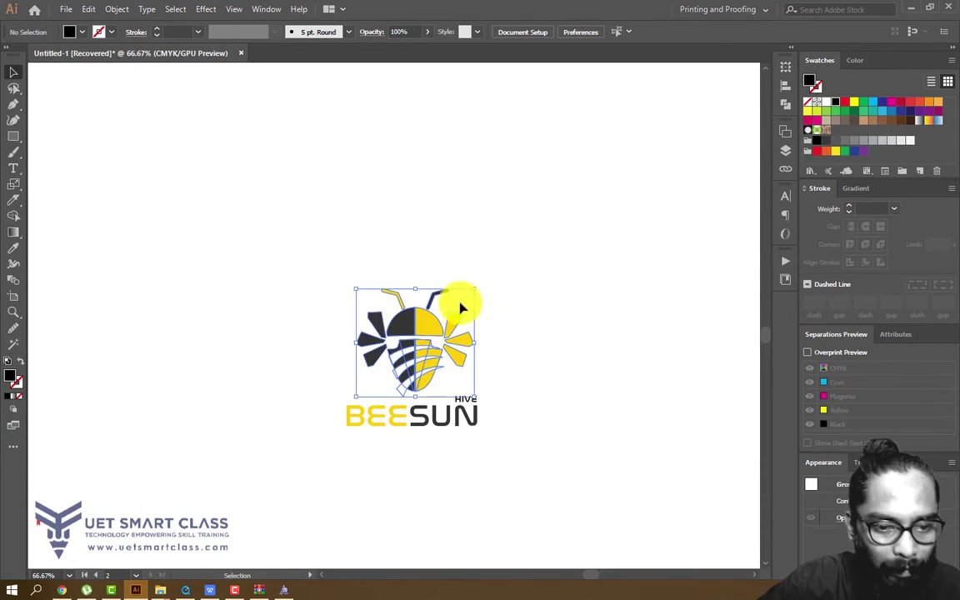
{"action": "left_click_drag", "start_coordinate": [475, 289], "coordinate": [452, 309]}
{"action": "key", "text": "ctrl+plus"}
{"action": "key", "text": "ctrl+plus"}
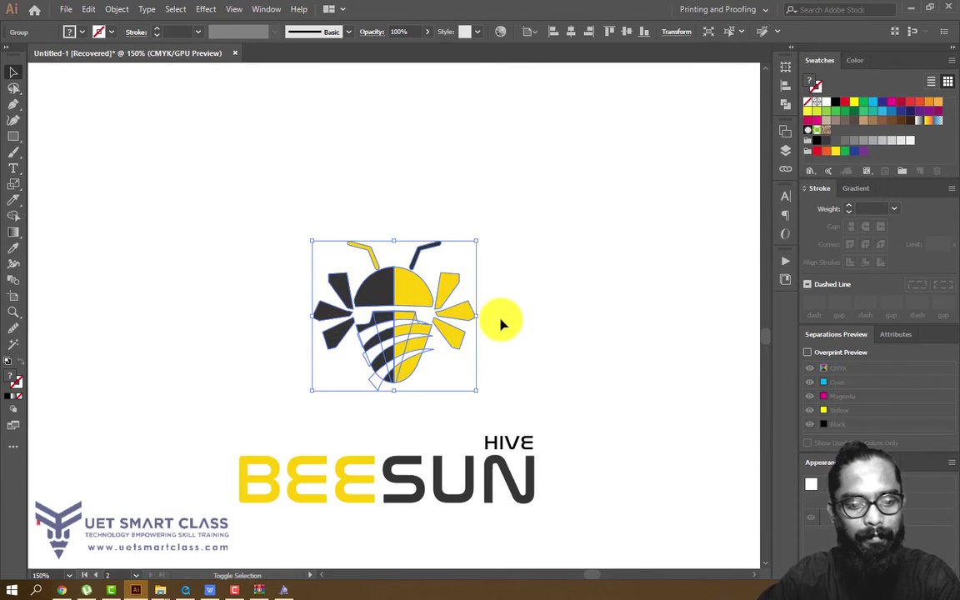
- Nudge the bee hive symbol to just above the name, centered on the join between BEE and SUN
{"action": "key", "text": "shift+Left"}
{"action": "key", "text": "shift+Down"}
{"action": "key", "text": "shift+Down"}
{"action": "key", "text": "shift+Down"}
{"action": "key", "text": "shift+Down"}
{"action": "key", "text": "shift+Down"}
{"action": "key", "text": "shift+Down"}
{"action": "key", "text": "shift+Down"}
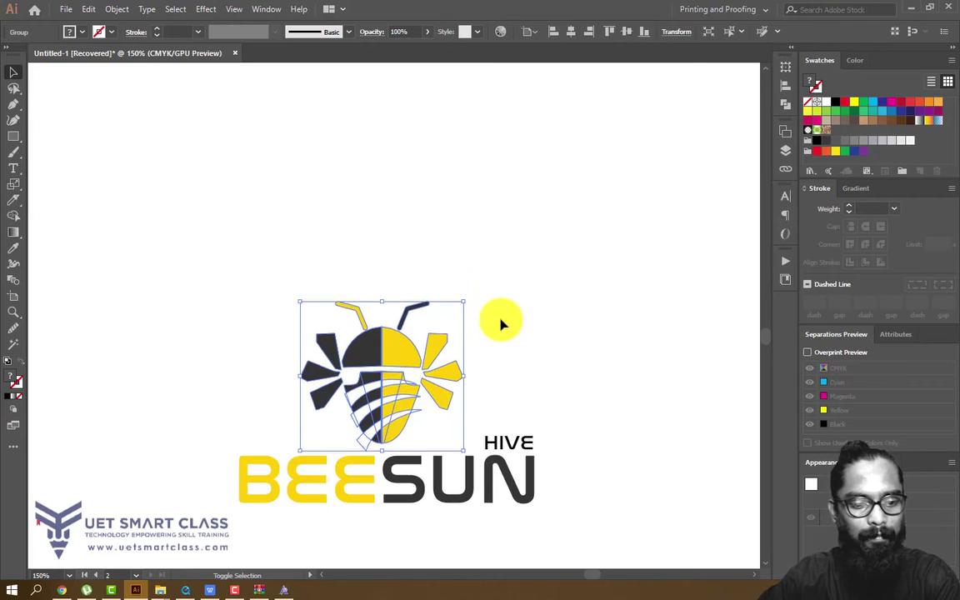
{"action": "key", "text": "shift+Up"}
{"action": "key", "text": "shift+Up"}
{"action": "key", "text": "shift+Up"}
{"action": "key", "text": "shift+Up"}
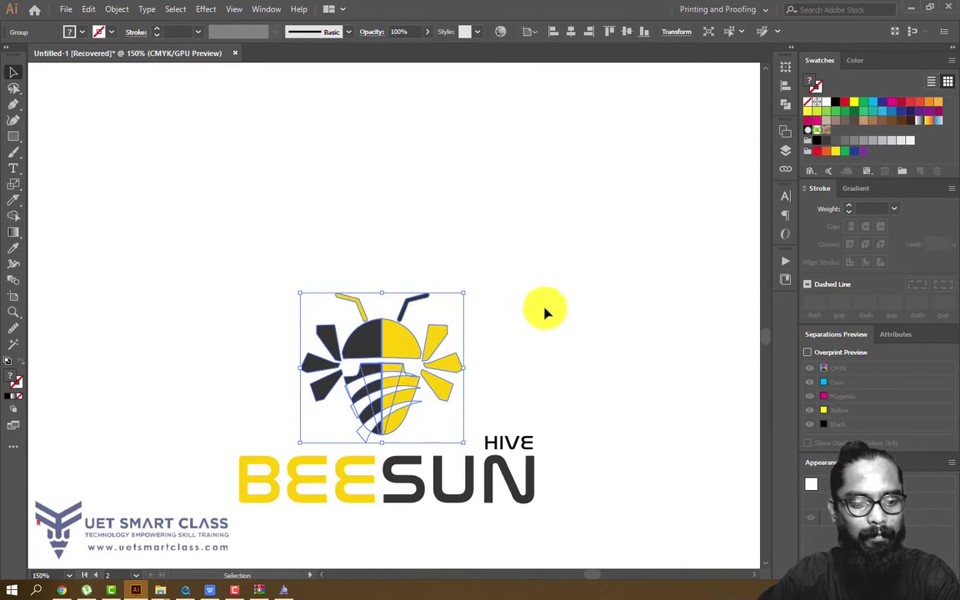
{"action": "left_click", "coordinate": [568, 299]}
{"action": "key", "text": "ctrl+minus"}
{"action": "key", "text": "ctrl+minus"}
{"action": "key", "text": "ctrl+minus"}
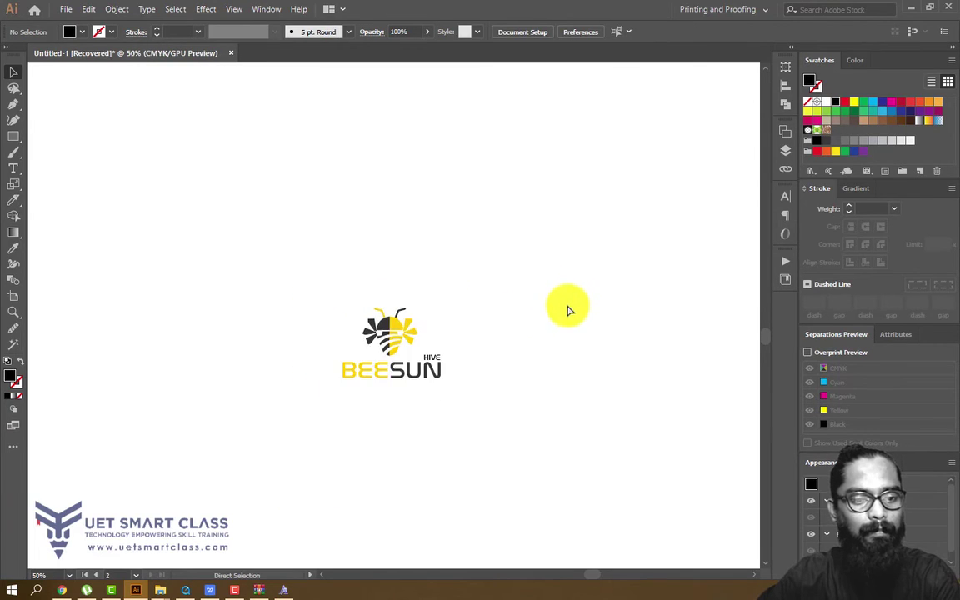
{"action": "key", "text": "ctrl+plus"}
{"action": "key", "text": "ctrl+plus"}
{"action": "left_click", "coordinate": [492, 404]}
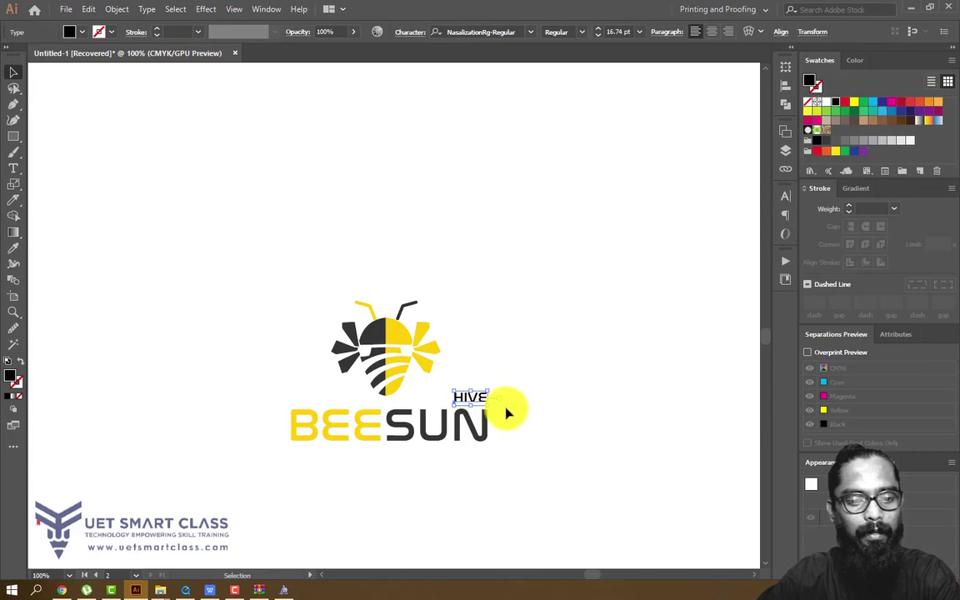
{"action": "left_click", "coordinate": [543, 402]}
{"action": "key", "text": "ctrl+minus"}
{"action": "key", "text": "ctrl+minus"}
{"action": "key", "text": "ctrl+minus"}
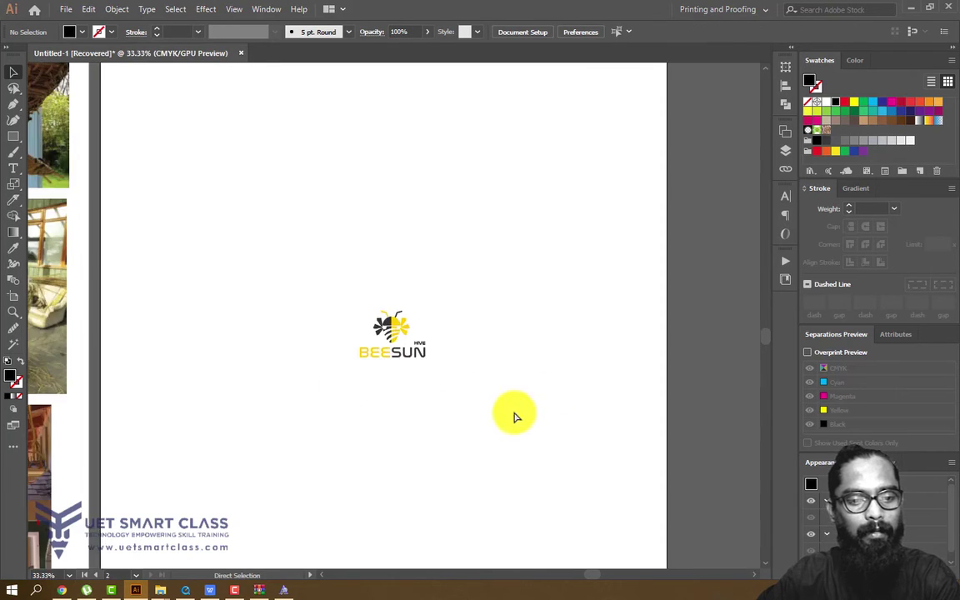
- Select the complete logo and scale it up proportionally to more than twice its size
{"action": "key", "text": "ctrl+plus"}
{"action": "left_click_drag", "start_coordinate": [318, 429], "coordinate": [490, 252]}
{"action": "left_click_drag", "start_coordinate": [443, 309], "coordinate": [591, 219]}
{"action": "left_click", "coordinate": [657, 248]}
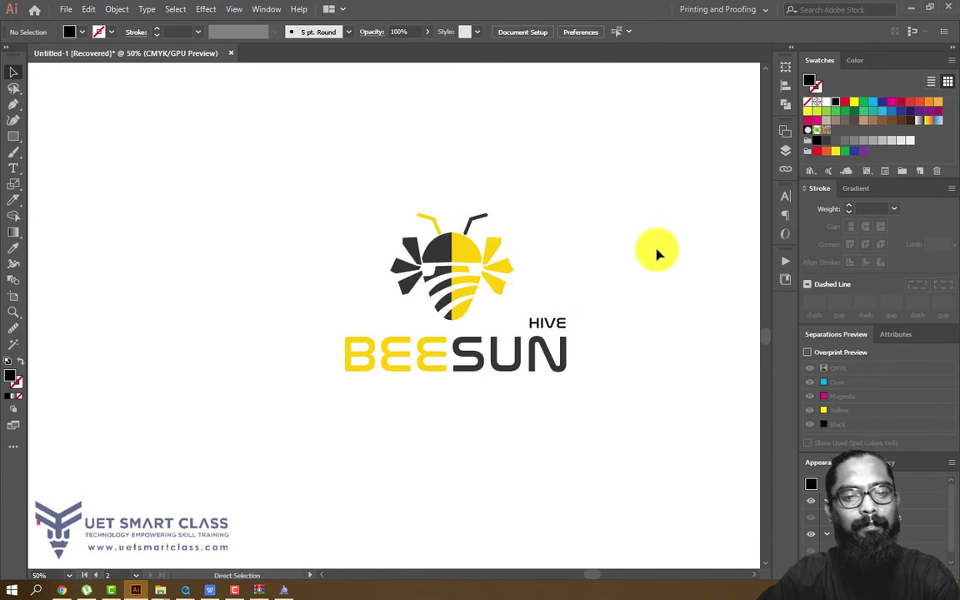
{"action": "key", "text": "ctrl+minus"}
{"action": "key", "text": "ctrl+minus"}
- Enlarge the logo further near the artboard's upper edge and duplicate it below
{"action": "left_click_drag", "start_coordinate": [508, 328], "coordinate": [523, 386]}
{"action": "left_click_drag", "start_coordinate": [353, 457], "coordinate": [551, 268]}
{"action": "left_click_drag", "start_coordinate": [409, 318], "coordinate": [410, 320]}
{"action": "left_click_drag", "start_coordinate": [471, 380], "coordinate": [476, 335]}
{"action": "left_click_drag", "start_coordinate": [397, 205], "coordinate": [403, 331]}
- Scale the lower logo copy down proportionally and move it further down the artboard
{"action": "left_click_drag", "start_coordinate": [486, 292], "coordinate": [450, 320]}
{"action": "left_click", "coordinate": [476, 385]}
{"action": "left_click_drag", "start_coordinate": [354, 443], "coordinate": [373, 410]}
{"action": "left_click", "coordinate": [457, 293]}
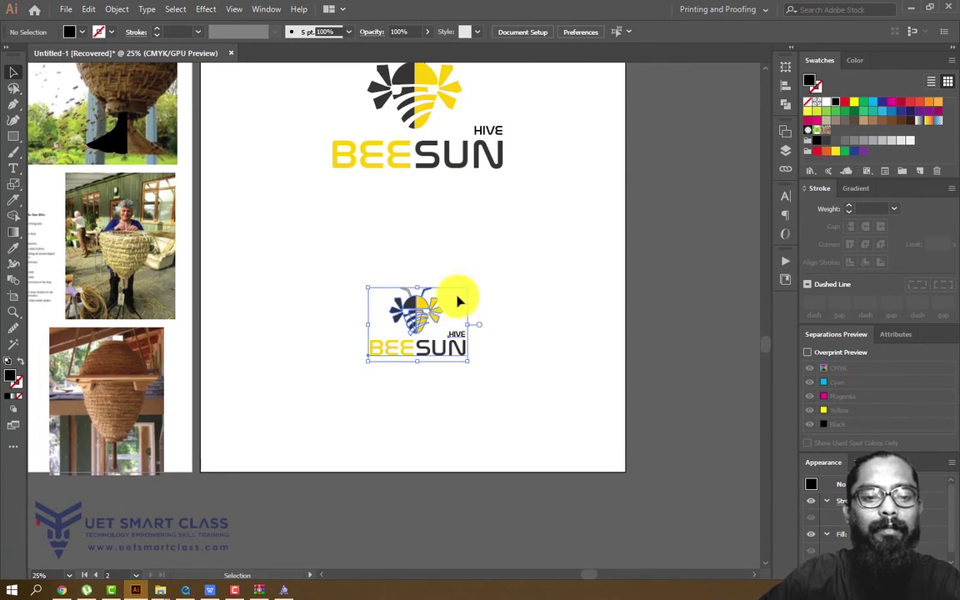
{"action": "left_click_drag", "start_coordinate": [428, 309], "coordinate": [428, 342]}
- Select the large logo without the DESIGN A LOGO heading and nudge it slightly down on the artboard
{"action": "left_click_drag", "start_coordinate": [490, 241], "coordinate": [488, 325]}
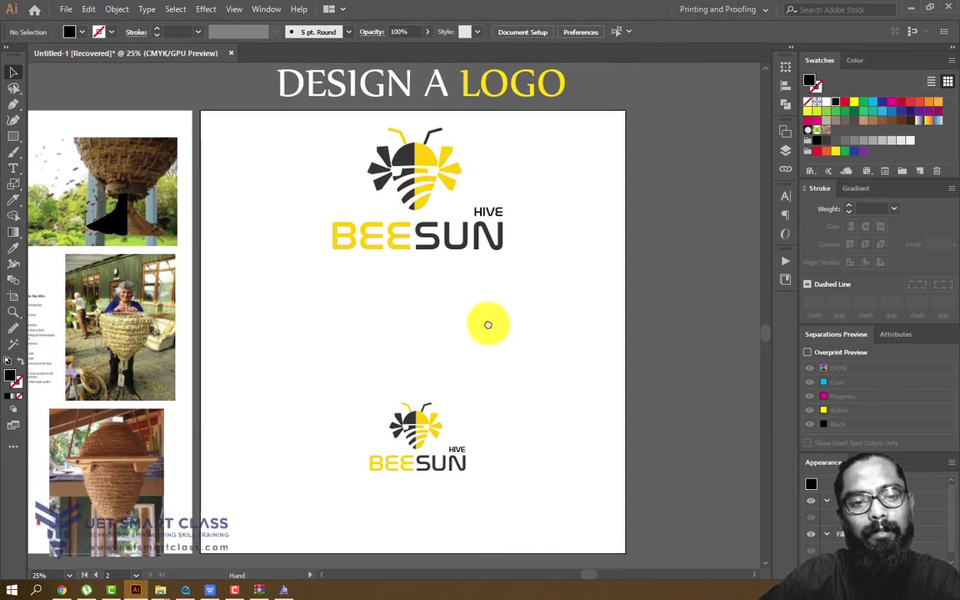
{"action": "left_click_drag", "start_coordinate": [314, 316], "coordinate": [522, 99]}
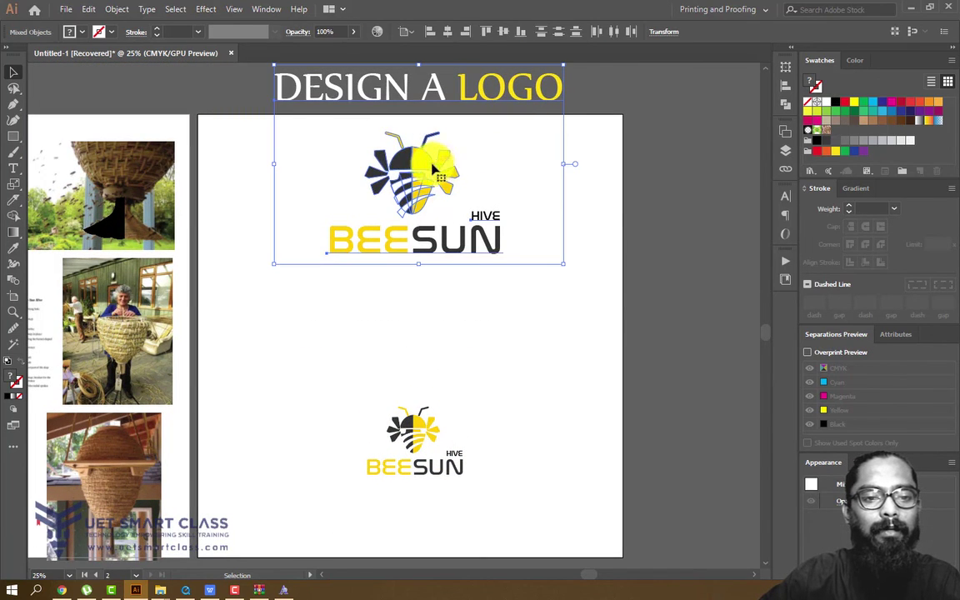
{"action": "left_click", "coordinate": [528, 117], "text": "shift"}
{"action": "left_click", "coordinate": [419, 202], "text": "shift"}
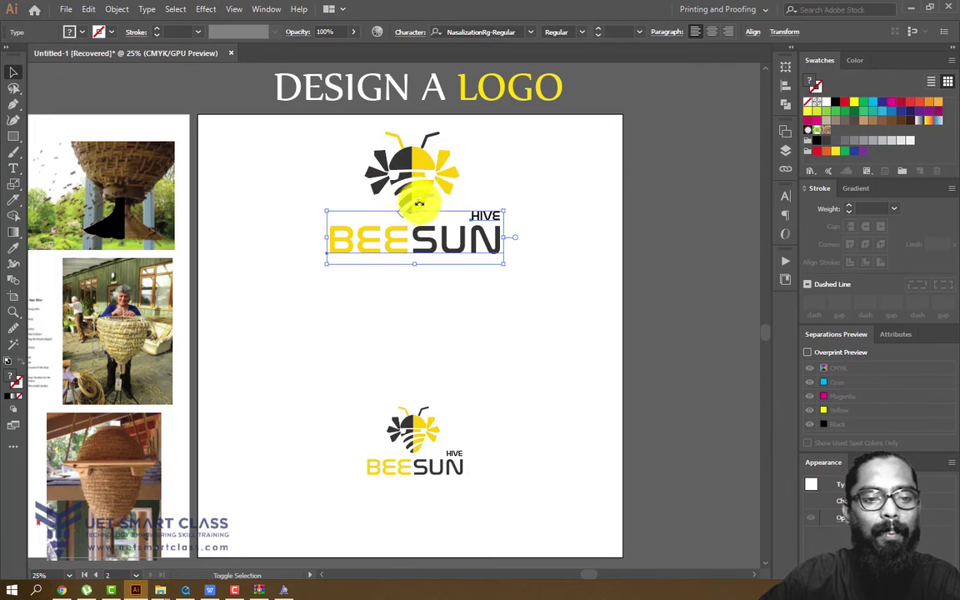
{"action": "left_click_drag", "start_coordinate": [306, 167], "coordinate": [538, 290]}
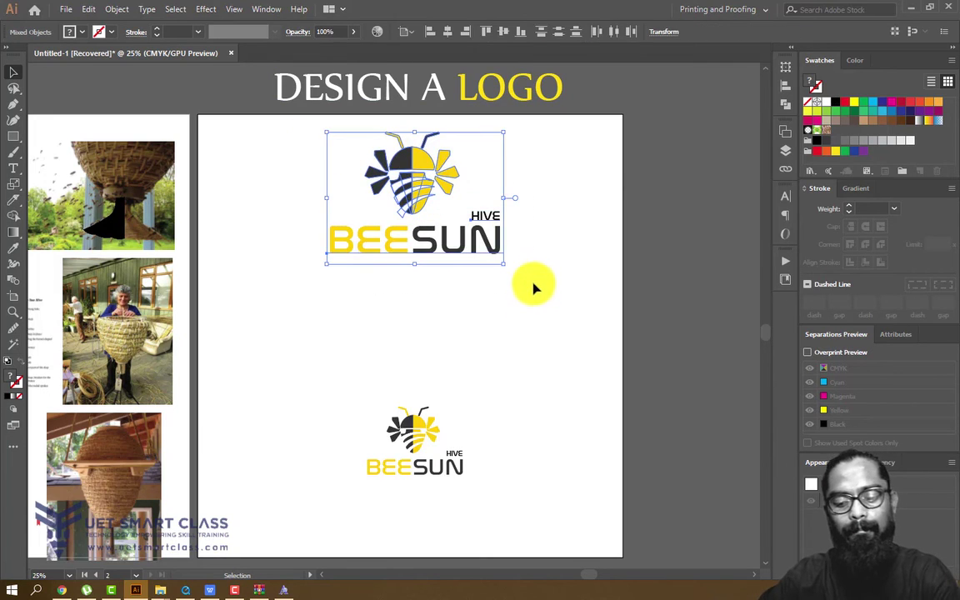
{"action": "key", "text": "shift+Down"}
{"action": "key", "text": "shift+Down"}
{"action": "key", "text": "shift+Down"}
{"action": "key", "text": "shift+Down"}
{"action": "key", "text": "shift+Down"}
{"action": "key", "text": "shift+Down"}
{"action": "key", "text": "shift+Down"}
{"action": "key", "text": "shift+Down"}
{"action": "left_click", "coordinate": [574, 273]}
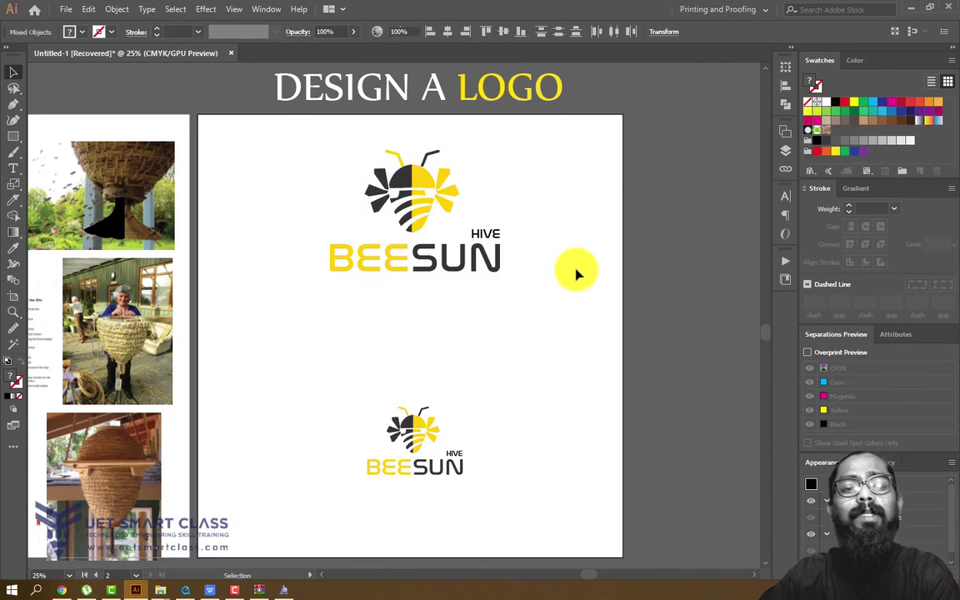
{"action": "left_click_drag", "start_coordinate": [324, 315], "coordinate": [466, 272]}
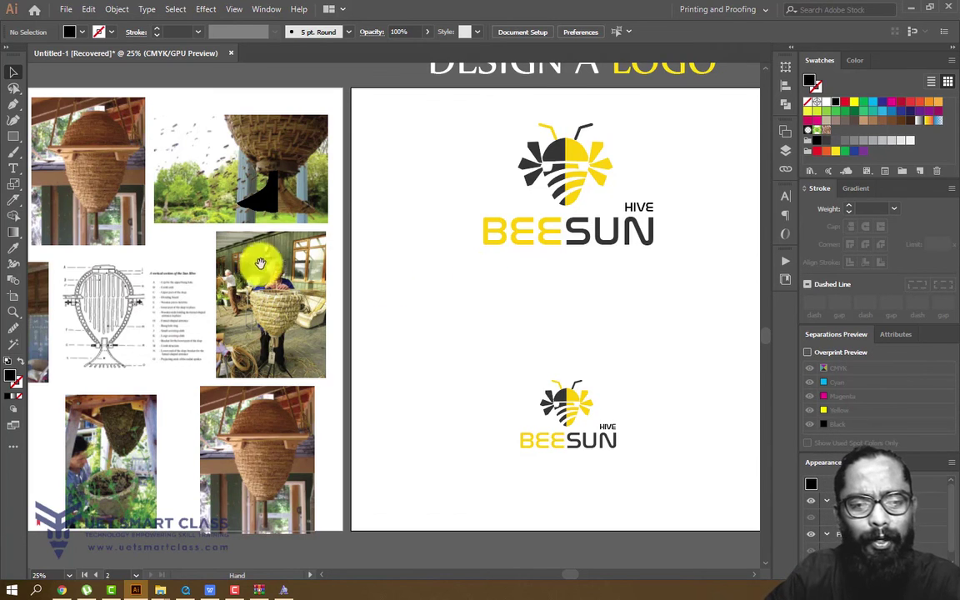
{"action": "left_click_drag", "start_coordinate": [190, 266], "coordinate": [263, 260]}
{"action": "left_click_drag", "start_coordinate": [304, 291], "coordinate": [321, 291]}
{"action": "left_click_drag", "start_coordinate": [328, 220], "coordinate": [317, 247]}
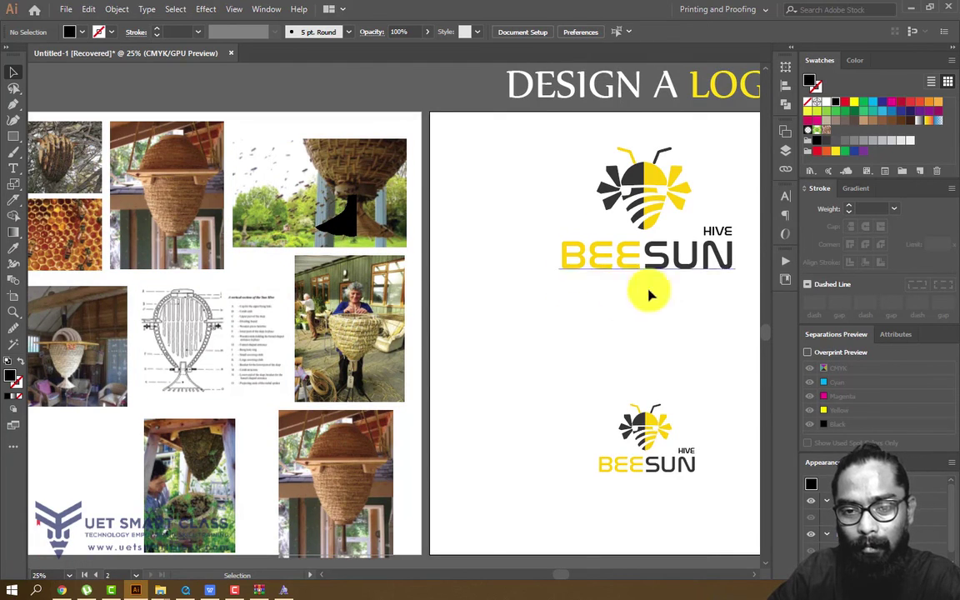
{"action": "left_click_drag", "start_coordinate": [509, 322], "coordinate": [425, 264]}
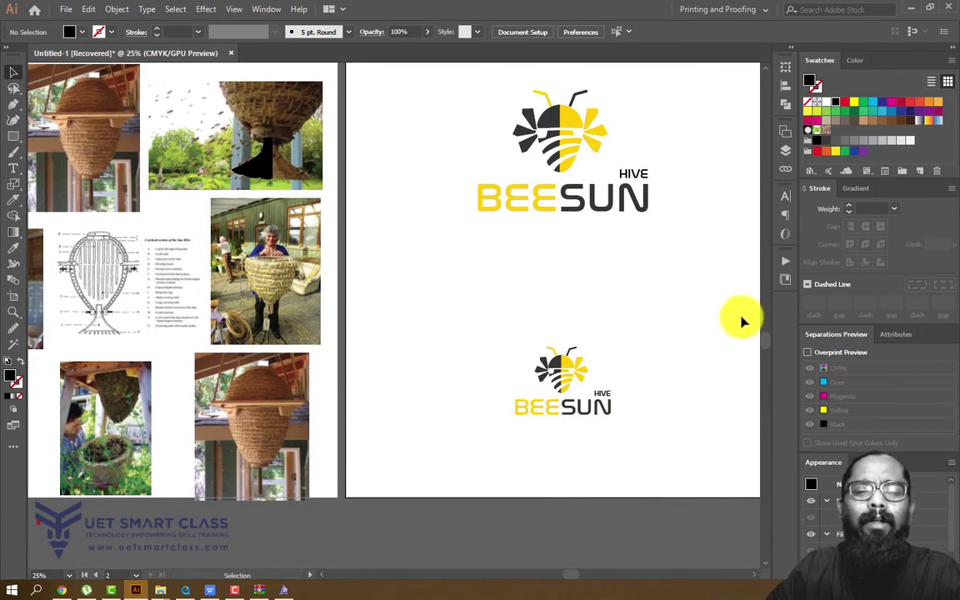